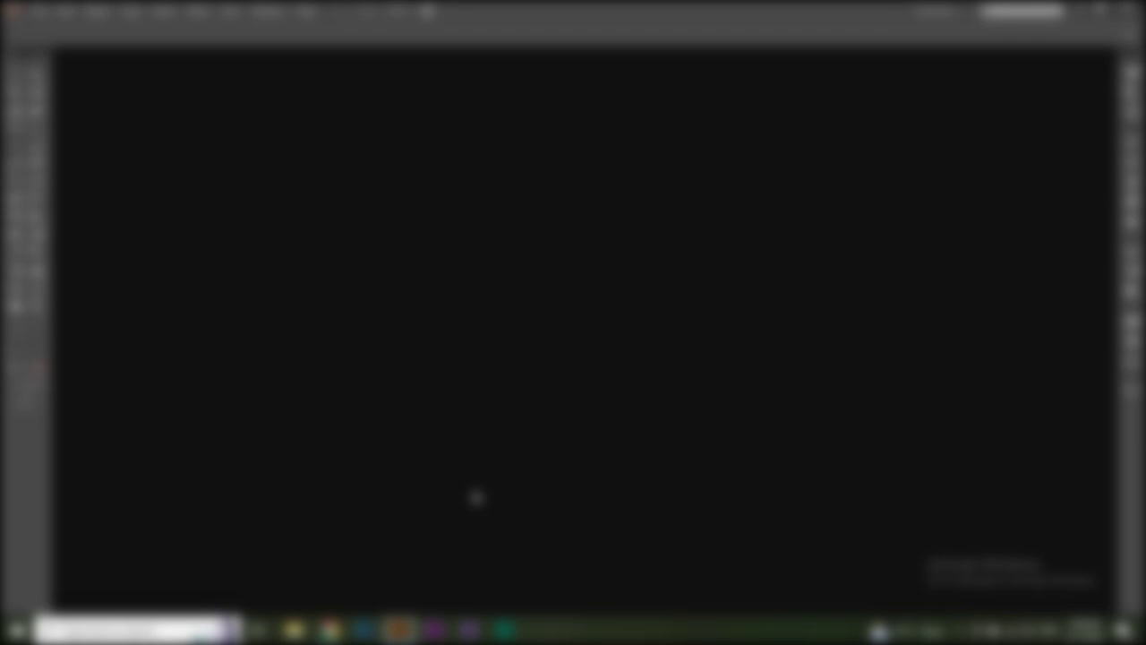
Step: Create a new document in pixel units, 1920 px wide by 1080 px high
click(39, 11)
click(101, 30)
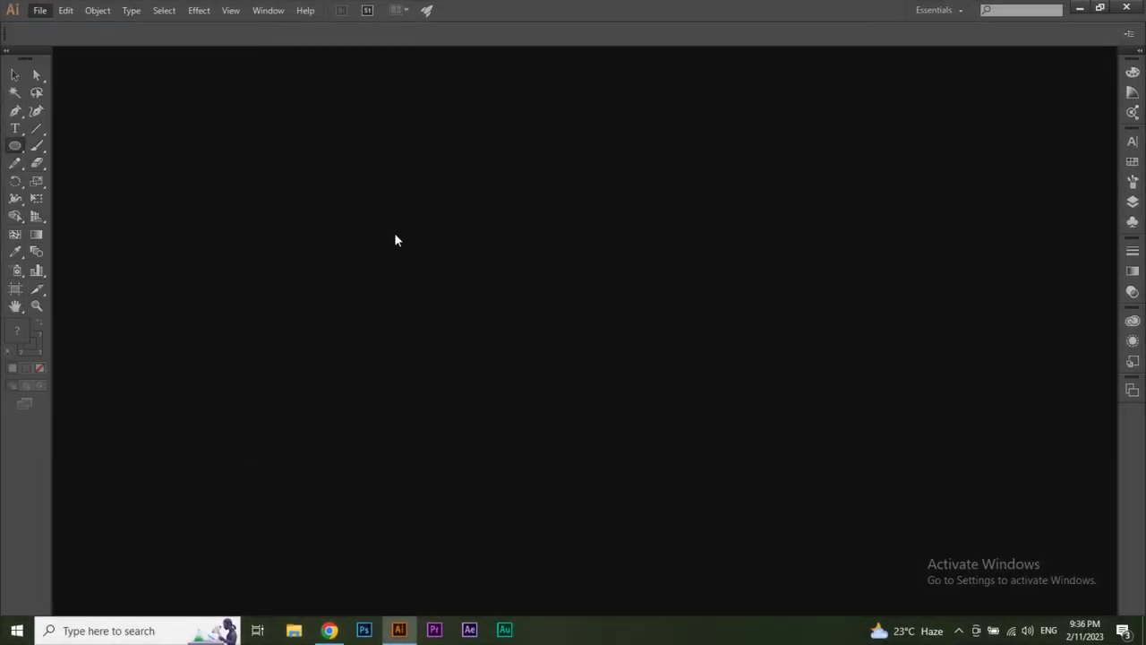
click(703, 303)
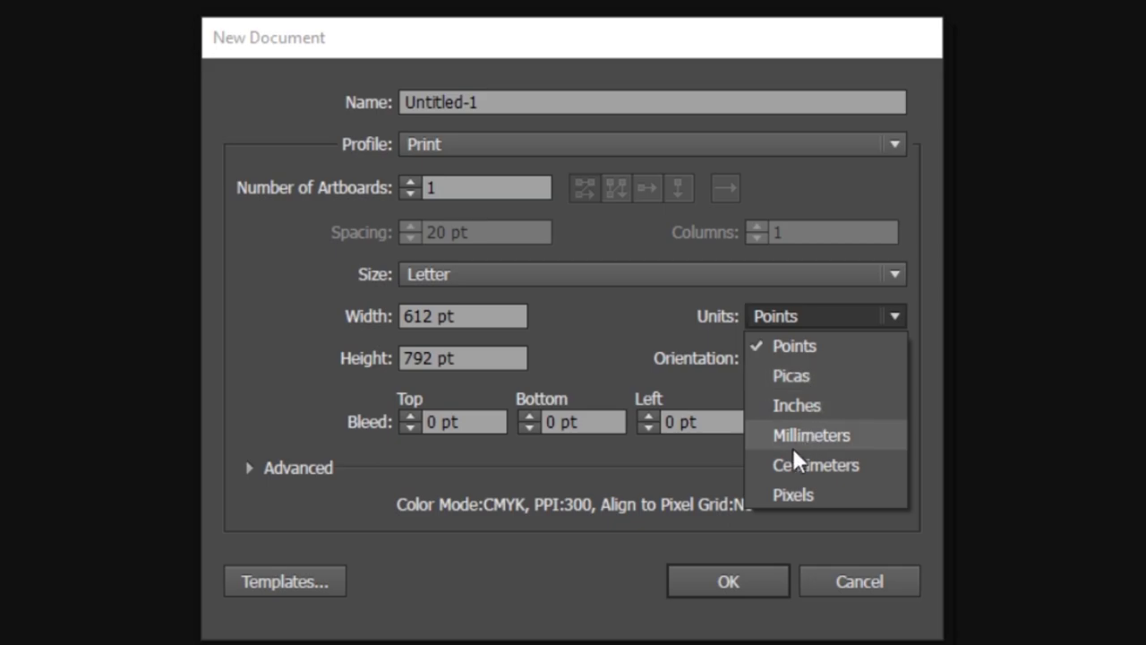
click(793, 494)
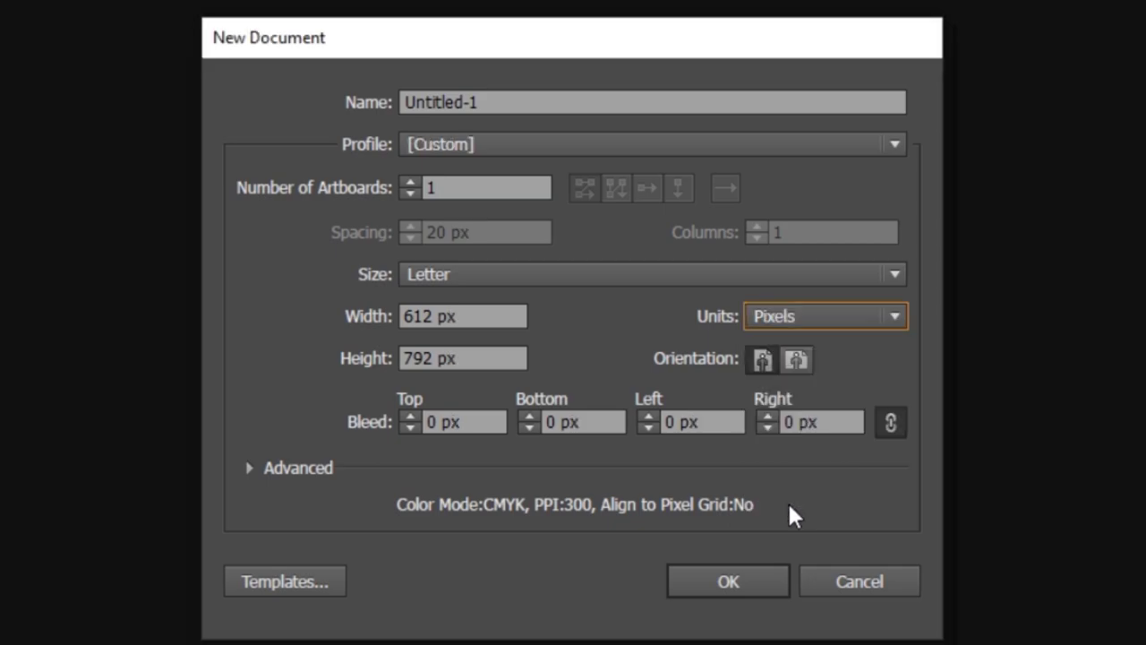
drag(491, 319, 366, 333)
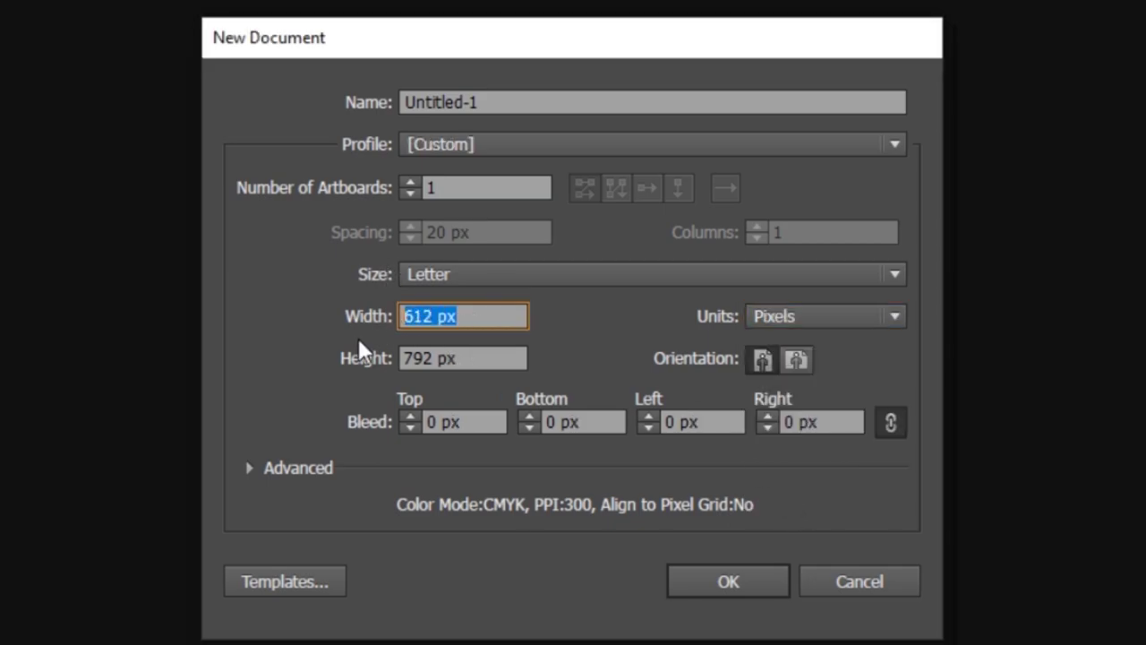
text(12)
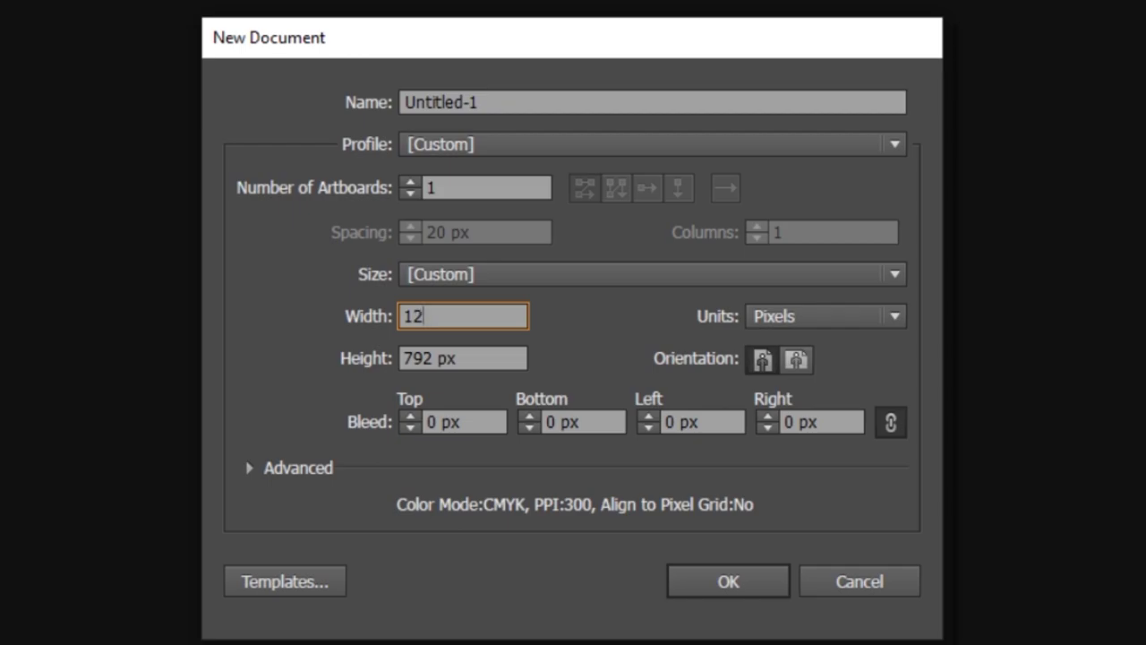
key(BackSpace)
text(0)
key(Tab)
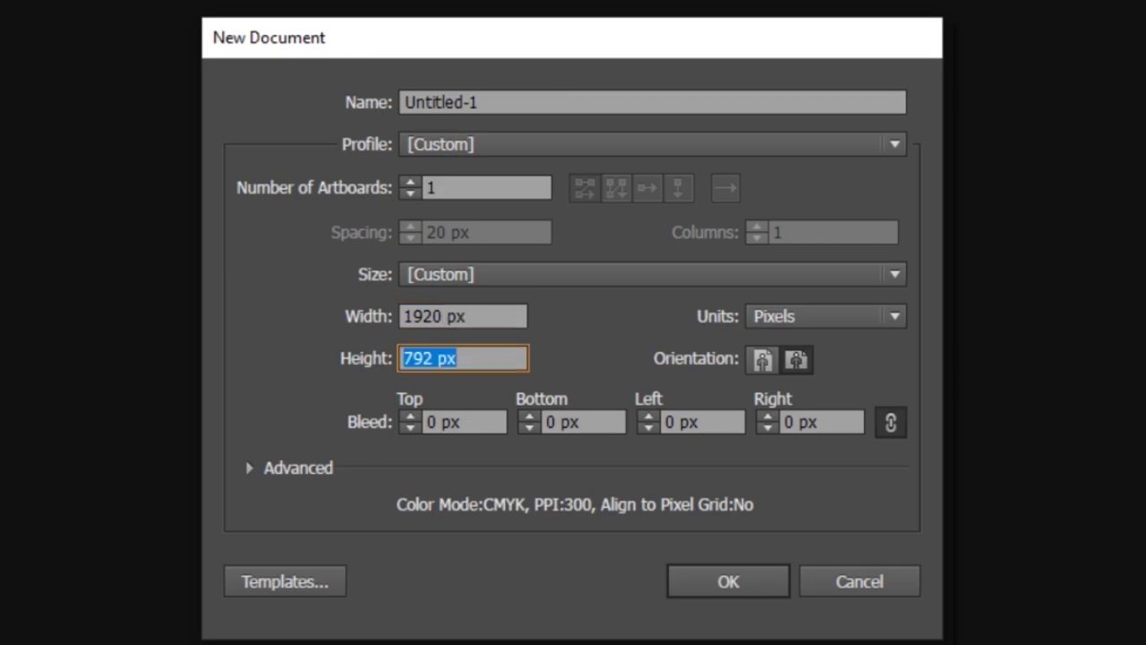
text(1080)
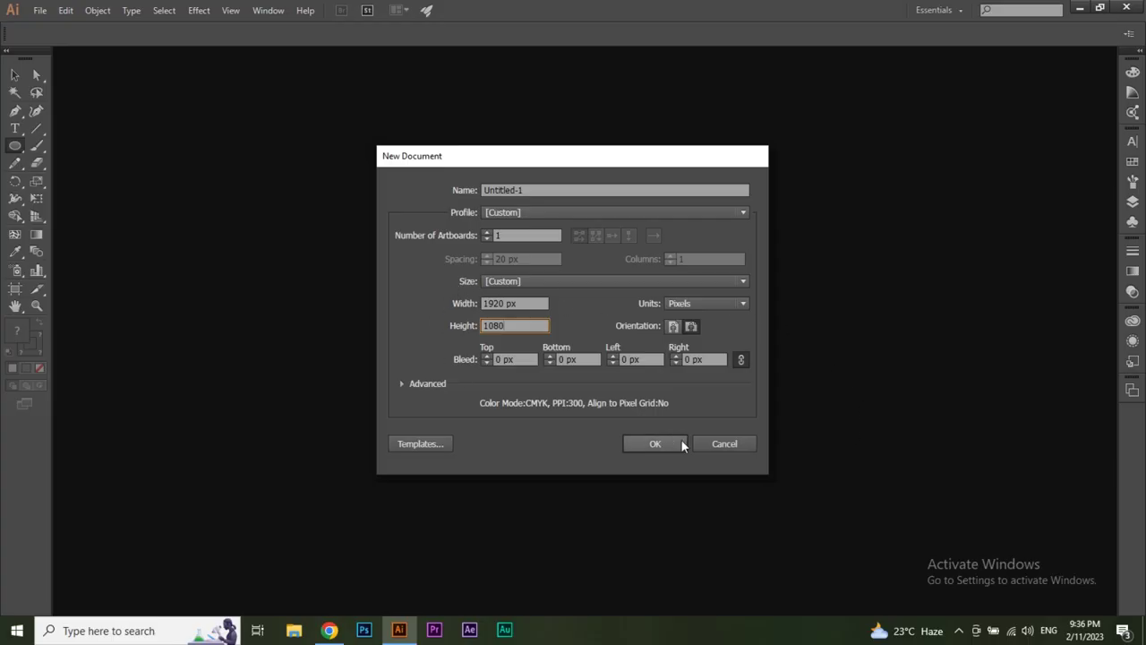
click(681, 441)
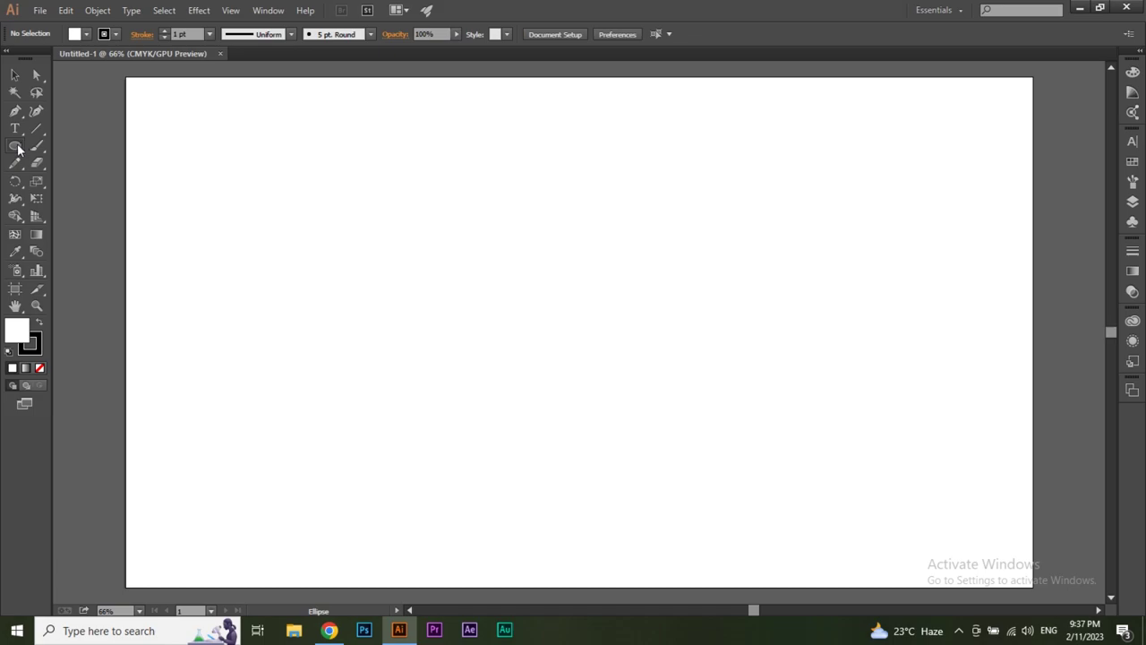
Step: Draw a rectangle near the artboard's bottom-left and fill it dark blue
drag(18, 148, 49, 144)
drag(190, 455, 379, 588)
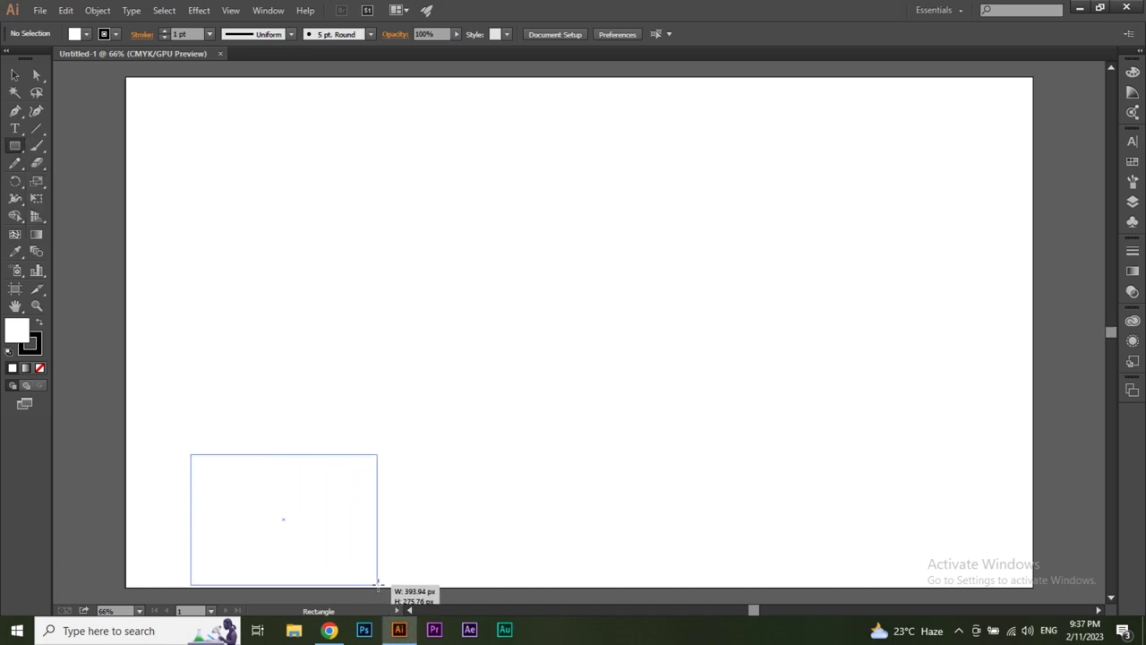
click(86, 34)
click(80, 59)
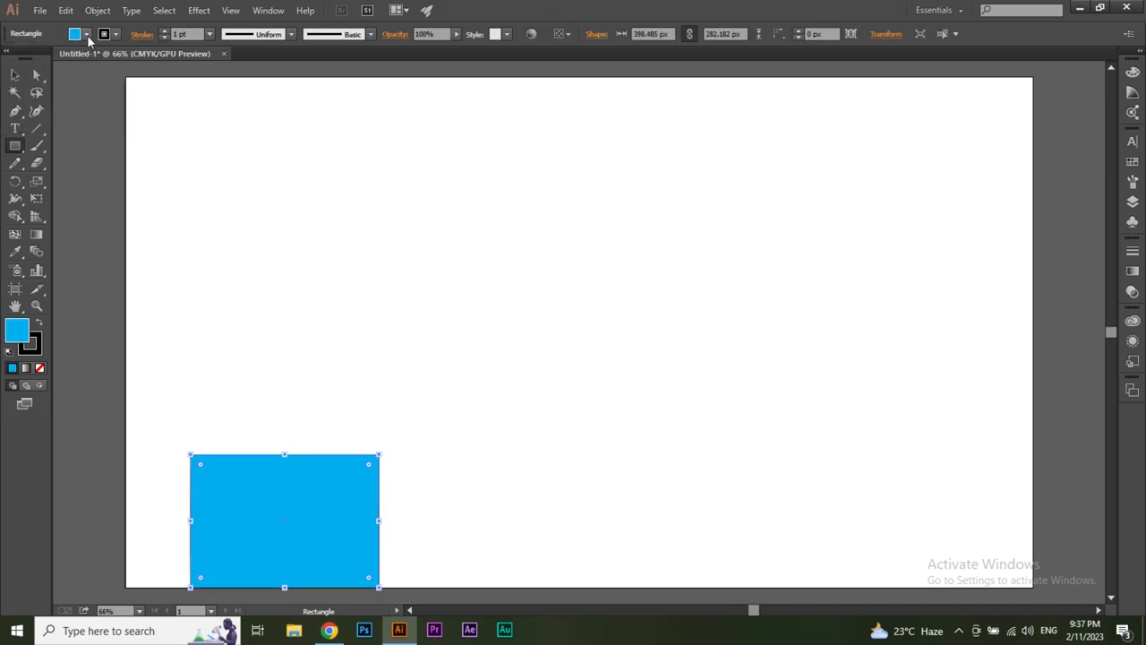
click(108, 70)
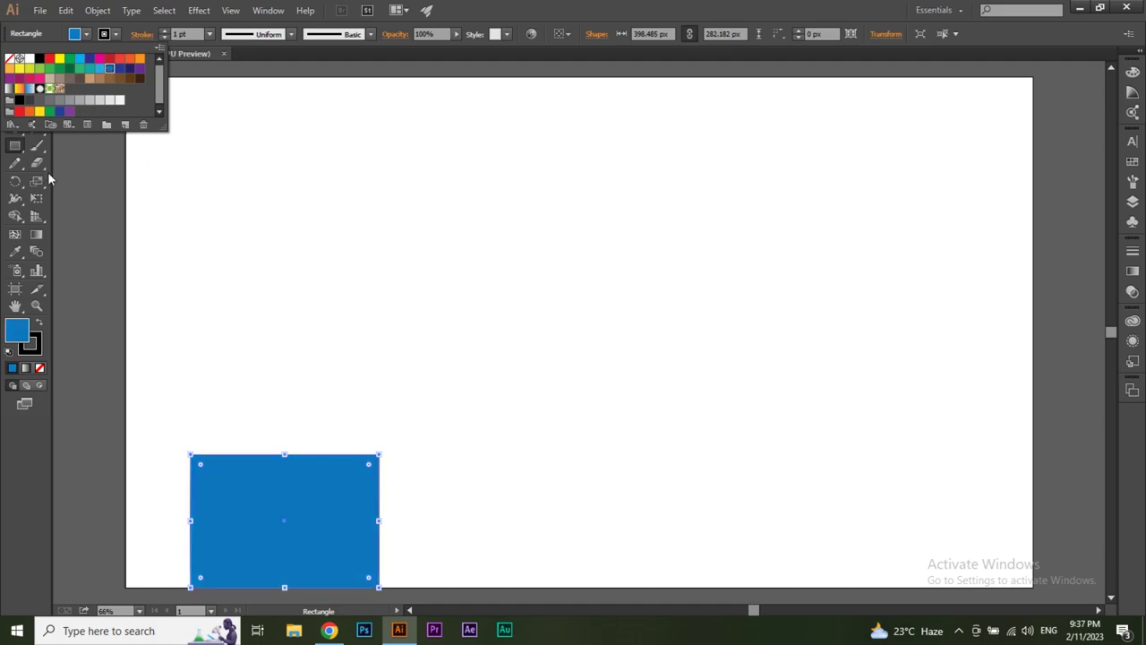
Step: Pull the rectangle's top-left and top-right anchors inward to form a symmetric trapezoid
click(37, 76)
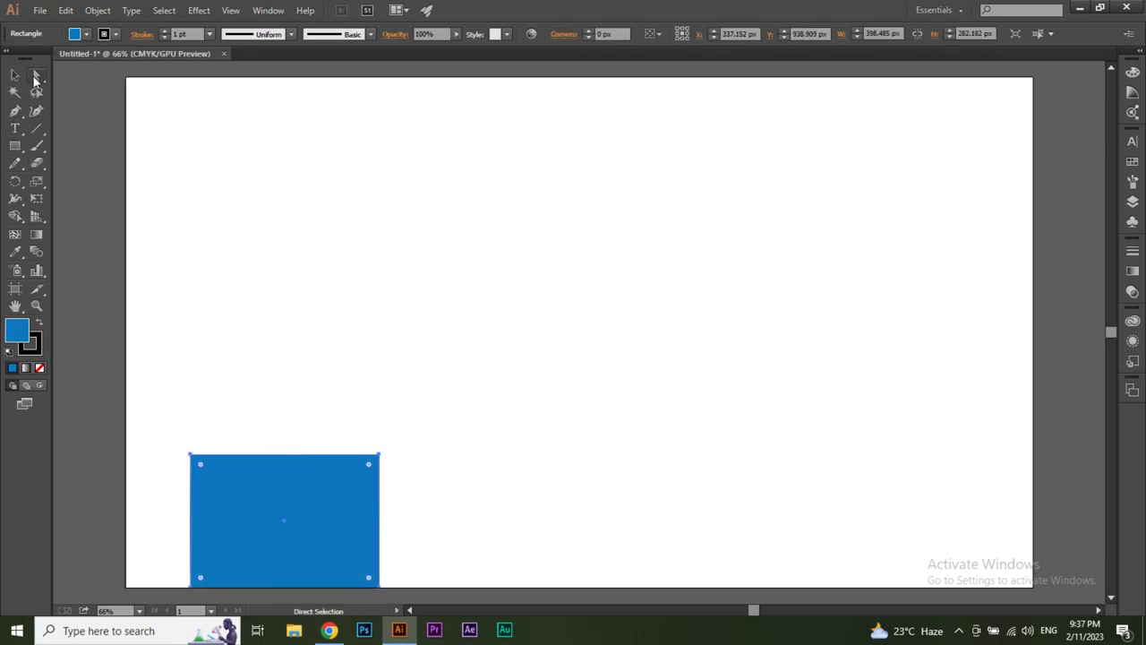
click(191, 456)
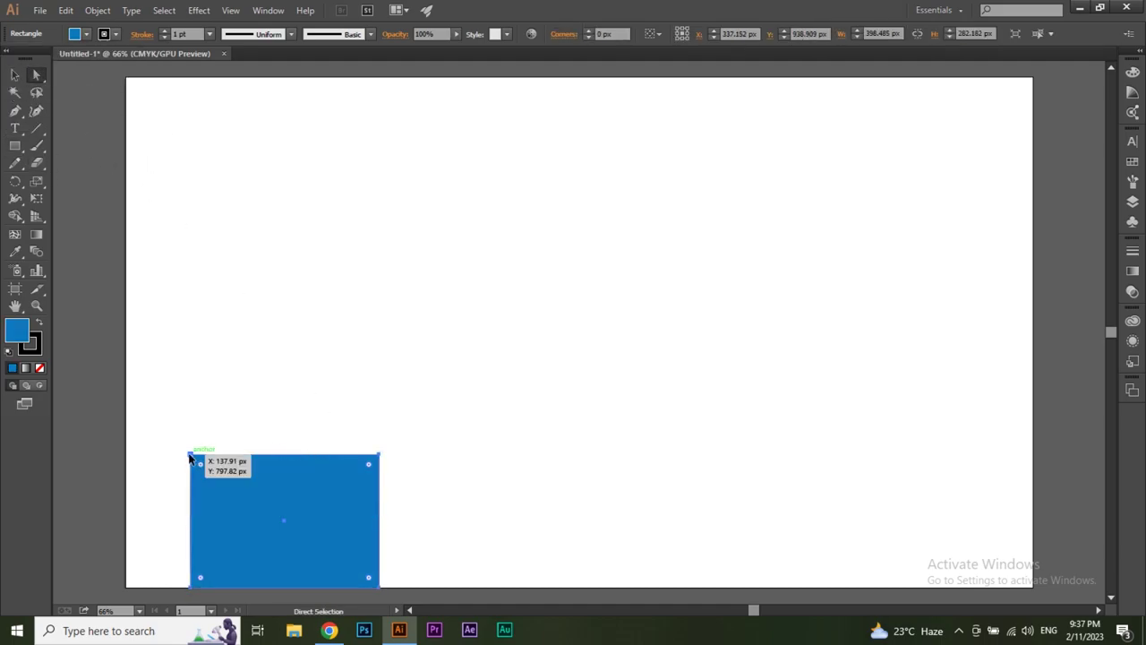
drag(191, 458, 235, 456)
click(228, 398)
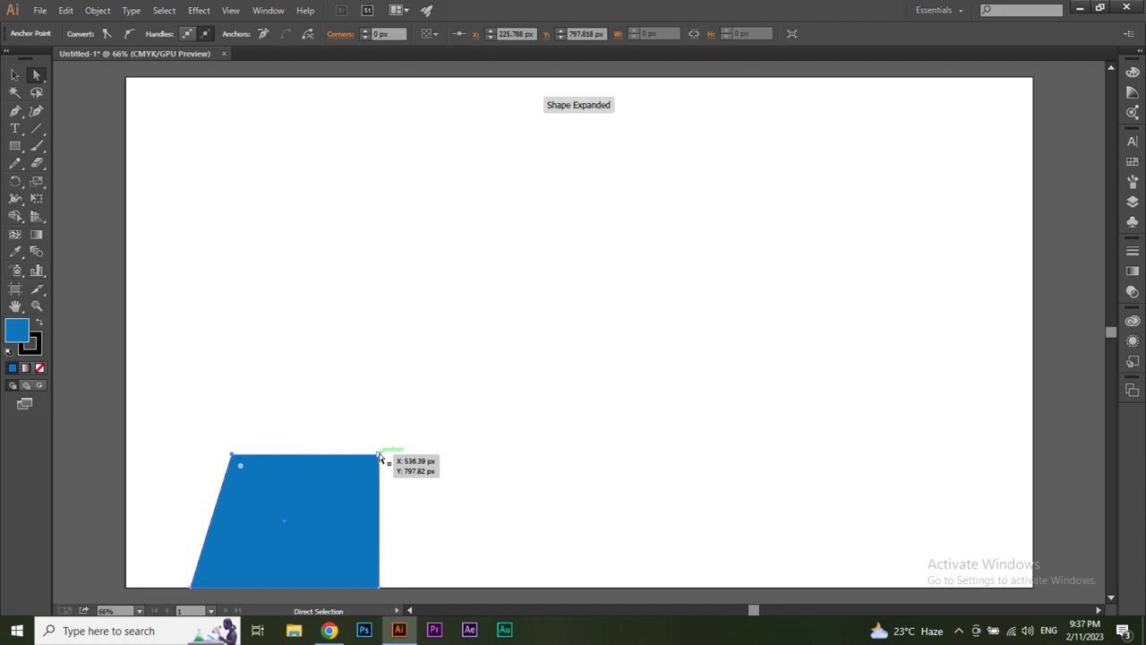
drag(380, 457, 330, 458)
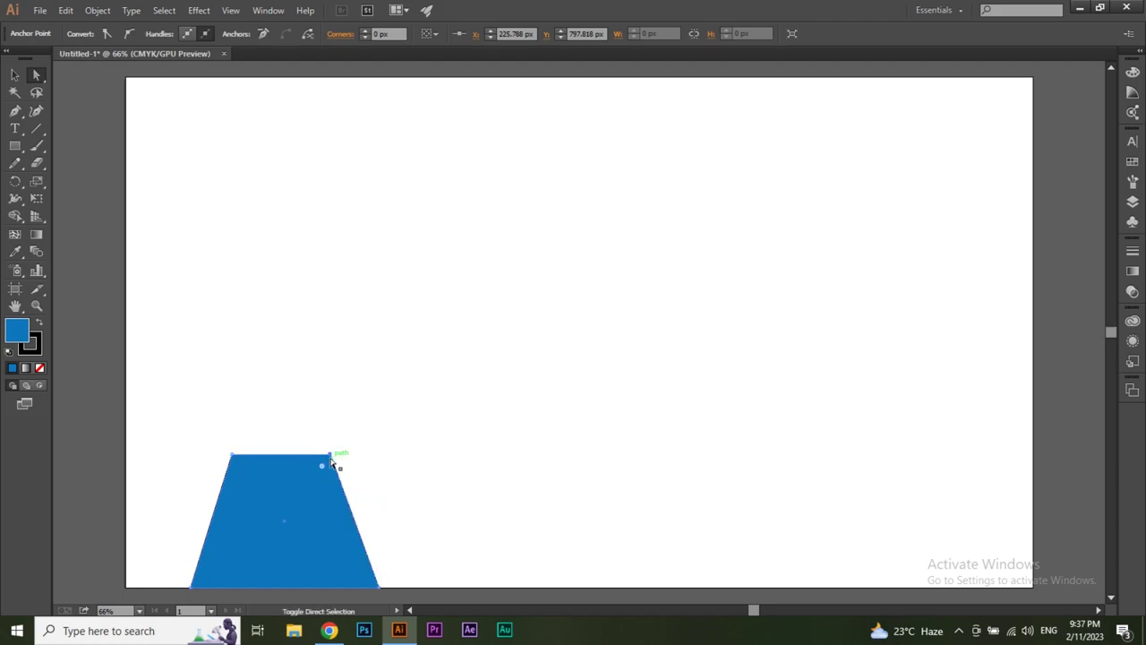
key(v)
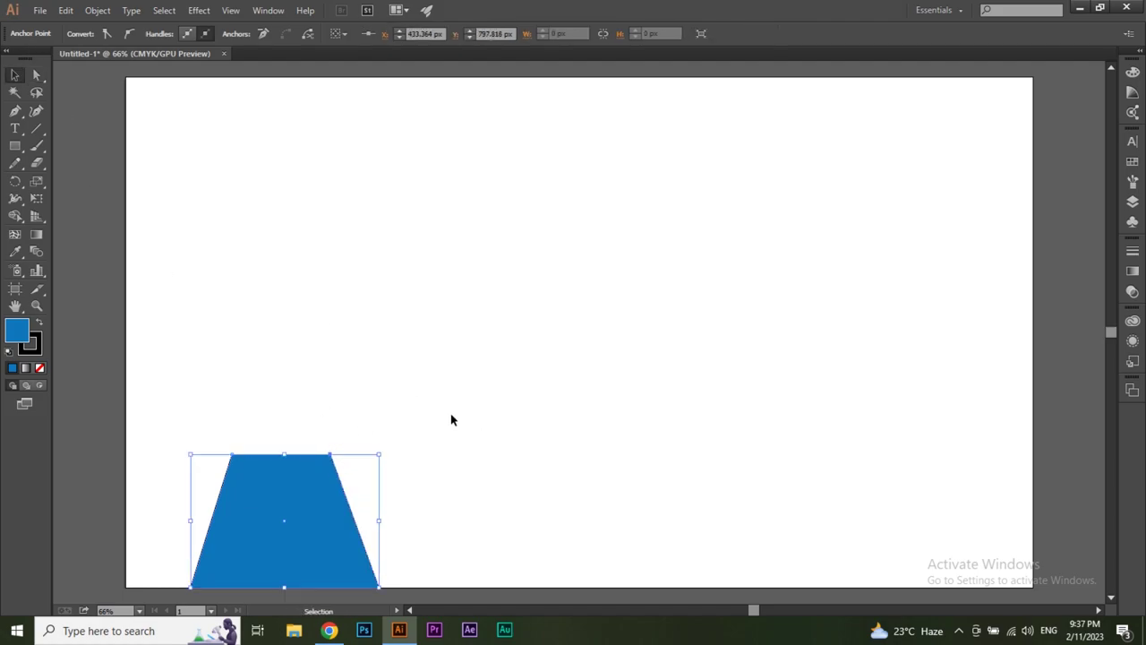
click(452, 420)
key(ctrl+plus)
Step: Remove the black outline from the blue trapezoid
drag(606, 340, 445, 426)
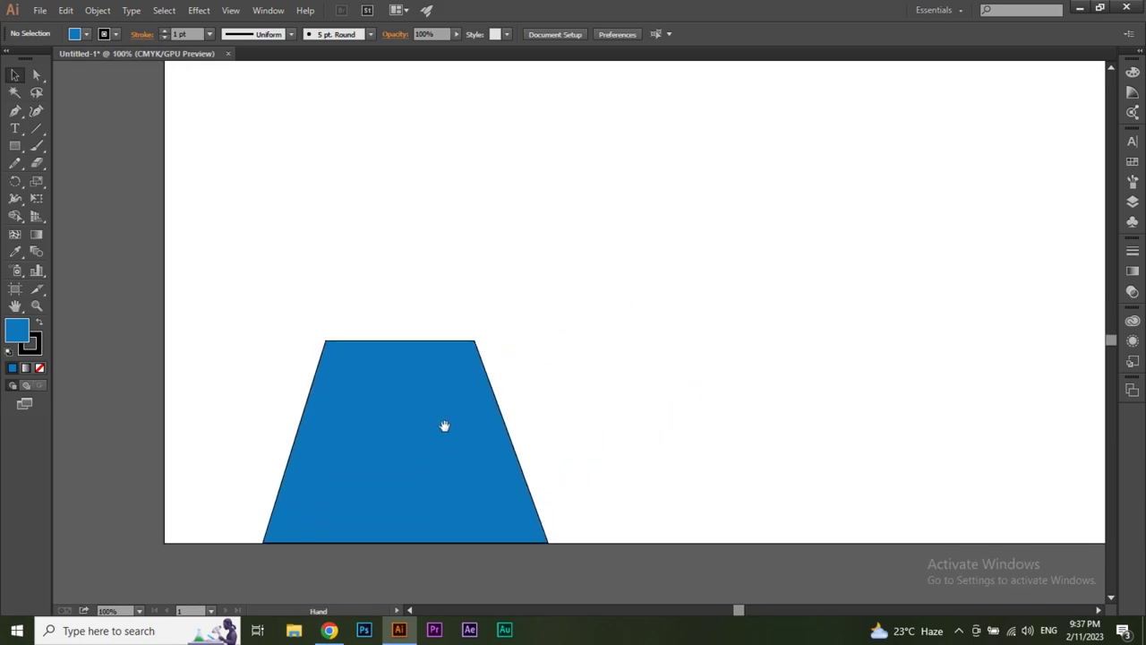
click(479, 391)
click(86, 34)
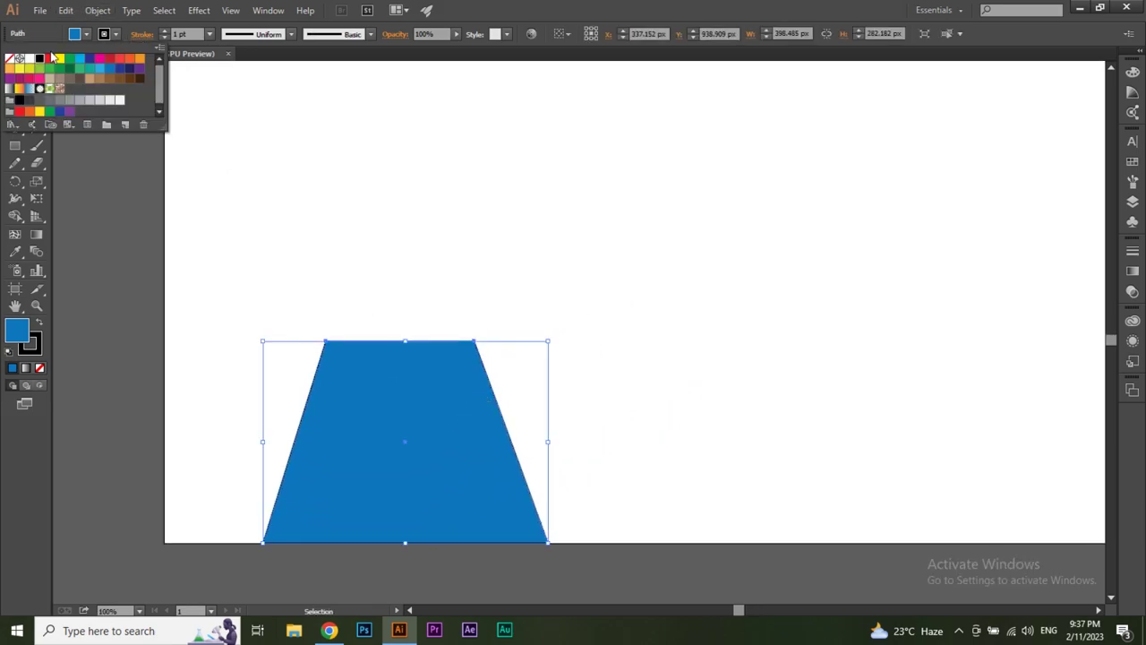
click(9, 58)
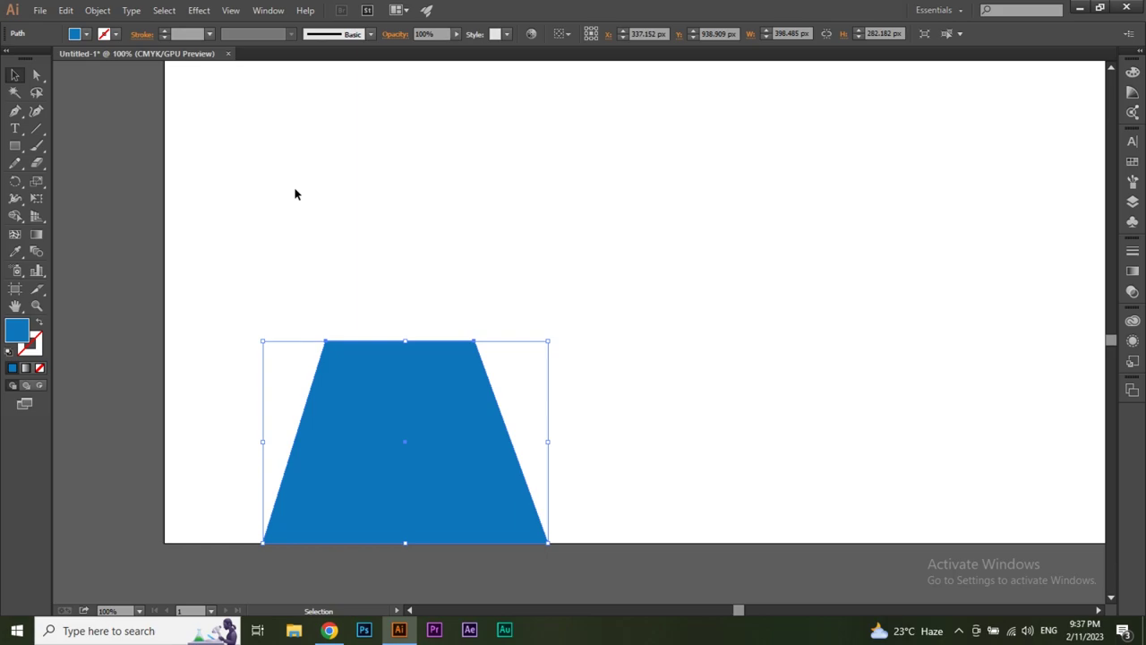
Step: Draw a circle centred on the trapezoid's top edge and fill it black
drag(14, 145, 78, 194)
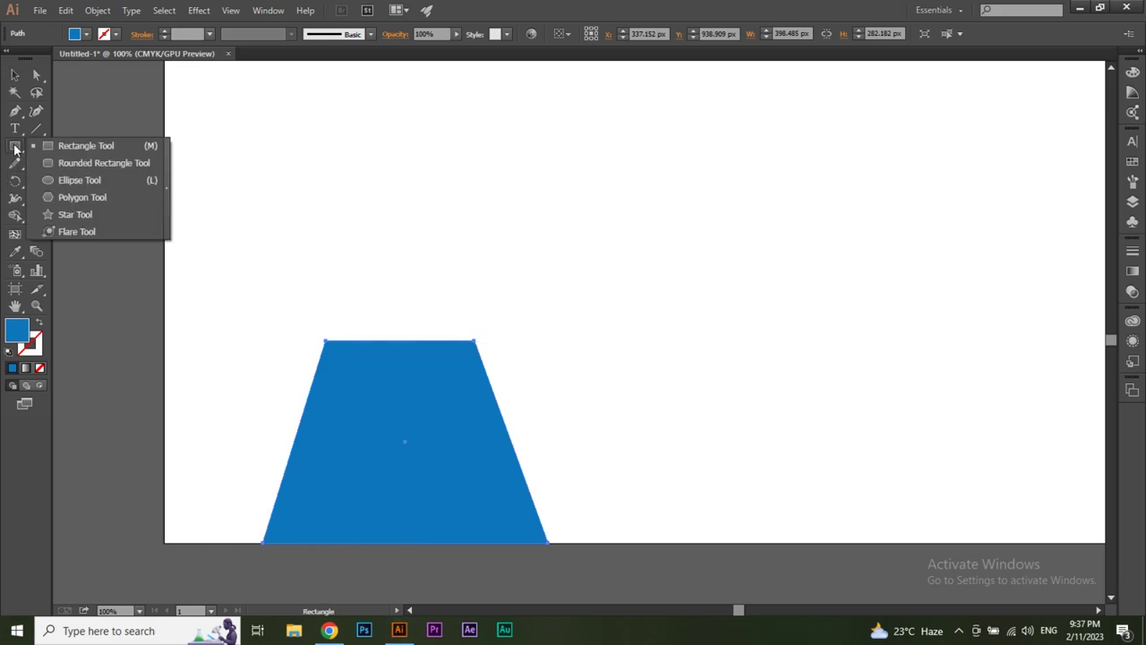
click(75, 182)
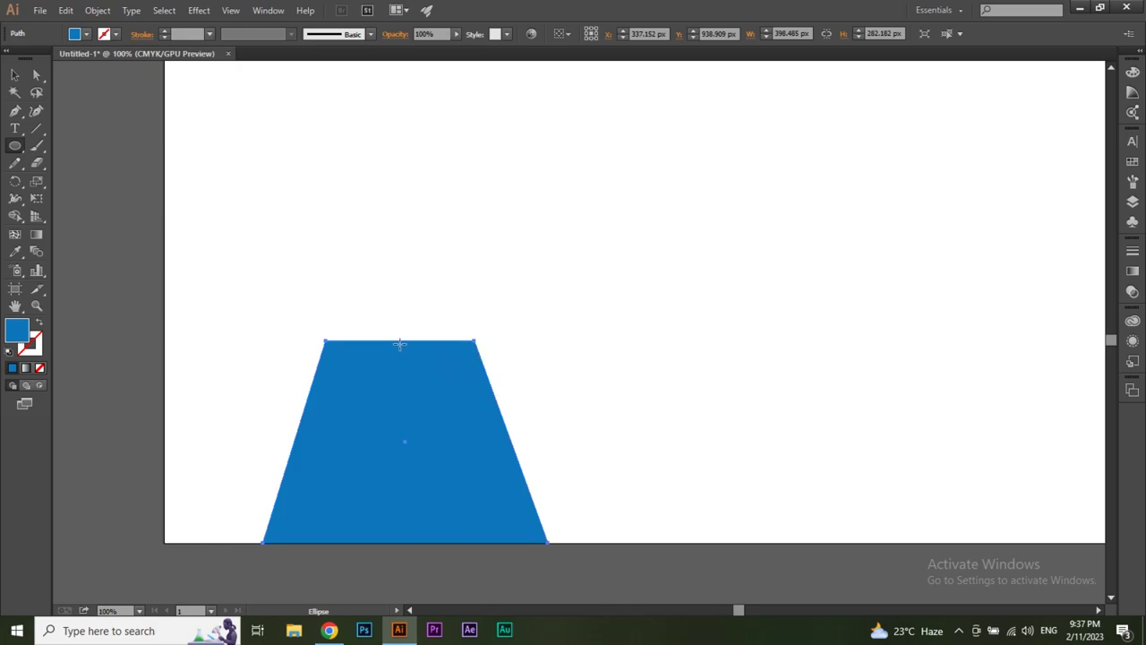
drag(402, 340, 444, 379)
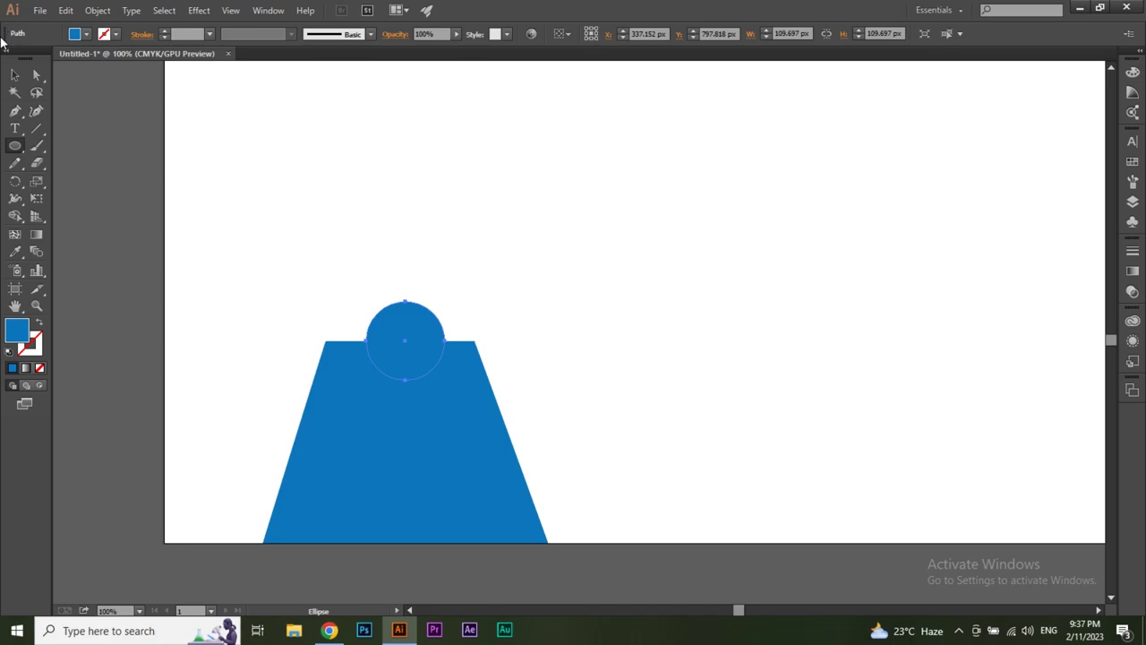
click(15, 75)
click(492, 296)
click(399, 314)
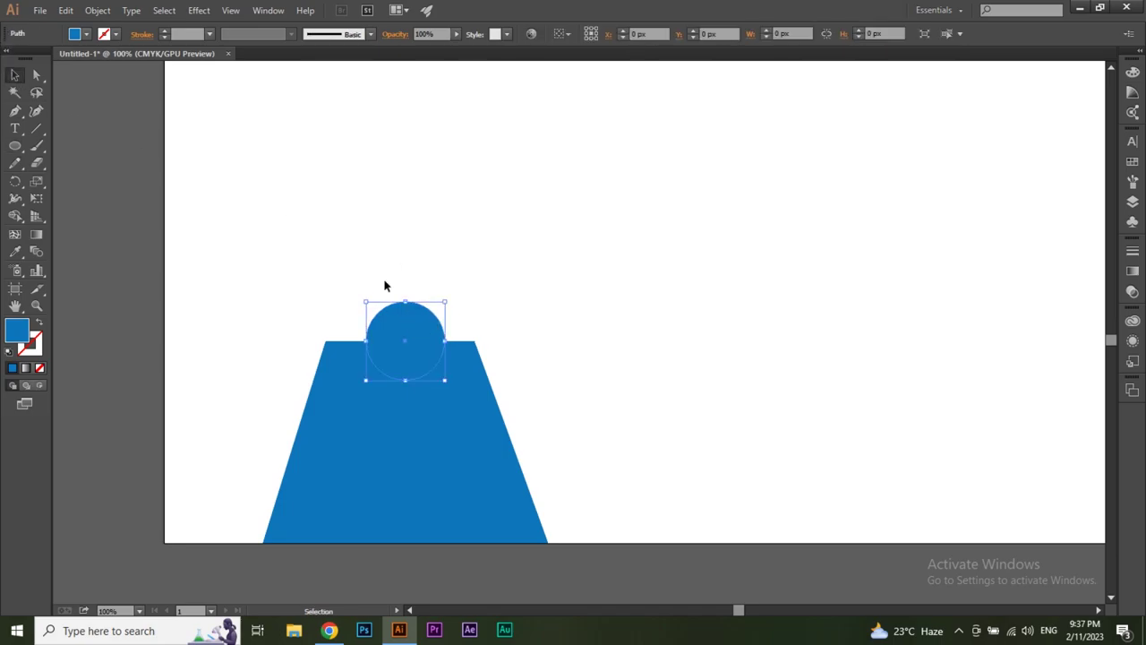
click(86, 34)
click(39, 59)
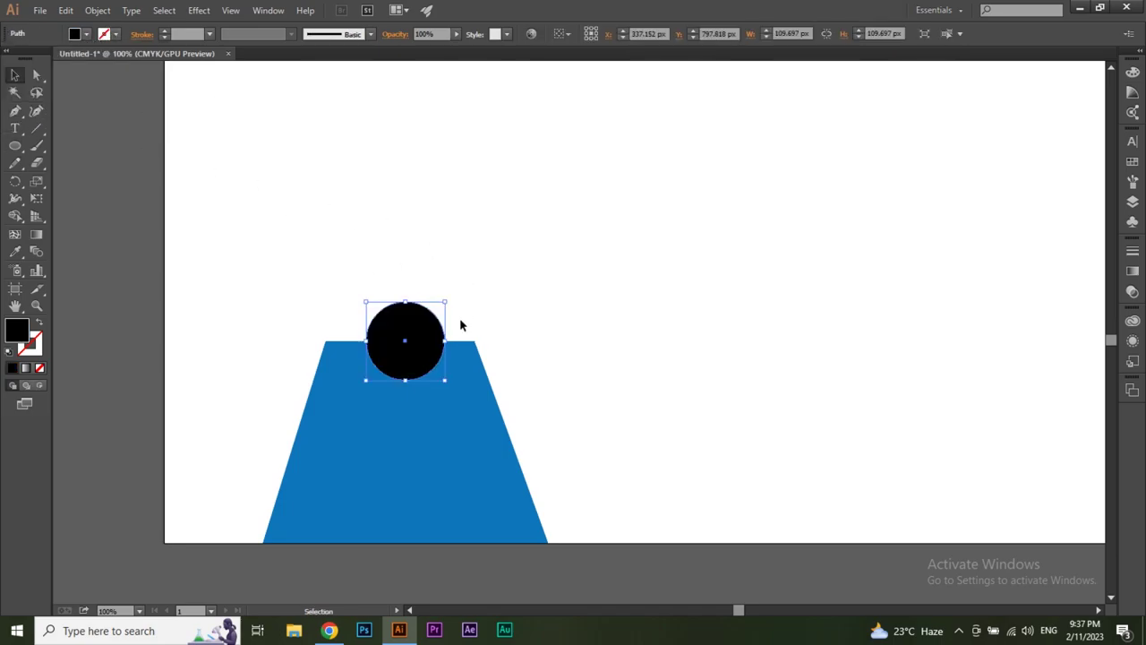
click(98, 10)
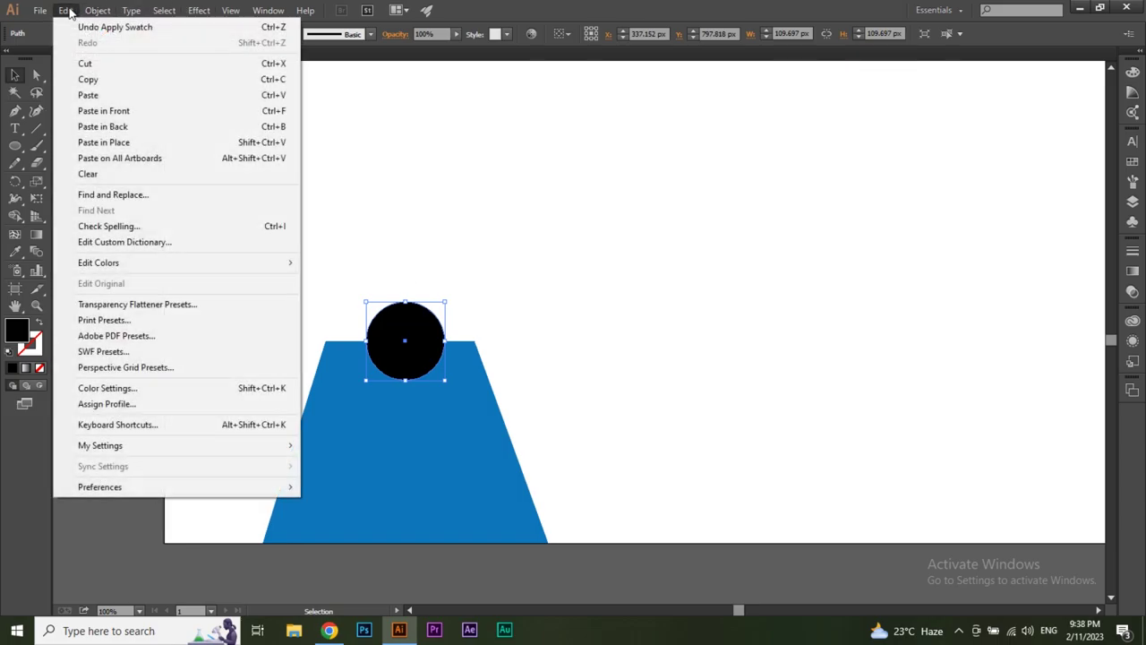
Step: Duplicate the black circle in place and move the copy up and to the right
click(116, 79)
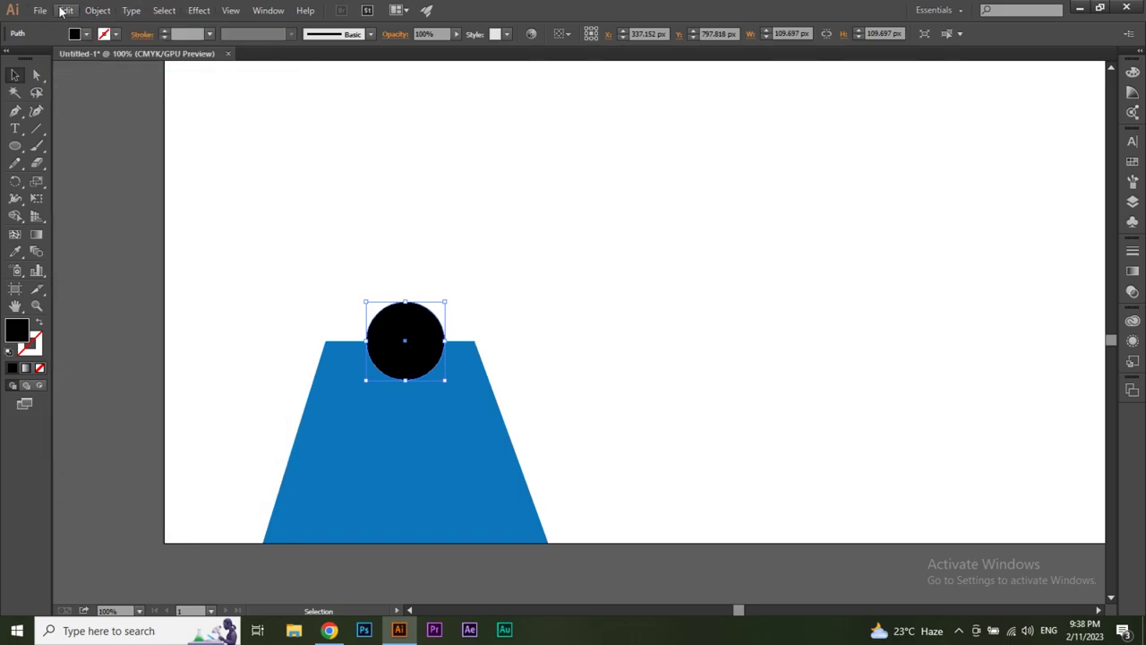
click(66, 10)
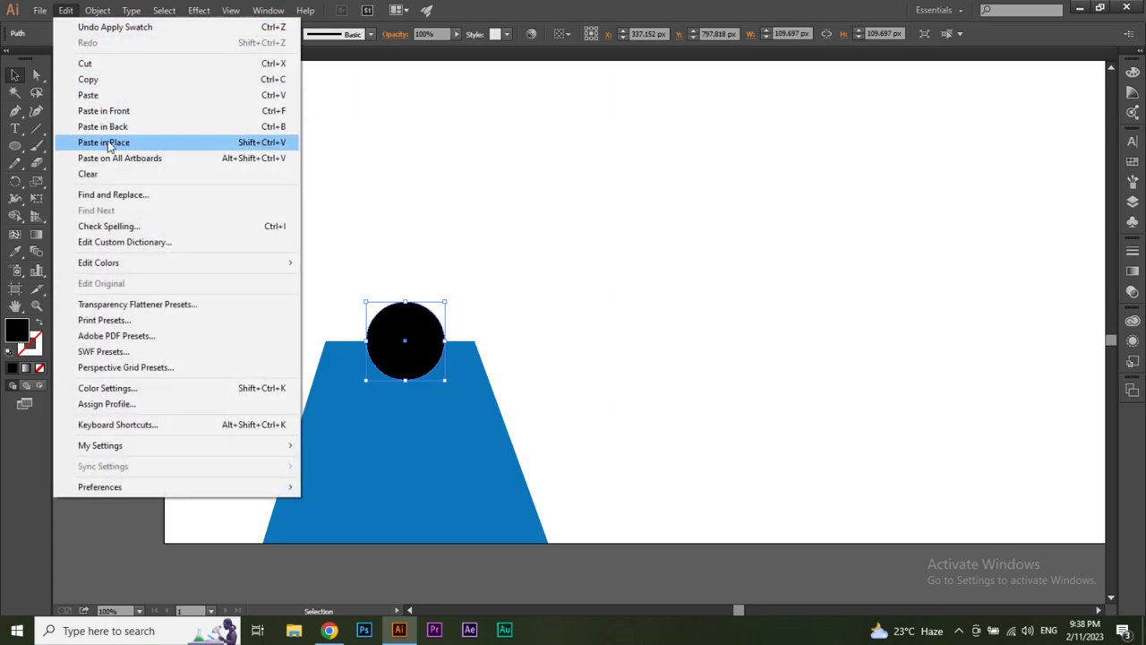
click(107, 145)
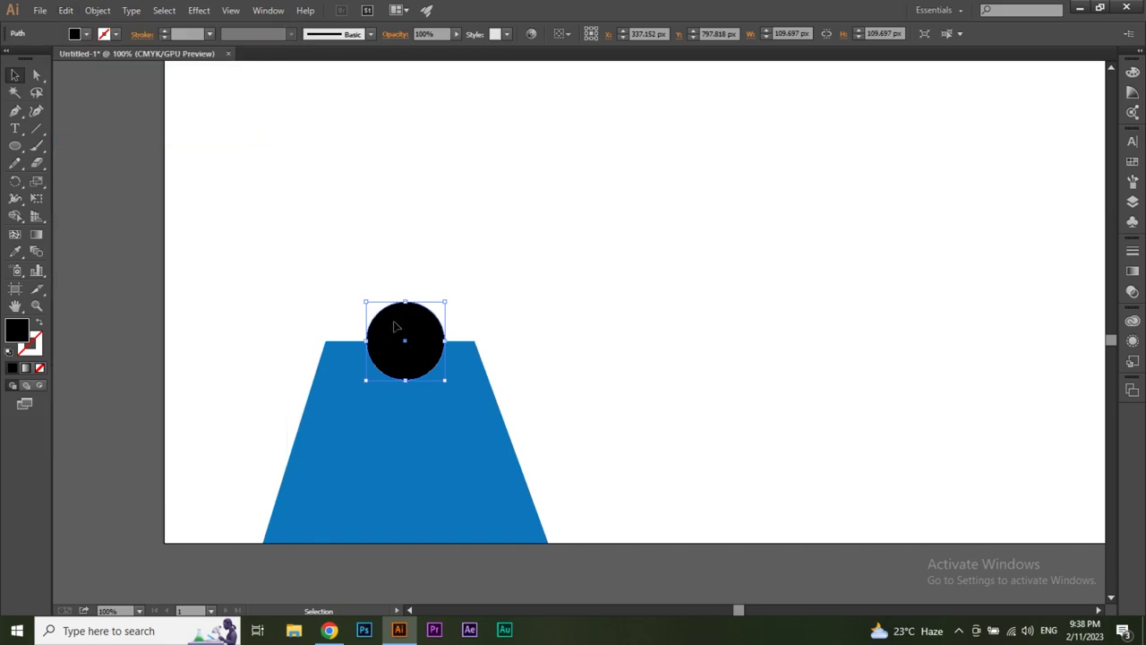
drag(398, 325, 502, 243)
click(468, 302)
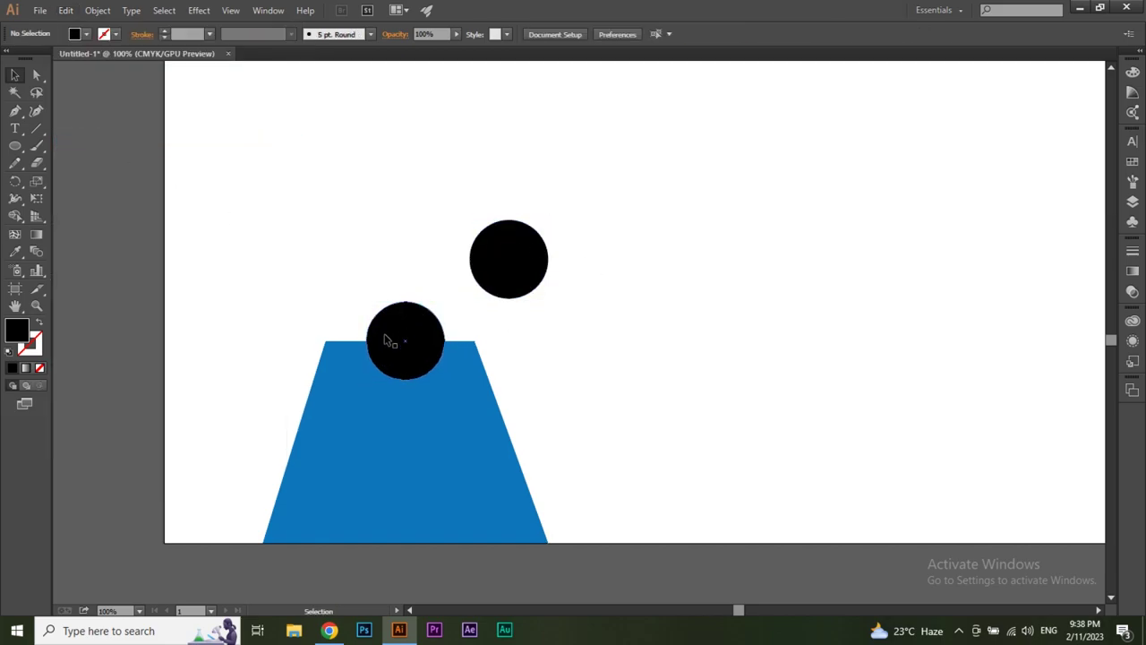
Step: Select the blue trapezoid together with the lower black circle
click(452, 394)
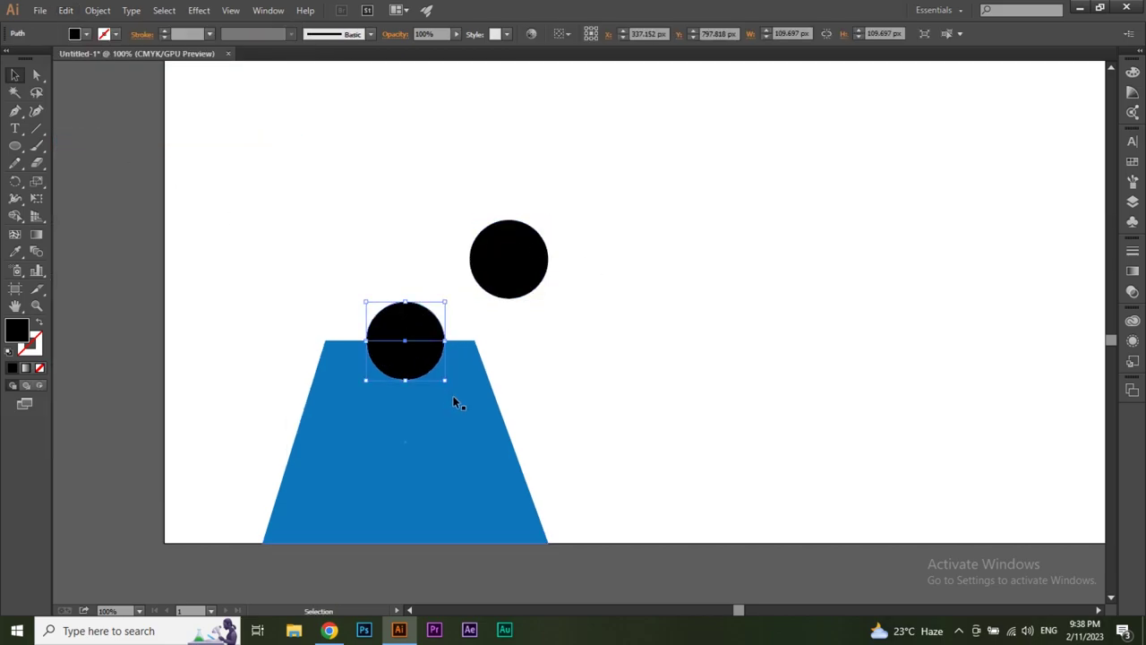
shift+click(417, 324)
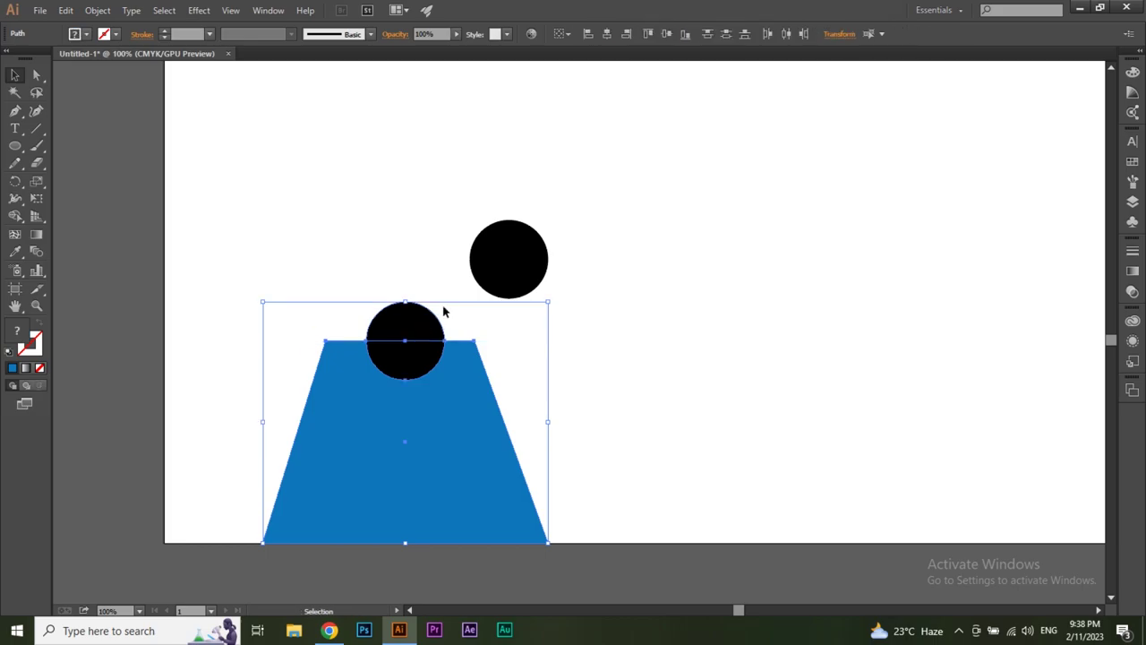
click(268, 10)
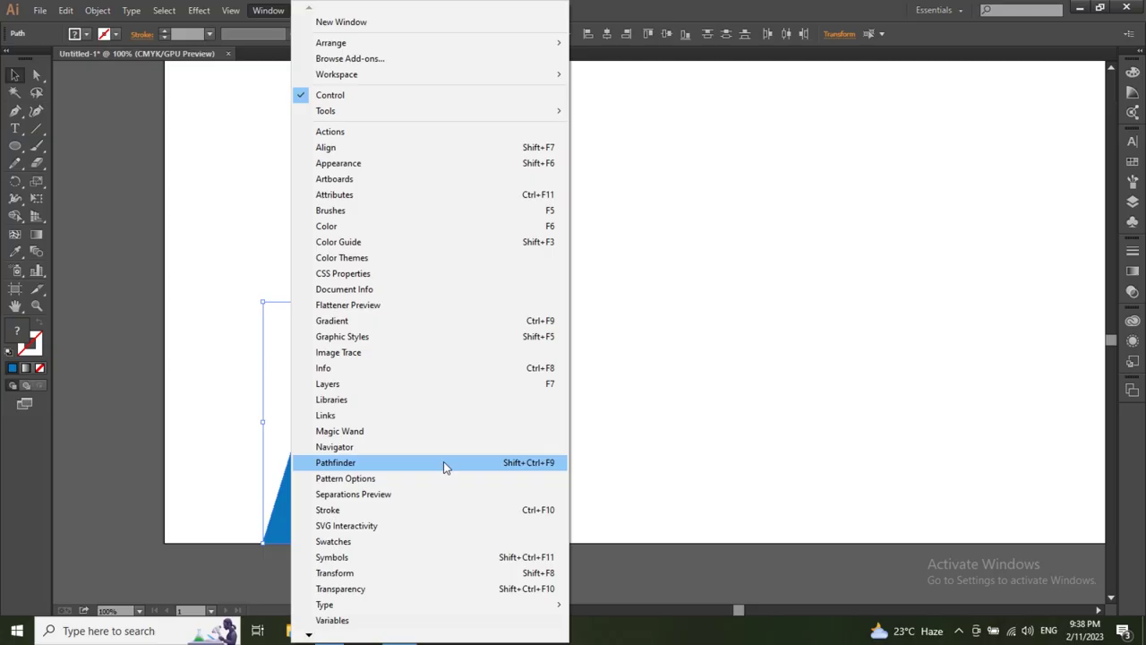
Step: Cut the circle from the trapezoid with Minus Front, then move the spare circle into the notch
click(443, 461)
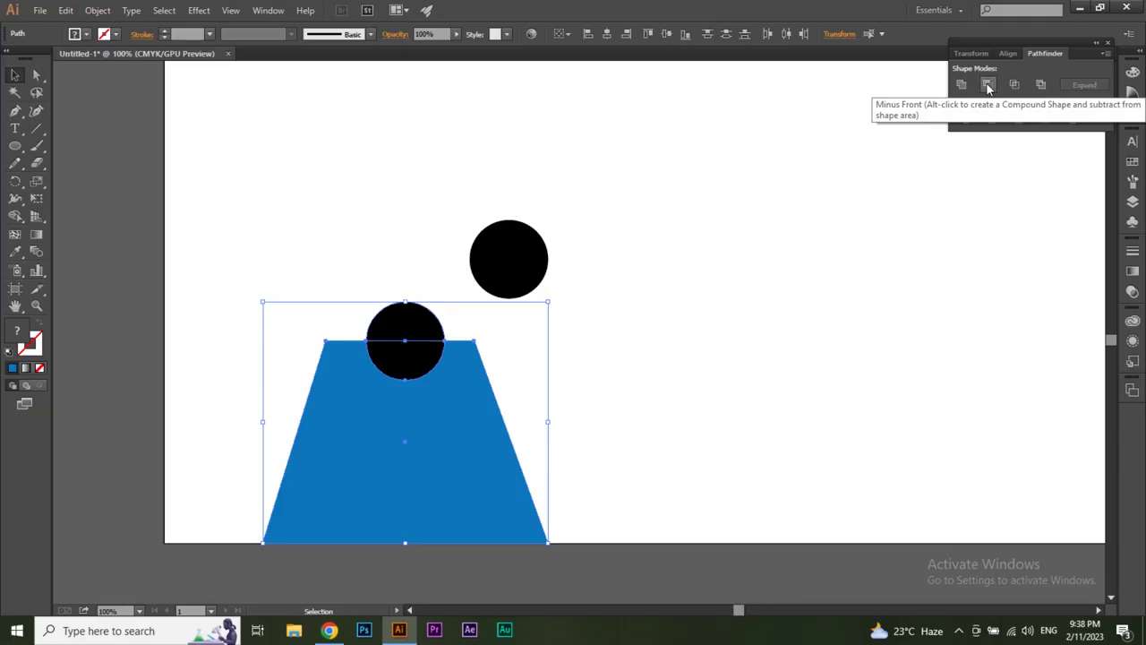
click(988, 84)
click(651, 355)
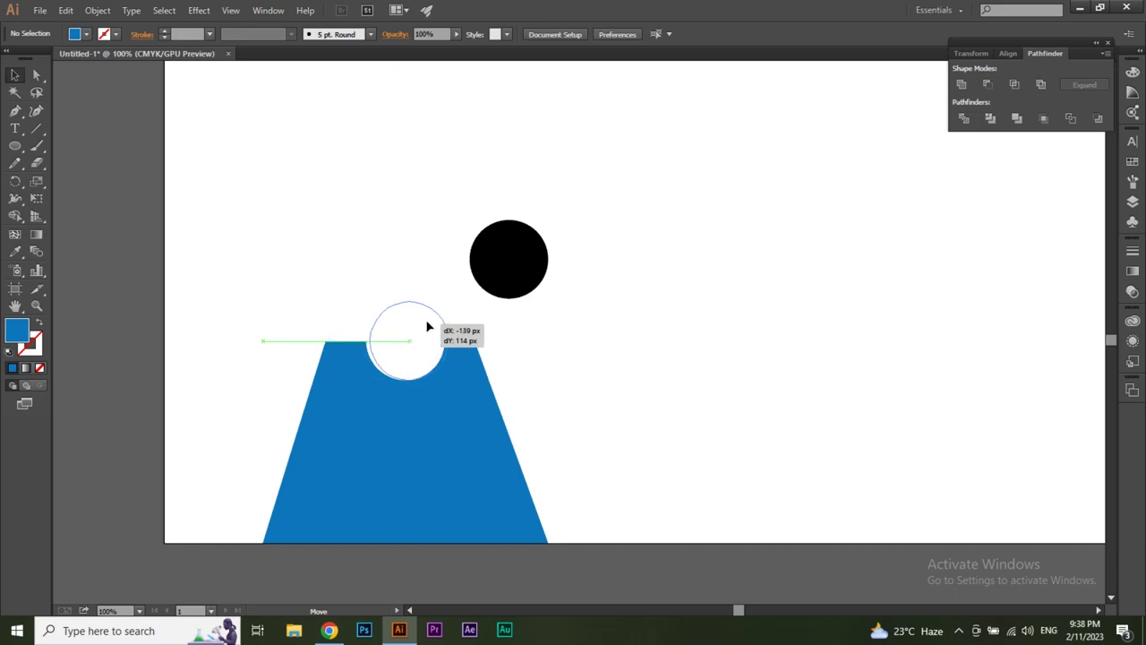
mouse_move(499, 260)
mouse_down()
mouse_move(424, 326)
mouse_move(441, 308)
mouse_up()
Step: Make the notch circle a hollow ring with a 9 pt black stroke, about 85.64 px wide
click(591, 319)
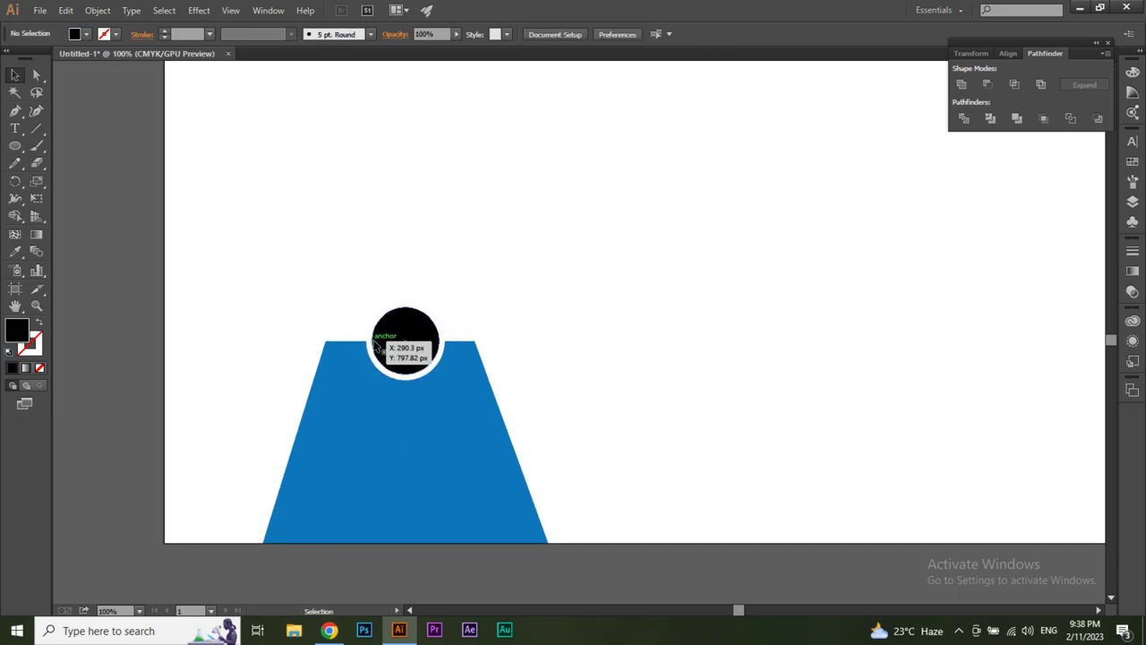
click(407, 335)
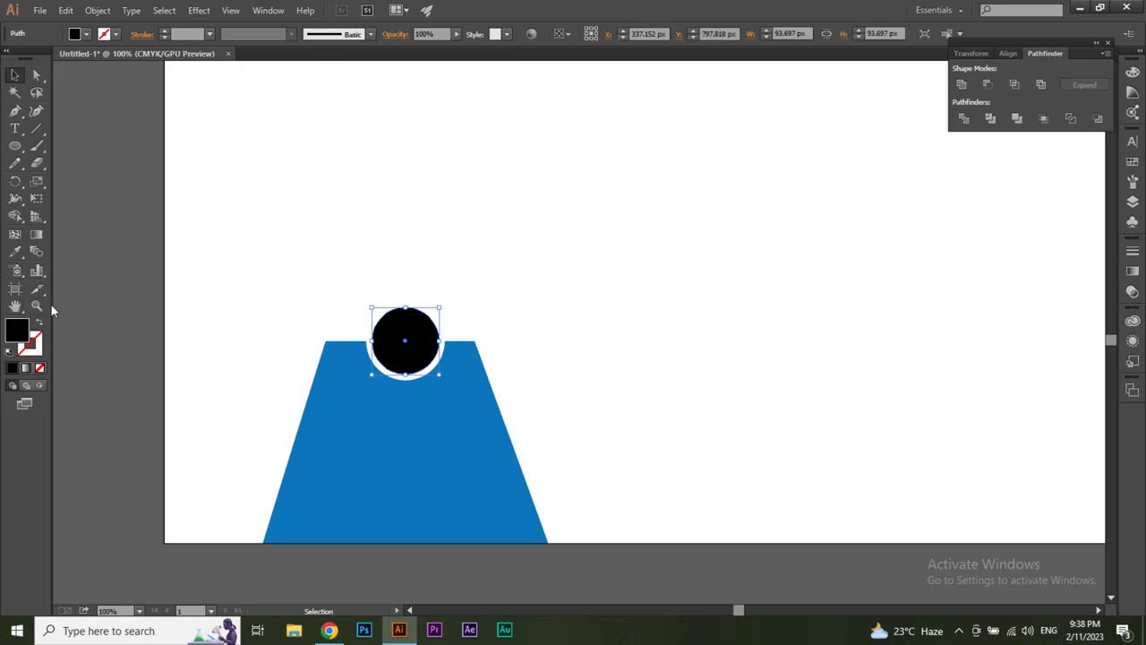
click(40, 326)
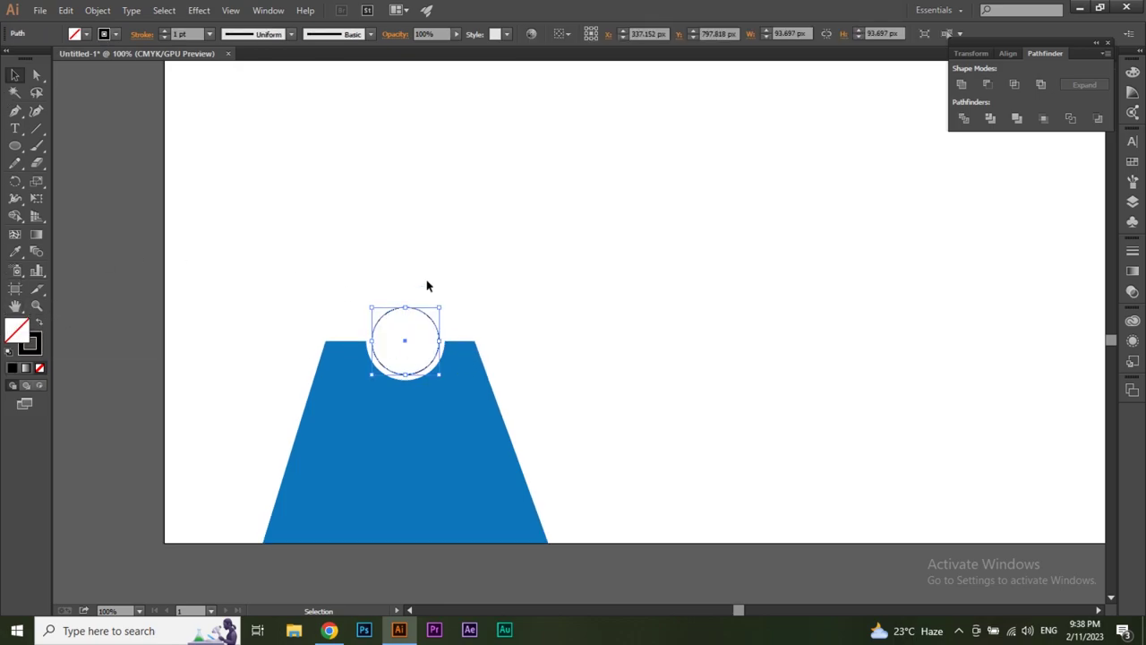
click(195, 34)
text(5)
key(Return)
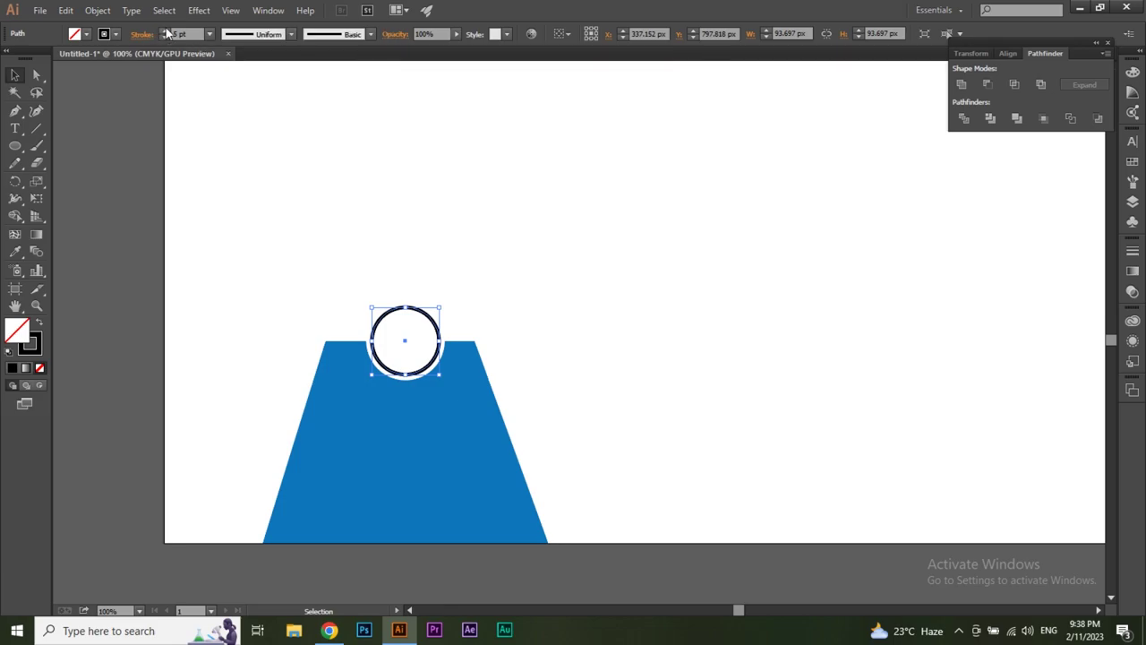
click(163, 31)
click(164, 30)
click(164, 31)
click(163, 30)
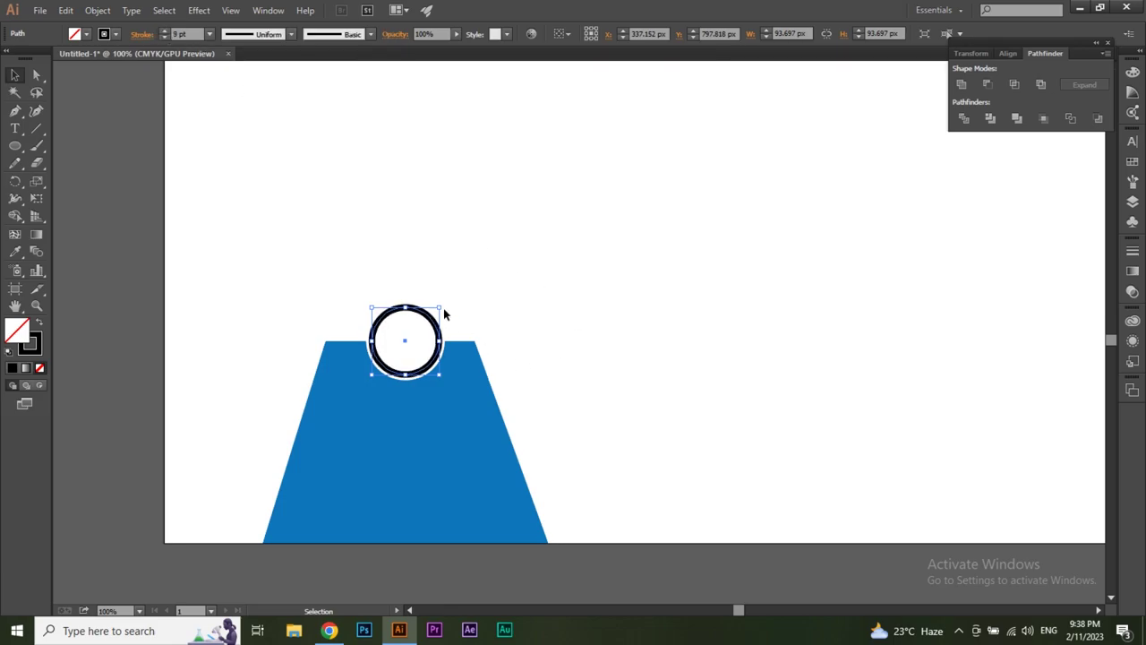
drag(438, 307, 566, 322)
Step: Paste a copy of the ring in front and shrink it to a concentric 53.99 px inner ring
click(526, 292)
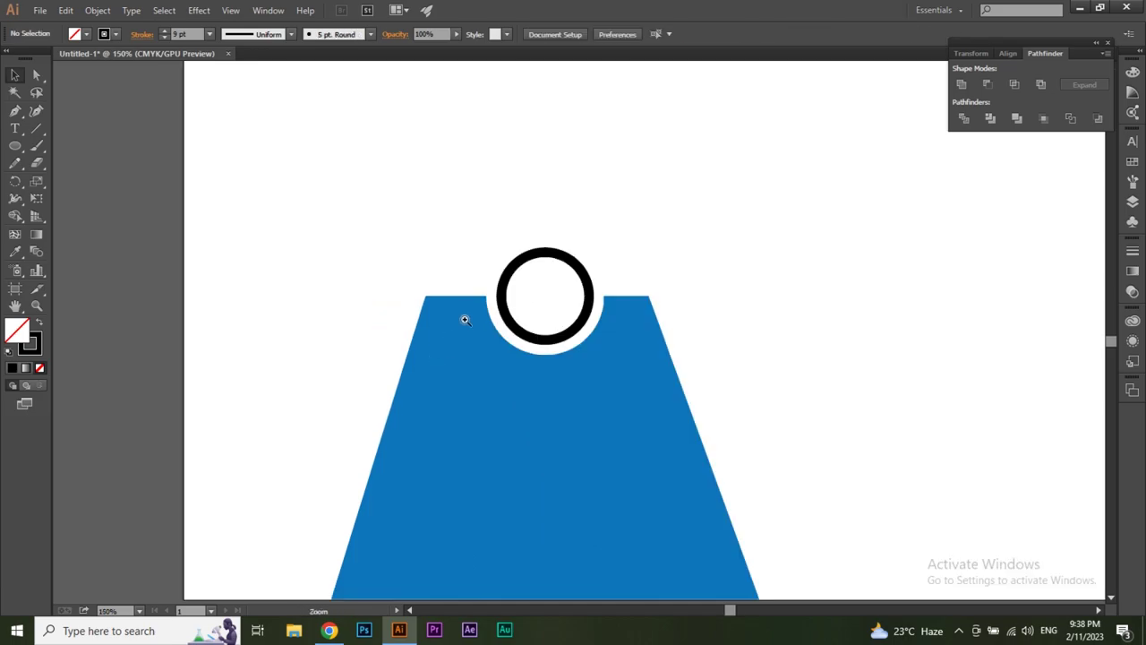
click(566, 322)
click(598, 324)
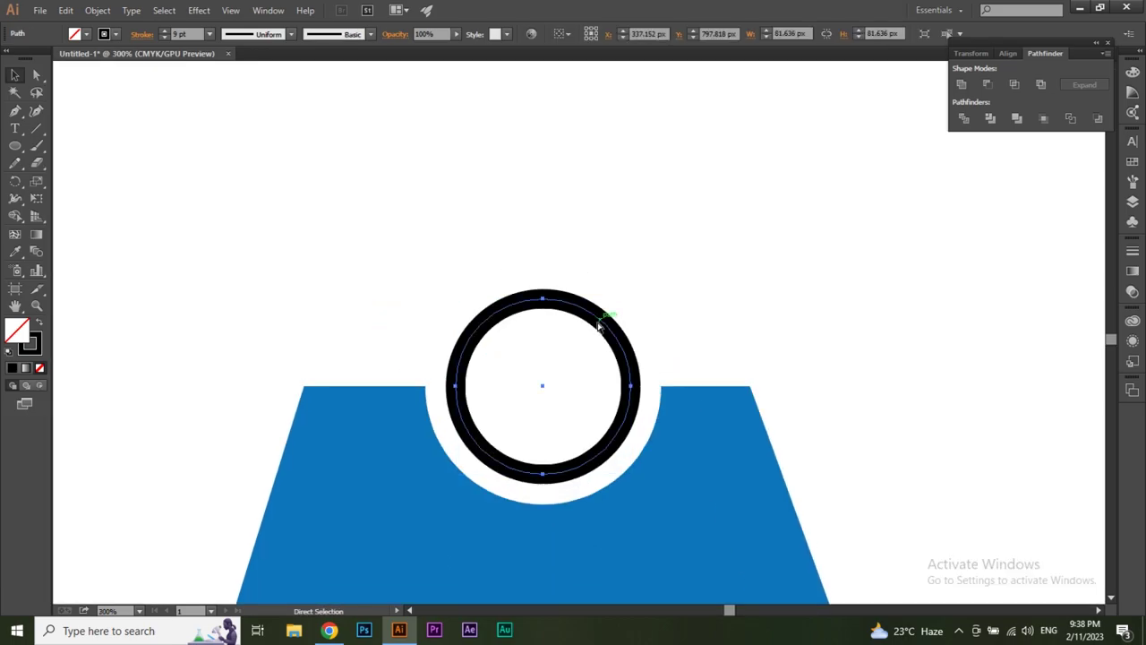
key(v)
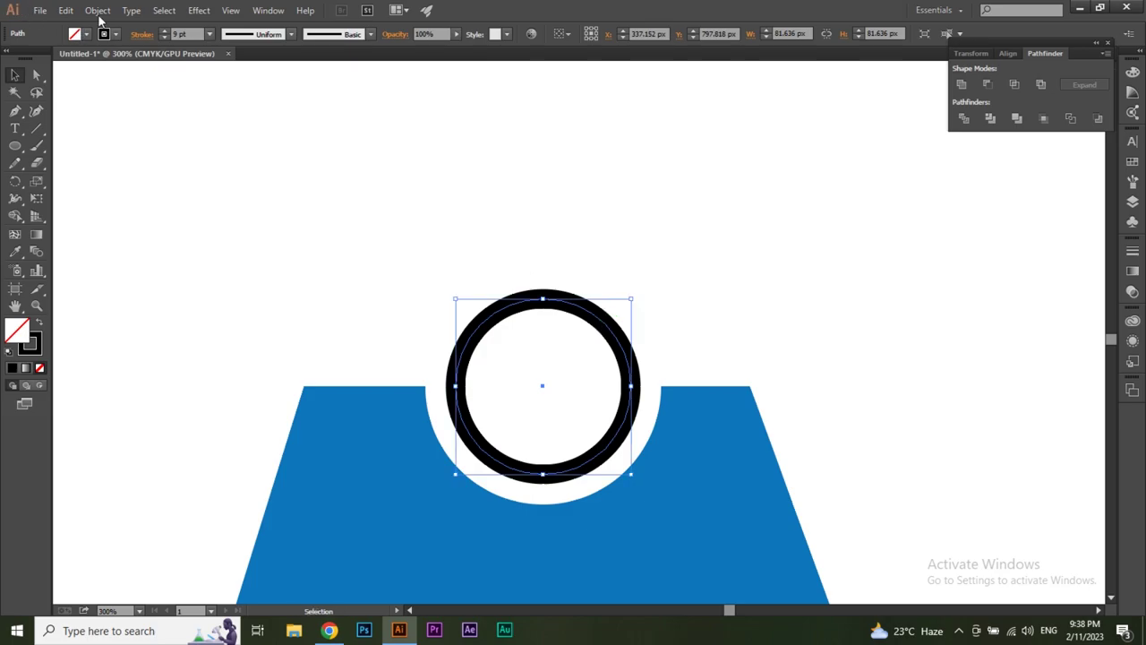
click(66, 10)
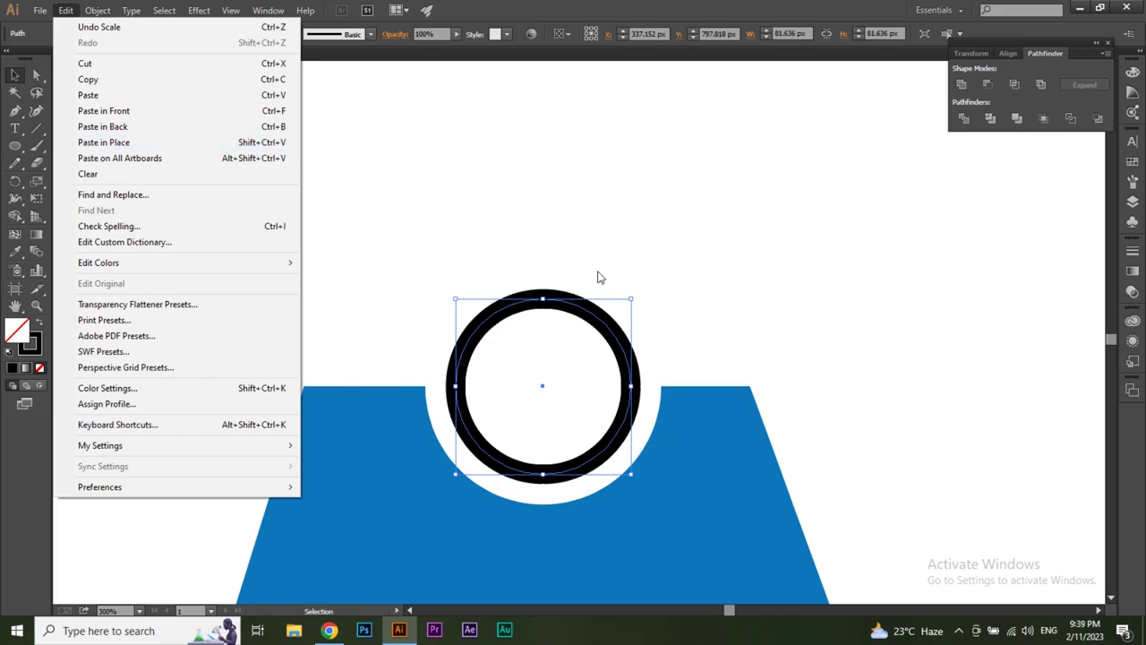
click(591, 310)
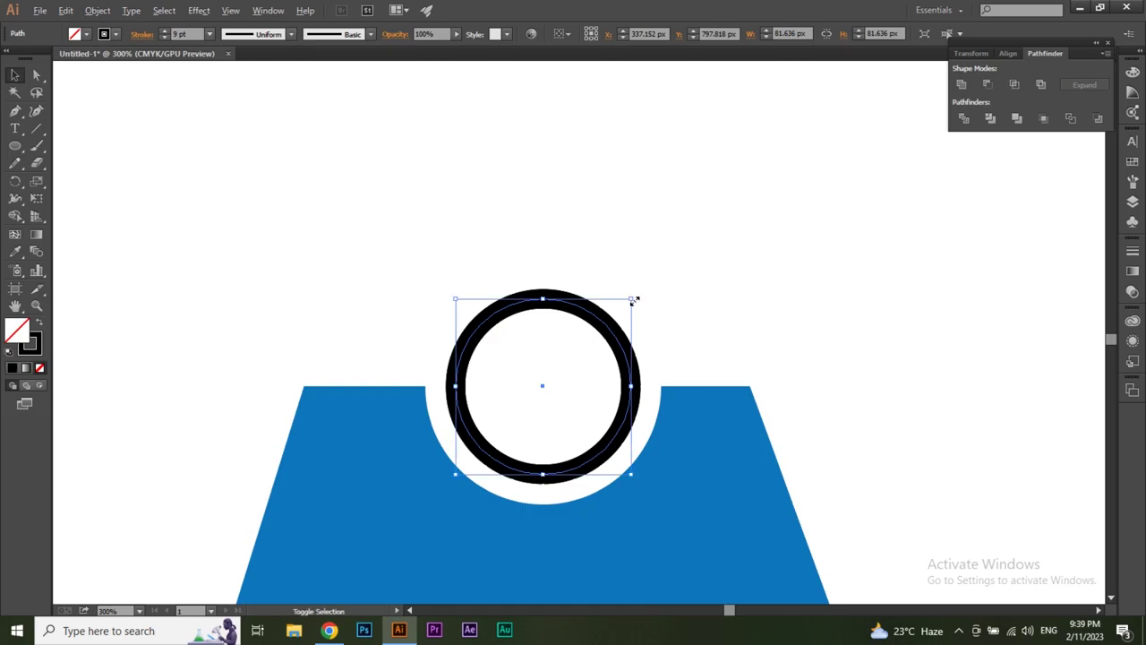
drag(630, 306, 602, 324)
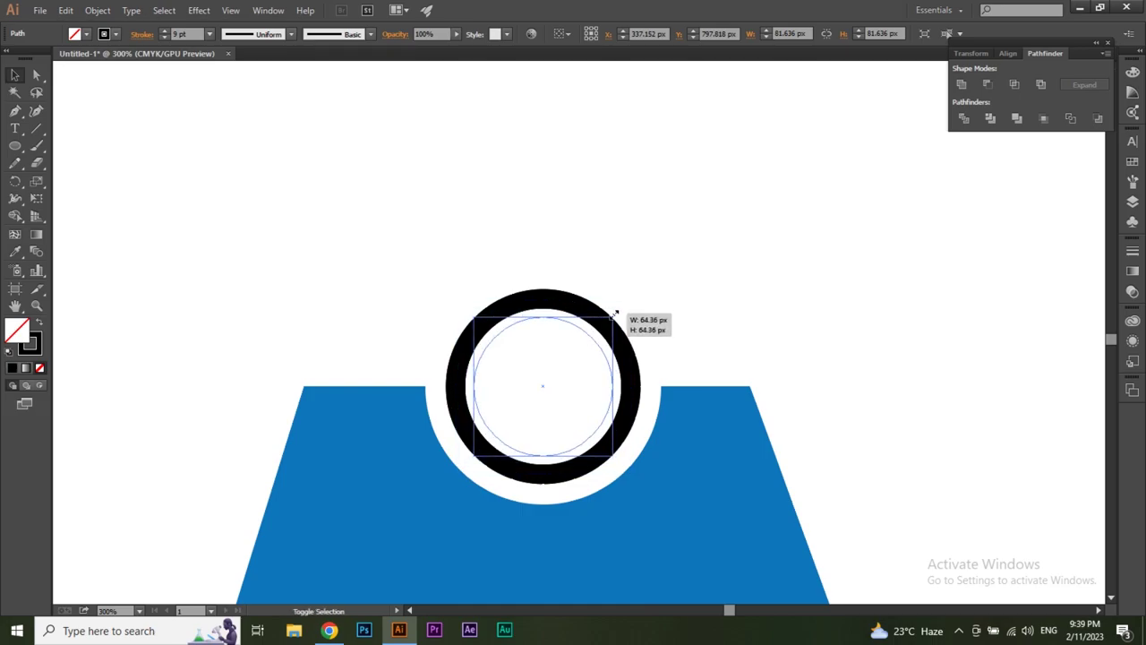
click(680, 299)
Step: Check the inner ring, then zoom and pan back out to show the whole artboard
scroll(596, 384, down, 1)
scroll(597, 312, down, 1)
scroll(527, 352, up, 2)
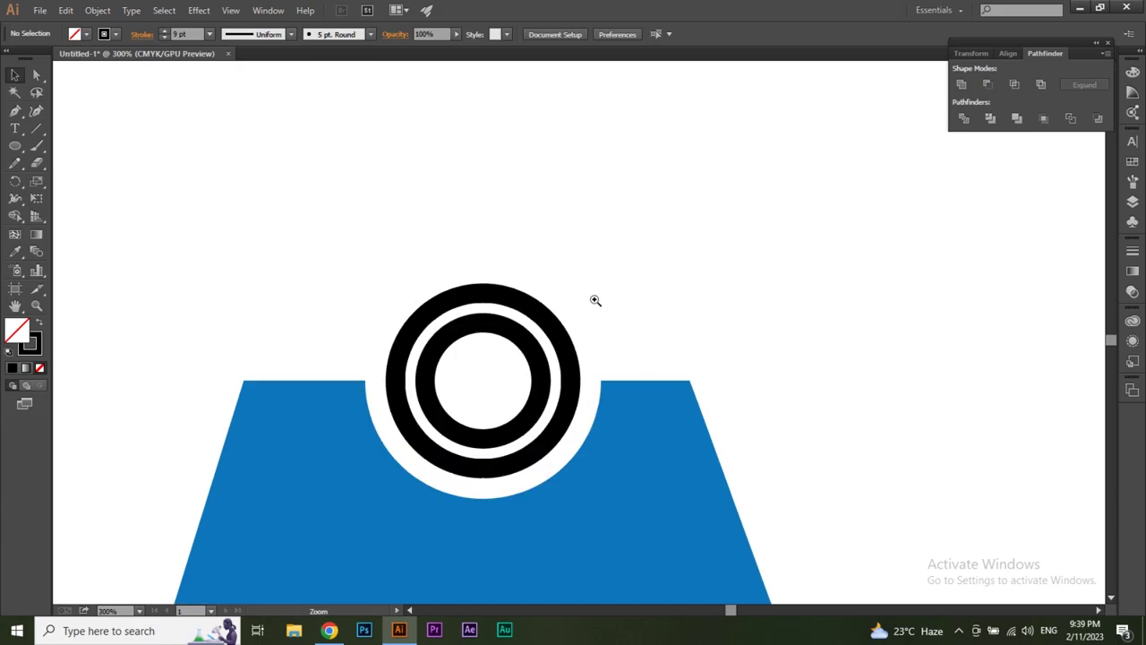
click(528, 340)
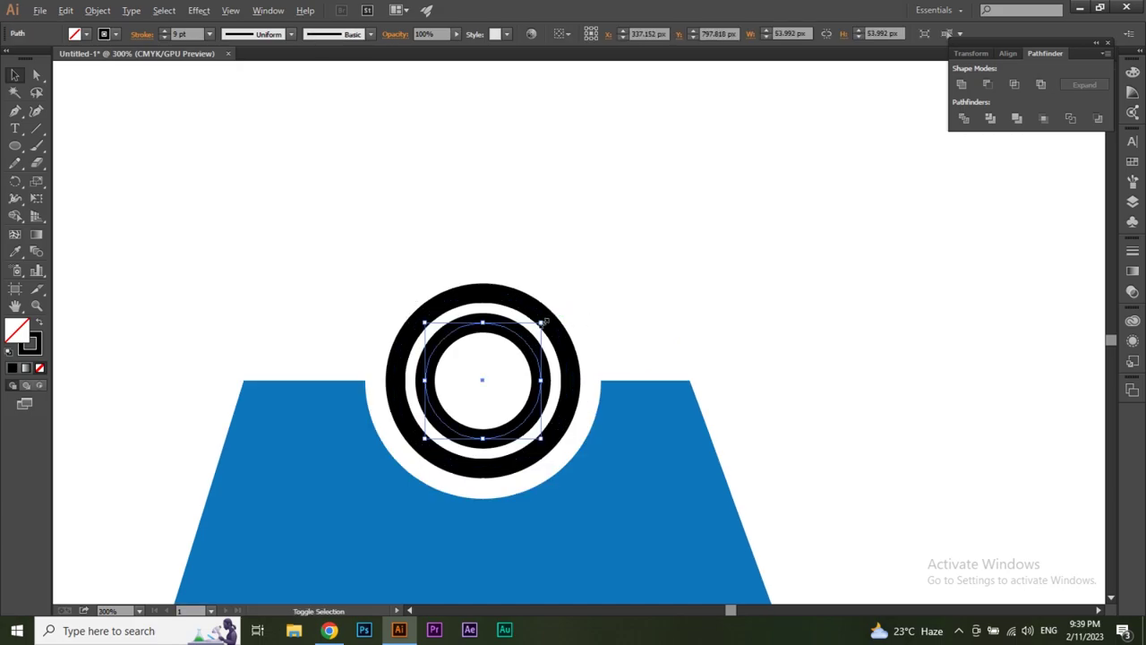
click(627, 302)
scroll(627, 302, down, 1)
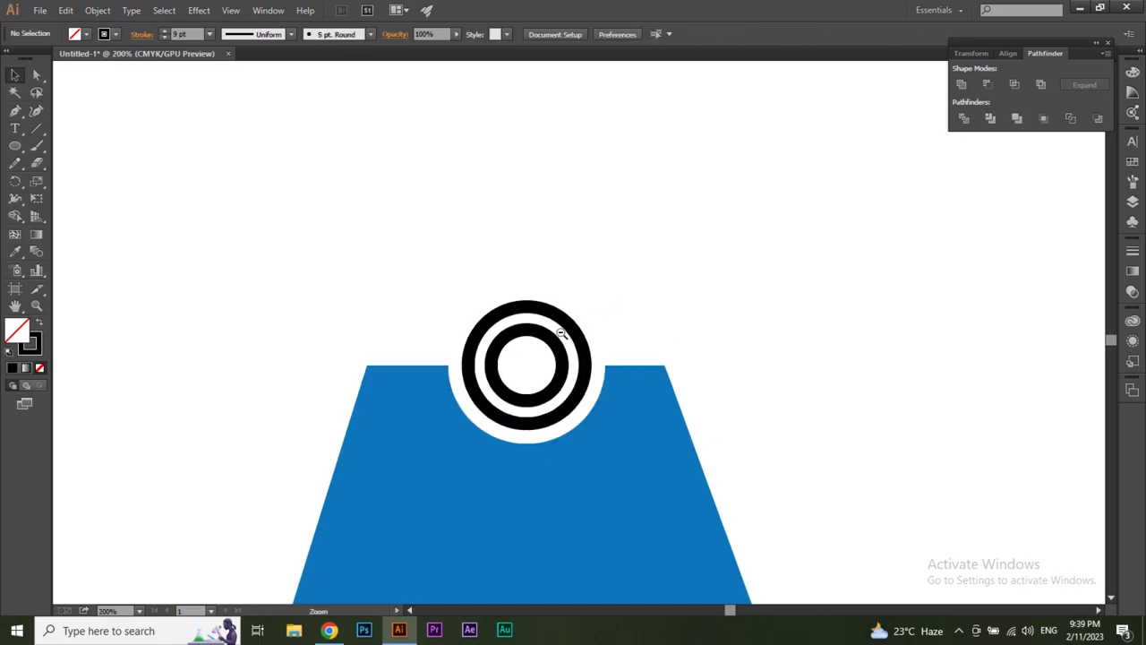
drag(601, 316, 566, 355)
scroll(566, 355, up, 1)
scroll(525, 335, up, 1)
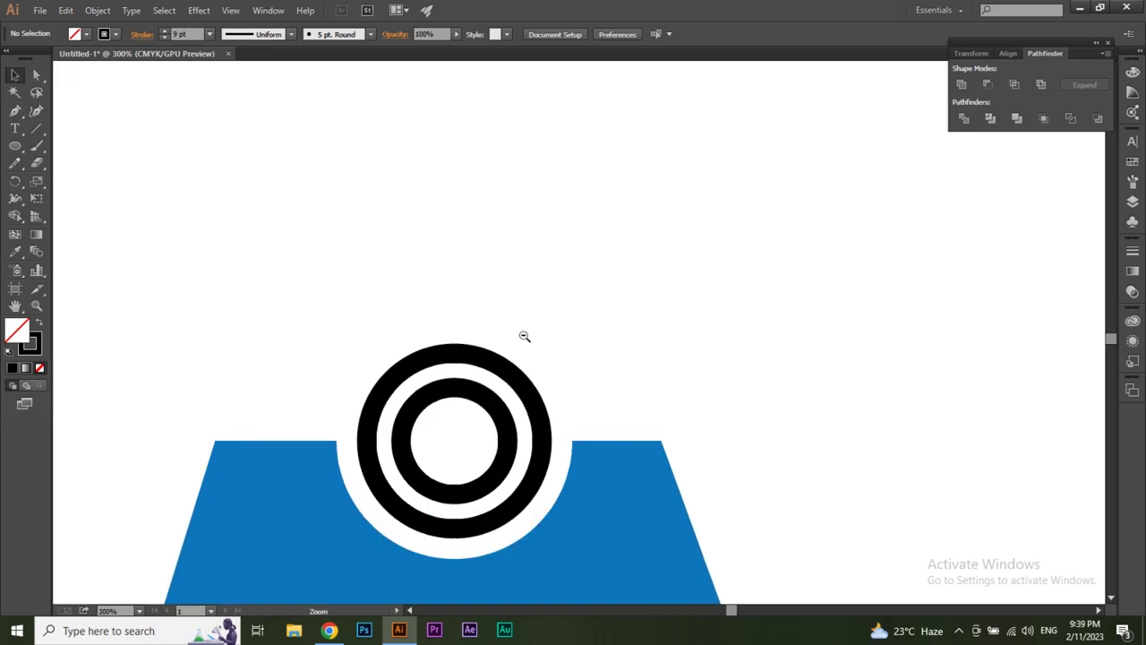
scroll(525, 335, down, 2)
drag(638, 306, 527, 381)
scroll(527, 382, down, 2)
mouse_move(614, 327)
mouse_down()
mouse_move(519, 403)
mouse_move(514, 453)
mouse_move(500, 431)
mouse_up()
Step: Draw a tall 49.5 × 610.47 px bar, eyedrop the base's blue, and centre it above the ring
drag(14, 145, 95, 152)
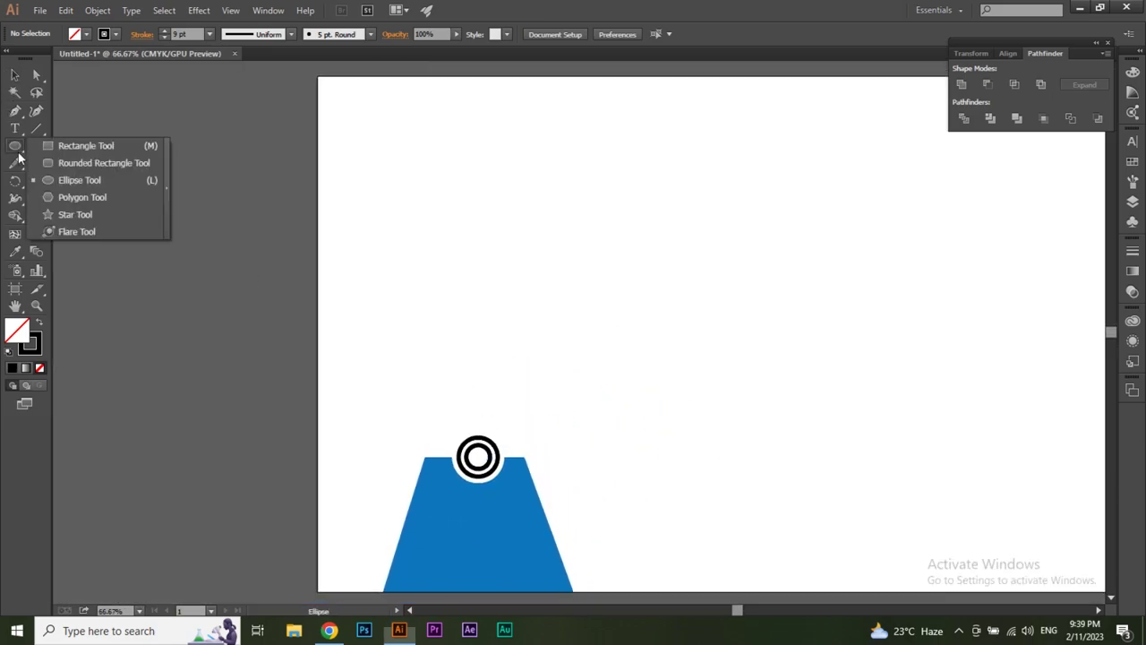
mouse_move(450, 142)
mouse_down()
mouse_move(487, 417)
mouse_move(474, 433)
mouse_up()
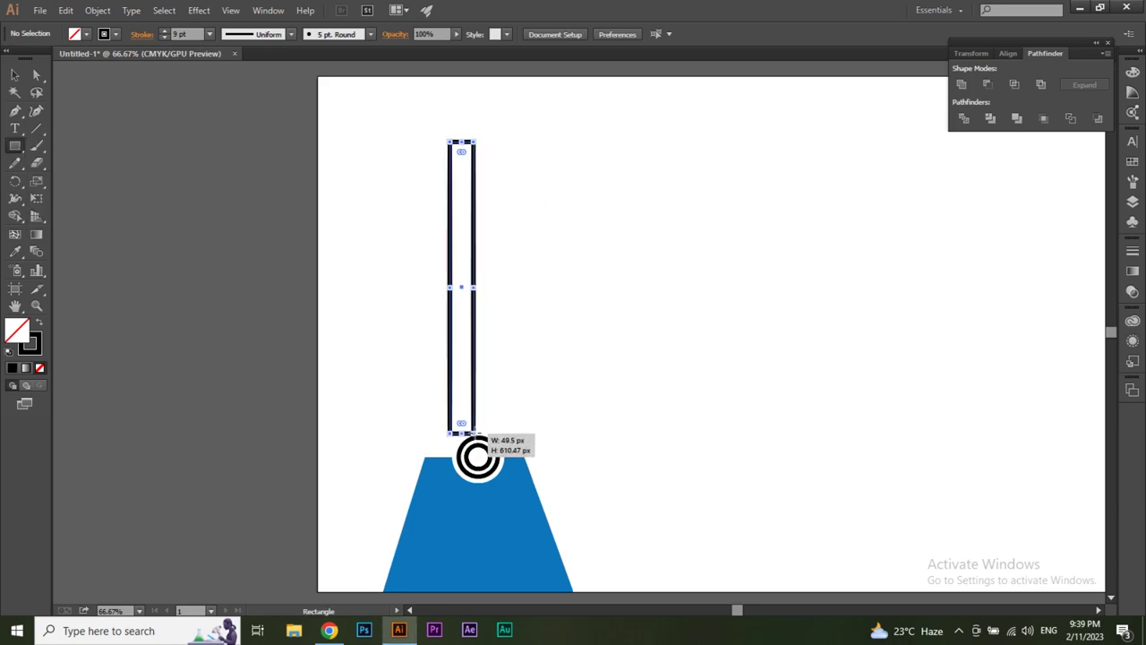
click(14, 75)
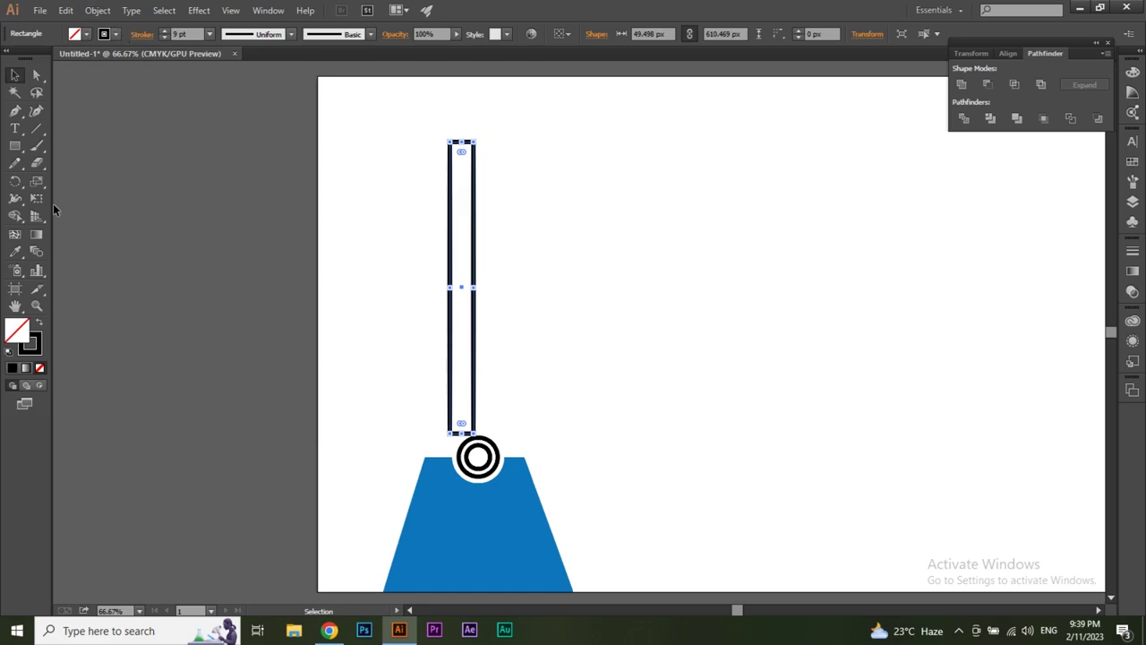
click(16, 253)
click(464, 512)
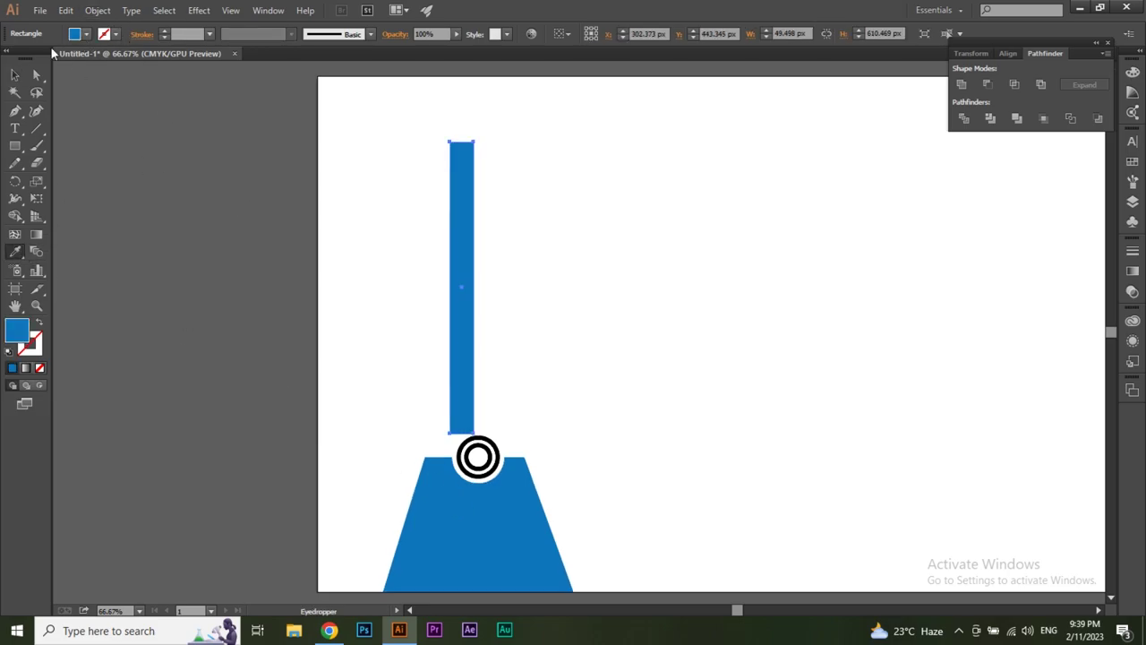
click(15, 74)
drag(460, 240, 472, 252)
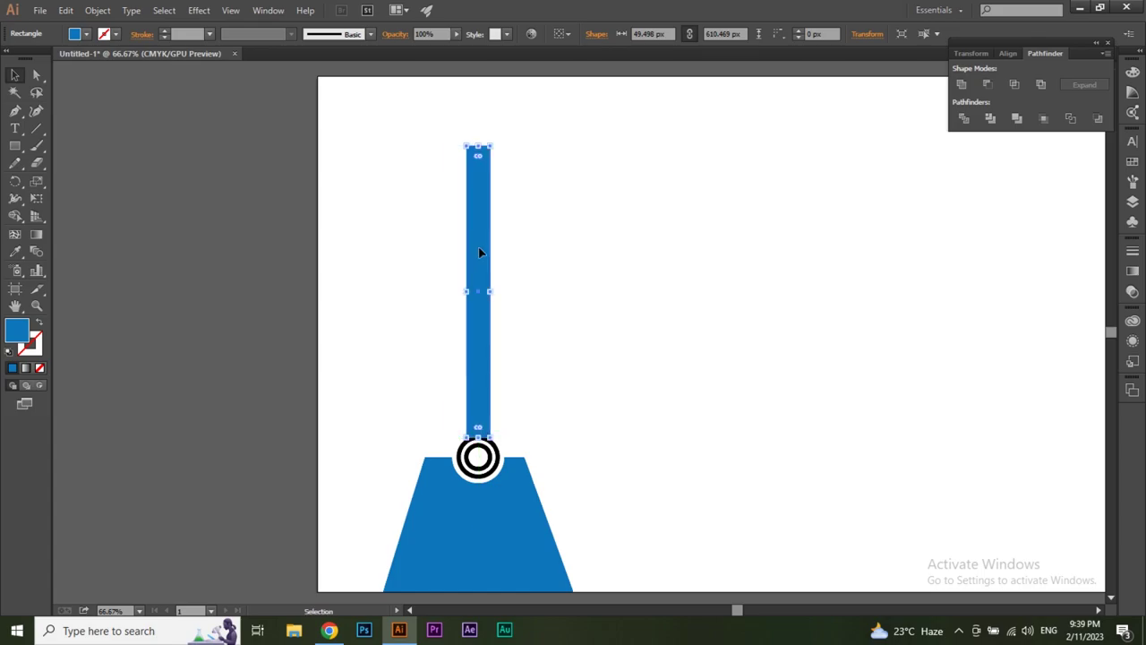
click(609, 382)
click(543, 414)
click(502, 397)
Step: Nudge the tall blue upright with the arrow keys so it sits on the ring
click(568, 338)
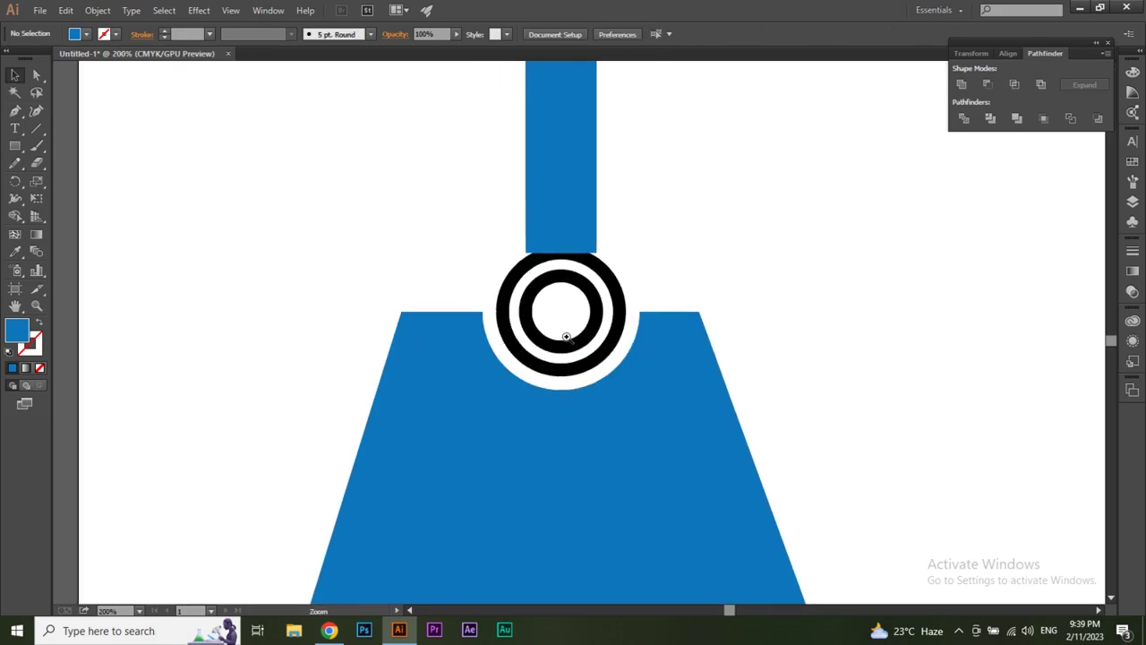
click(596, 215)
click(608, 299)
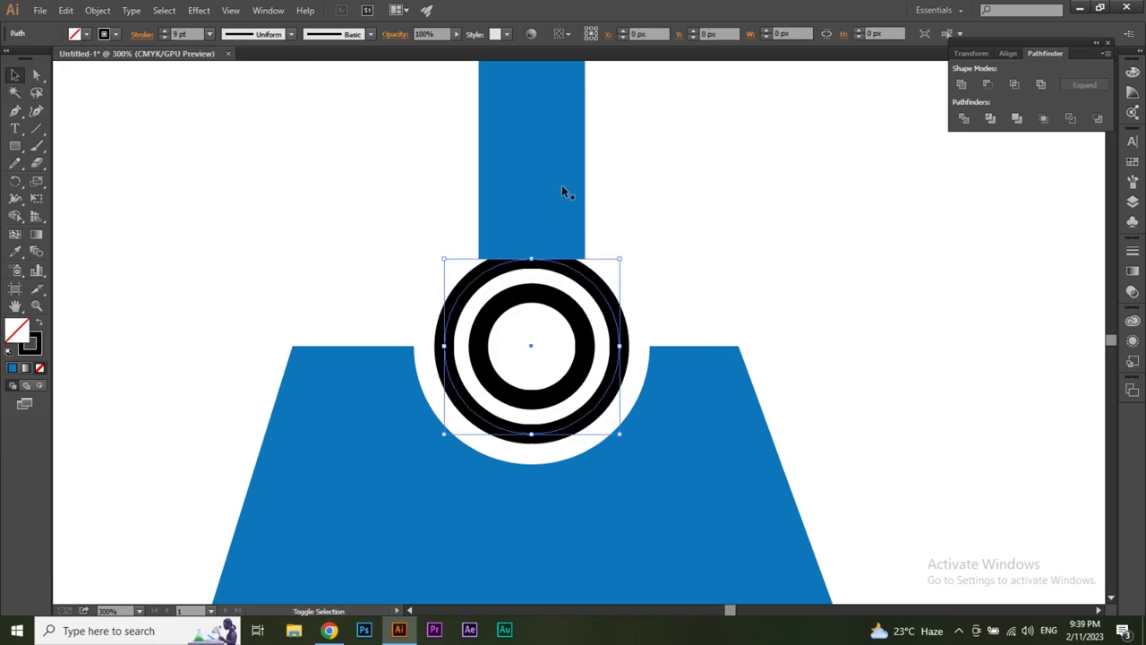
shift+click(555, 169)
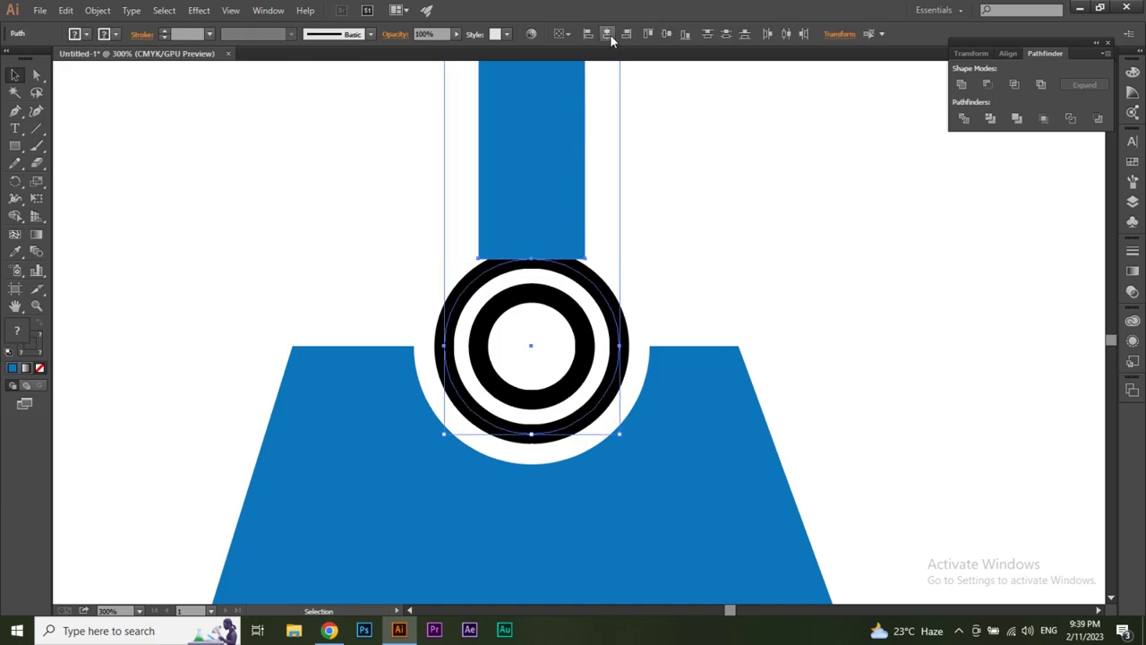
click(535, 195)
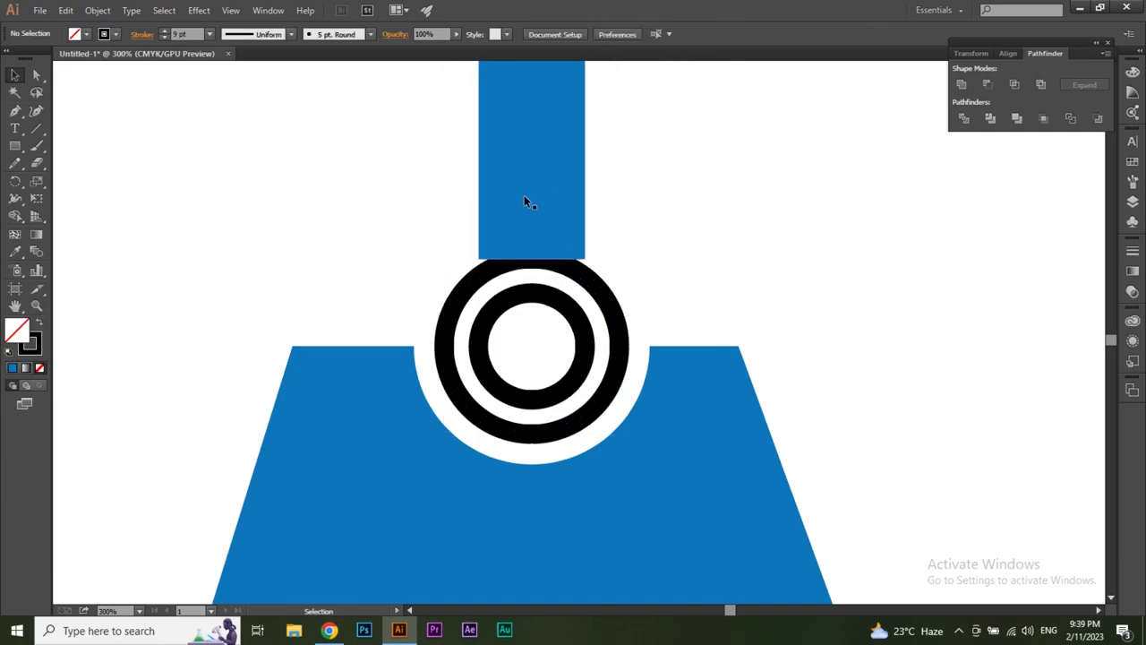
key(Down)
key(Down)
key(Down)
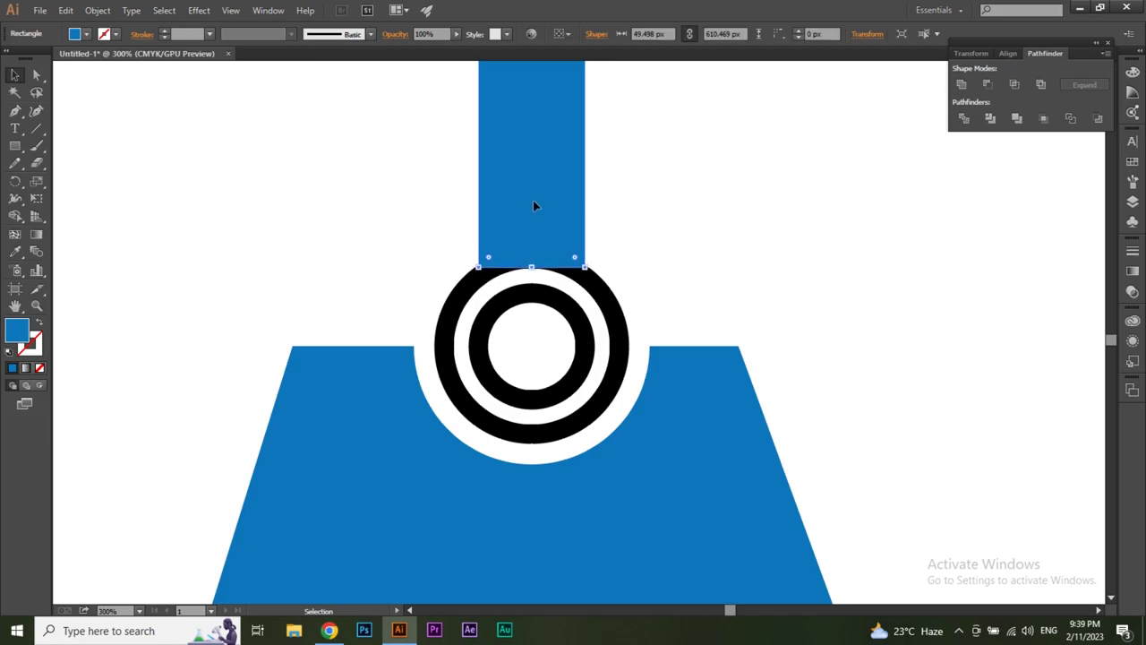
key(Down)
key(Down)
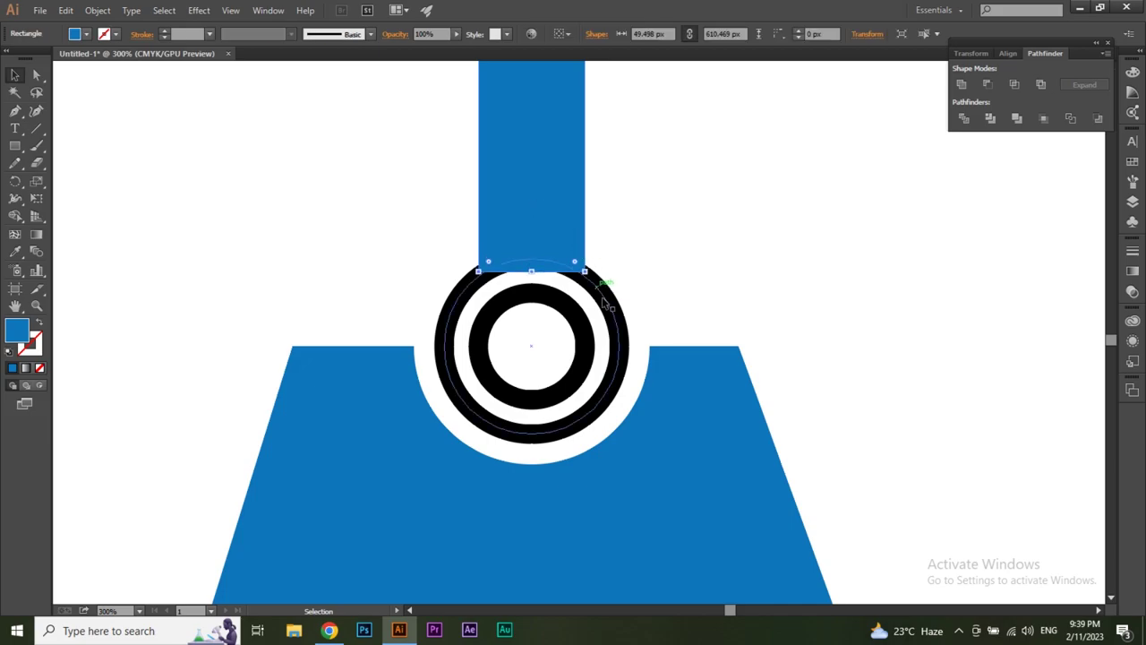
key(Up)
click(648, 287)
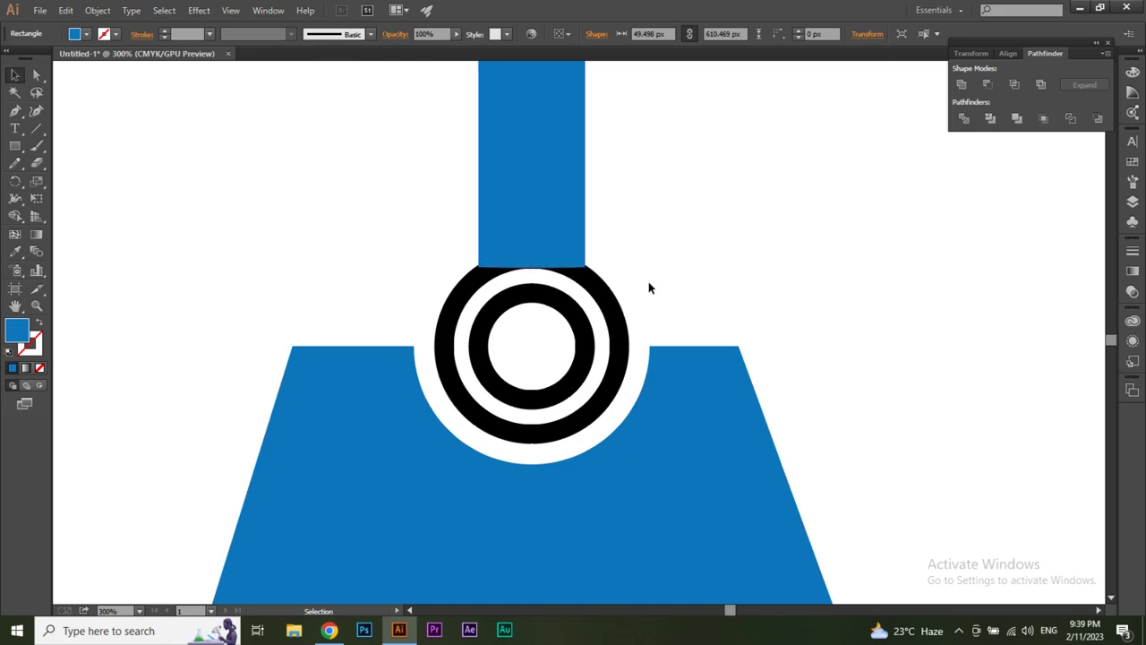
Step: Raise the outer ring's stroke weight to 12 pt, about 81.64 px across
click(597, 283)
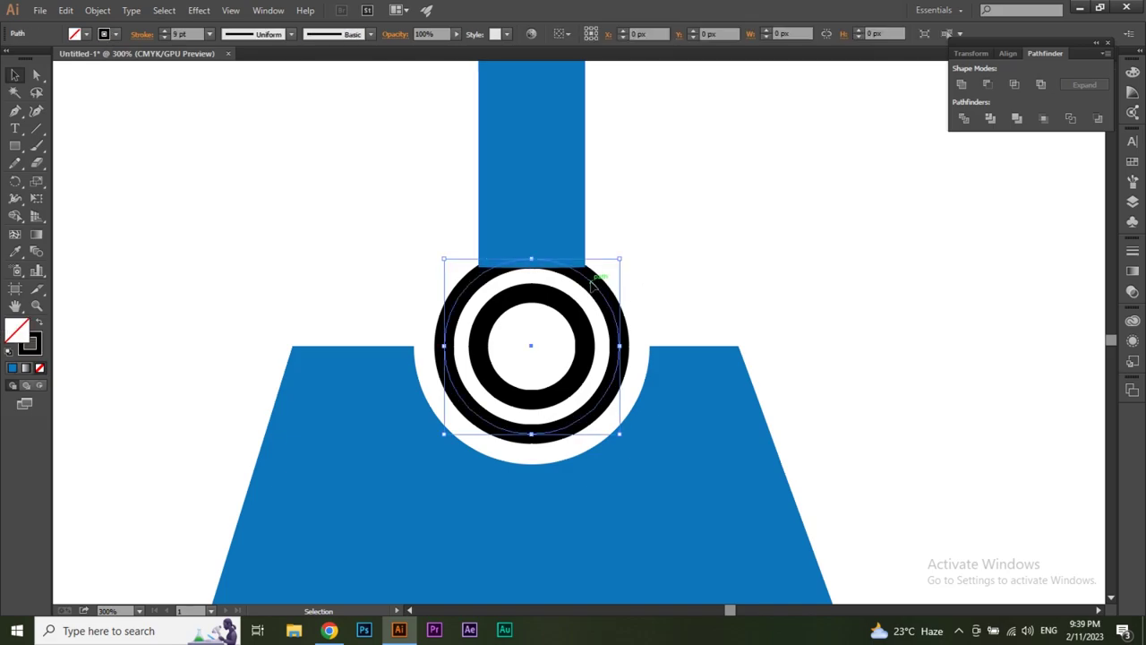
click(164, 34)
click(164, 34)
click(164, 34)
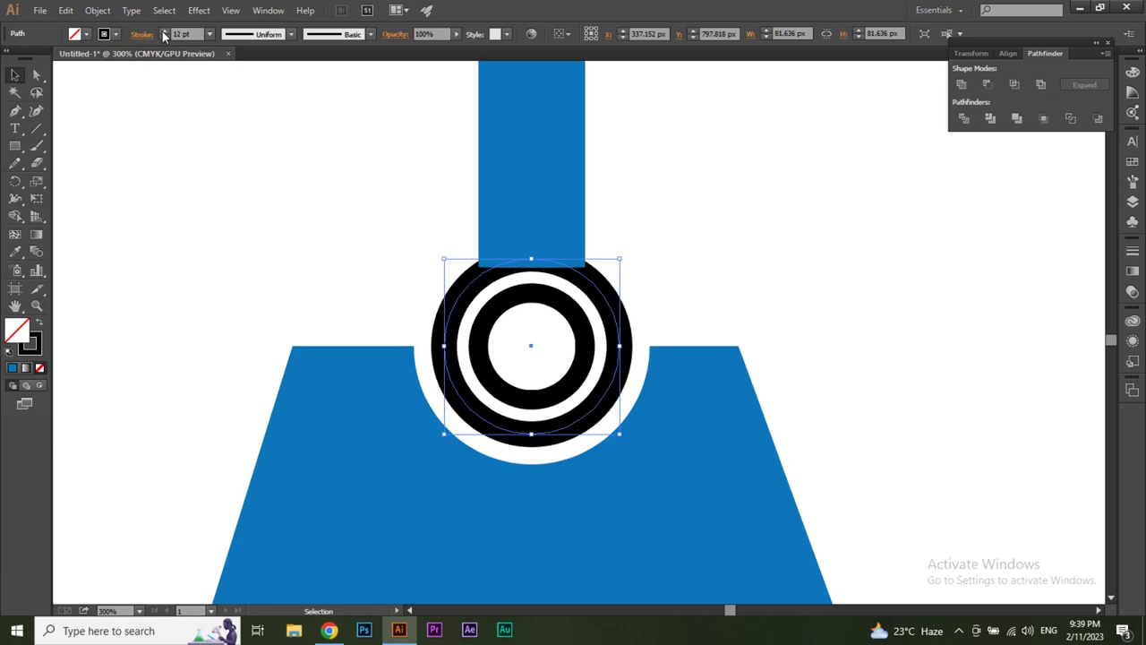
scroll(555, 274, up, 1)
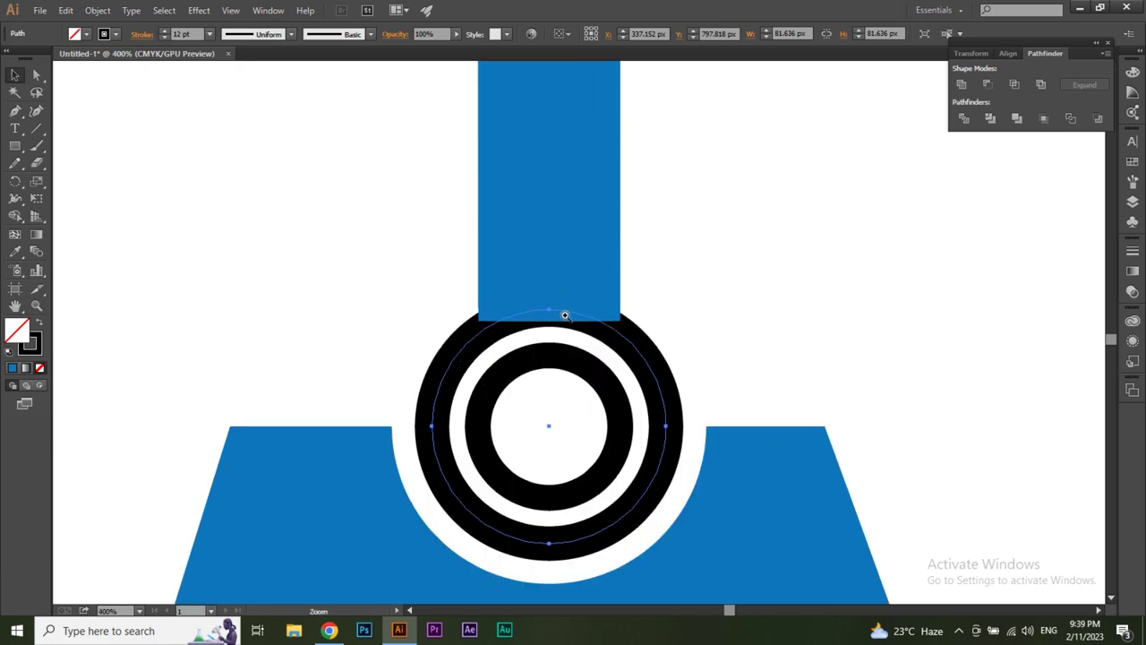
scroll(546, 278, up, 1)
click(698, 179)
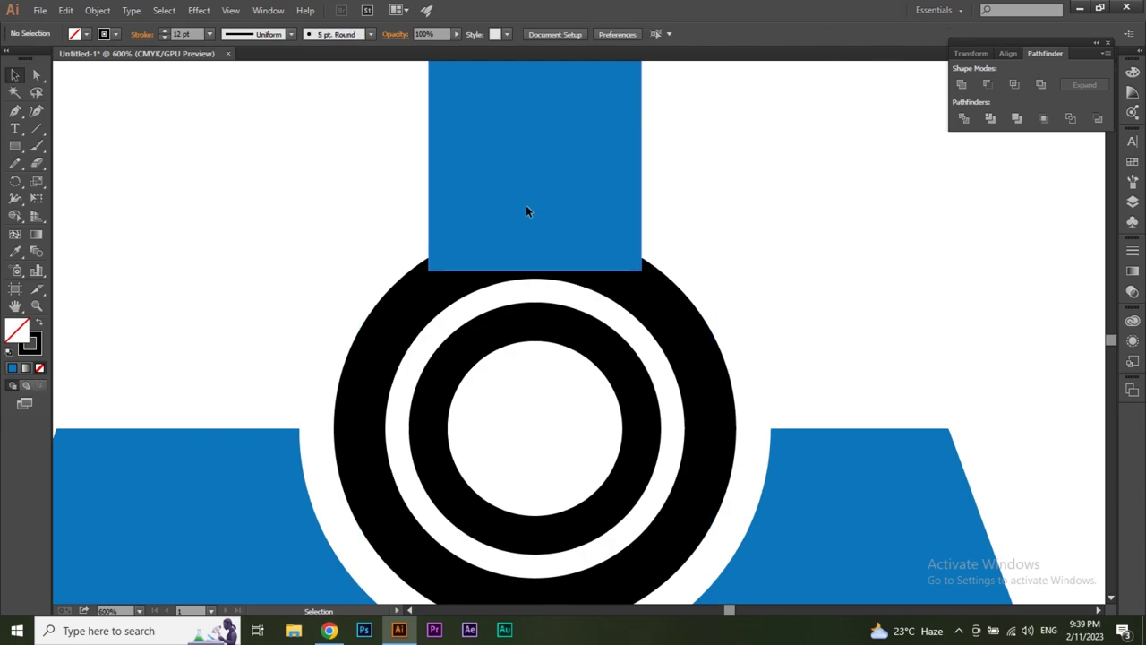
click(527, 212)
click(669, 314)
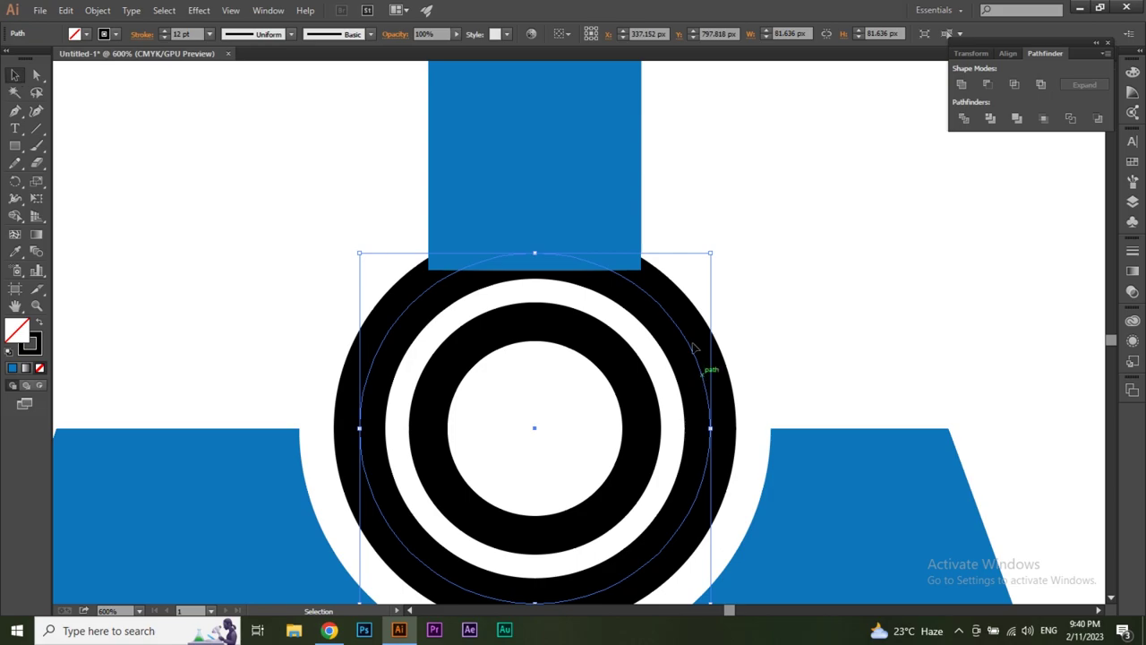
Step: Expand the outer ring and Unite it with the blue upright in Pathfinder
click(98, 10)
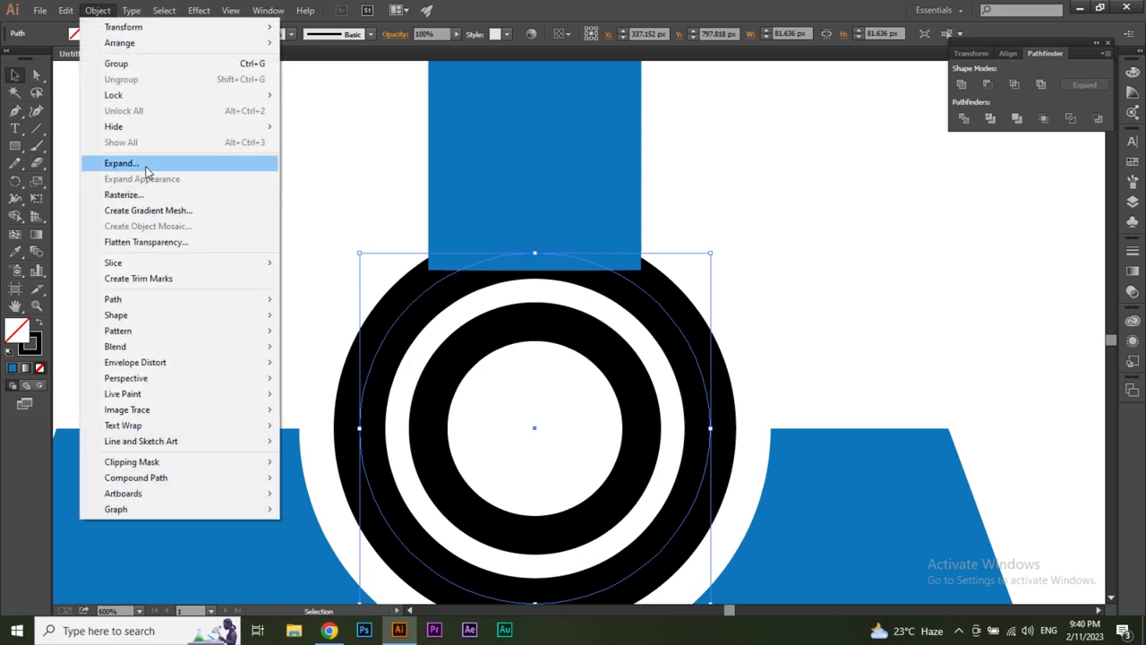
click(146, 164)
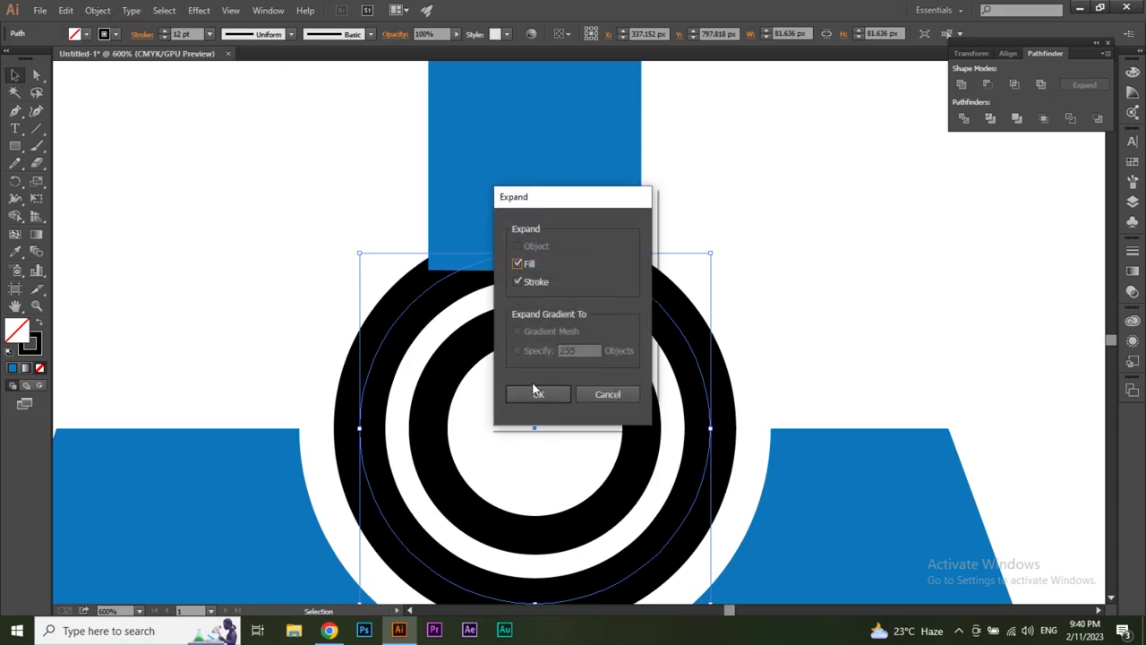
click(538, 394)
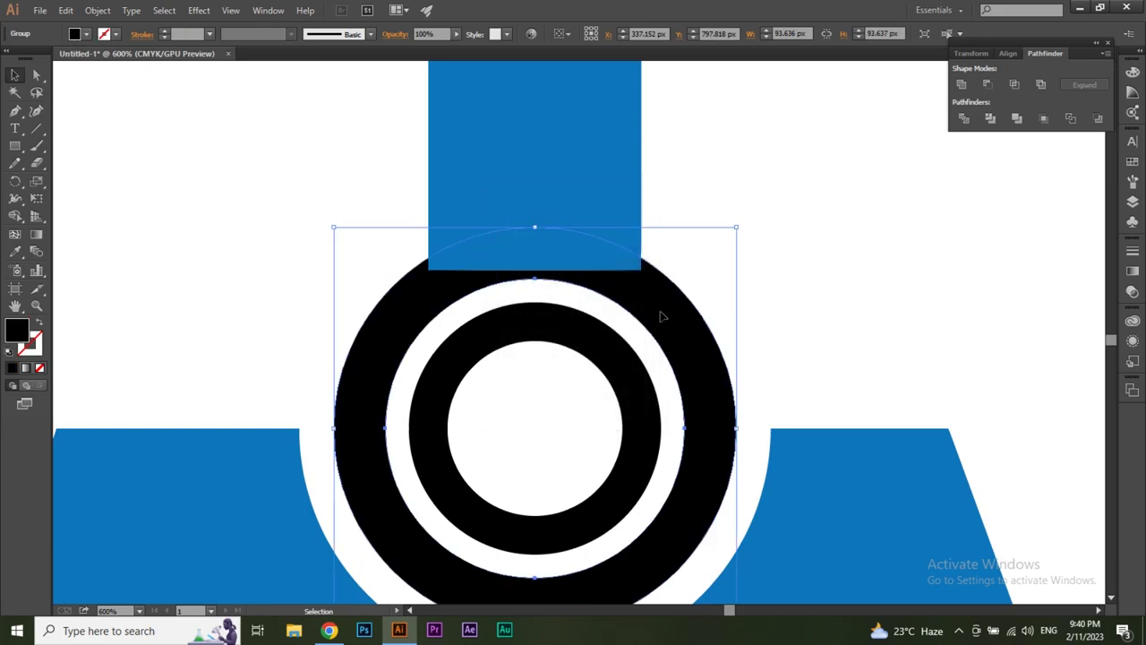
shift+click(580, 152)
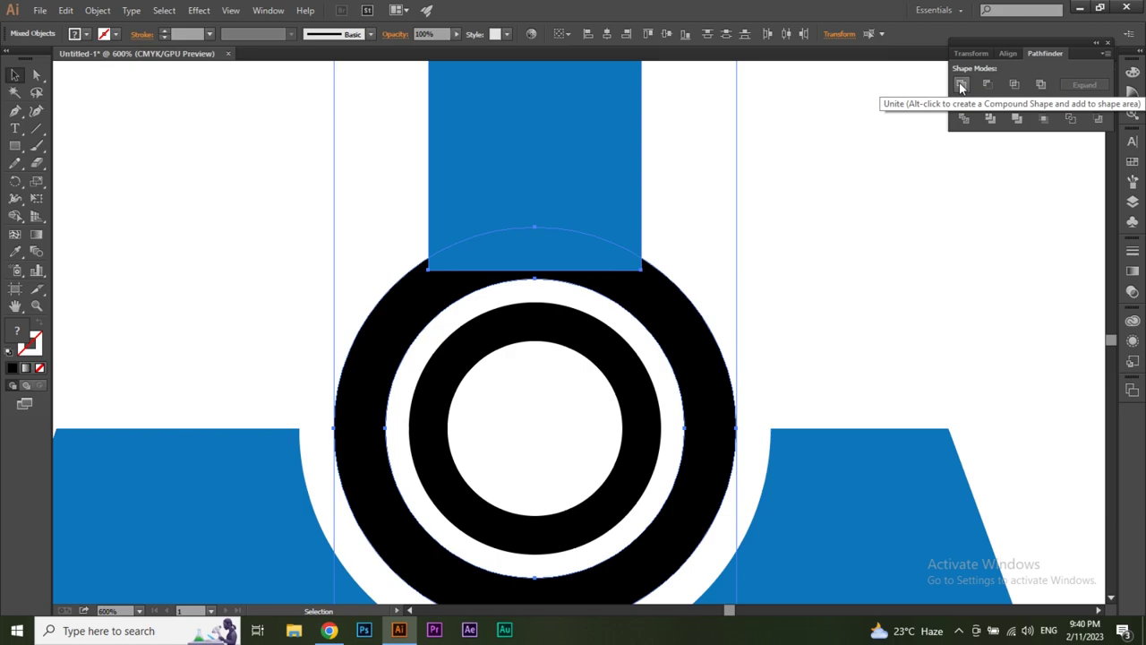
click(960, 85)
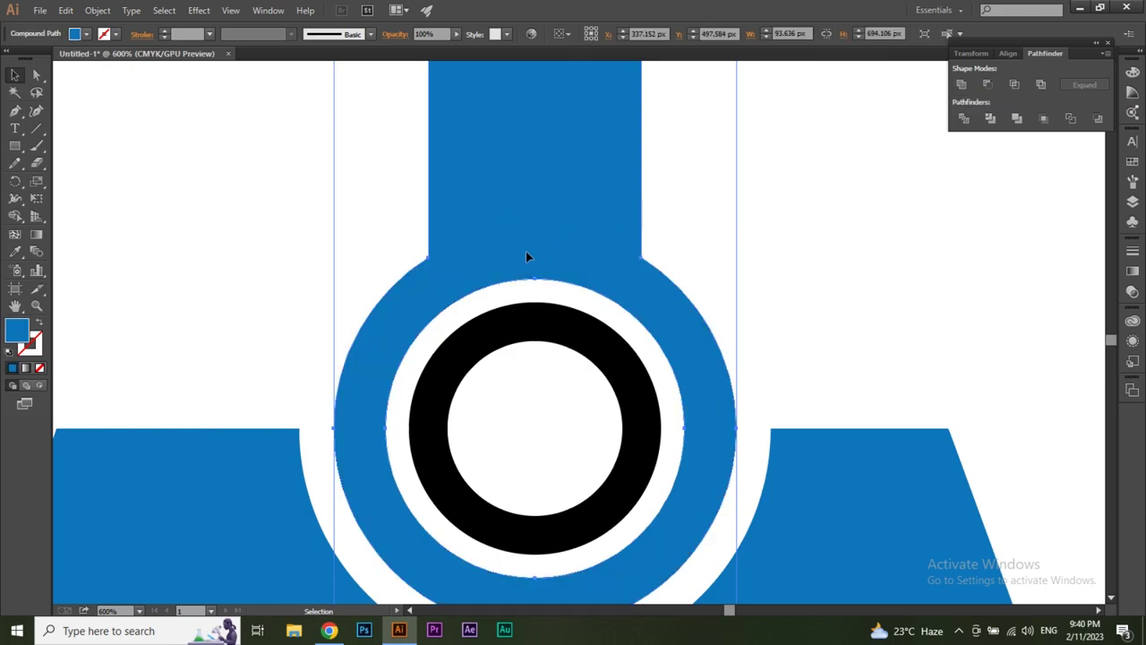
click(851, 223)
key(ctrl+equal)
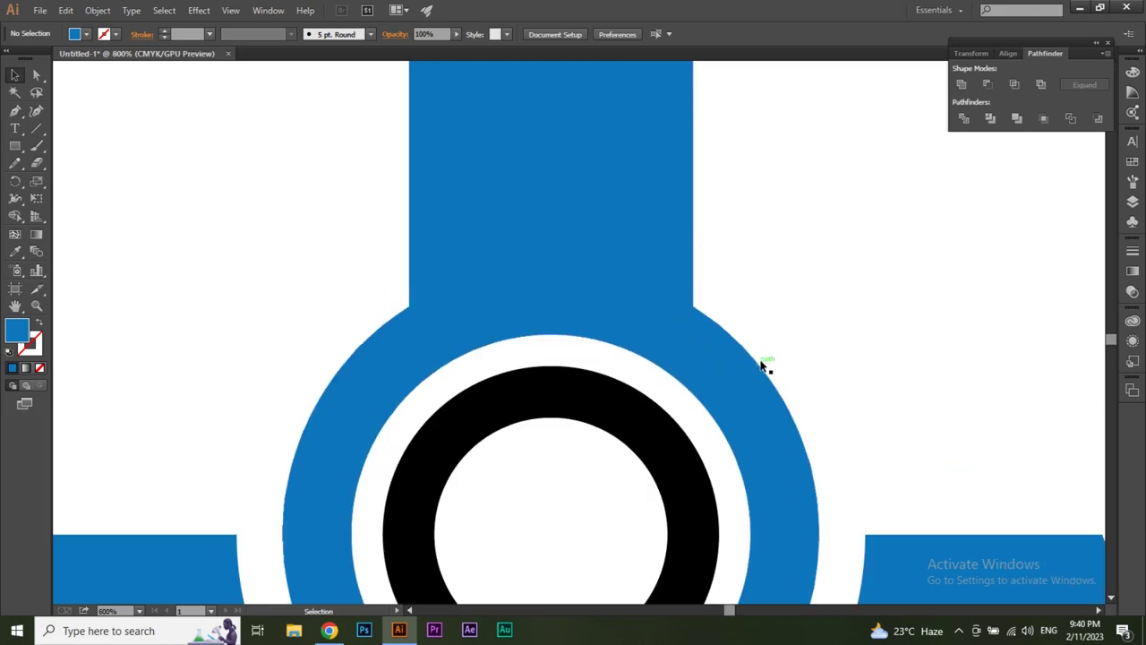
Step: Make the inner black ring's stroke red using the stroke swatches
click(749, 361)
ctrl+alt+click(593, 287)
ctrl+alt+click(592, 287)
ctrl+alt+click(593, 287)
ctrl+alt+click(593, 288)
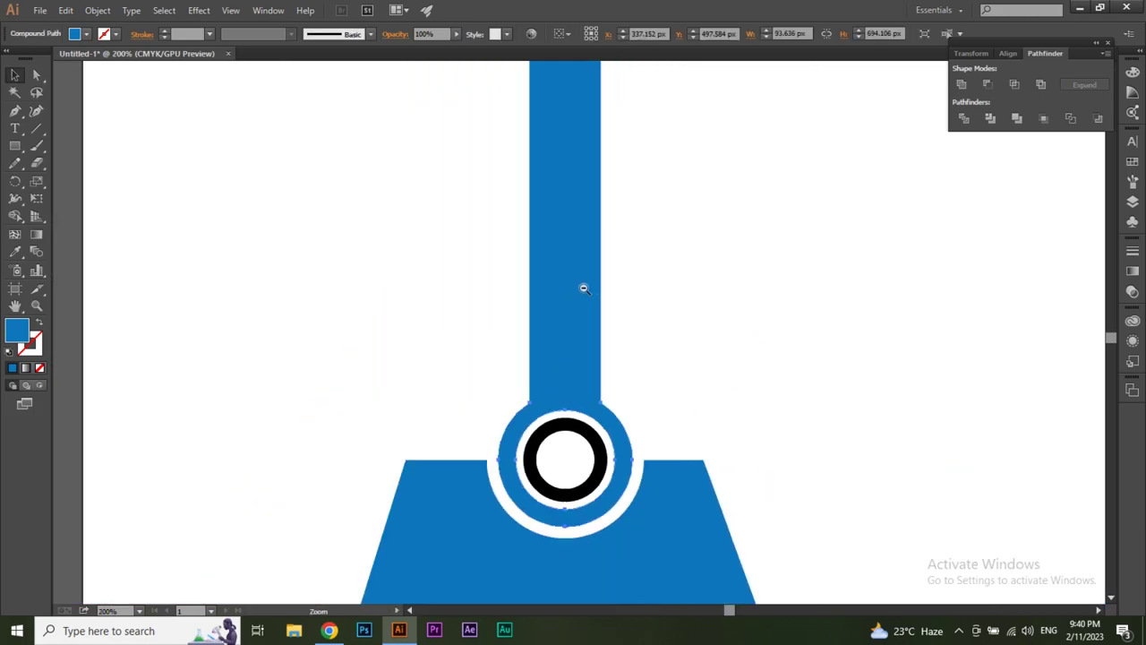
ctrl+alt+click(593, 287)
ctrl+alt+click(594, 286)
scroll(585, 397, down, 3)
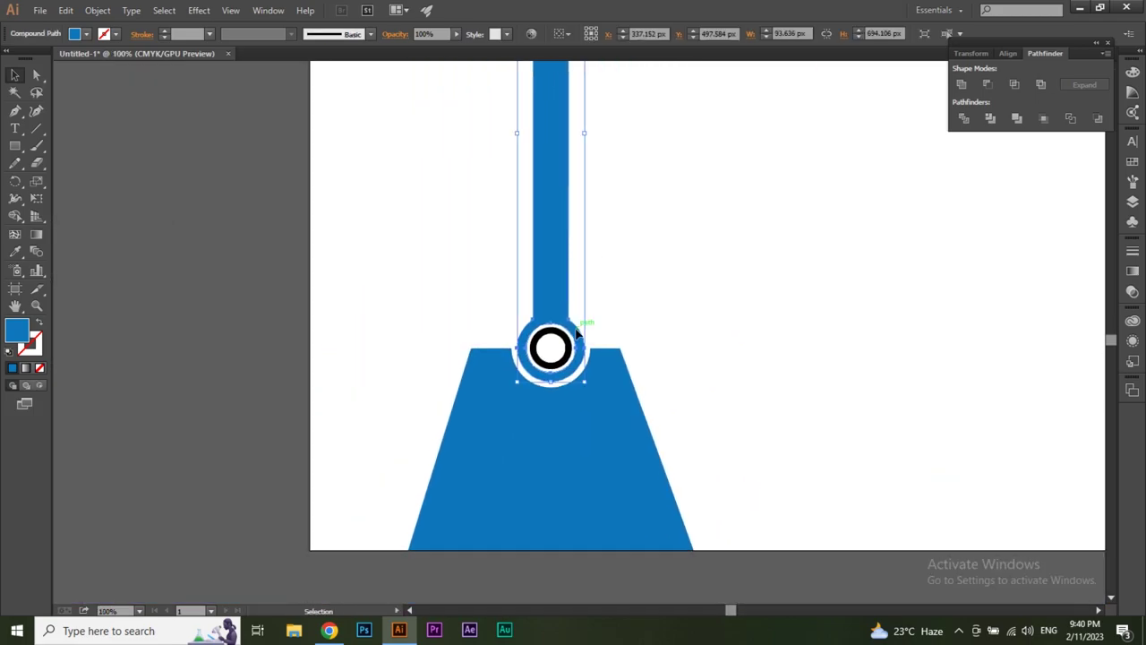
click(567, 342)
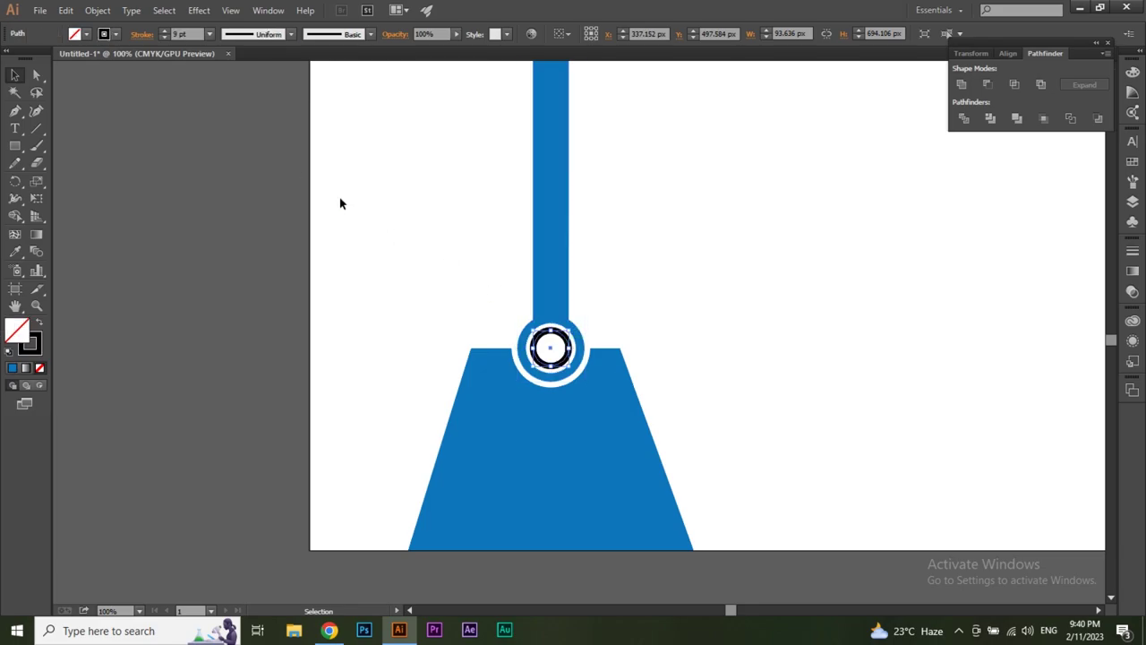
click(116, 34)
click(50, 59)
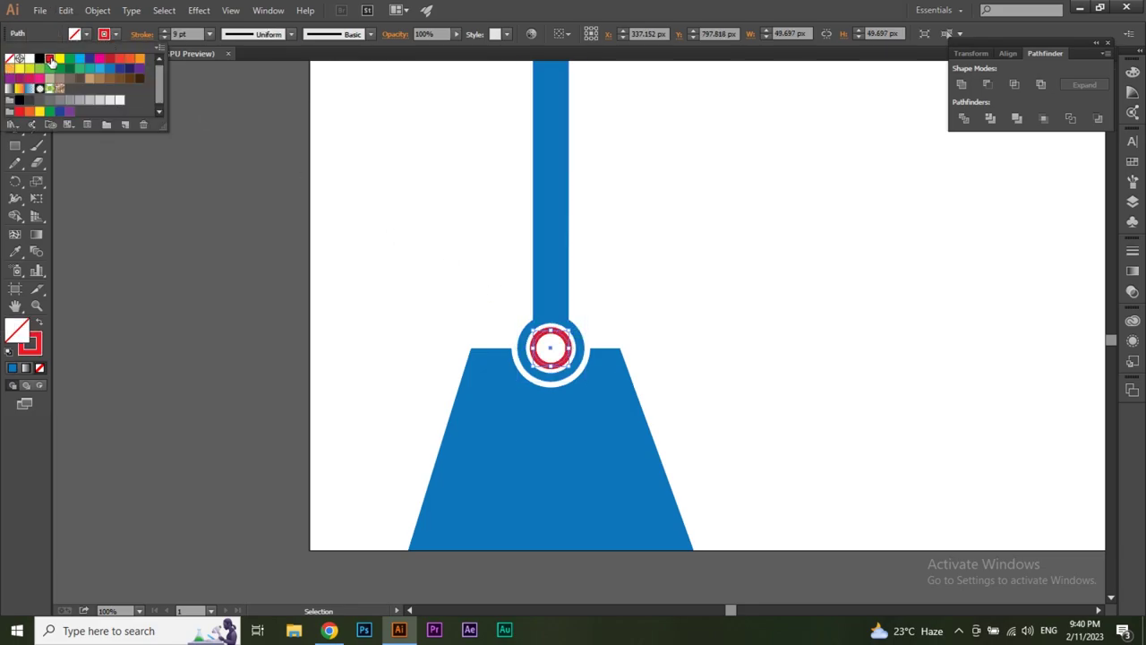
click(461, 222)
scroll(630, 269, down, 1)
scroll(591, 277, down, 1)
scroll(532, 304, up, 1)
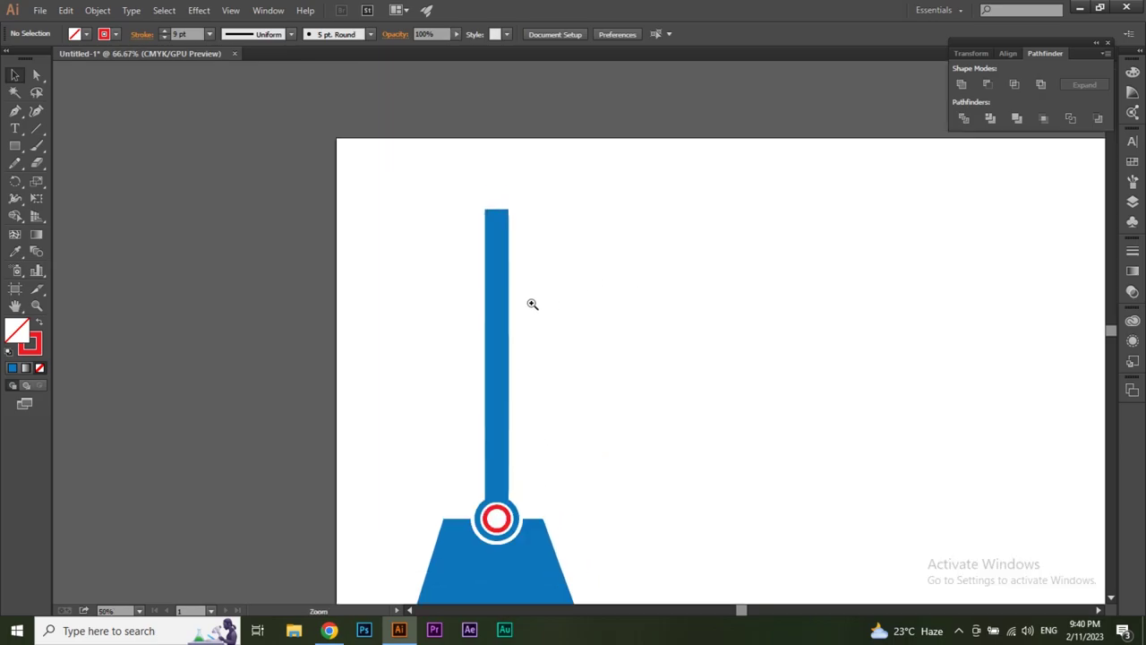
Step: Shorten the blue upright by lowering its top anchors, then copy the red ring to its top
drag(500, 270, 564, 265)
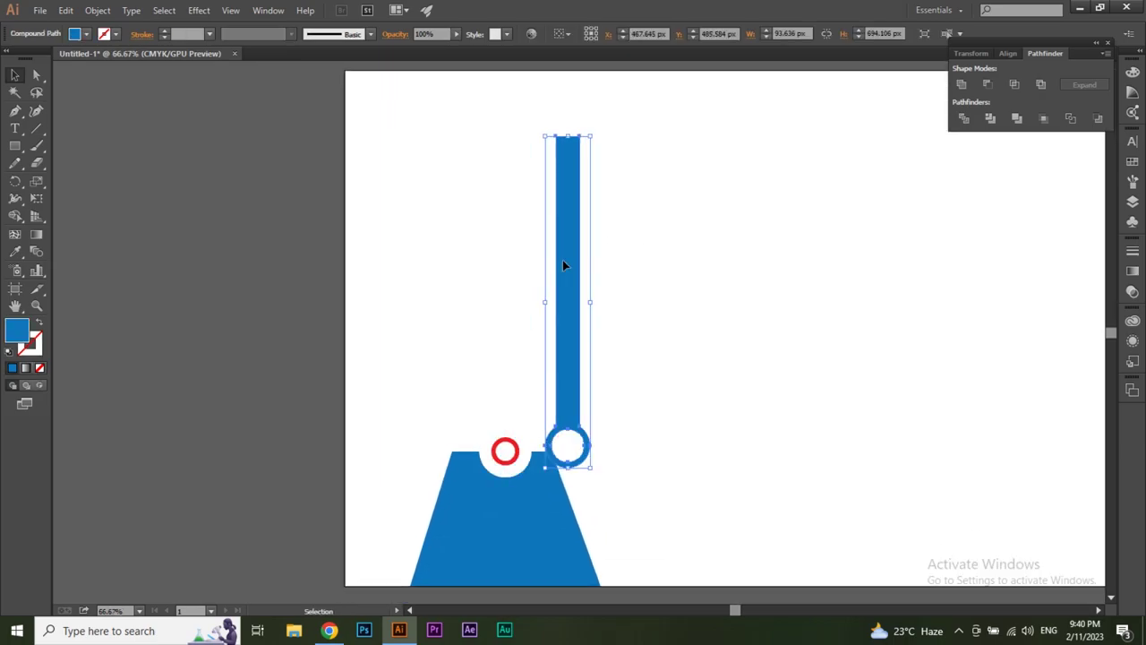
key(ctrl+z)
click(573, 318)
key(ctrl+plus)
drag(541, 342, 491, 262)
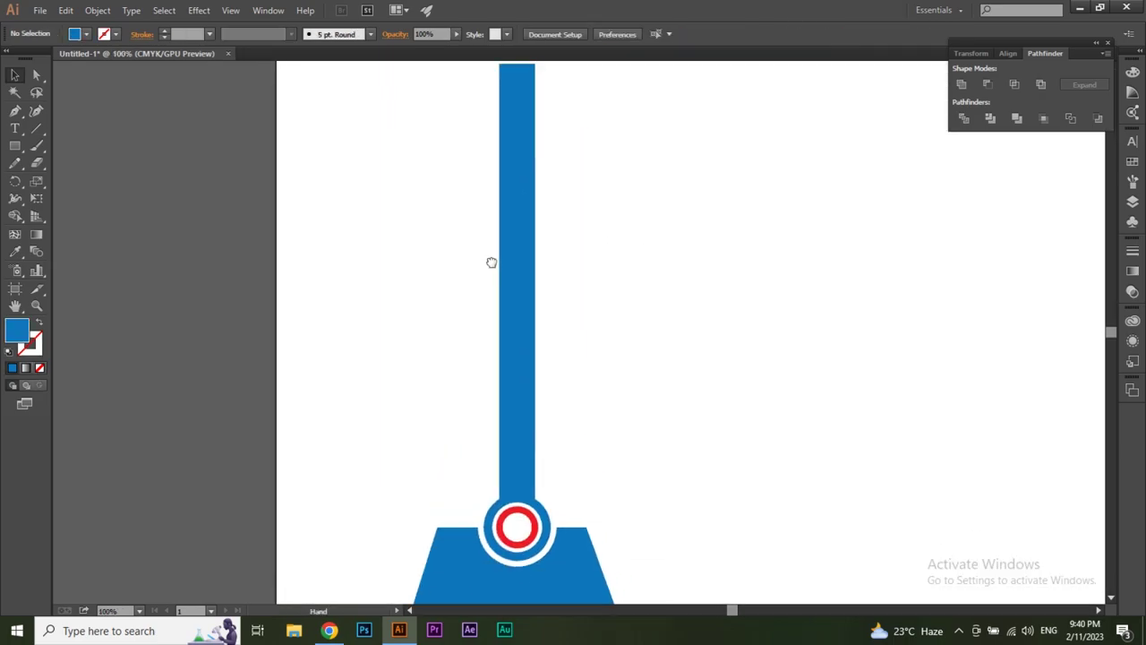
key(ctrl+minus)
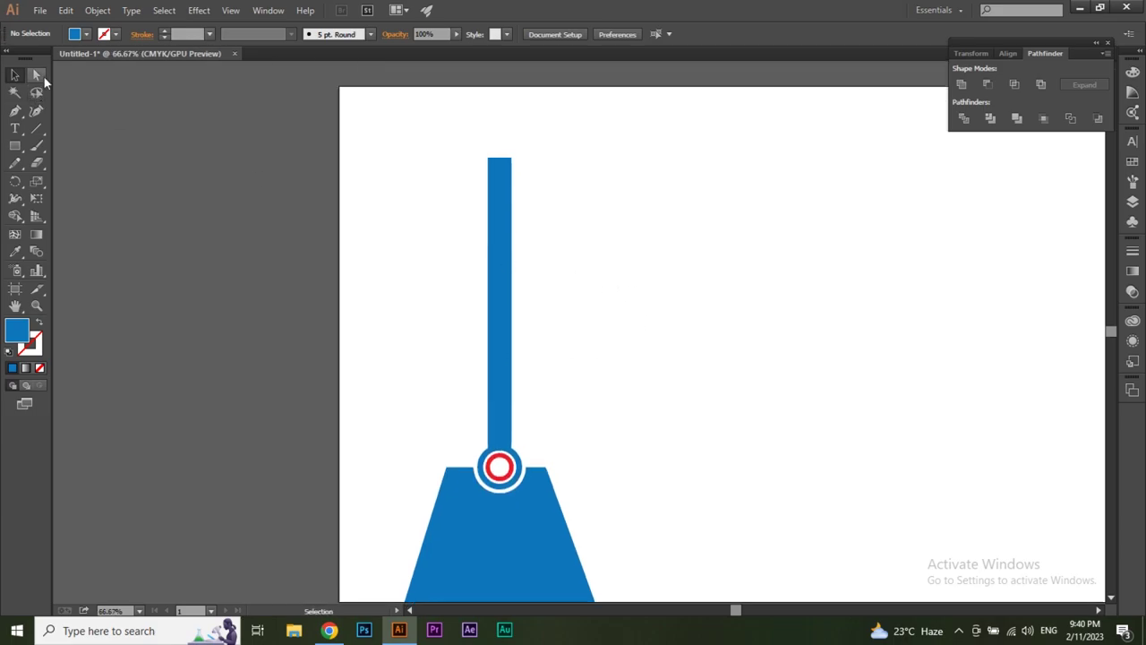
click(36, 75)
drag(498, 159, 495, 190)
click(15, 75)
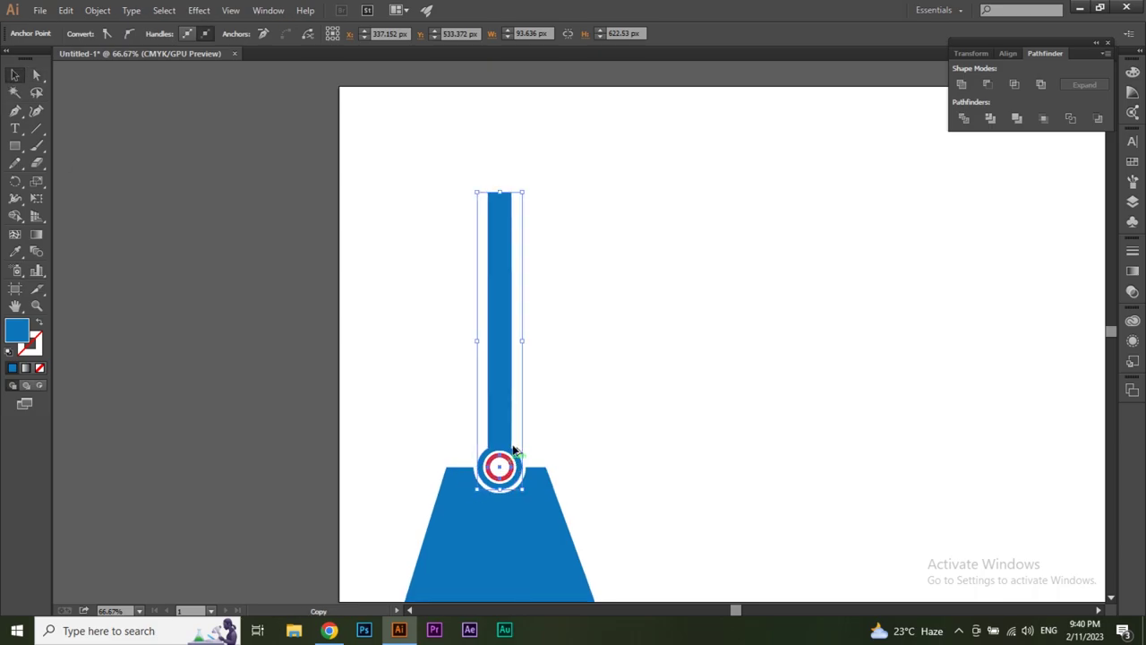
drag(510, 462, 511, 185)
Step: Enlarge the red ring atop the upright to about 100 px wide
key(ctrl+plus)
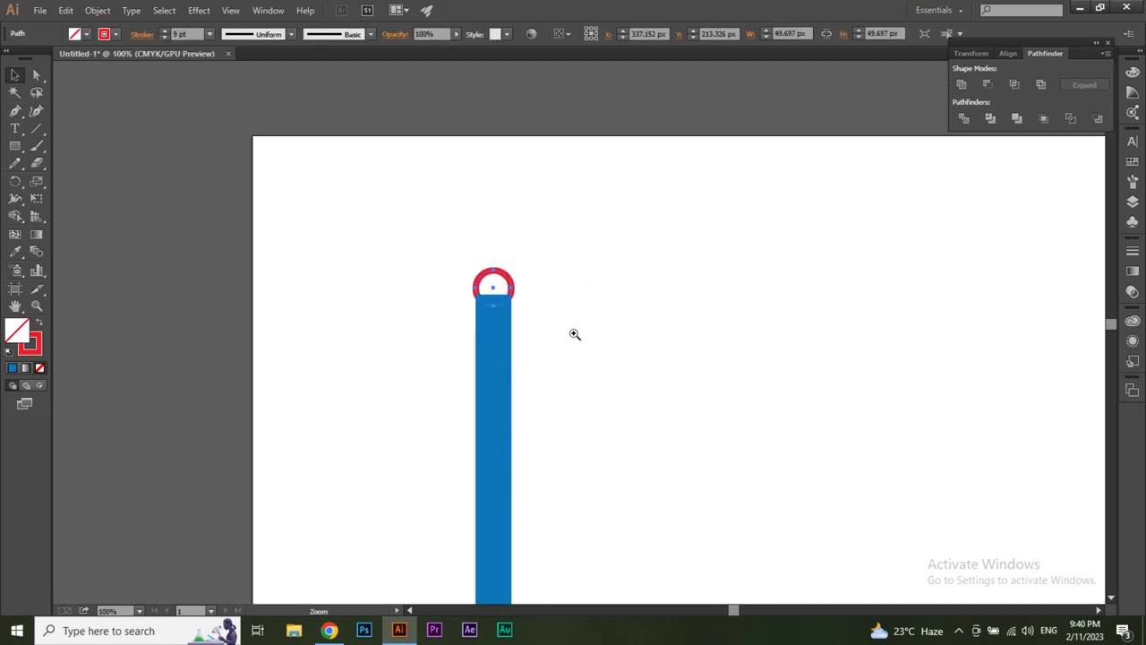
key(ctrl+plus)
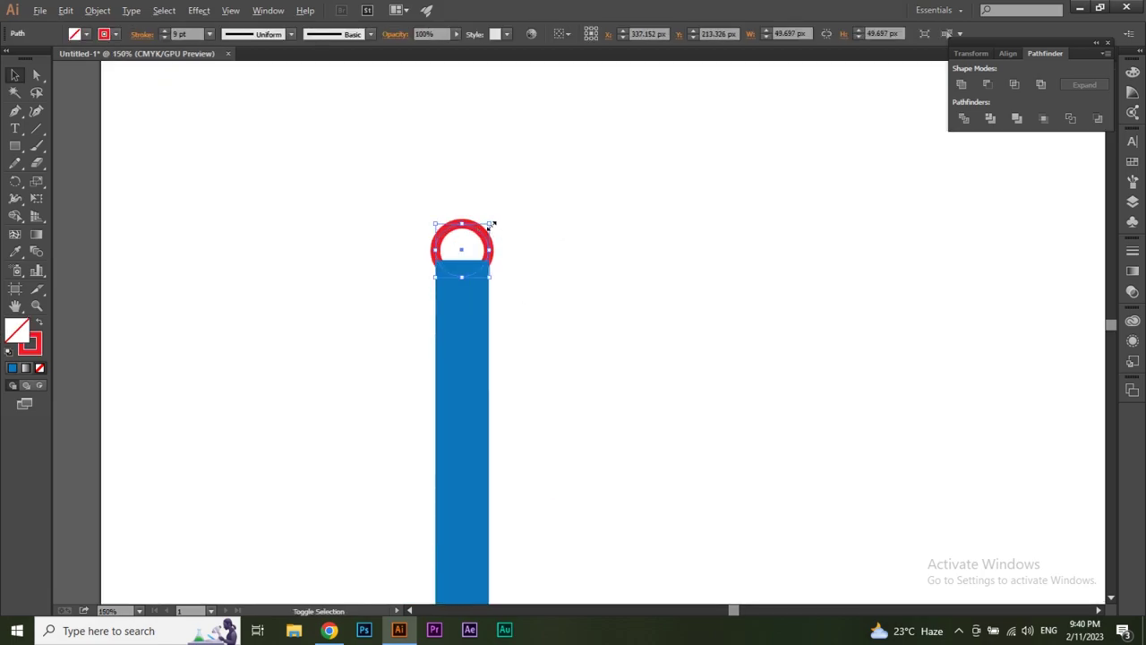
mouse_move(490, 225)
mouse_down()
mouse_move(516, 196)
mouse_move(504, 184)
mouse_up()
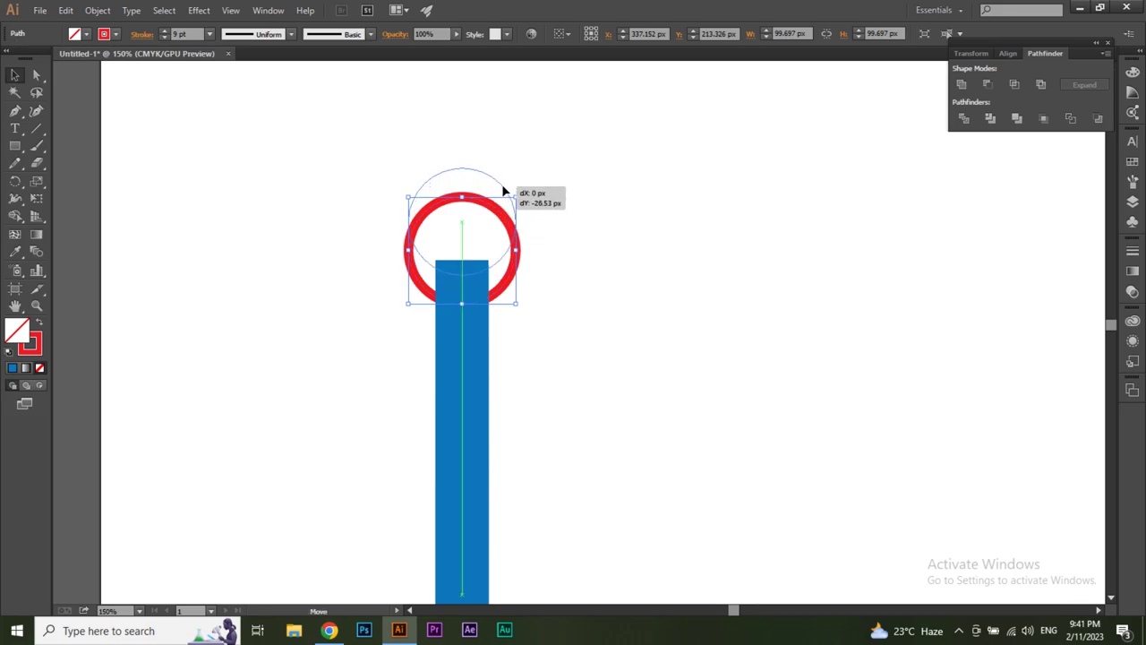
click(519, 282)
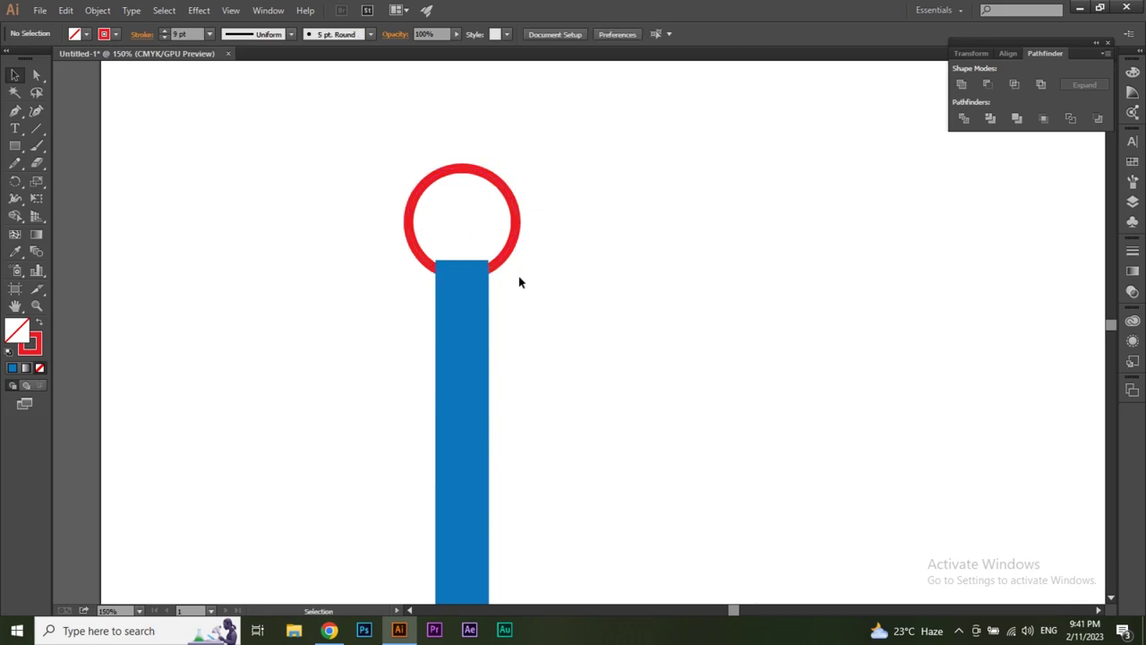
Step: Nudge the red ring to sit just above the upright and set its stroke to 15 pt
click(510, 202)
key(Up)
key(Up)
key(Up)
key(Up)
key(Up)
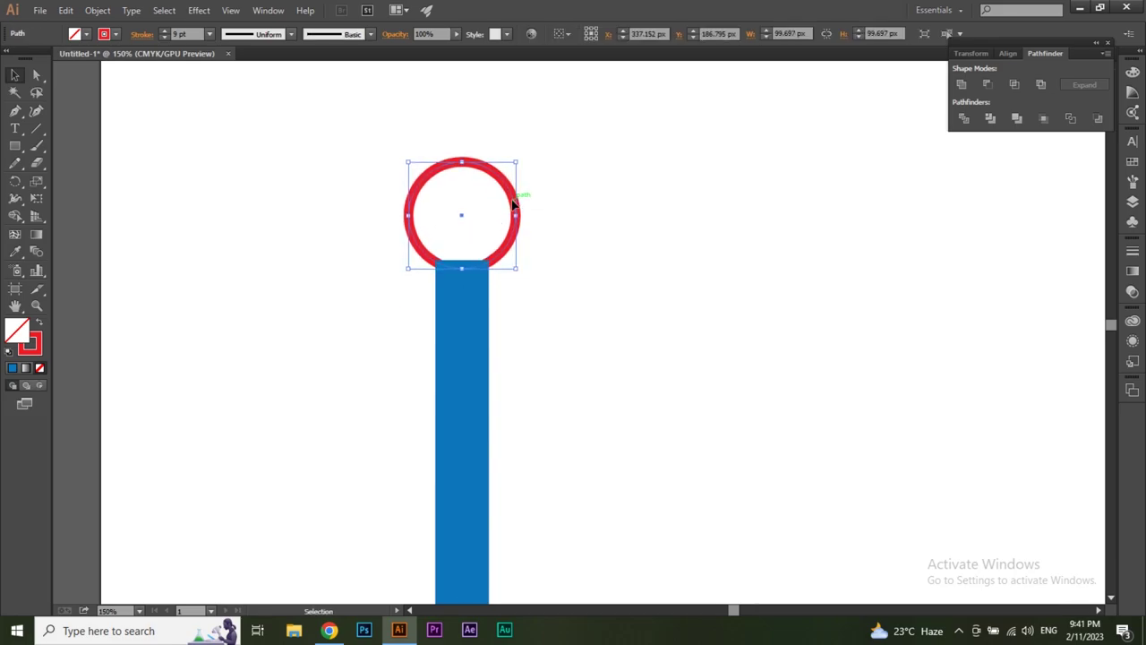
key(Up)
key(Up)
key(Up)
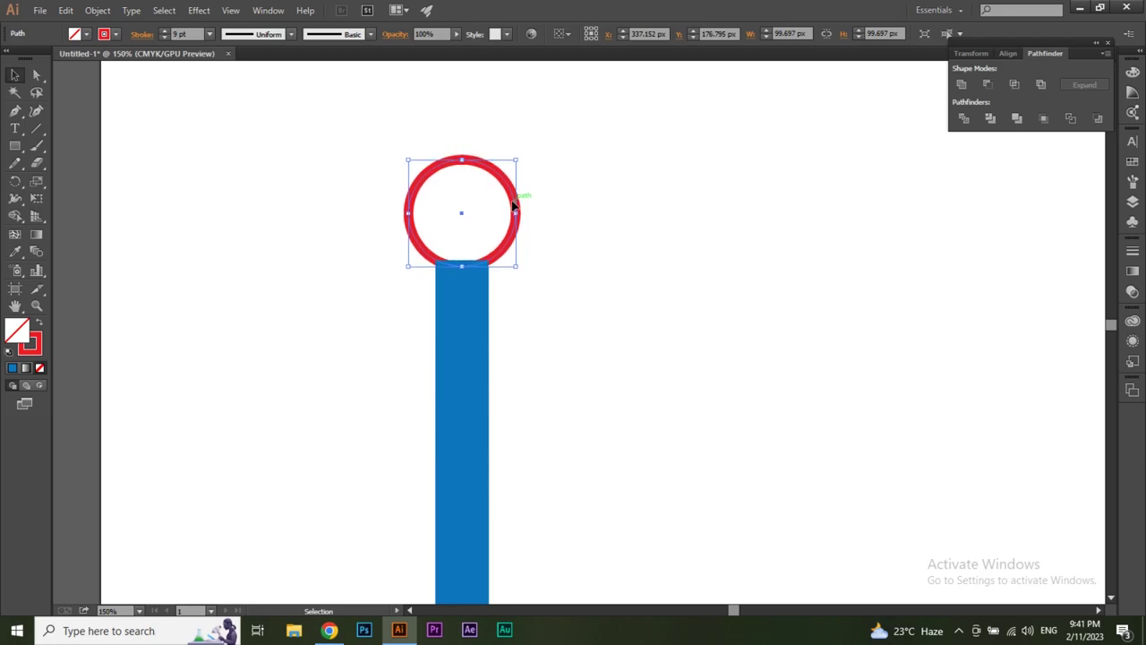
key(Down)
click(584, 265)
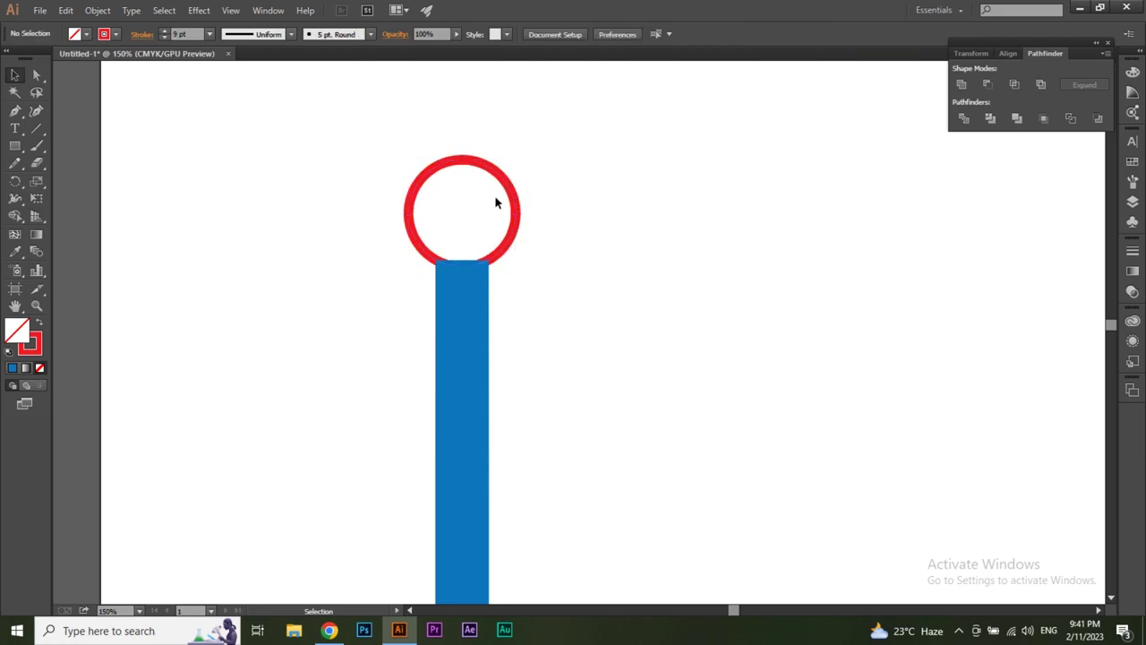
click(497, 175)
key(Up)
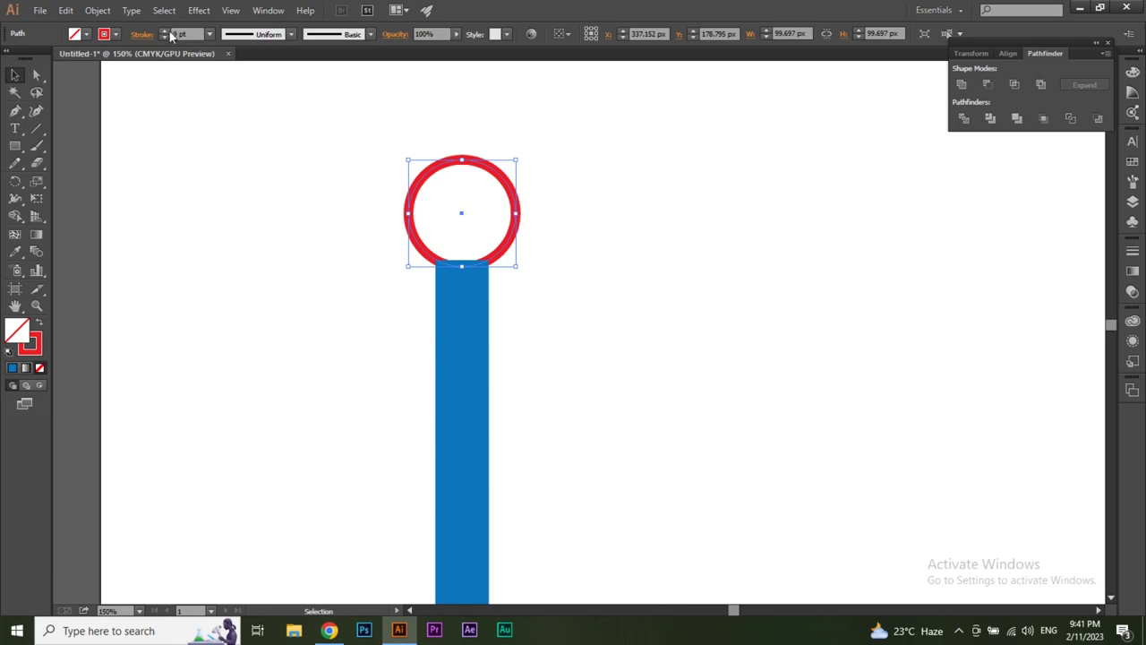
click(165, 33)
text(15)
Step: Apply the 15 pt stroke, then duplicate the ring and shrink the copy into a 9 pt inner ring
click(640, 316)
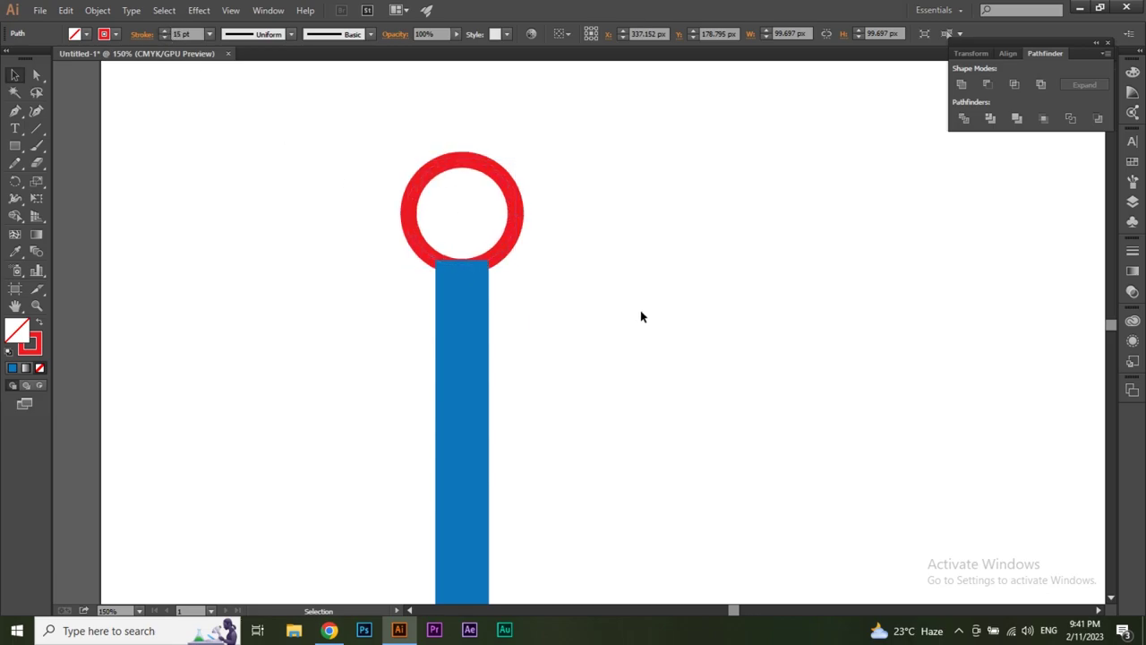
click(515, 199)
key(ctrl)
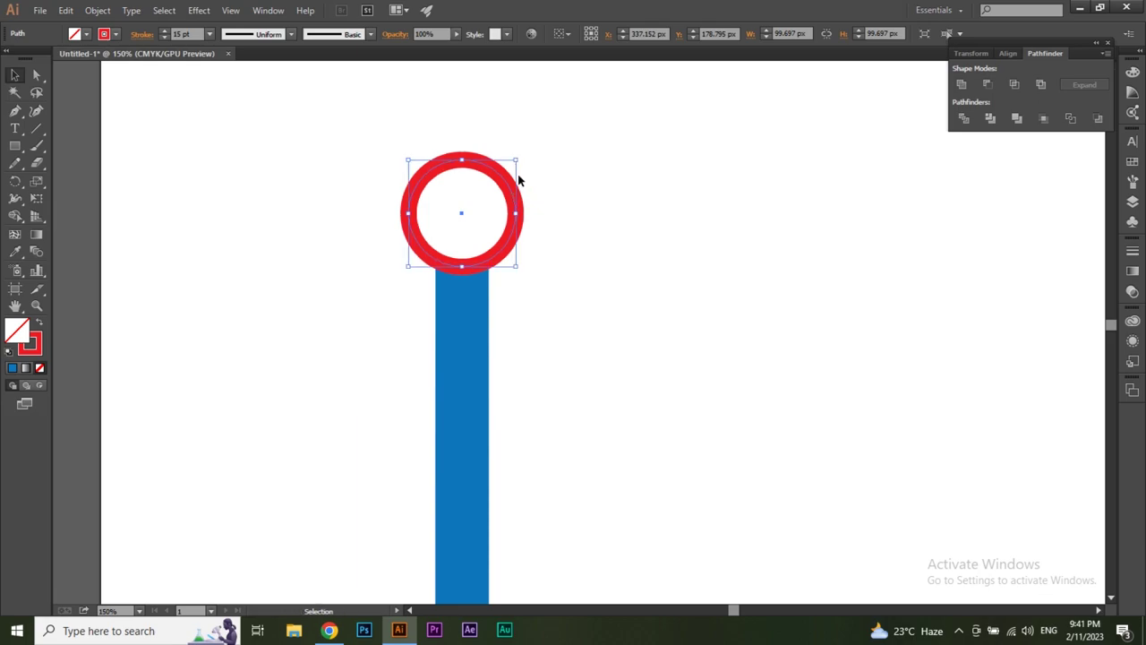
drag(515, 158, 491, 184)
click(184, 34)
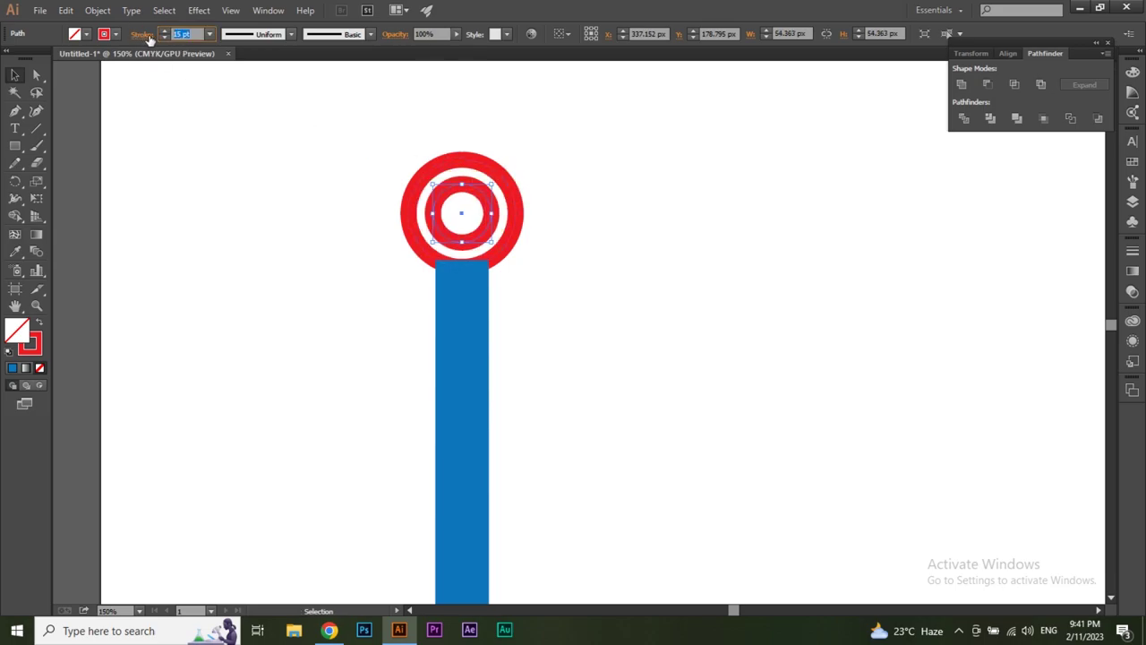
text(9)
key(Return)
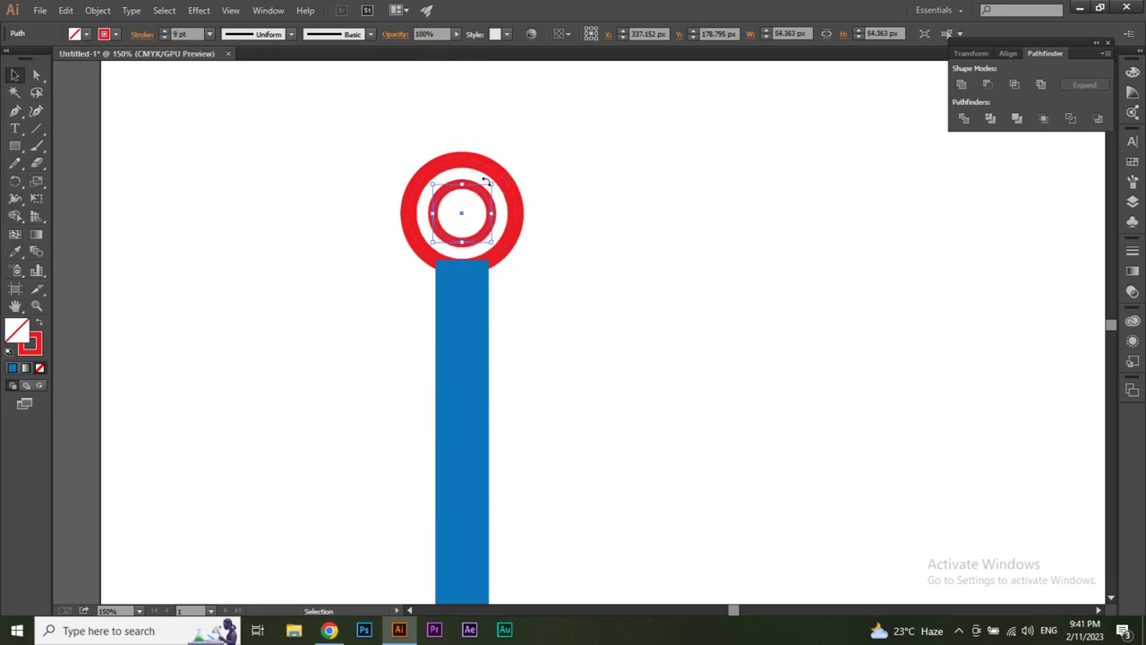
drag(484, 180, 497, 178)
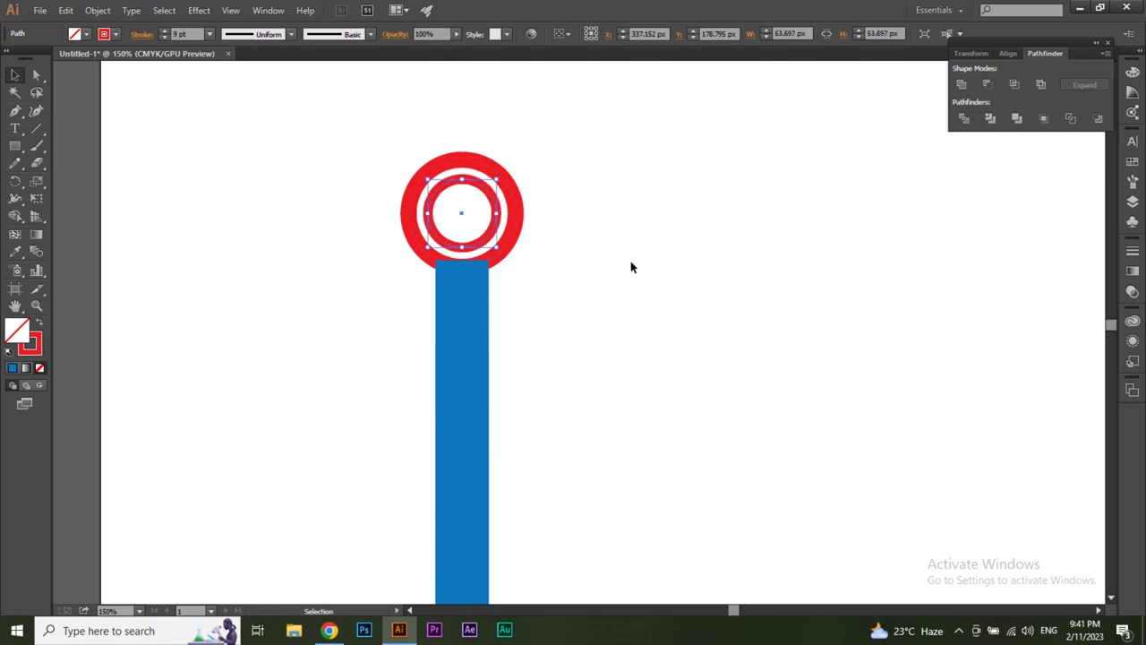
Step: Select both red rings and nudge them up together
click(511, 235)
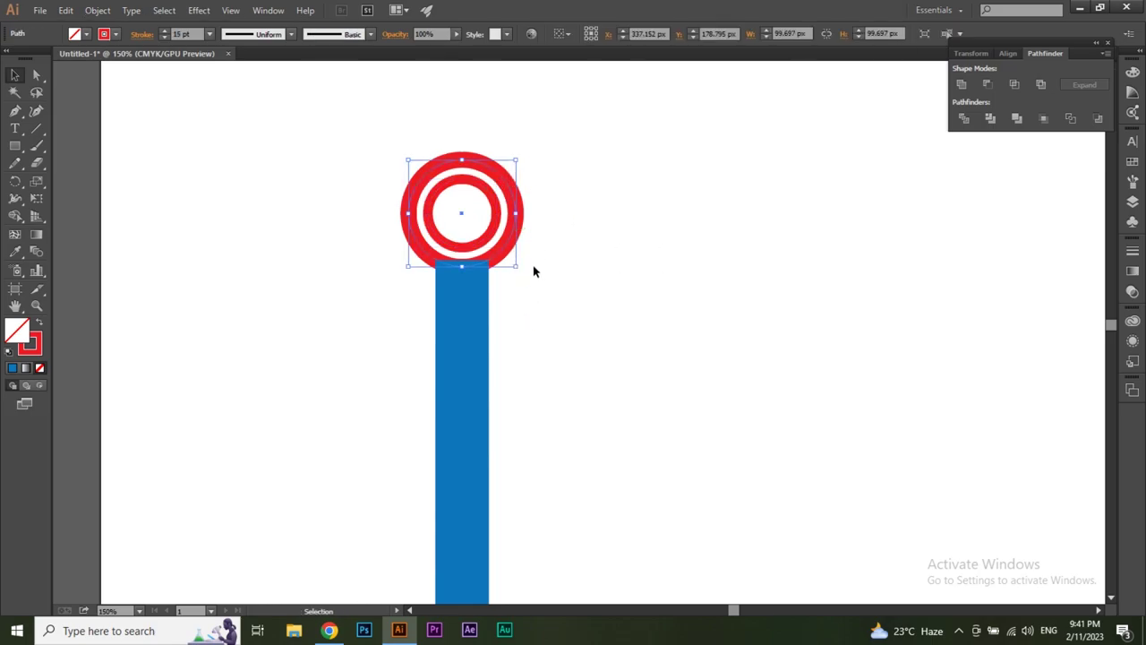
click(462, 312)
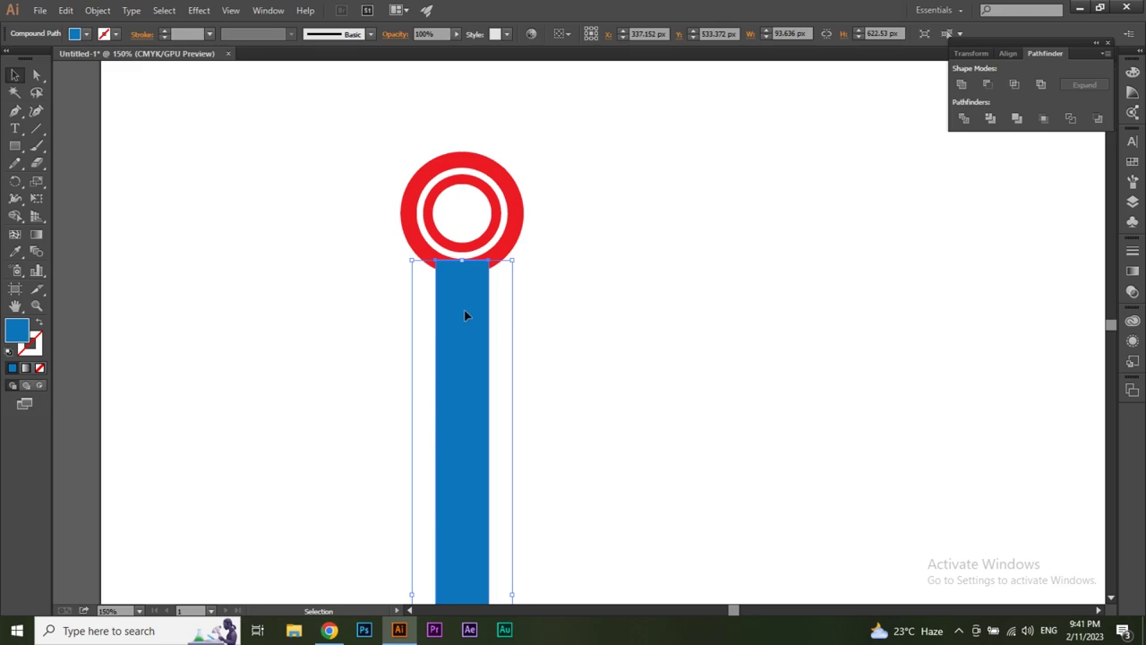
click(512, 229)
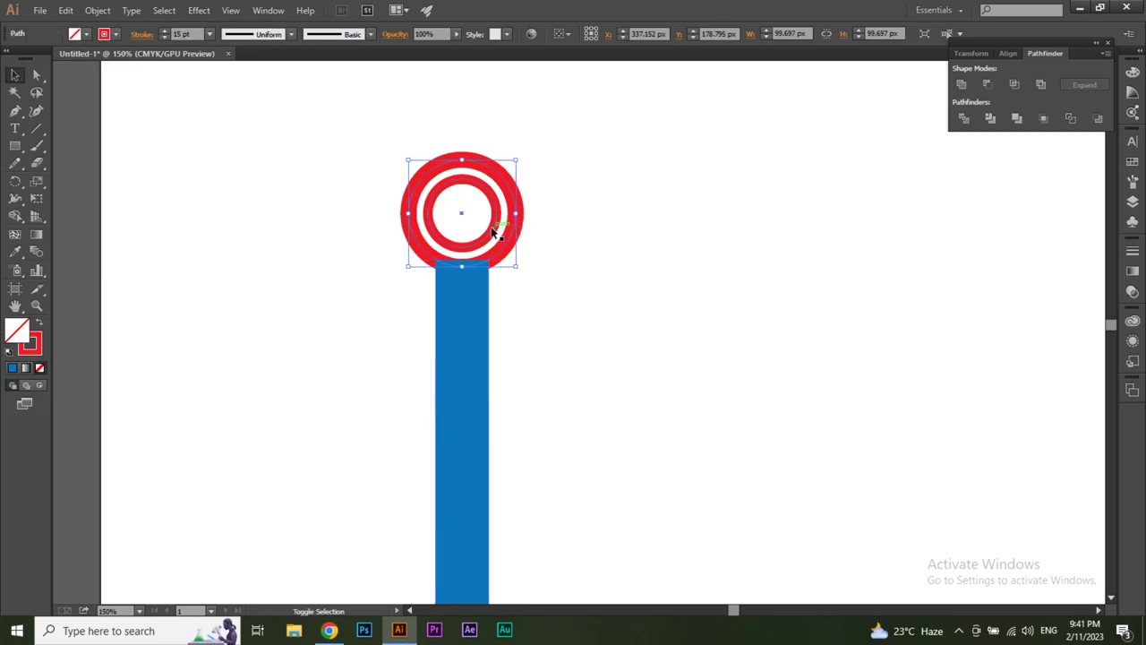
shift+click(492, 231)
key(Up)
key(Up)
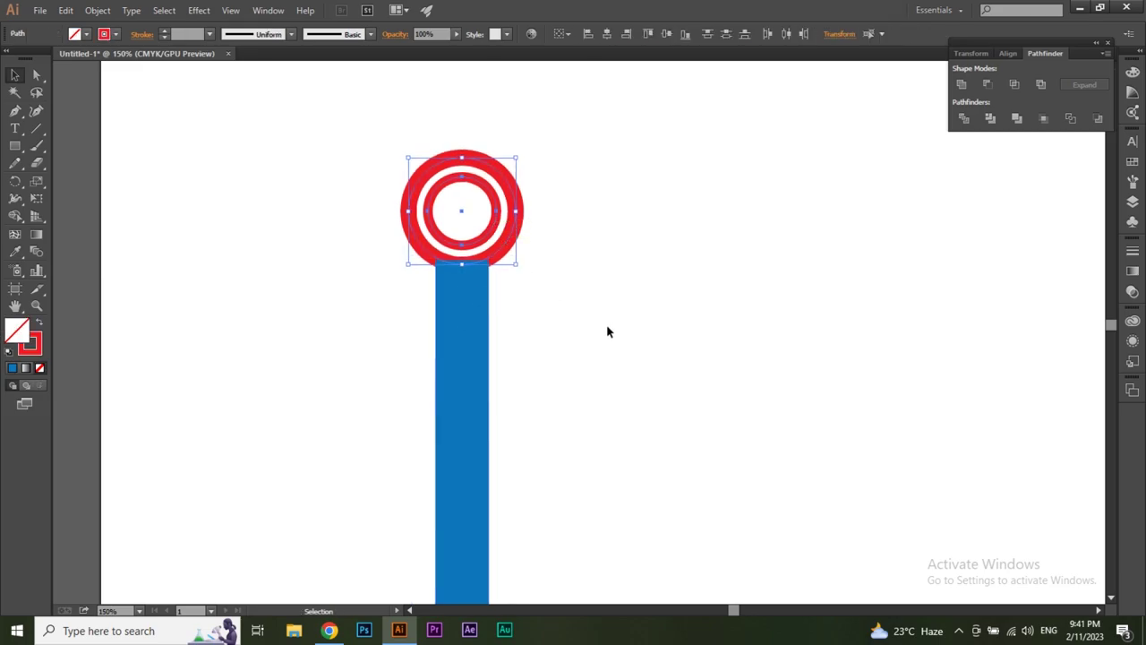
click(607, 331)
click(438, 258)
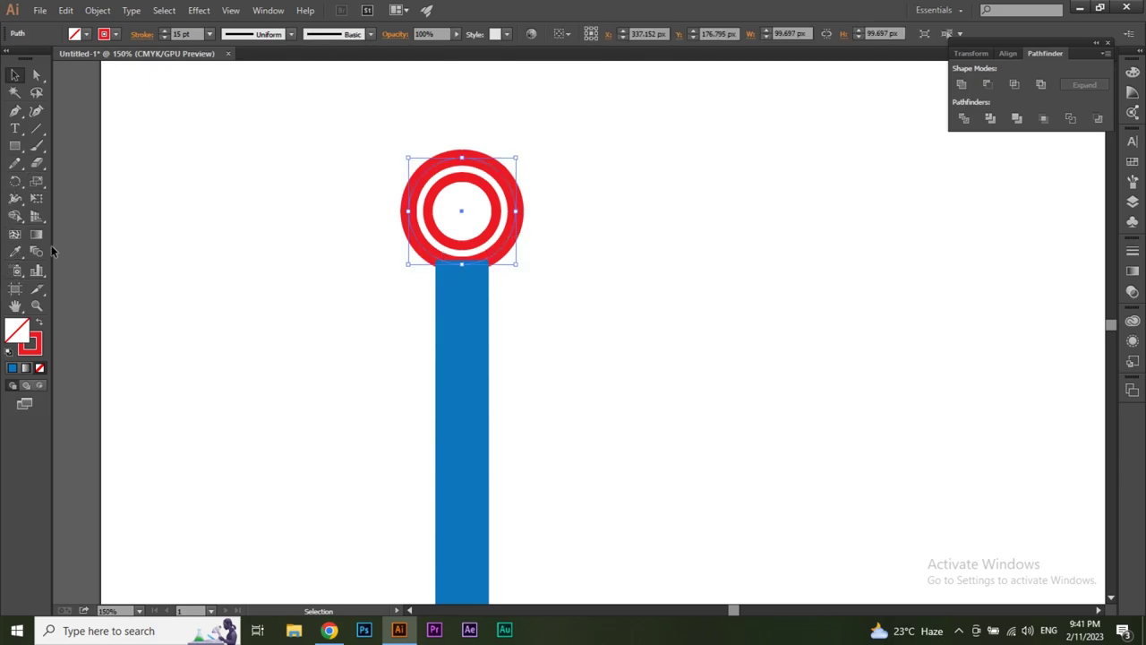
Step: Give the outer top ring the blue bar's colour as a 15 pt stroke, keeping the inner ring red
click(97, 11)
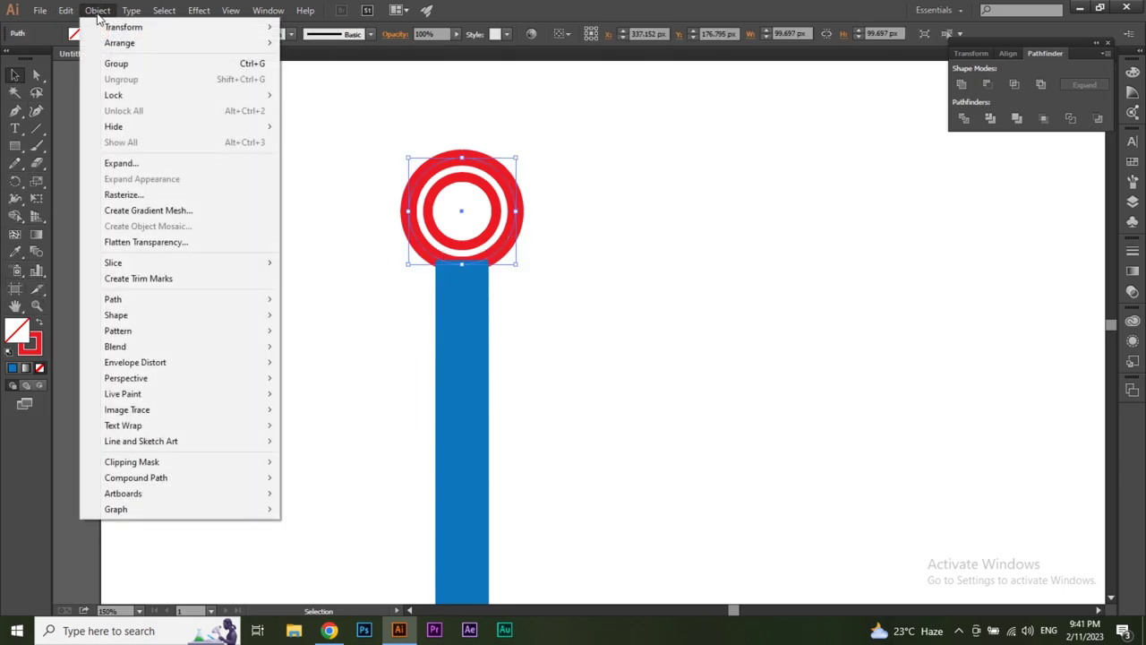
double_click(15, 253)
key(Return)
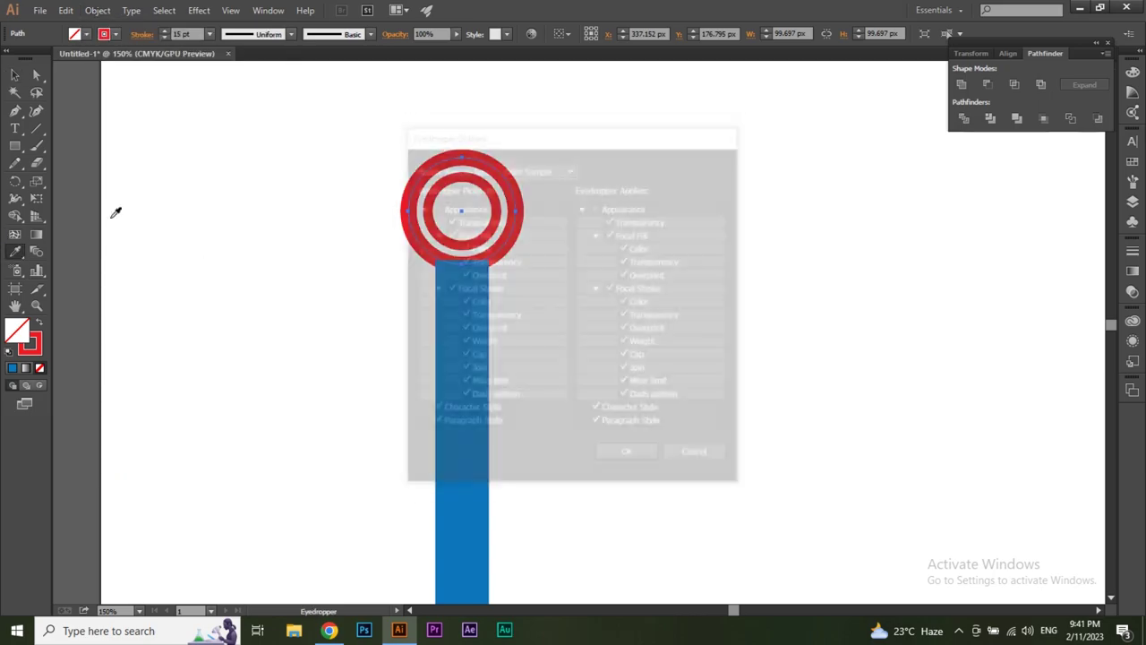
click(463, 302)
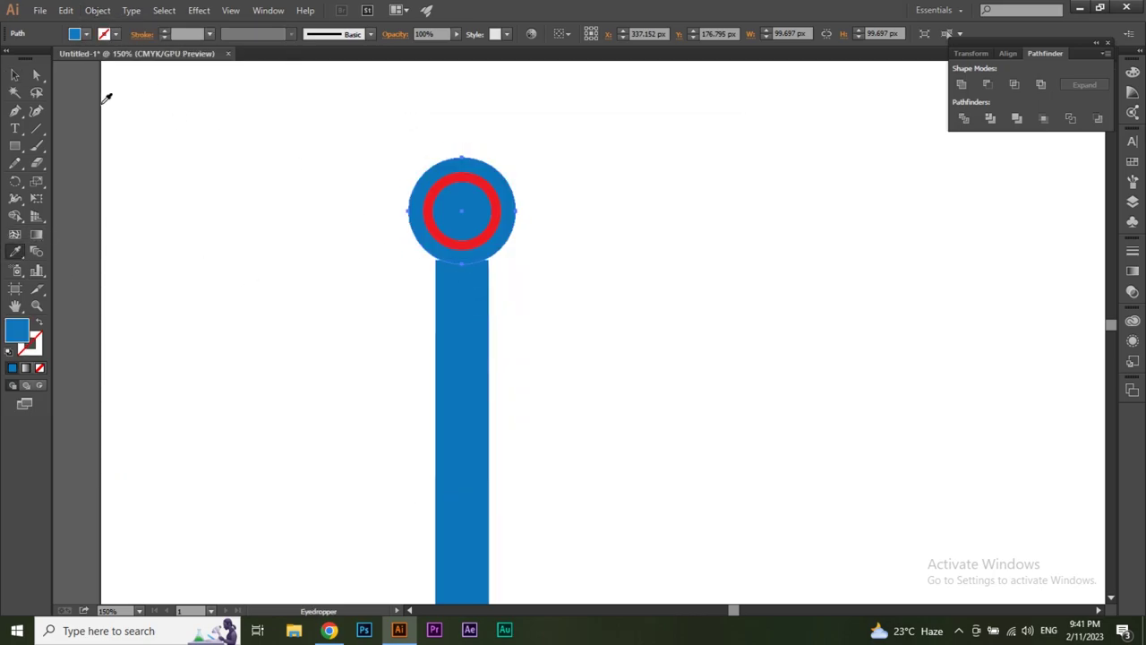
click(38, 324)
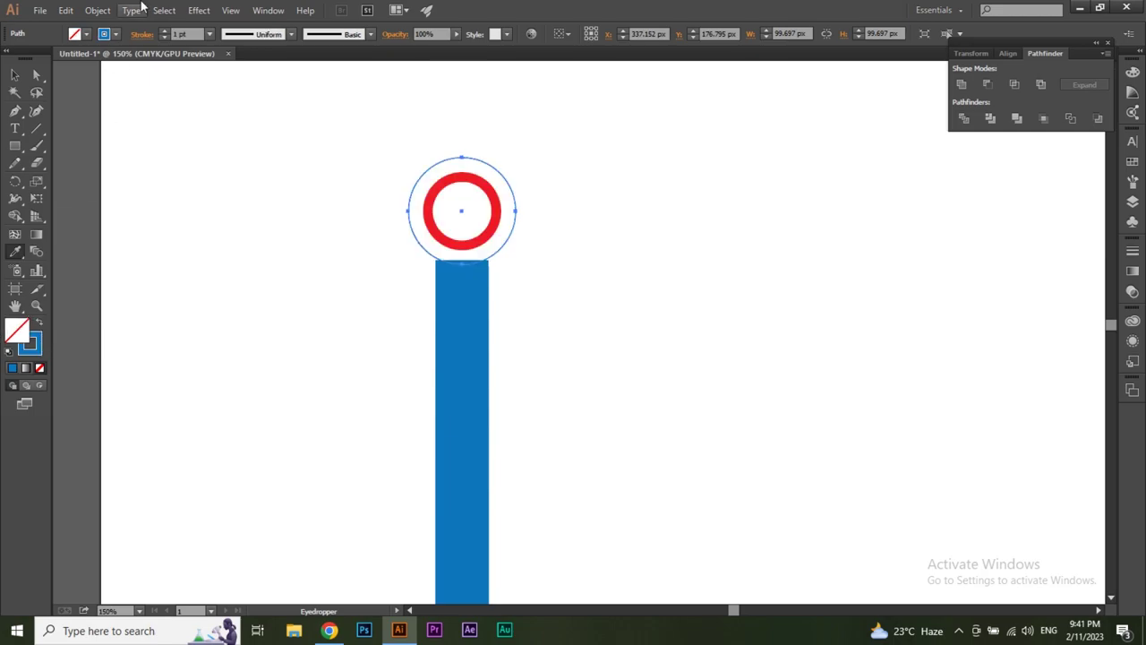
click(181, 34)
text(15)
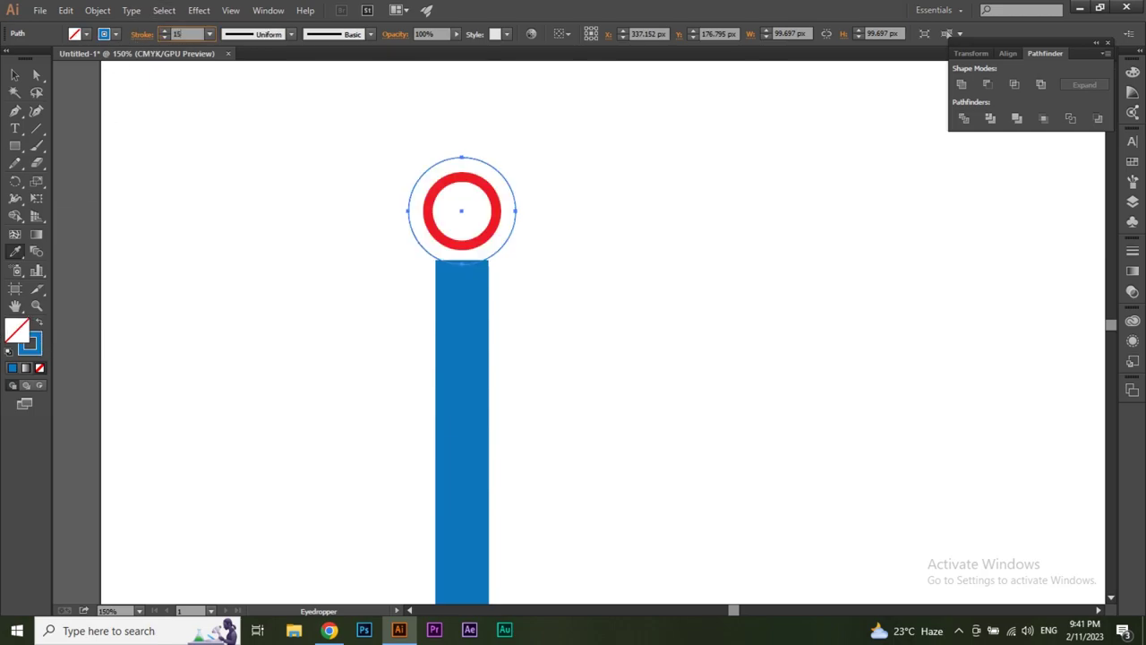
key(Return)
click(14, 75)
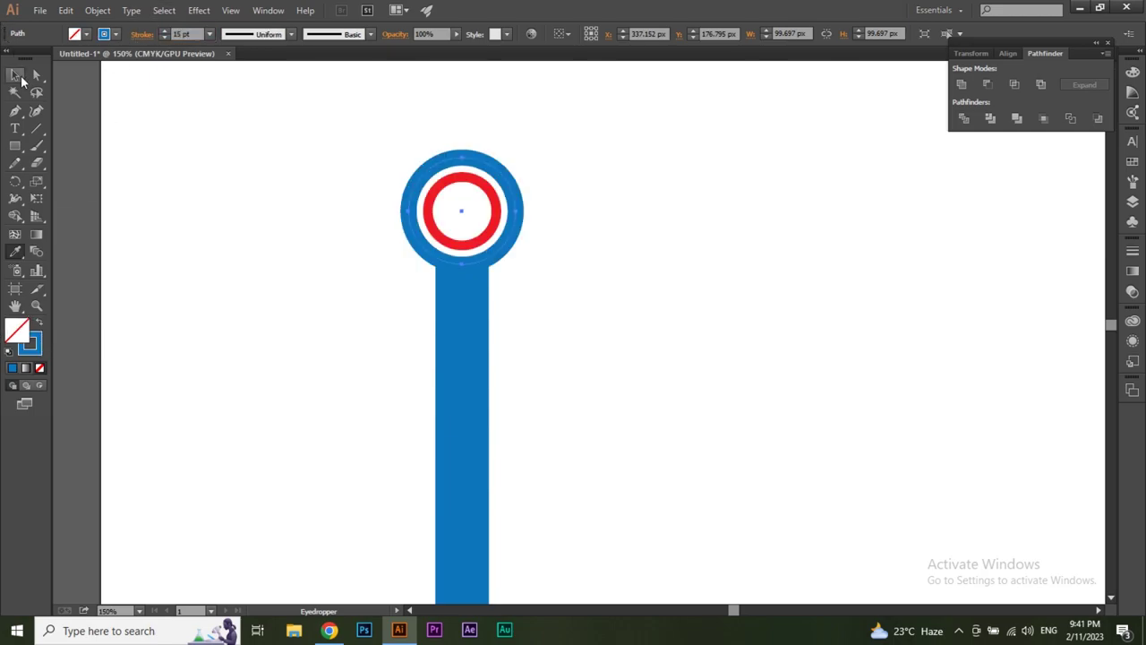
click(307, 277)
key(ctrl+minus)
key(ctrl+minus)
key(ctrl+minus)
drag(597, 345, 447, 239)
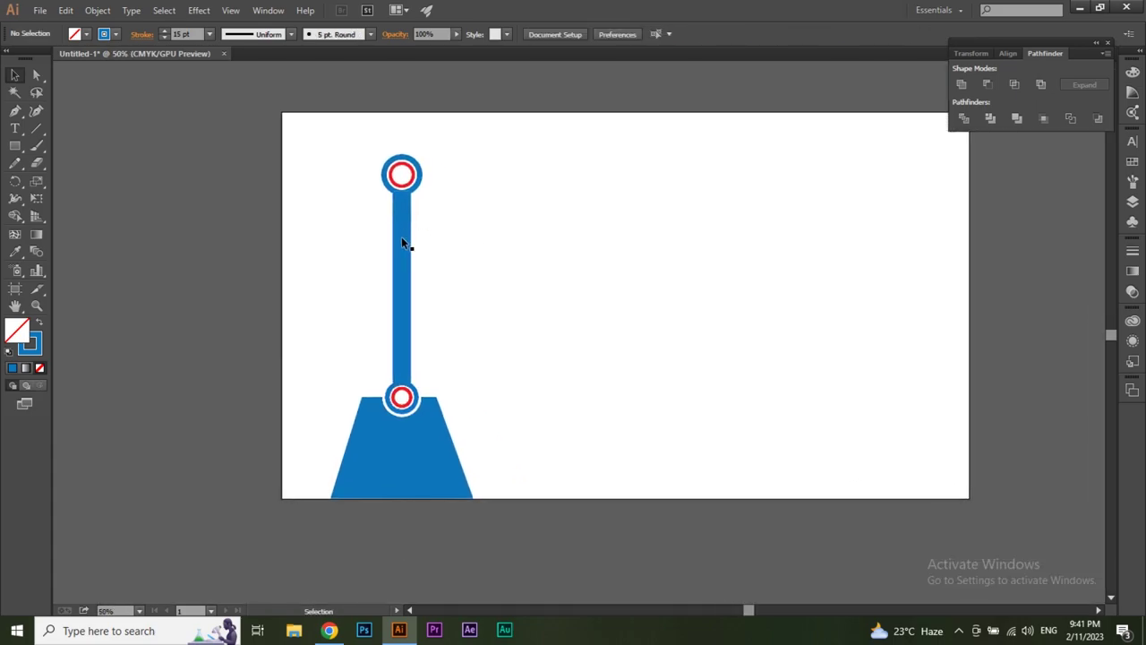
Step: Draw a solid blue horizontal bar about 708 px long extending right from the top joint
click(20, 147)
drag(460, 171, 816, 196)
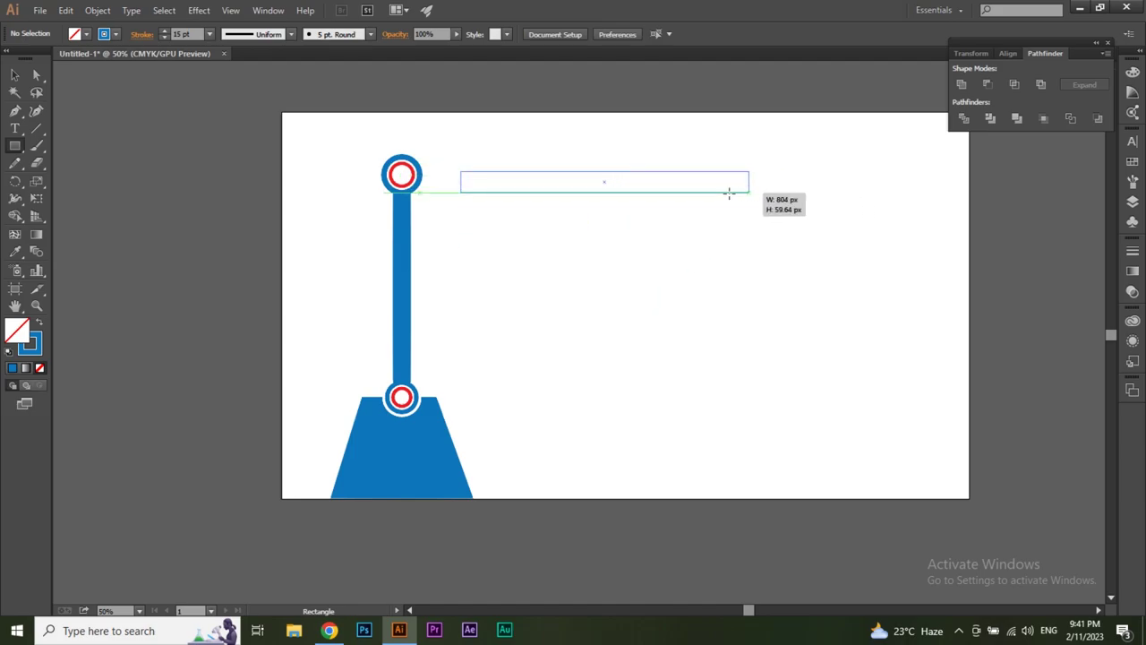
drag(816, 196, 690, 188)
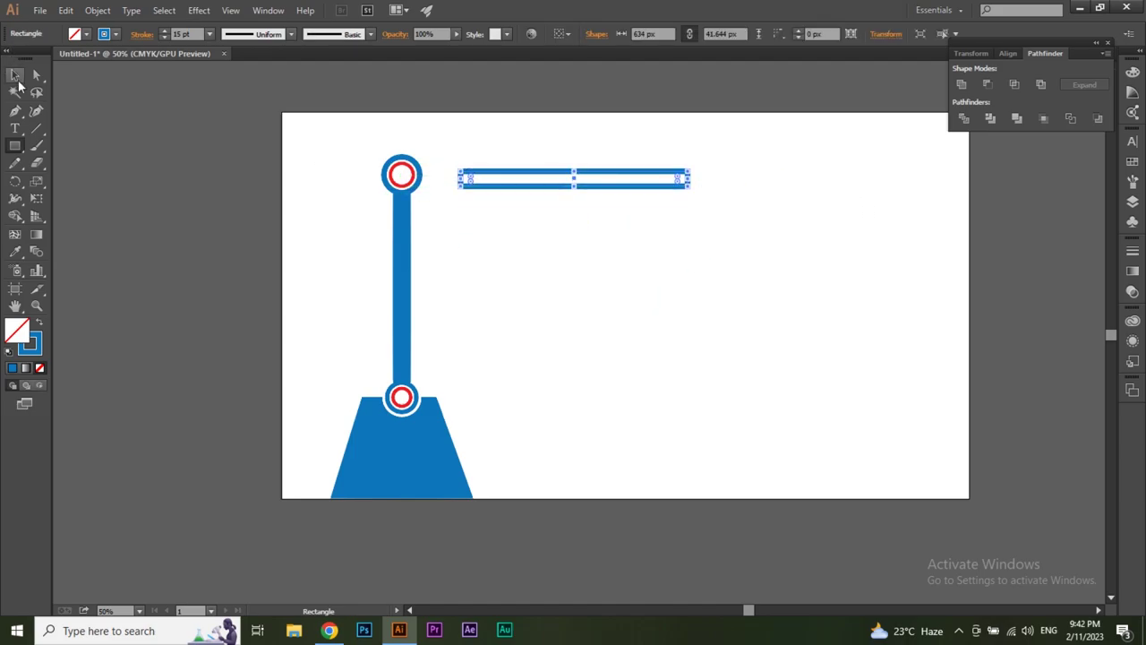
click(14, 75)
click(36, 323)
key(ctrl+equal)
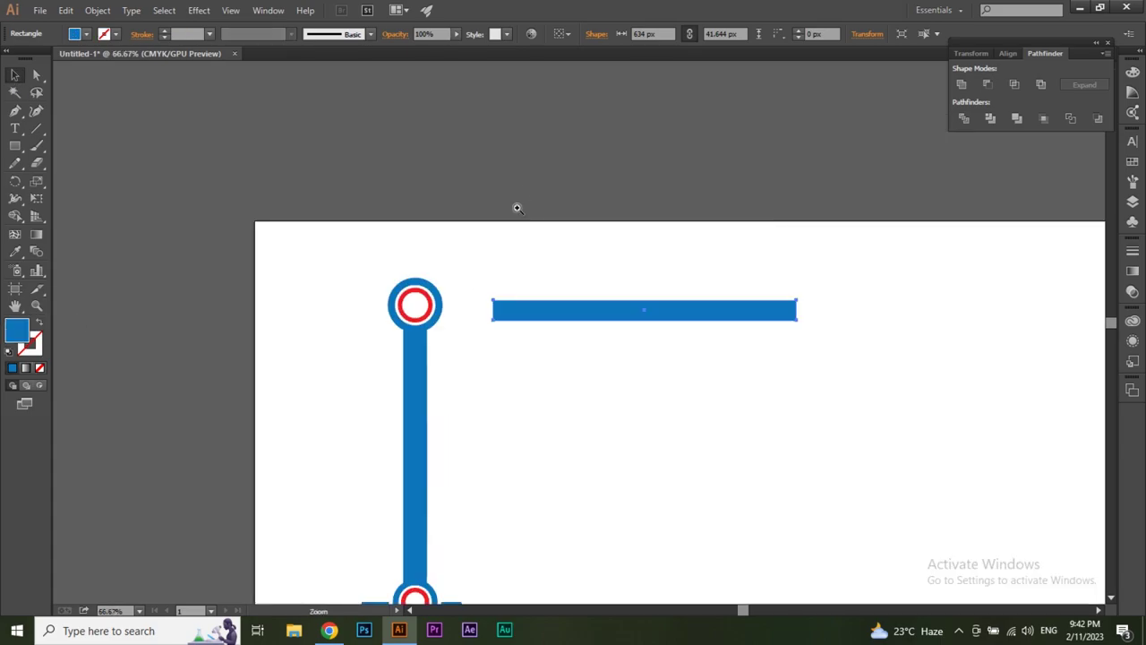
key(ctrl+equal)
drag(491, 313, 429, 311)
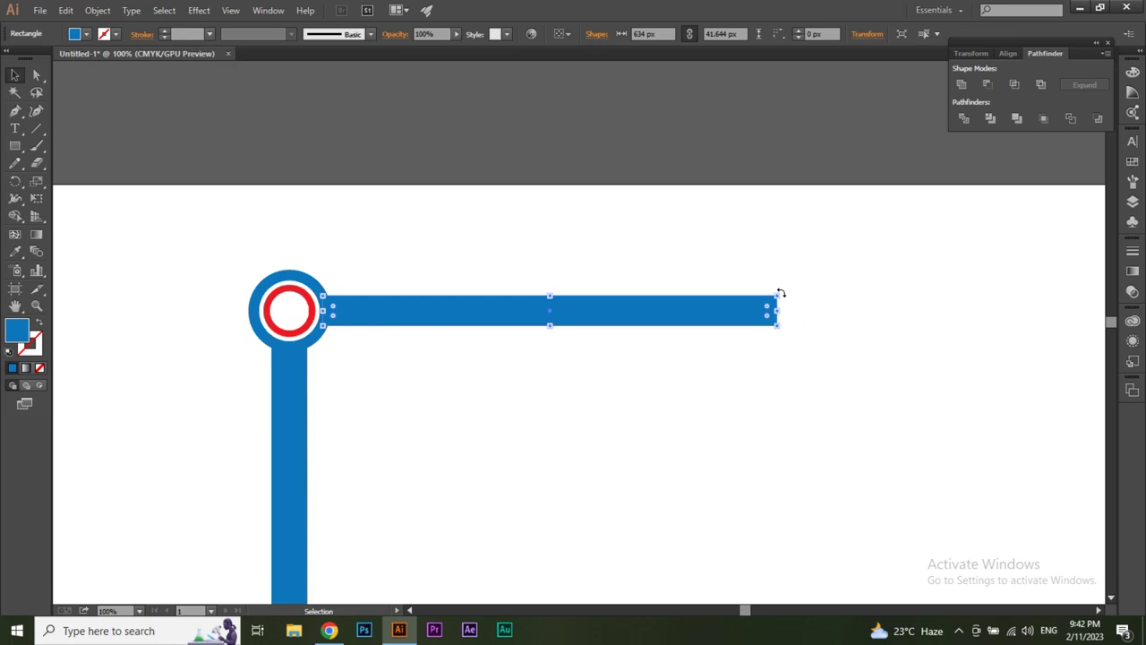
key(ctrl+minus)
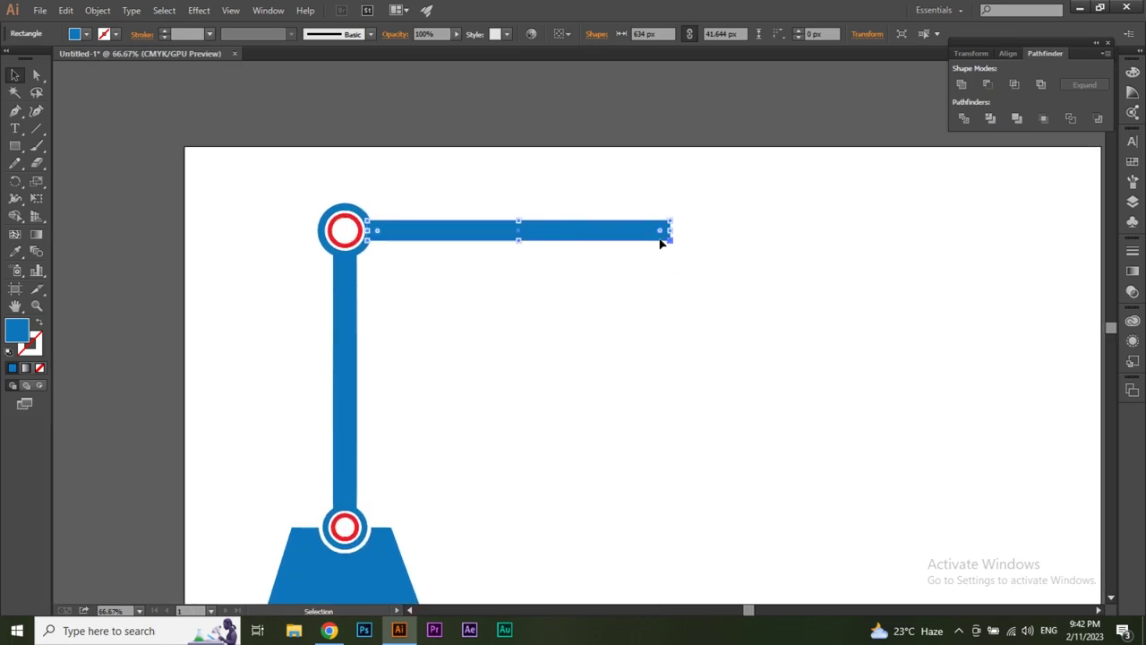
drag(674, 232, 709, 229)
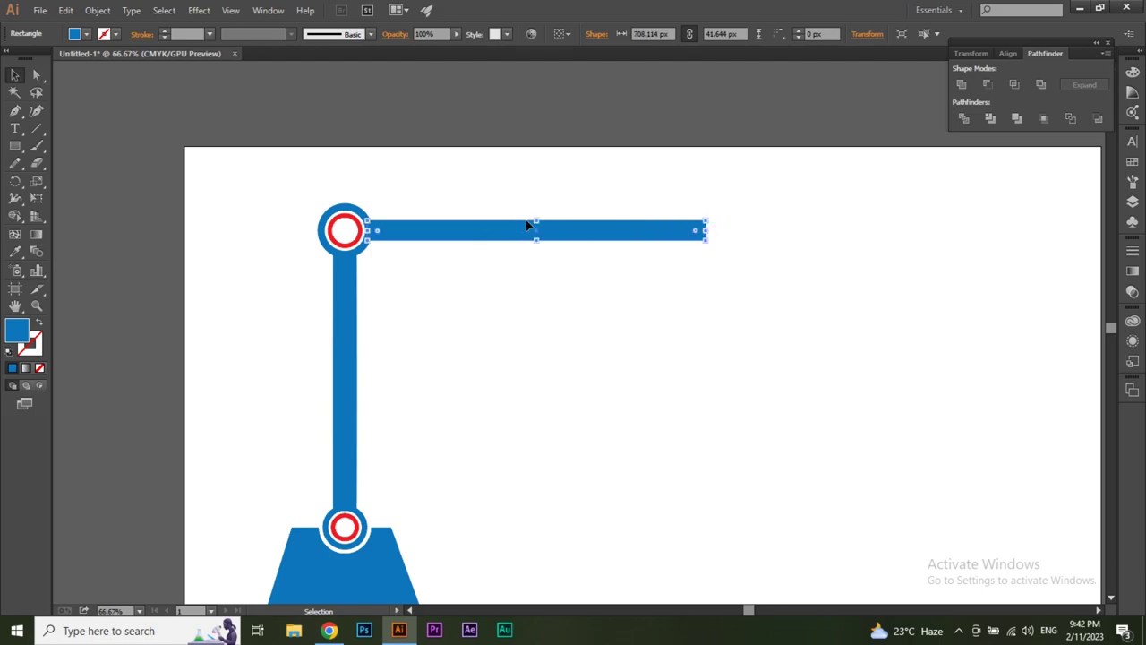
drag(537, 220, 536, 212)
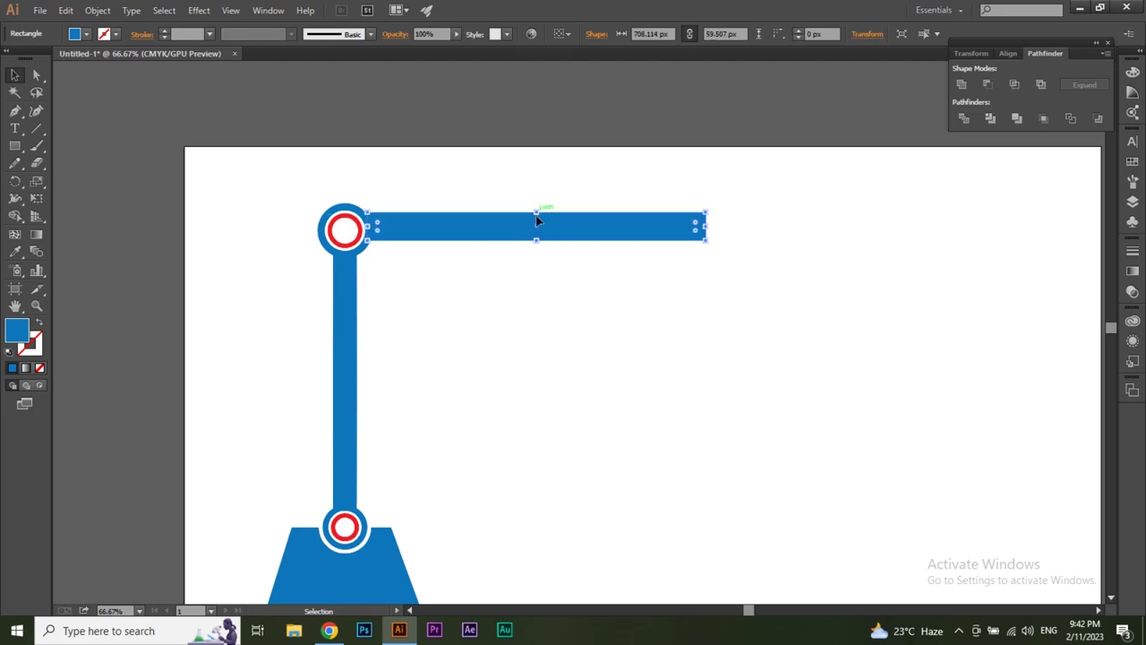
key(Down)
key(Down)
key(Down)
key(Down)
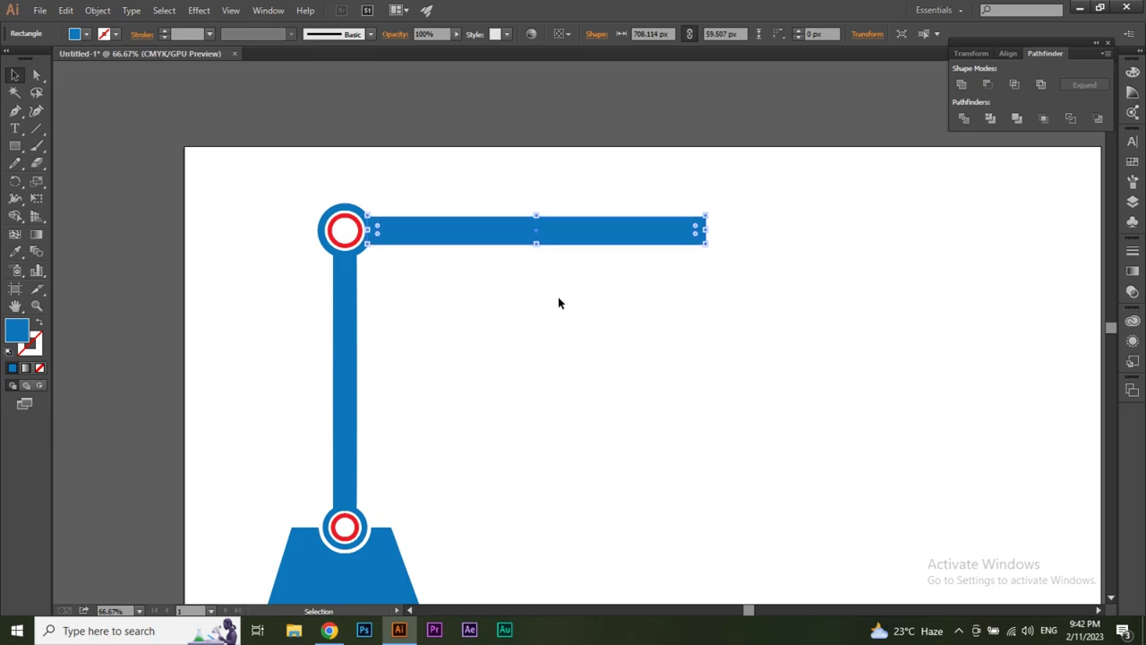
key(Down)
key(Down)
click(563, 319)
Step: Expand the top joint's blue ring and unite it with the horizontal bar in Pathfinder
key(ctrl+equal)
key(ctrl+equal)
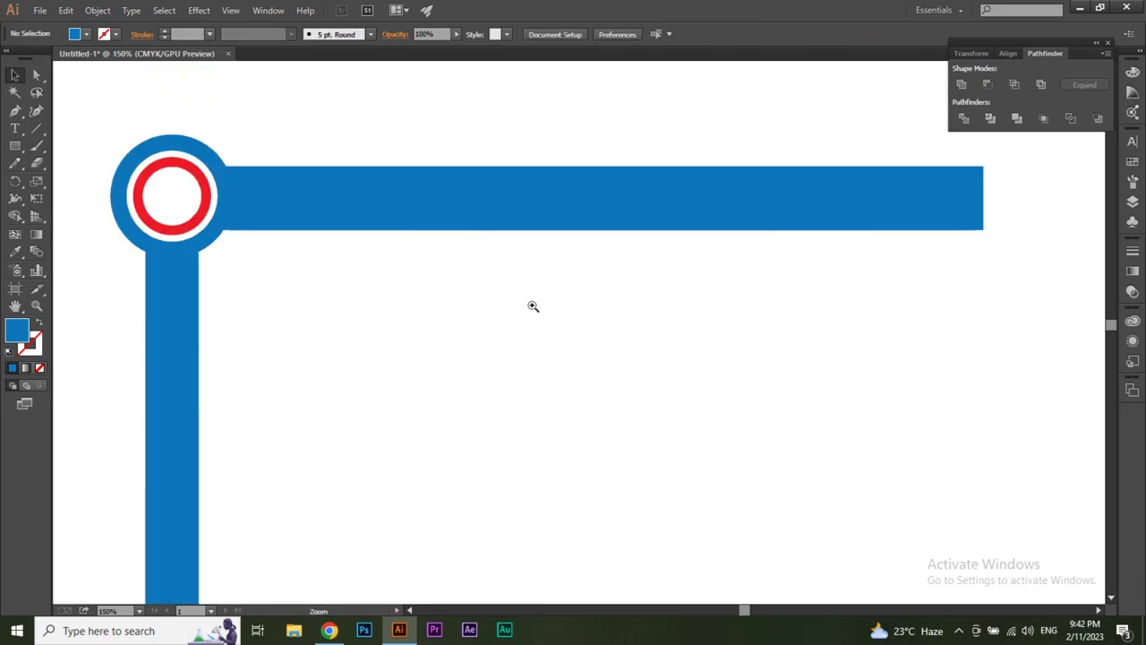
click(238, 192)
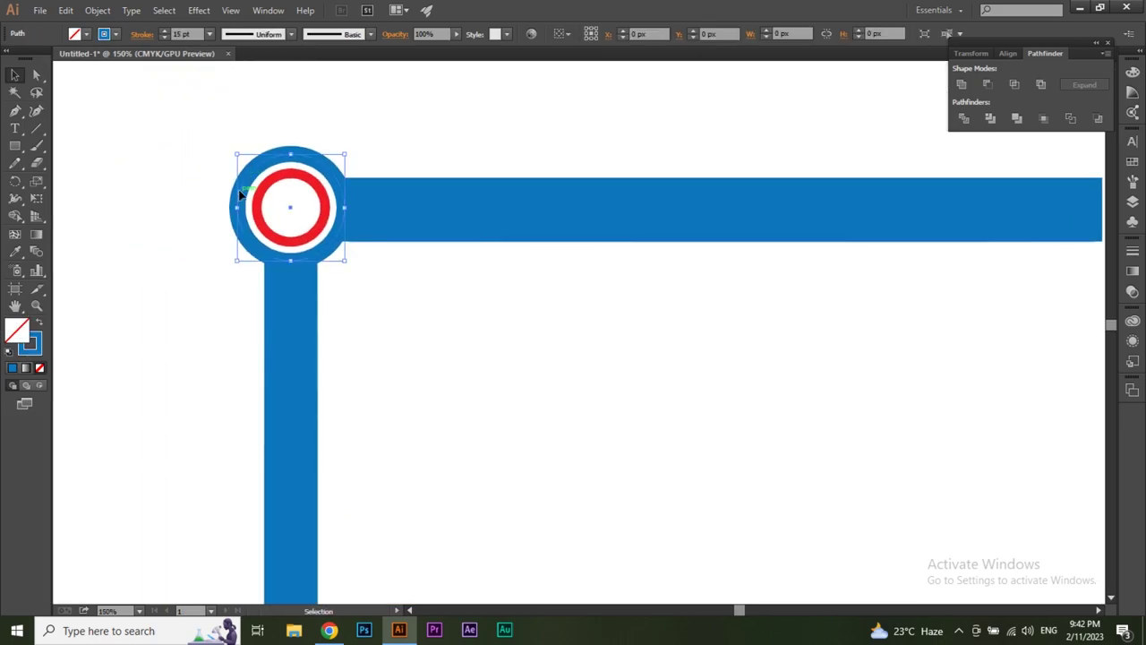
click(97, 10)
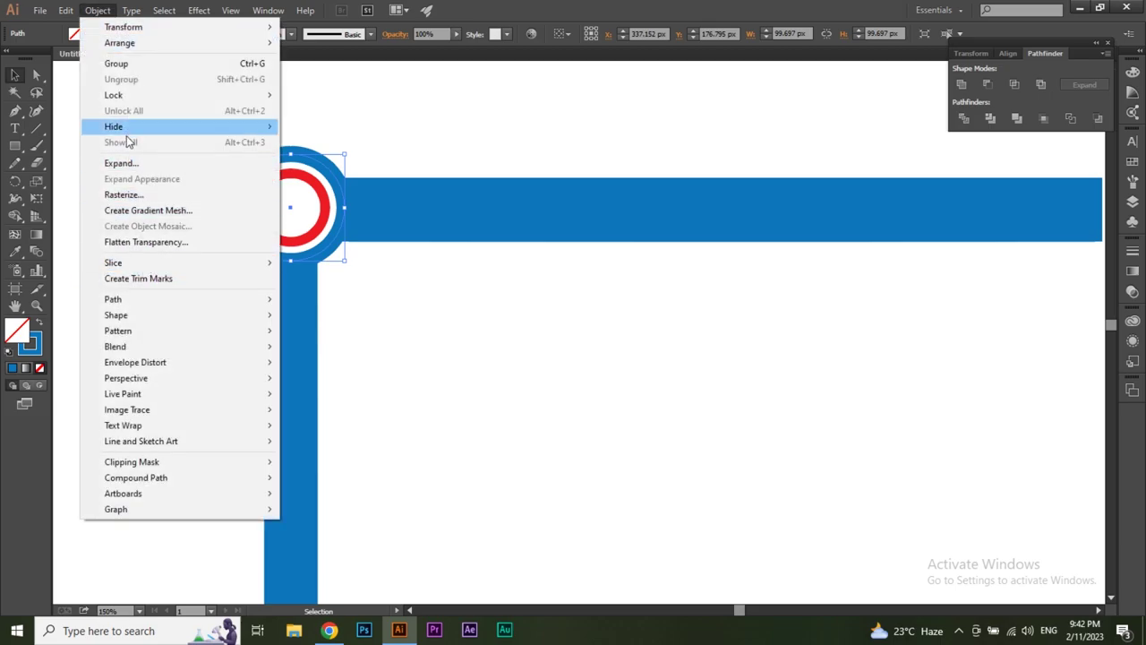
click(121, 163)
key(Return)
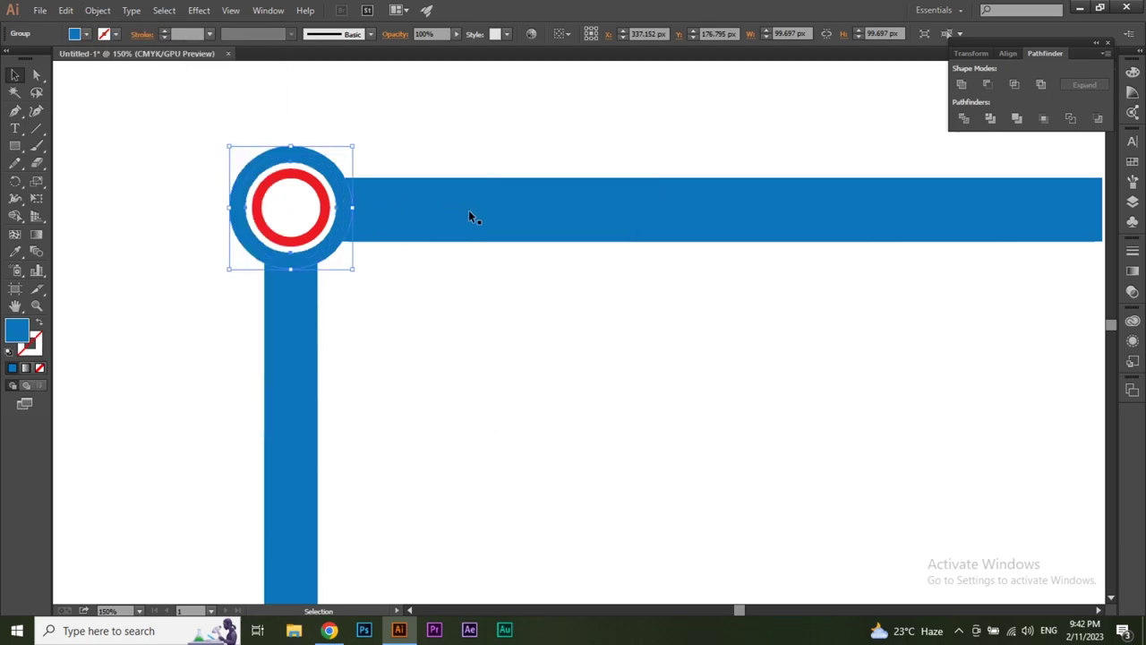
shift+click(484, 213)
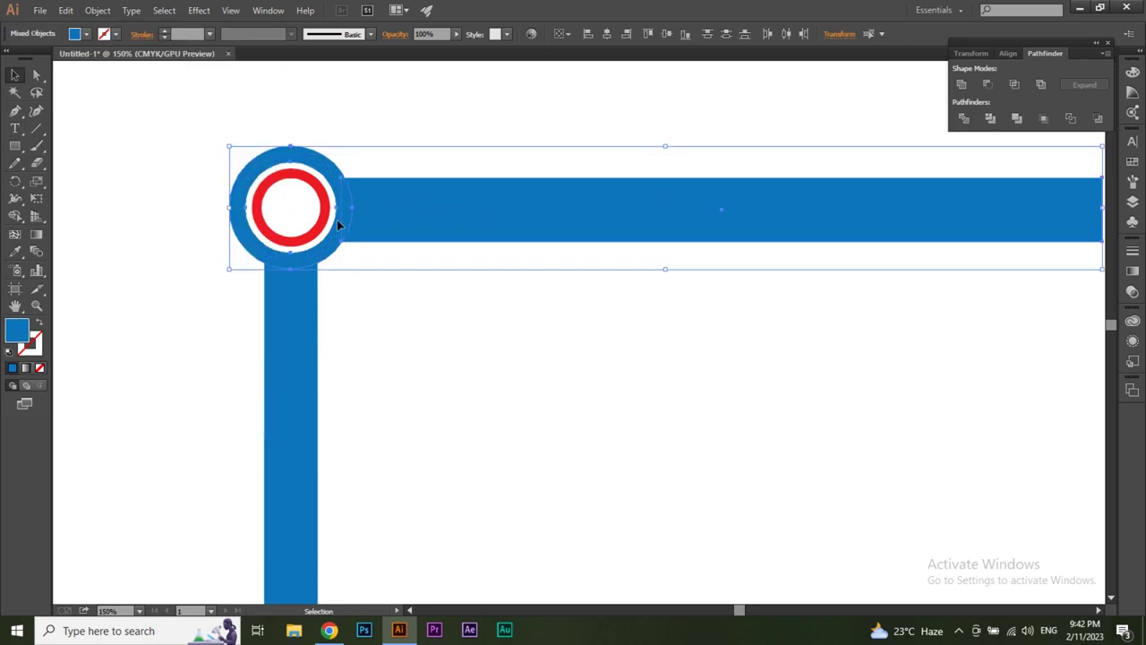
click(962, 84)
click(515, 358)
ctrl+alt+click(515, 299)
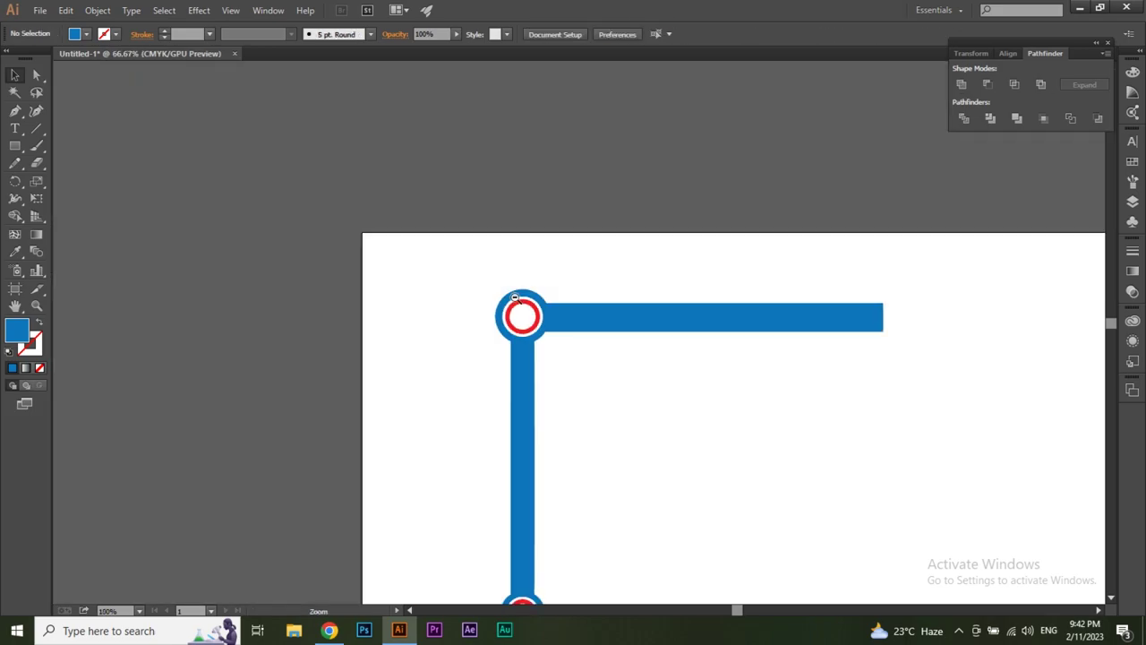
ctrl+alt+click(515, 298)
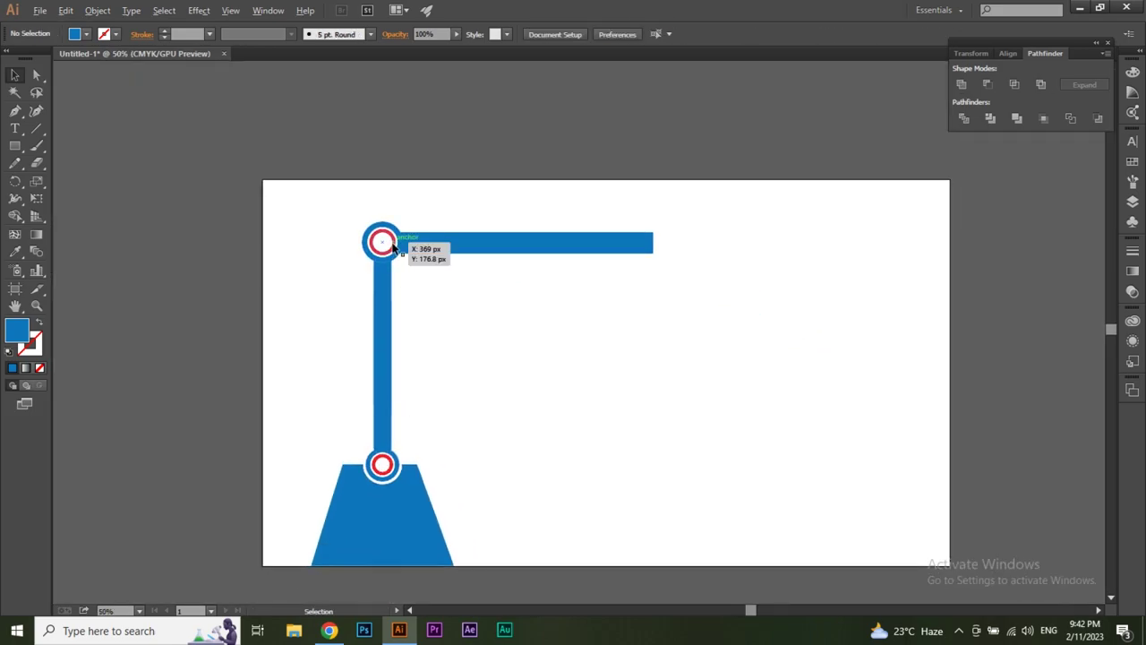
Step: Place a red ring copy at the bar's right end, enlarge it, and give it a 15 pt stroke
drag(392, 246, 670, 250)
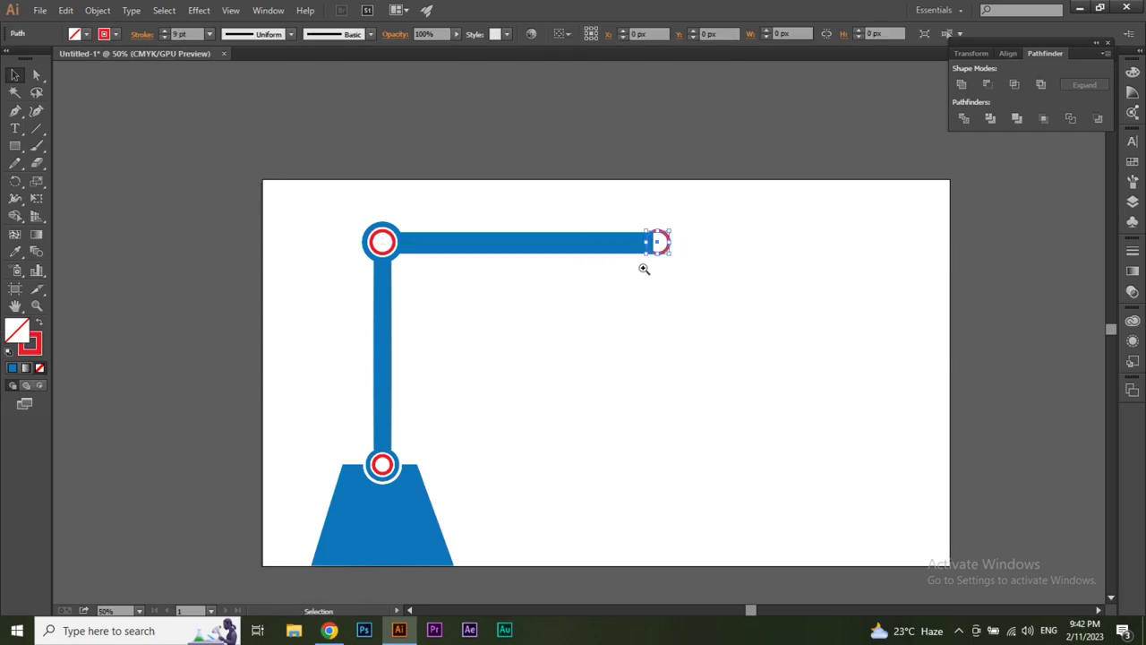
ctrl+click(644, 268)
ctrl+click(598, 299)
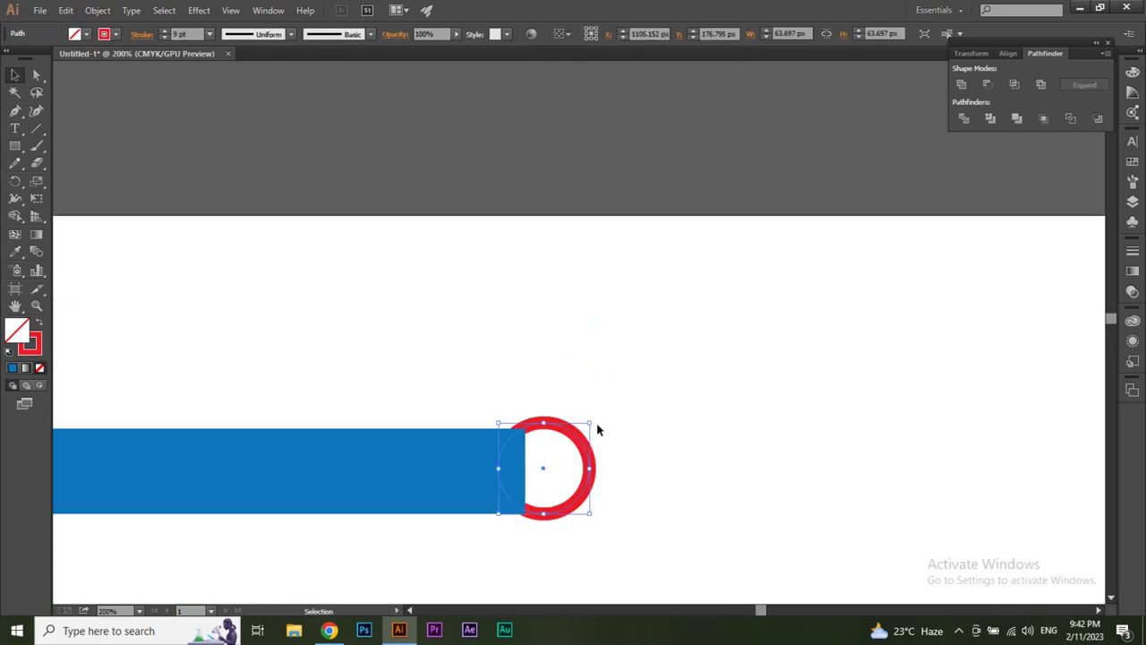
mouse_move(590, 422)
mouse_down()
mouse_move(618, 394)
mouse_move(634, 411)
mouse_up()
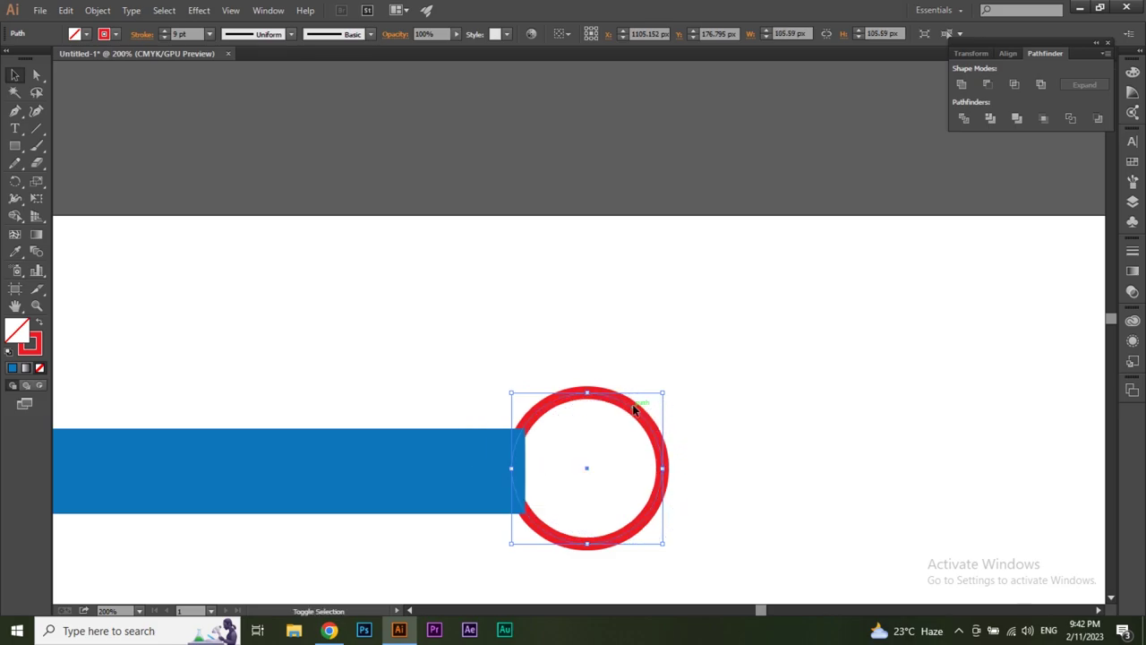
click(193, 35)
text(15)
key(Return)
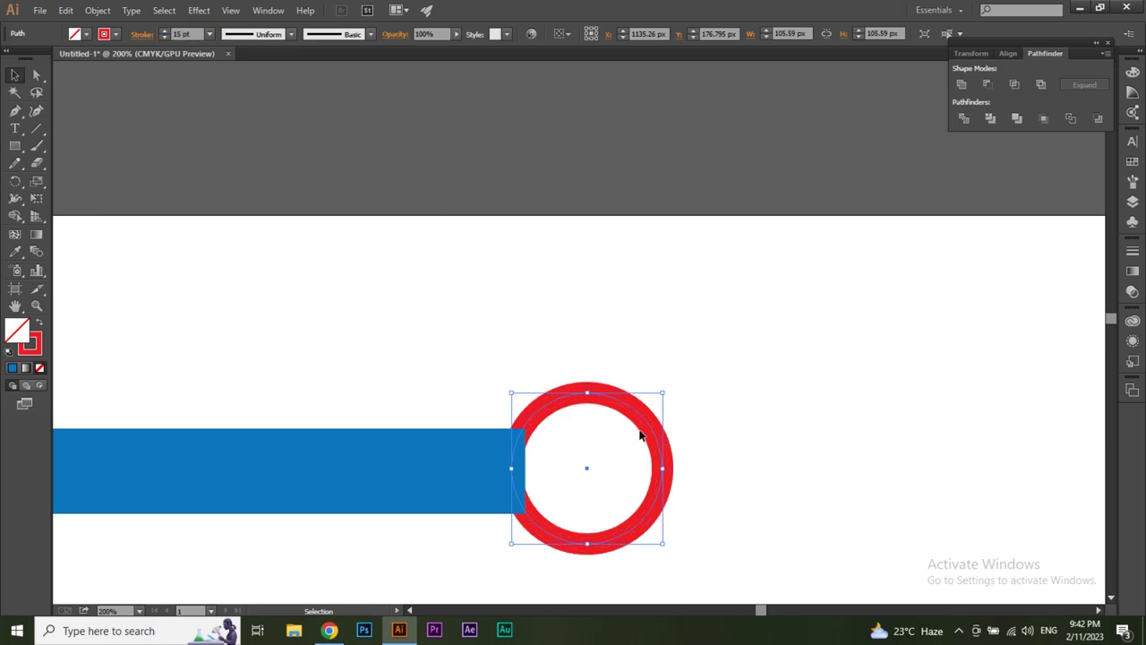
key(Right)
key(Right)
key(Right)
key(Right)
key(Right)
key(Right)
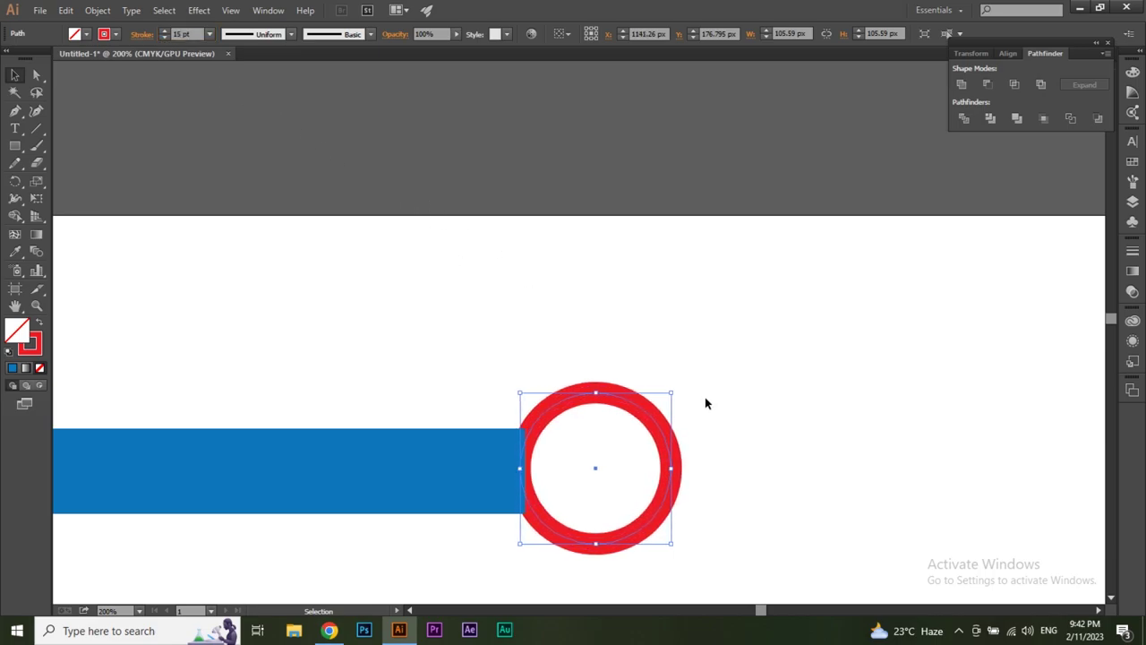
key(Left)
key(Left)
key(Left)
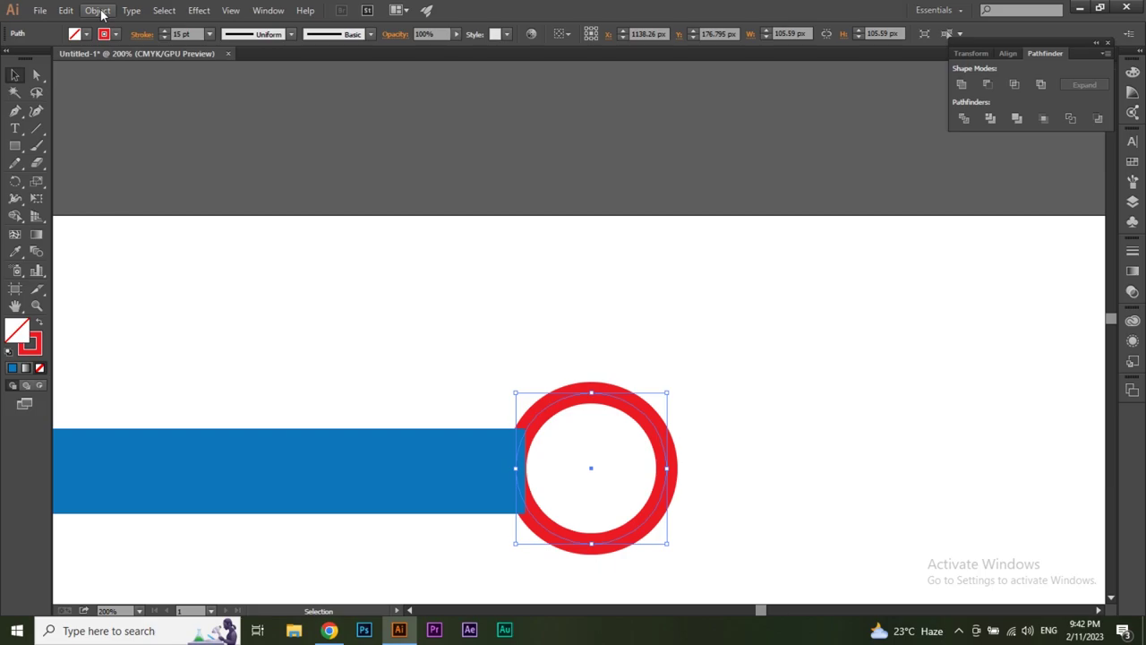
Step: Expand the right-end ring into filled shapes about 120.59 px wide
click(99, 11)
click(146, 163)
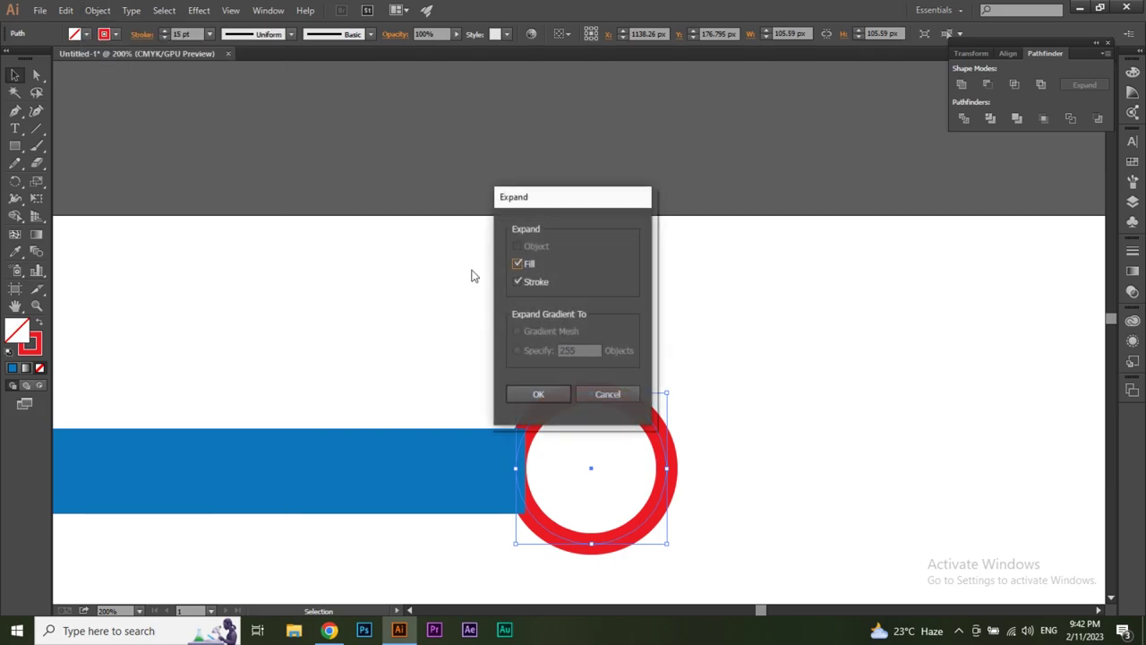
key(Return)
key(ctrl+minus)
key(ctrl+minus)
key(ctrl+minus)
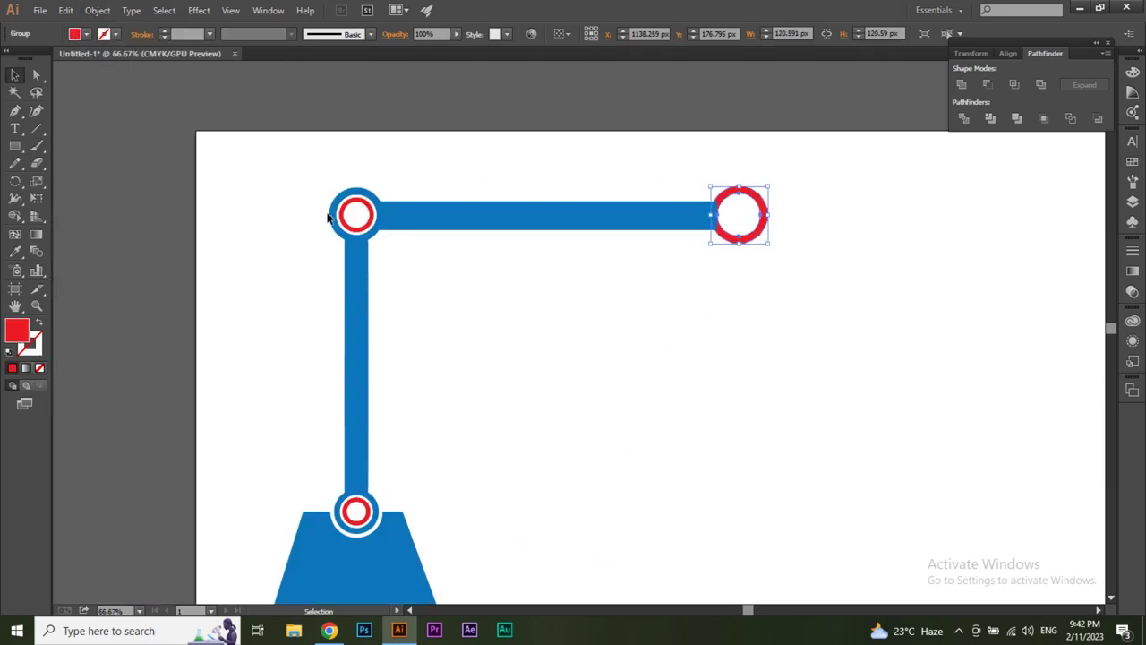
Step: Copy the left joint's small red inner circle into the right-end ring
click(370, 213)
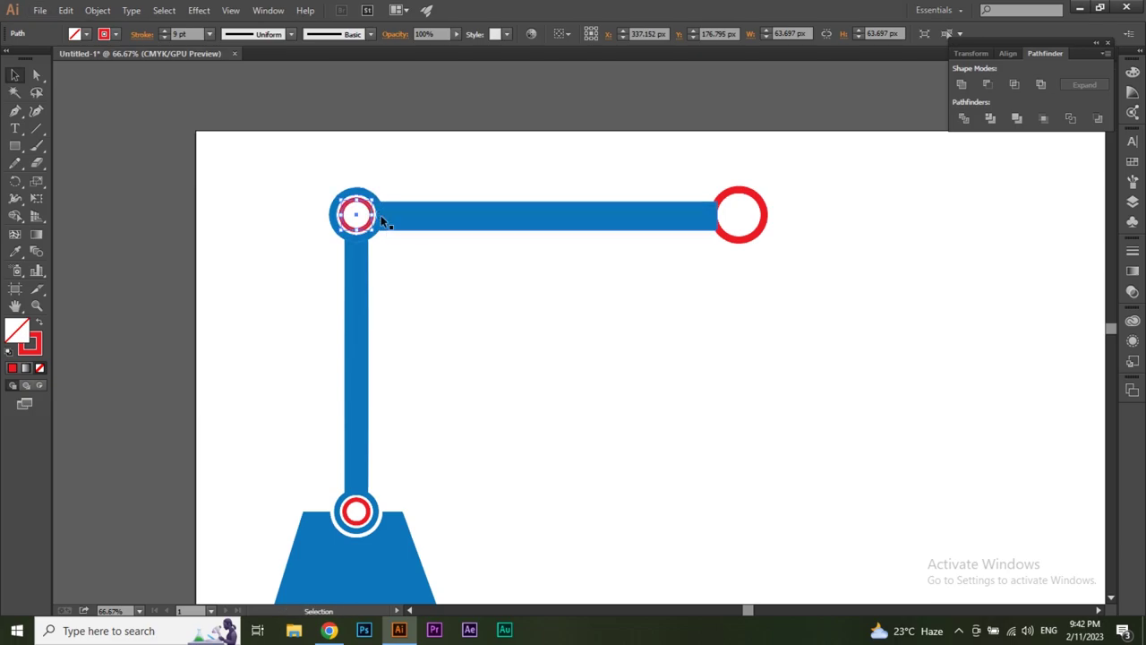
drag(380, 215, 486, 216)
key(shift+Right)
key(shift+Right)
key(shift+Right)
key(shift+Right)
key(shift+Right)
key(shift+Right)
key(shift+Right)
key(shift+Right)
key(shift+Right)
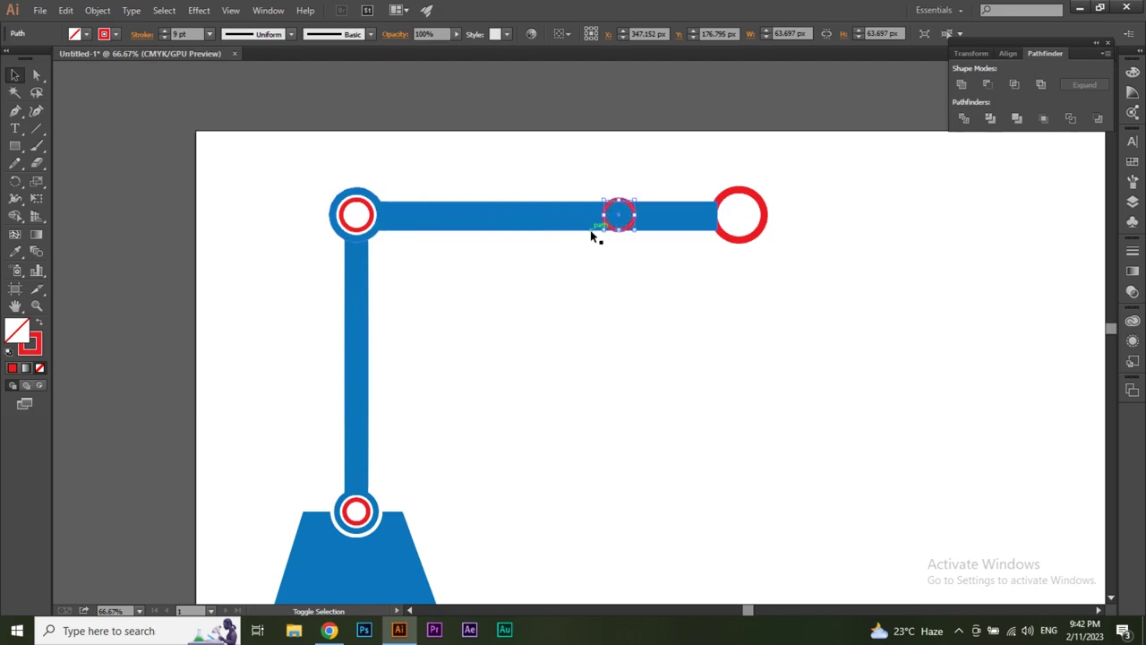
key(shift+Right)
key(shift+Right)
key(shift+Right)
key(shift+Right)
key(shift+Right)
key(shift+Right)
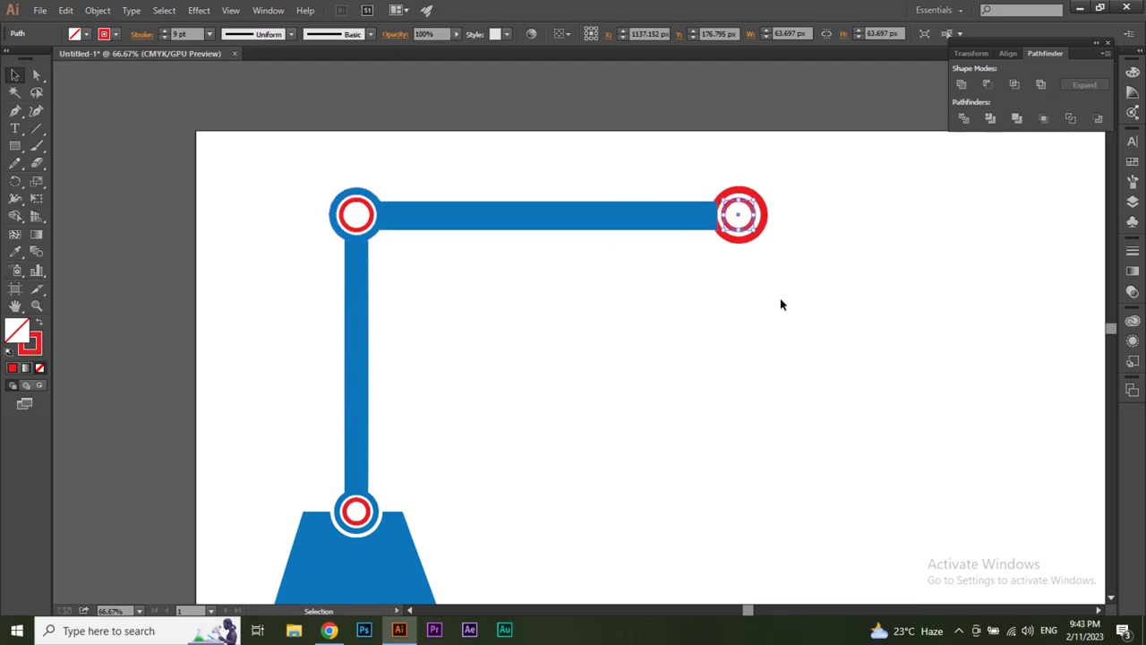
click(780, 302)
click(755, 212)
click(776, 254)
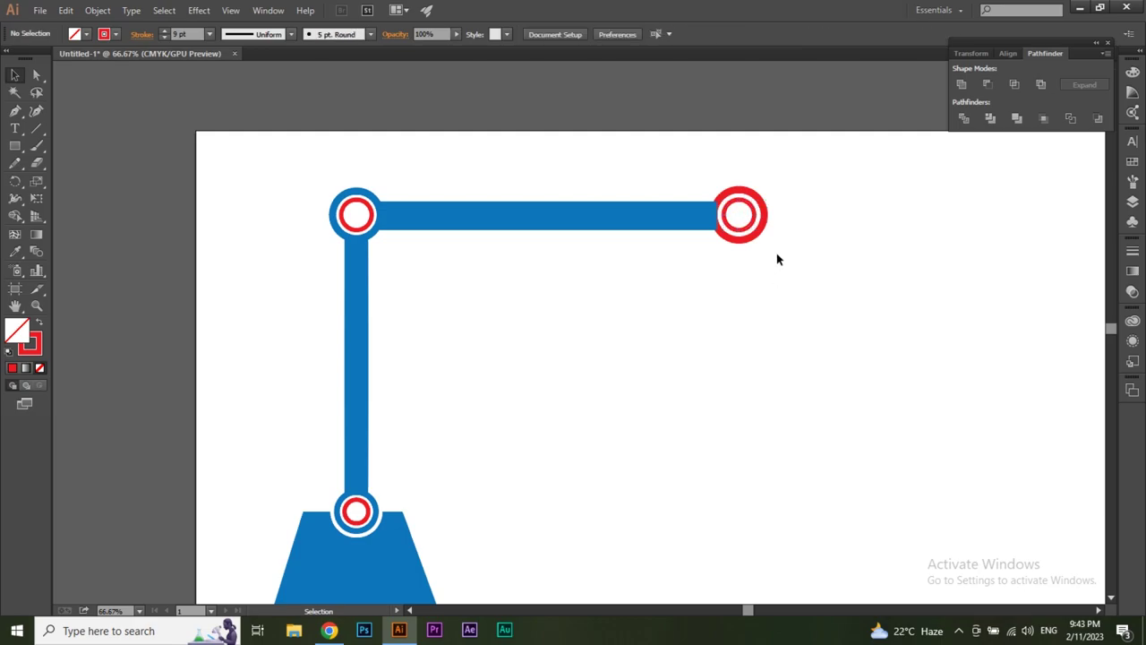
click(701, 249)
click(716, 255)
Step: Recolour the right joint's outer ring with the blue sampled from the bar
click(653, 255)
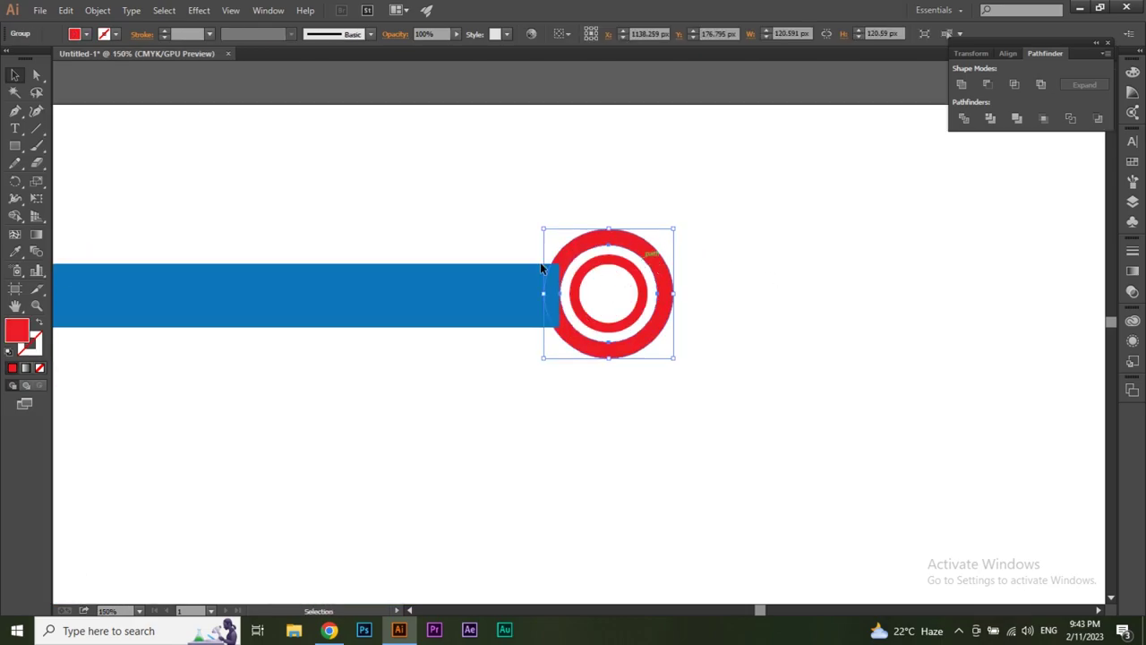
click(37, 290)
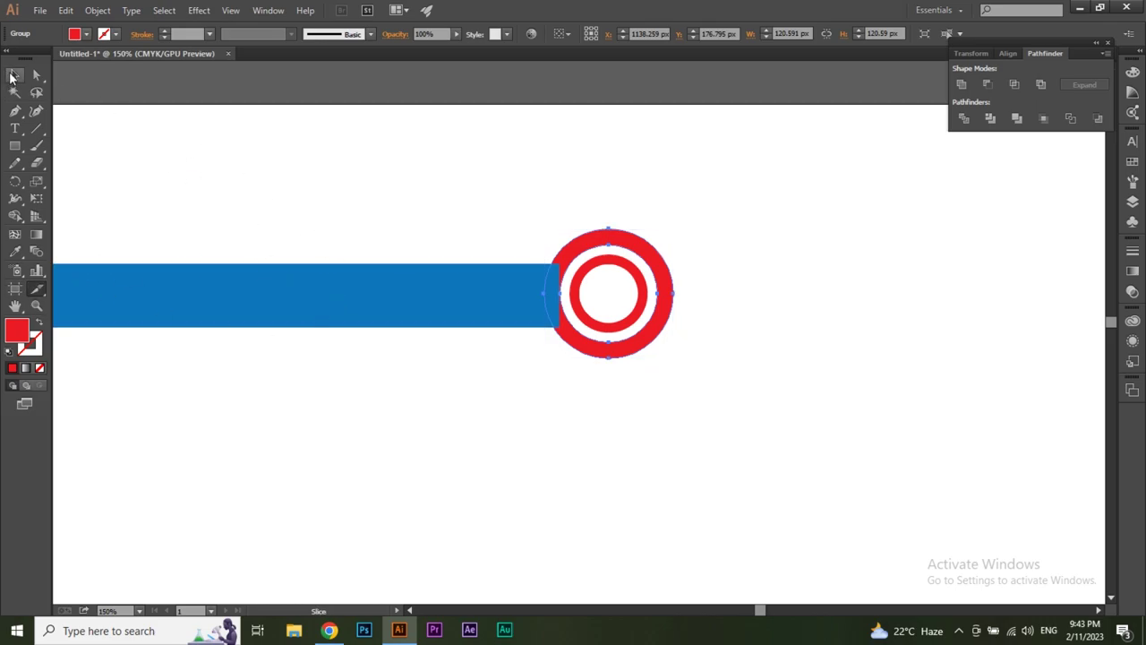
click(15, 254)
click(306, 290)
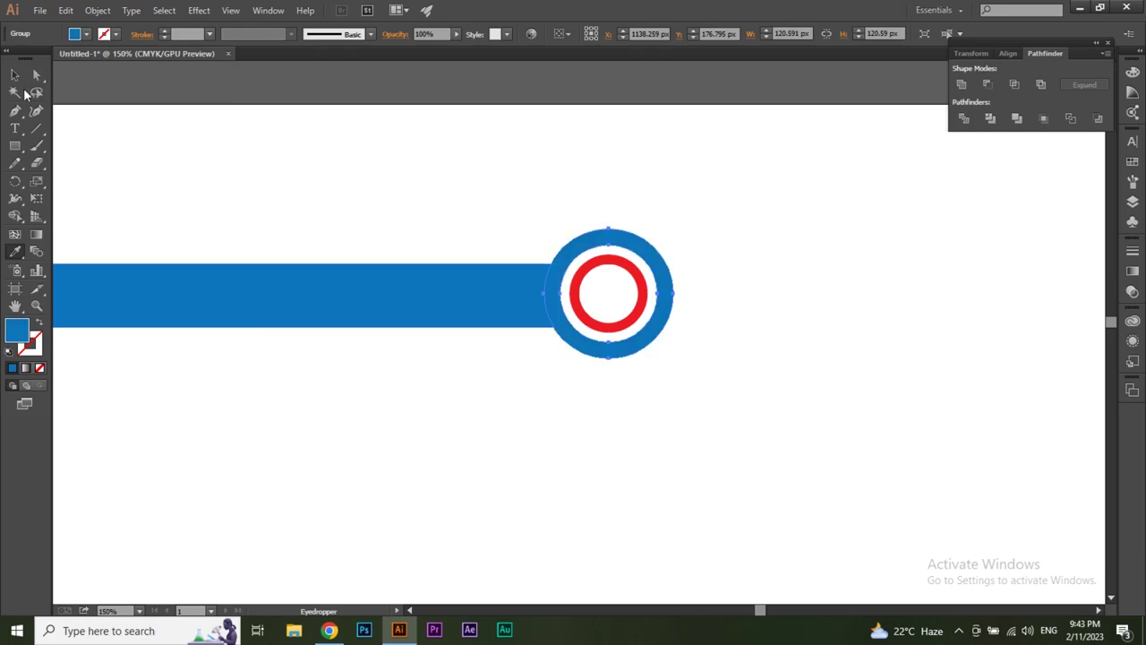
click(14, 74)
Step: Test-move the horizontal and vertical bars, undo both moves, and reselect the right joint
key(ctrl+minus)
key(ctrl+minus)
scroll(520, 269, down, 3)
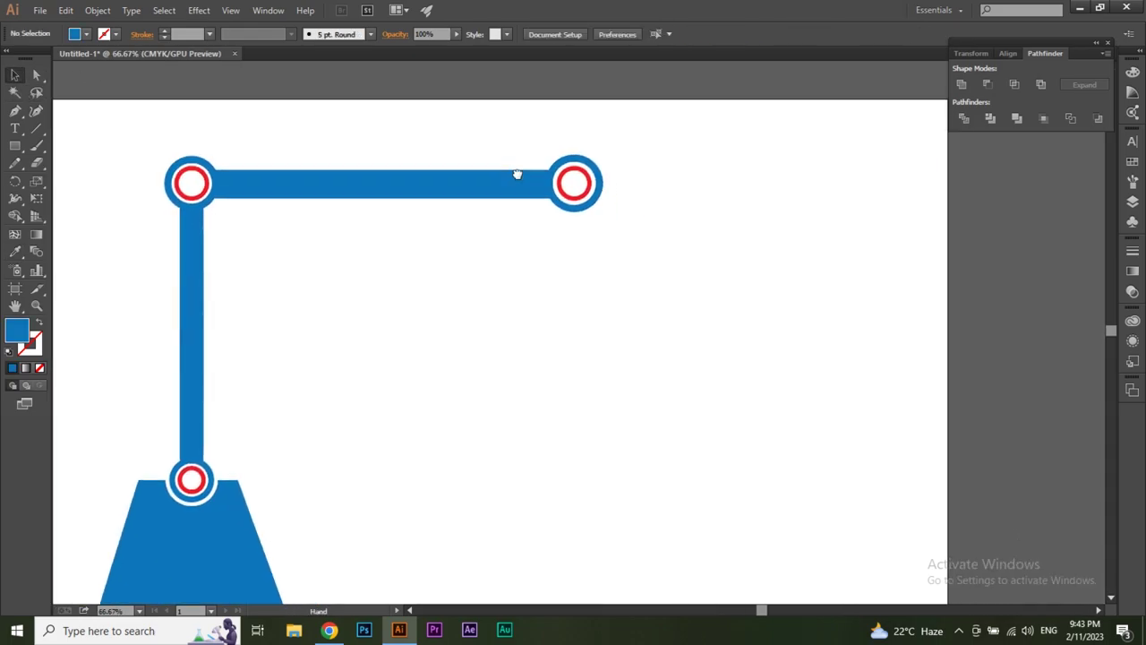
drag(304, 188, 312, 147)
key(ctrl+z)
drag(191, 305, 263, 307)
key(ctrl+z)
click(592, 166)
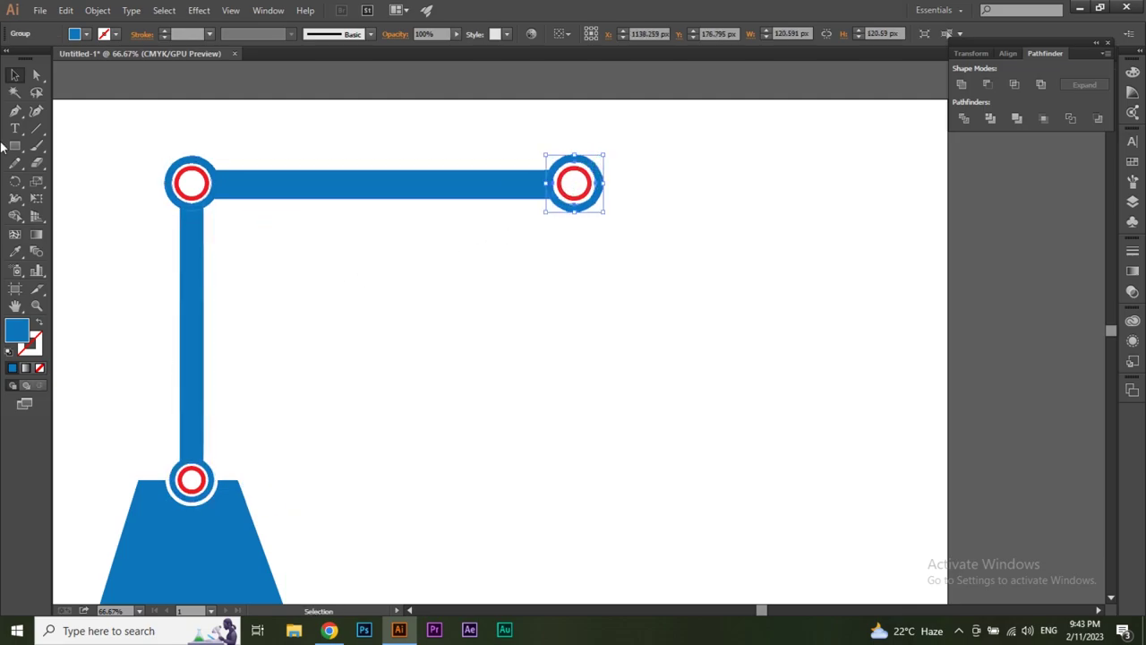
key(m)
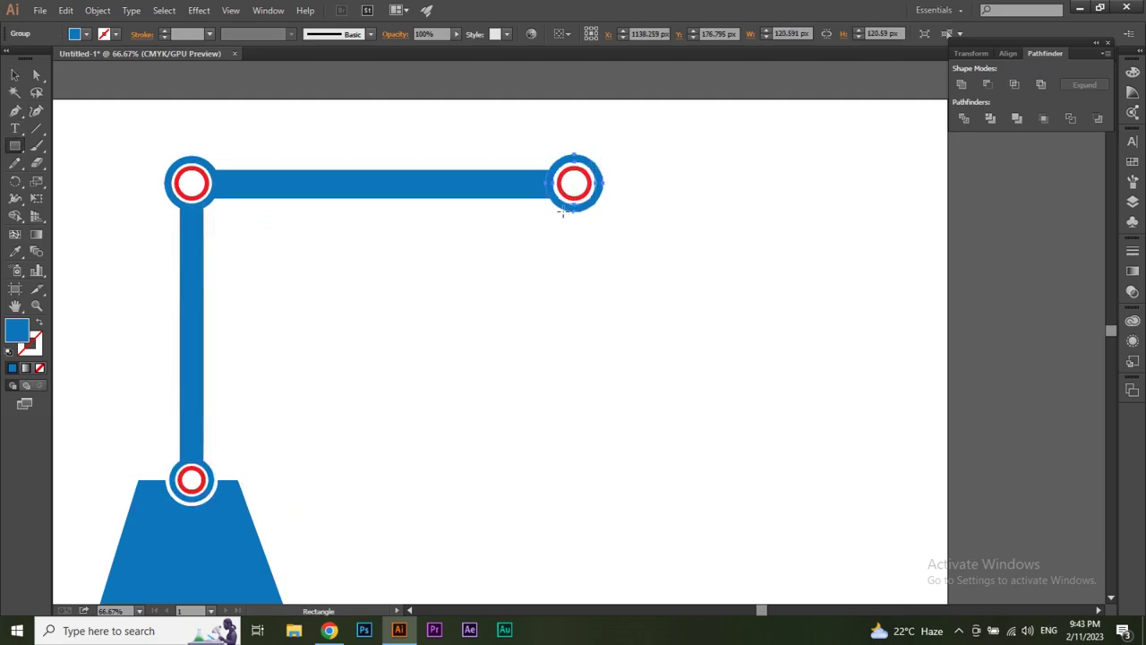
Step: Draw a tall blue bar hanging down from the right joint, centred beneath it
drag(565, 211, 595, 439)
click(17, 76)
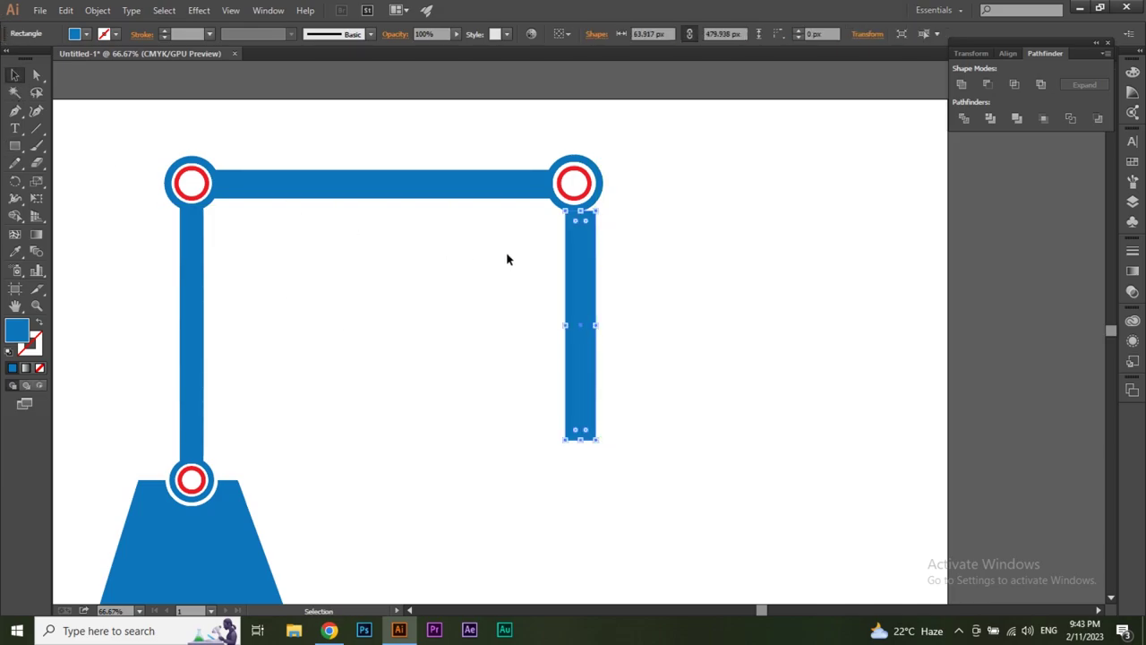
drag(578, 264, 573, 262)
ctrl+click(573, 210)
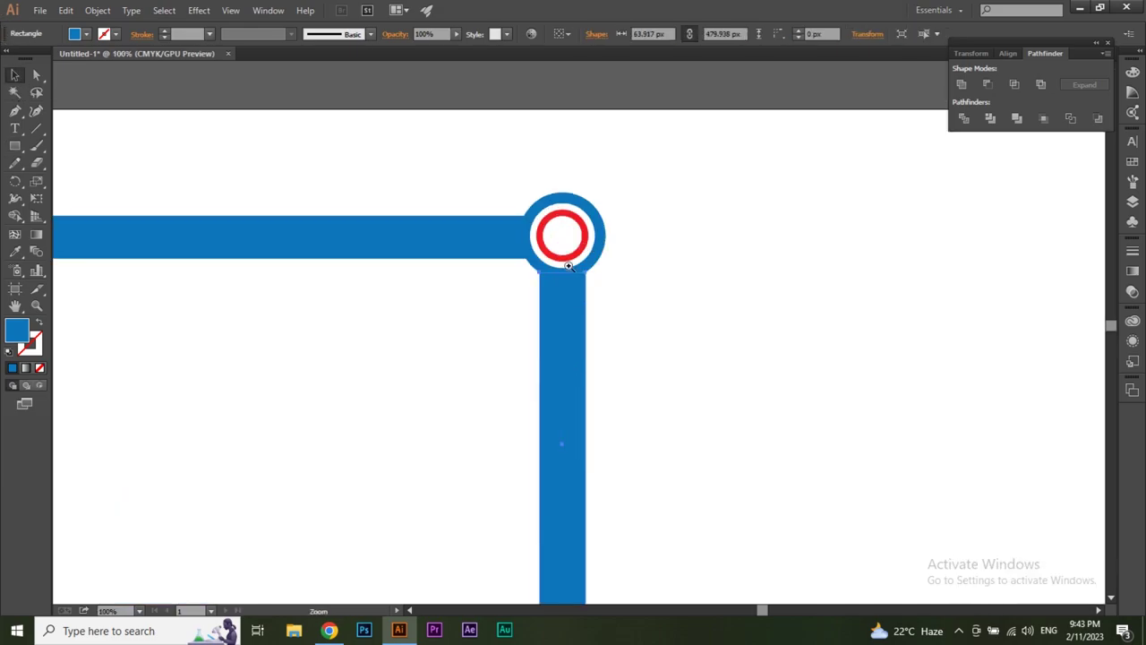
ctrl+click(614, 376)
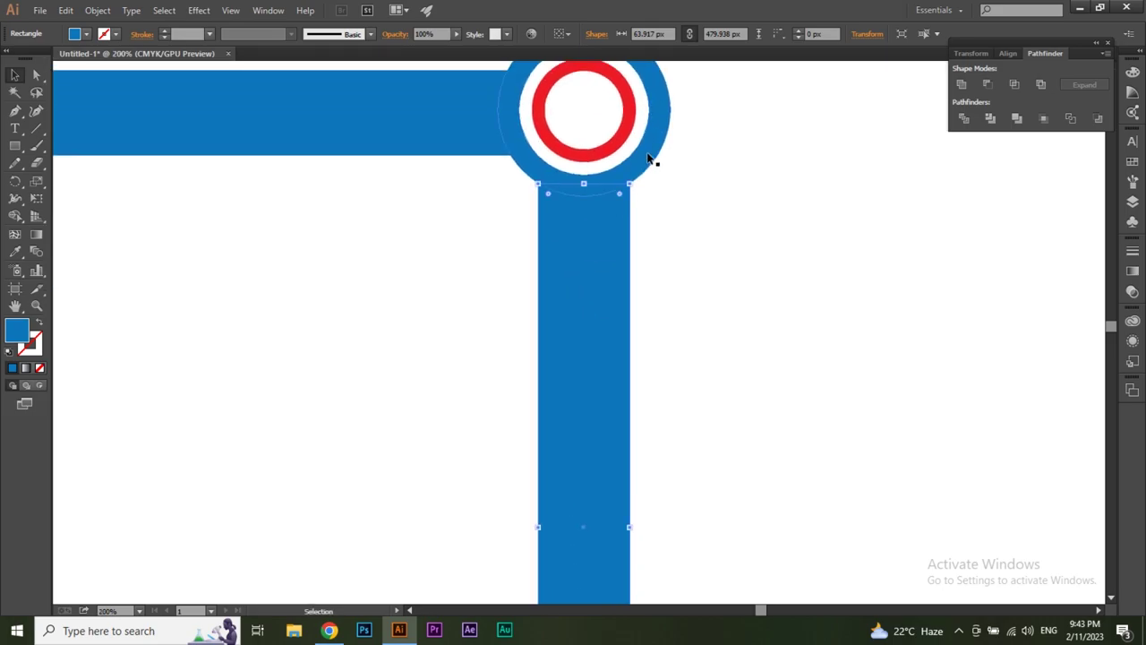
click(644, 175)
shift+click(607, 257)
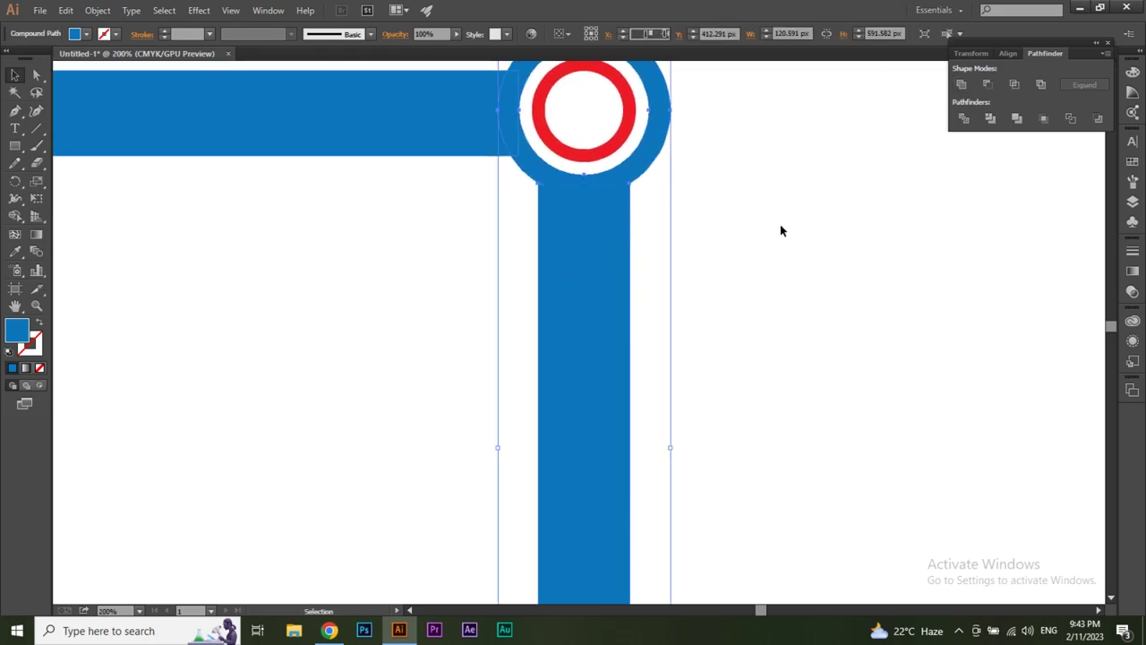
click(716, 269)
Step: Undo a stray move of the vertical bar and prepare a red ring copy at its foot
key(ctrl+minus)
key(ctrl+minus)
scroll(587, 295, down, 3)
mouse_move(578, 249)
mouse_down()
mouse_move(614, 230)
mouse_move(602, 238)
mouse_move(578, 142)
mouse_move(579, 340)
mouse_up()
key(ctrl+z)
key(ctrl+minus)
key(ctrl+plus)
key(ctrl+plus)
key(ctrl+plus)
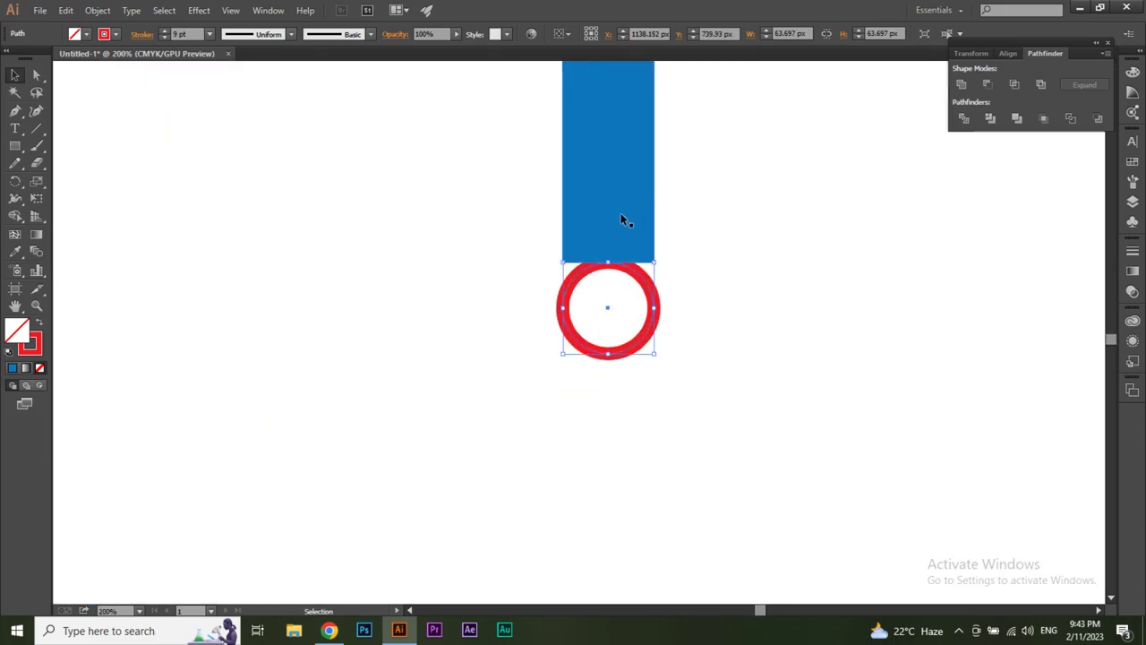
Step: Enlarge the red ring, give it a 15 pt stroke, and nudge it below the bar
key(a)
key(v)
drag(654, 263, 673, 242)
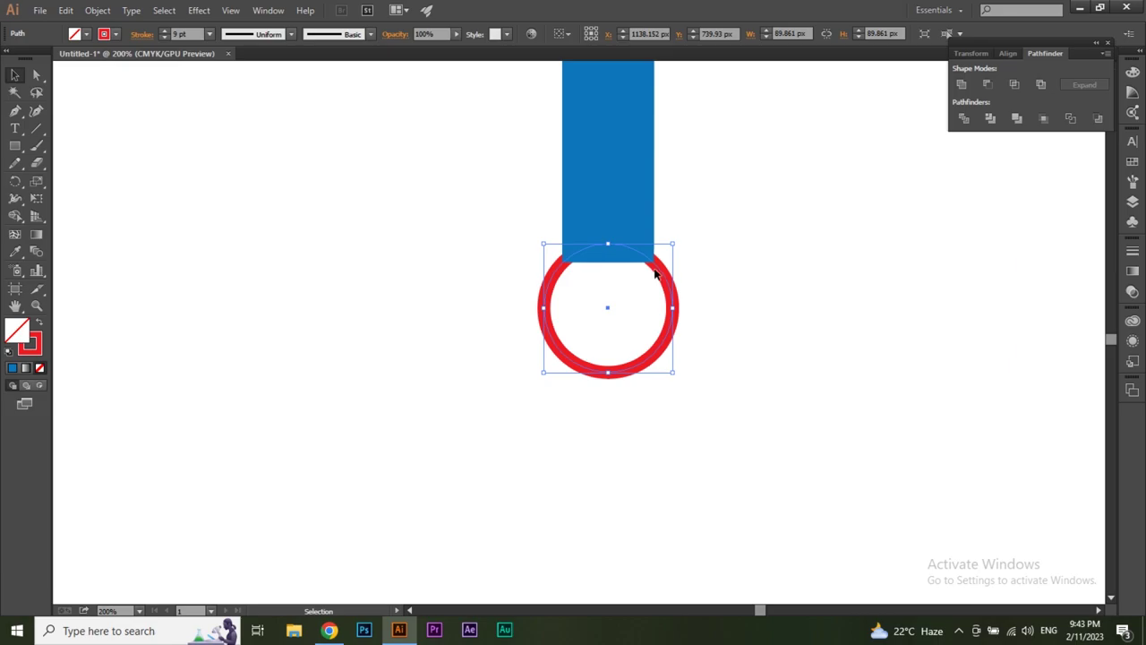
click(176, 33)
text(1)
key(Return)
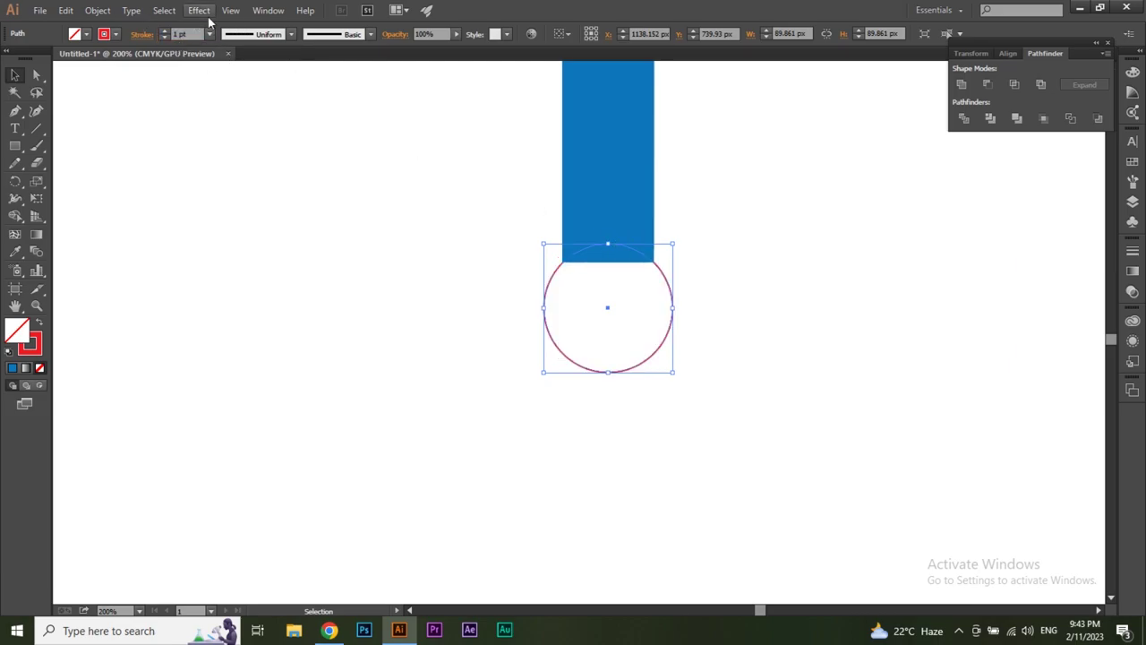
click(191, 29)
text(15)
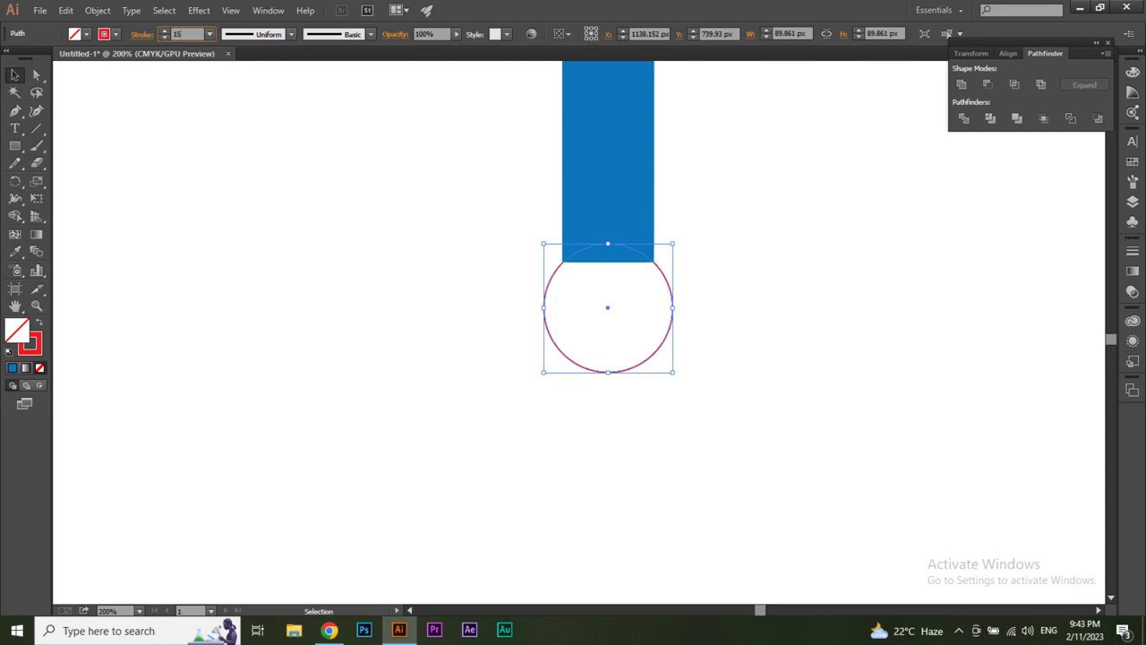
key(Return)
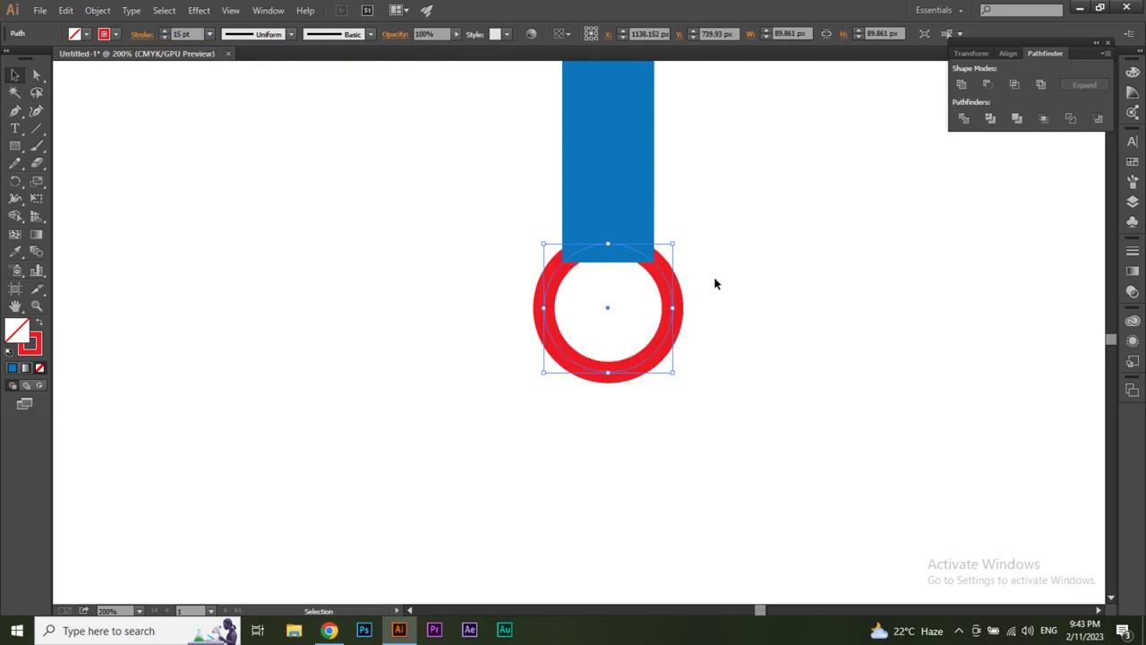
key(Down)
key(Down)
key(Down)
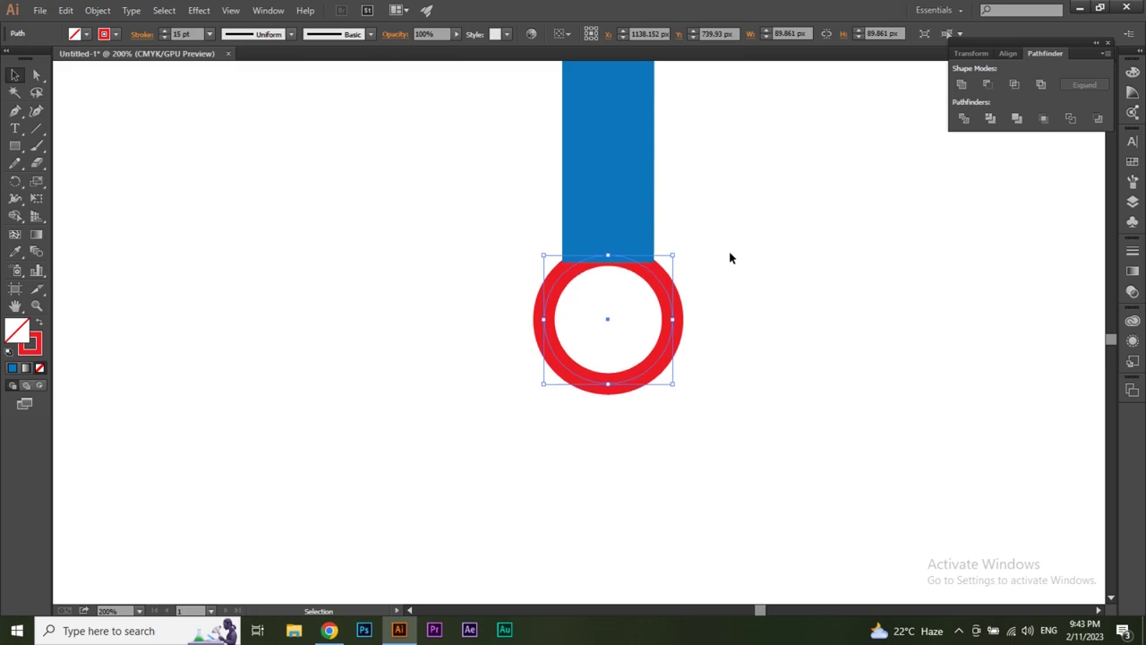
Step: Expand the ring's fill and stroke and recolour it with the arm's blue
click(105, 11)
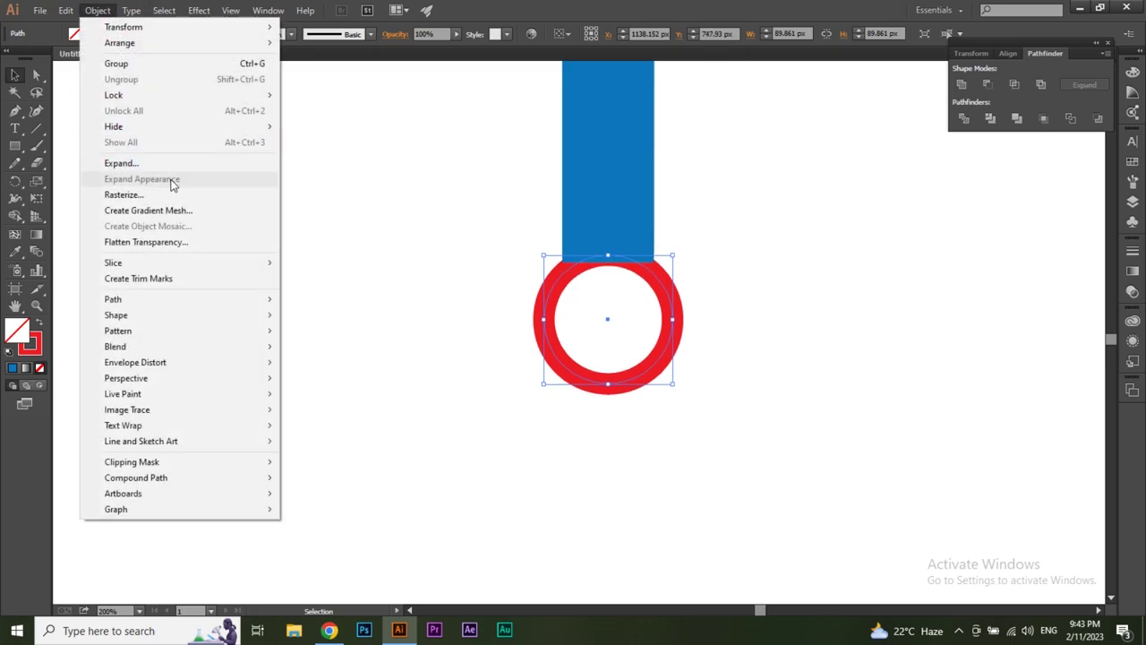
click(144, 163)
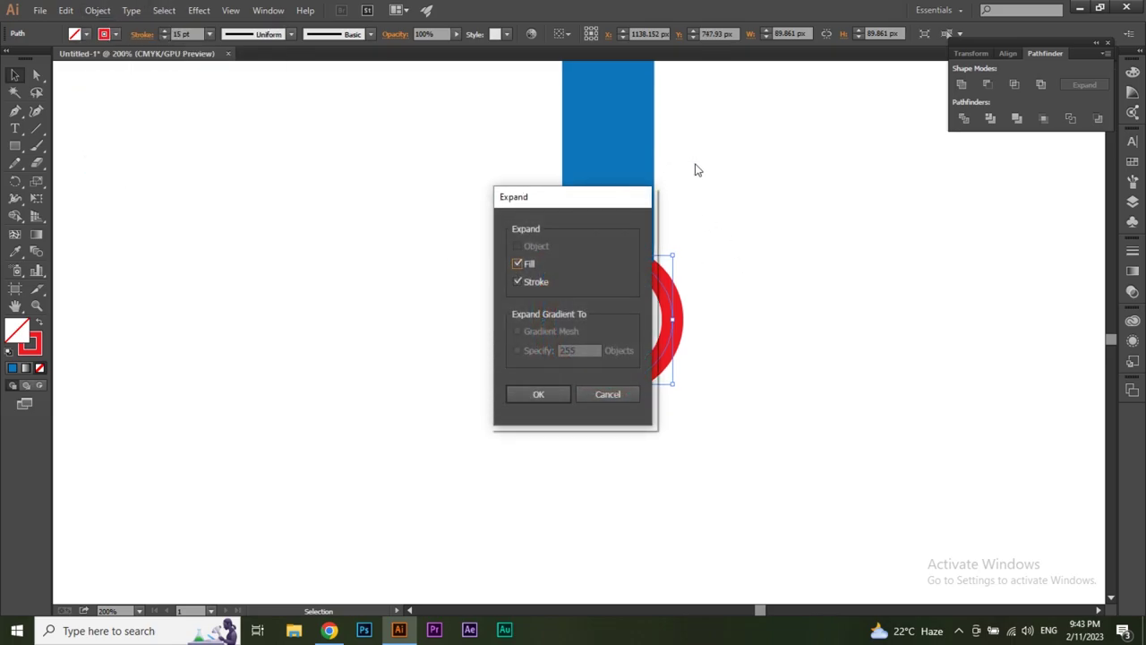
key(Return)
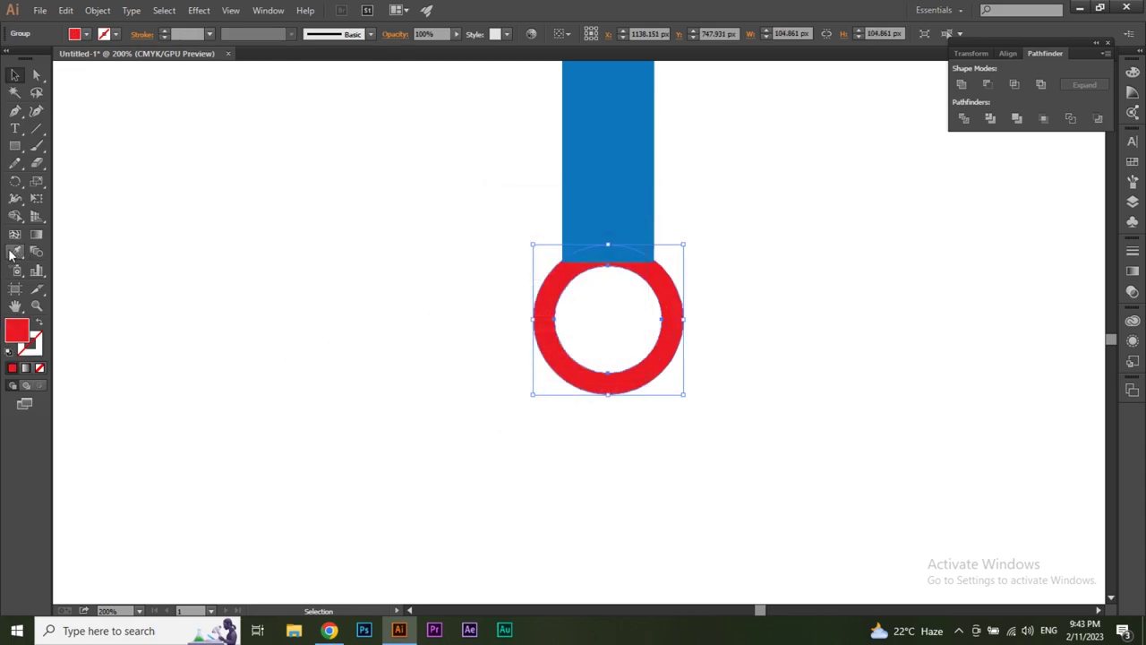
click(14, 252)
key(v)
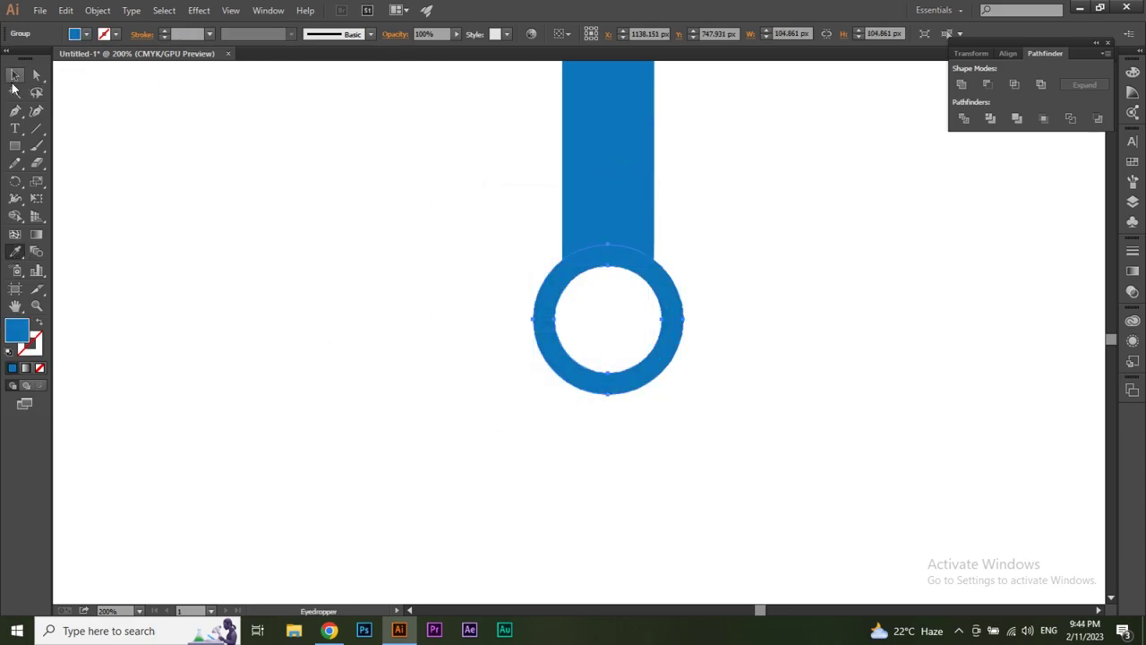
click(797, 294)
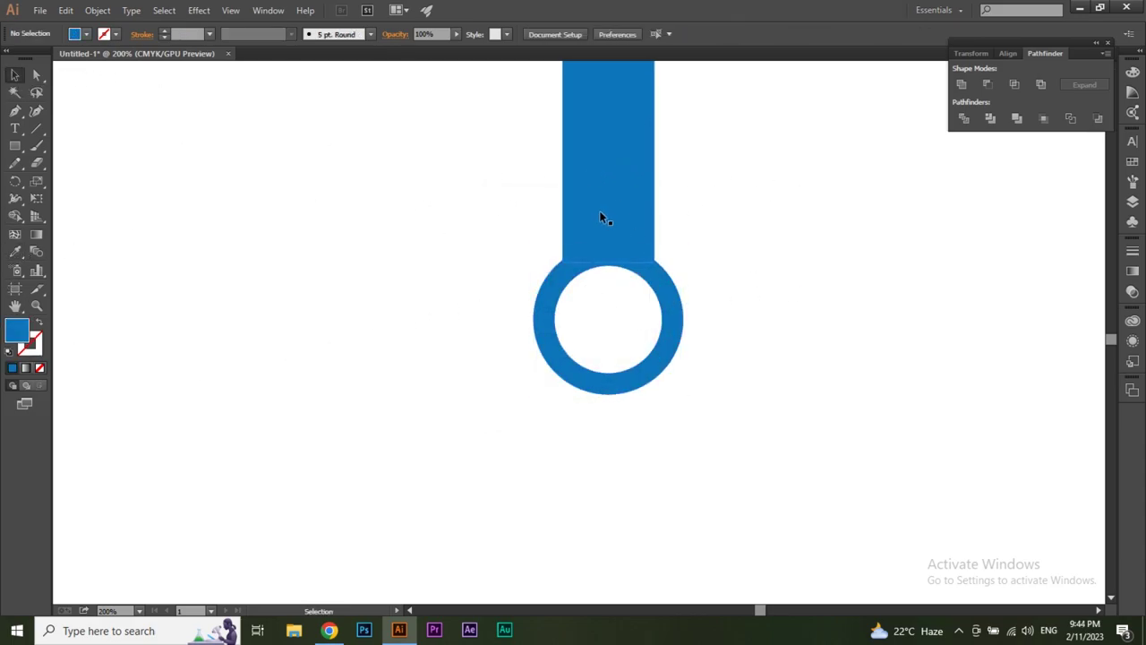
click(661, 289)
click(772, 281)
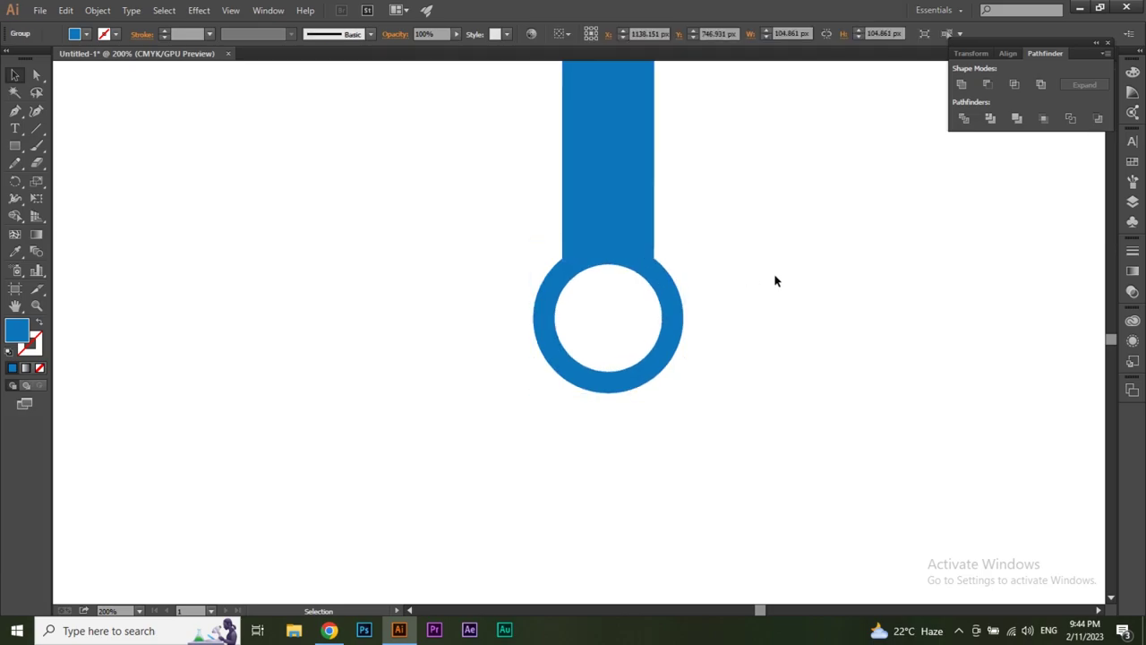
ctrl+alt+click(592, 238)
ctrl+alt+click(593, 238)
ctrl+alt+click(593, 239)
ctrl+alt+click(592, 238)
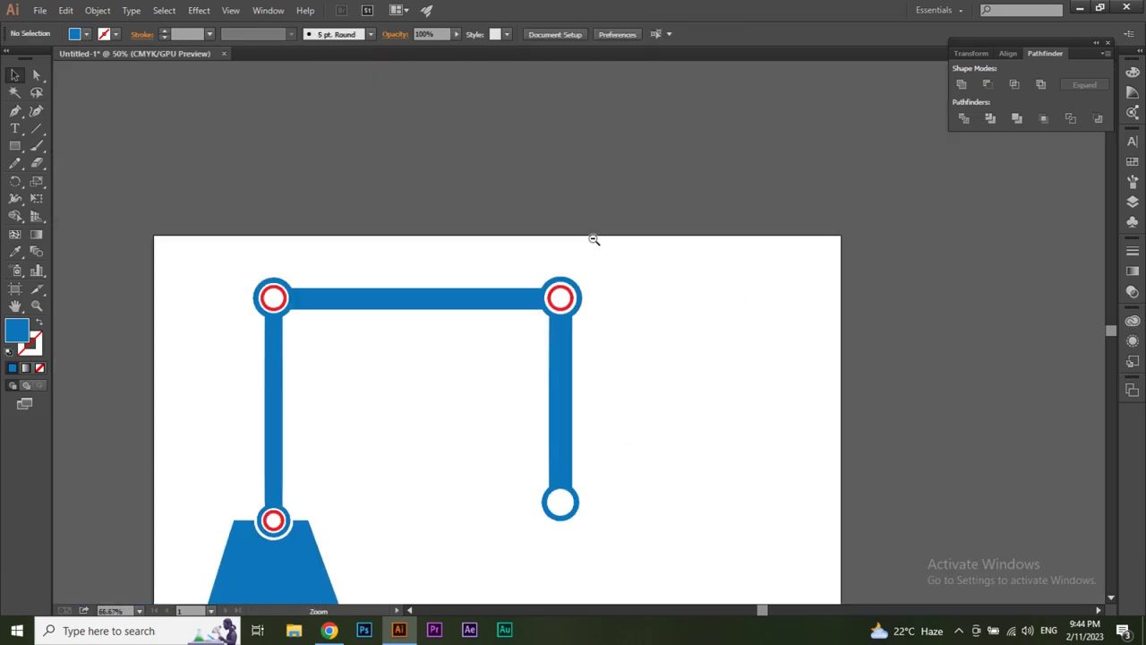
Step: Duplicate the top-right joint's red ring down to the bottom joint
click(569, 298)
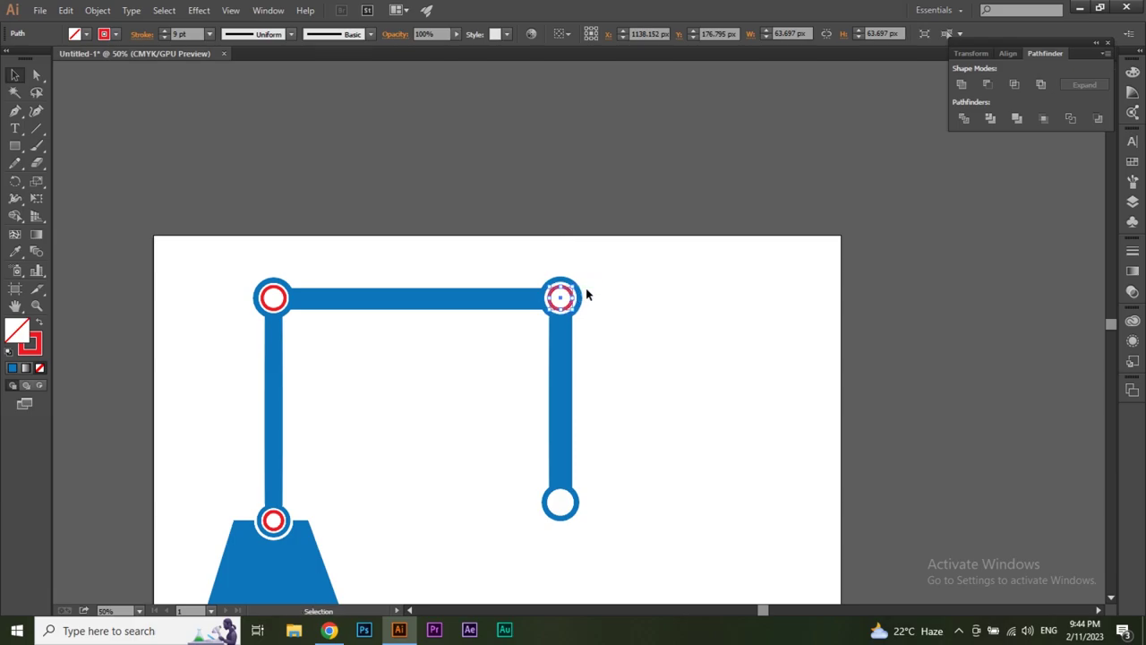
key(shift+Down)
key(shift+Down)
key(shift+Down)
key(shift+Down)
key(shift+Down)
key(shift+Down)
key(shift+Down)
key(shift+Down)
key(shift+Down)
key(shift+Down)
key(shift+Down)
key(shift+Down)
key(Down)
key(Down)
key(Down)
Step: Shrink the copied red ring to fit centred inside the blue foot ring
ctrl+click(609, 479)
ctrl+click(581, 376)
ctrl+click(537, 269)
ctrl+click(528, 241)
ctrl+click(555, 255)
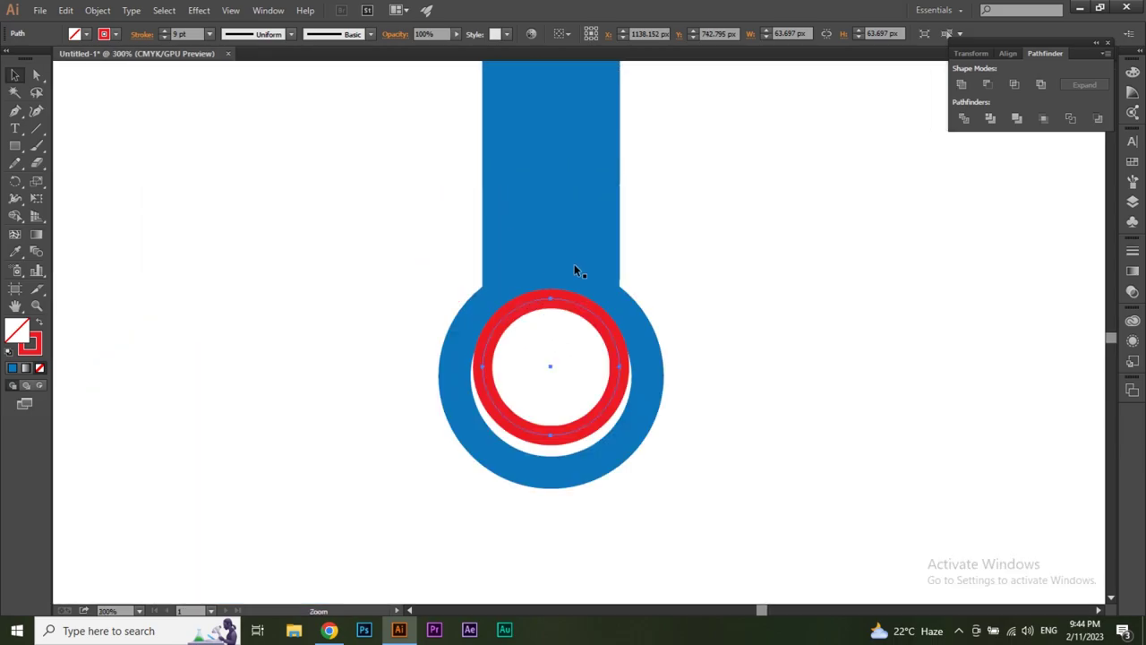
drag(618, 297, 615, 309)
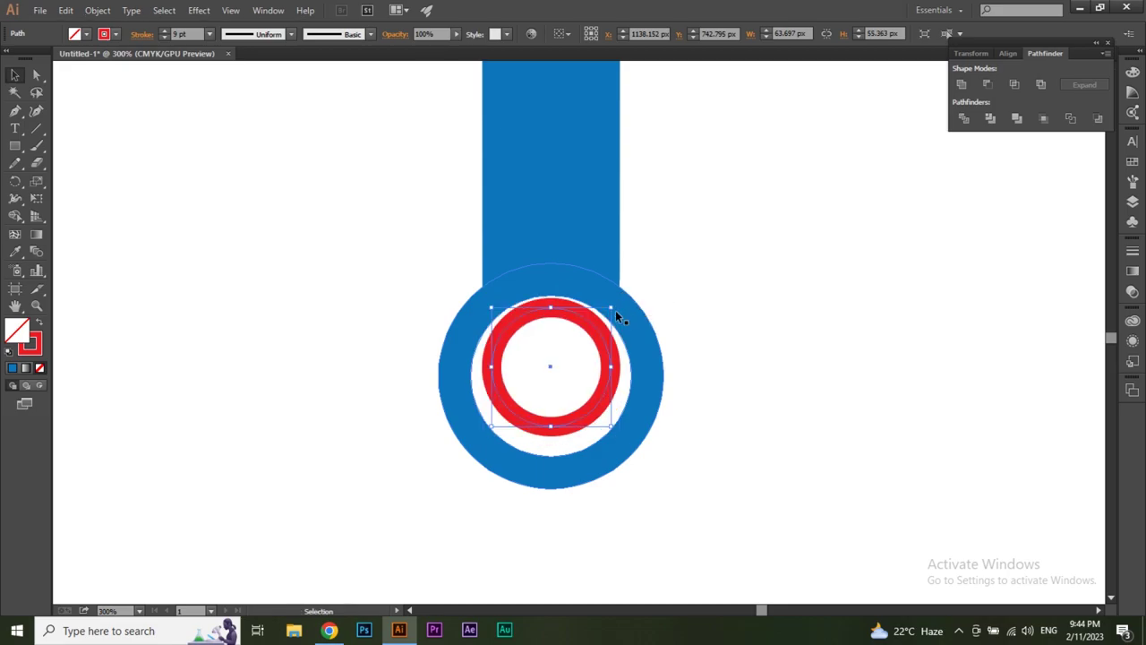
key(Down)
key(Down)
key(Down)
key(Down)
key(Down)
key(Down)
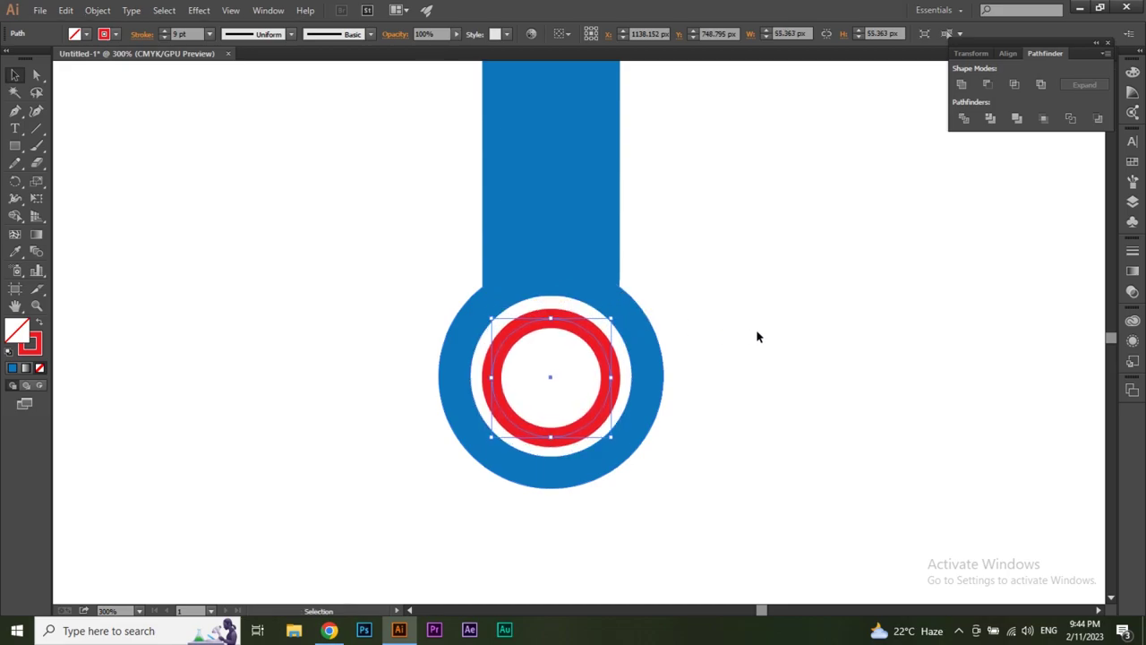
click(782, 337)
ctrl+alt+click(425, 308)
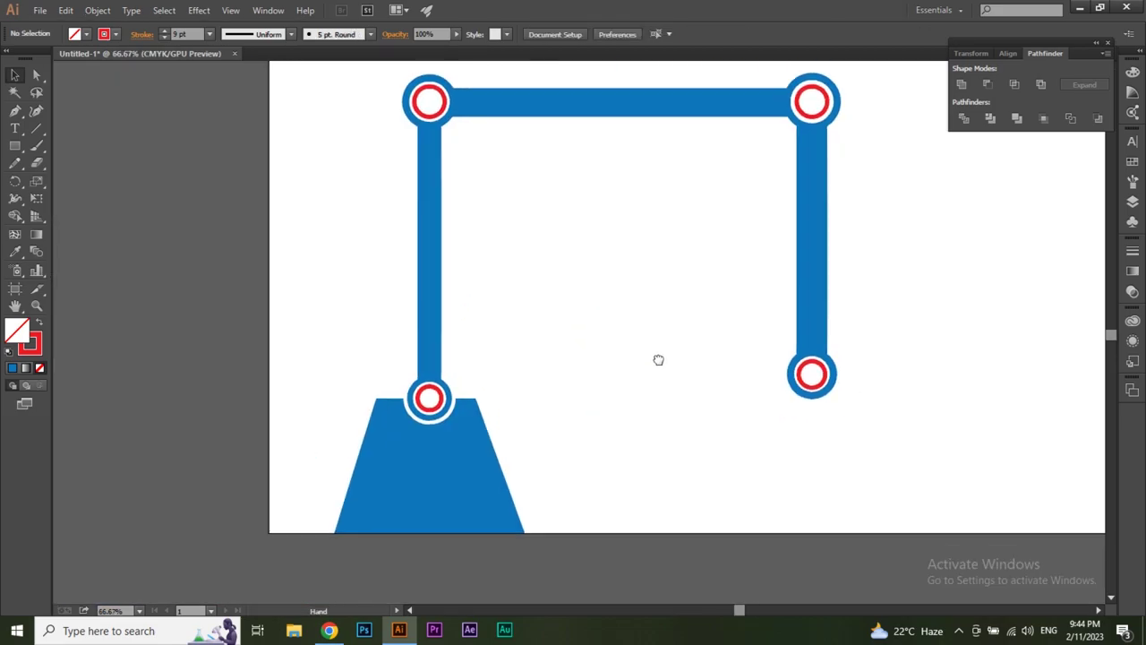
Step: Draw a trapezoid plate under the bottom joint and fill it with the arm's blue
ctrl+click(615, 347)
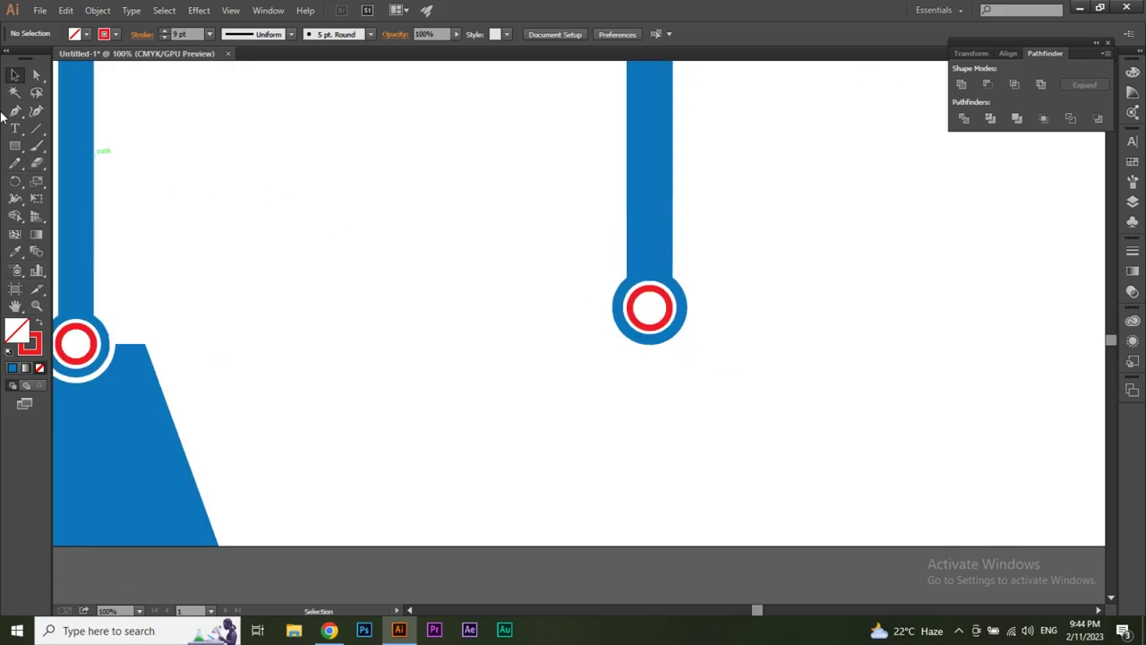
click(15, 111)
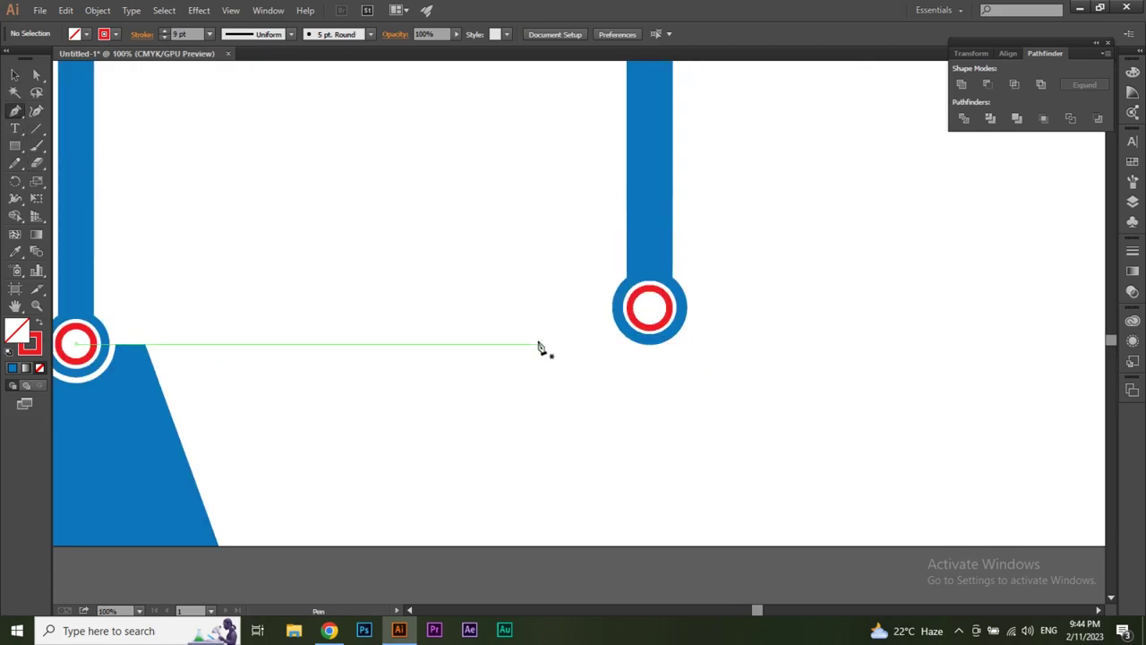
shift+click(752, 340)
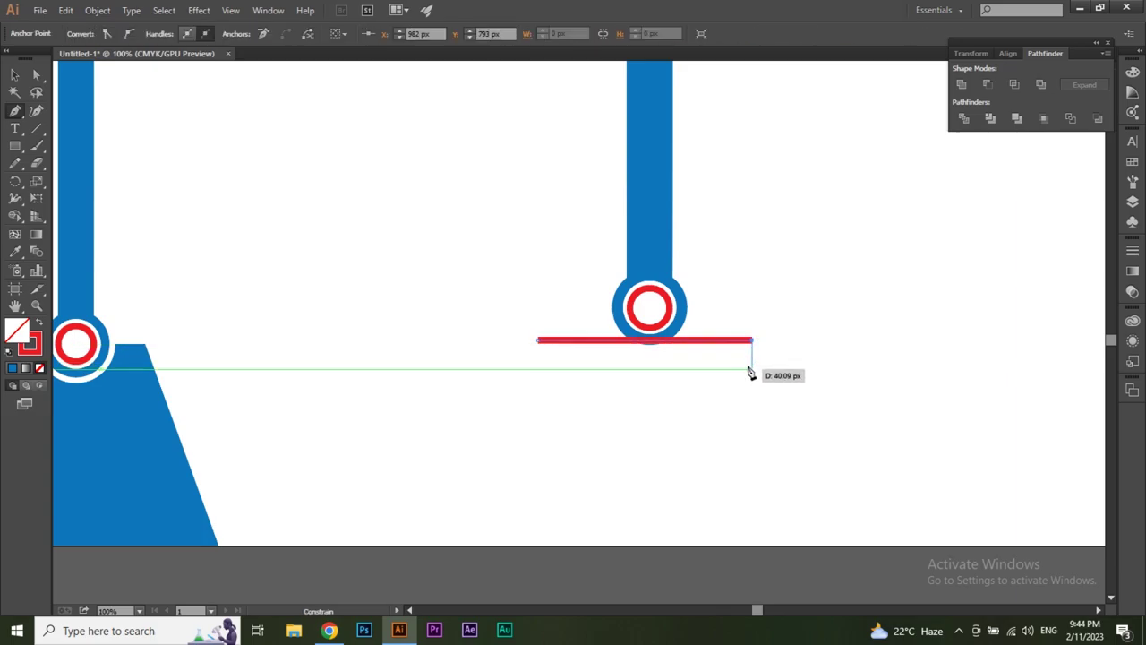
click(766, 368)
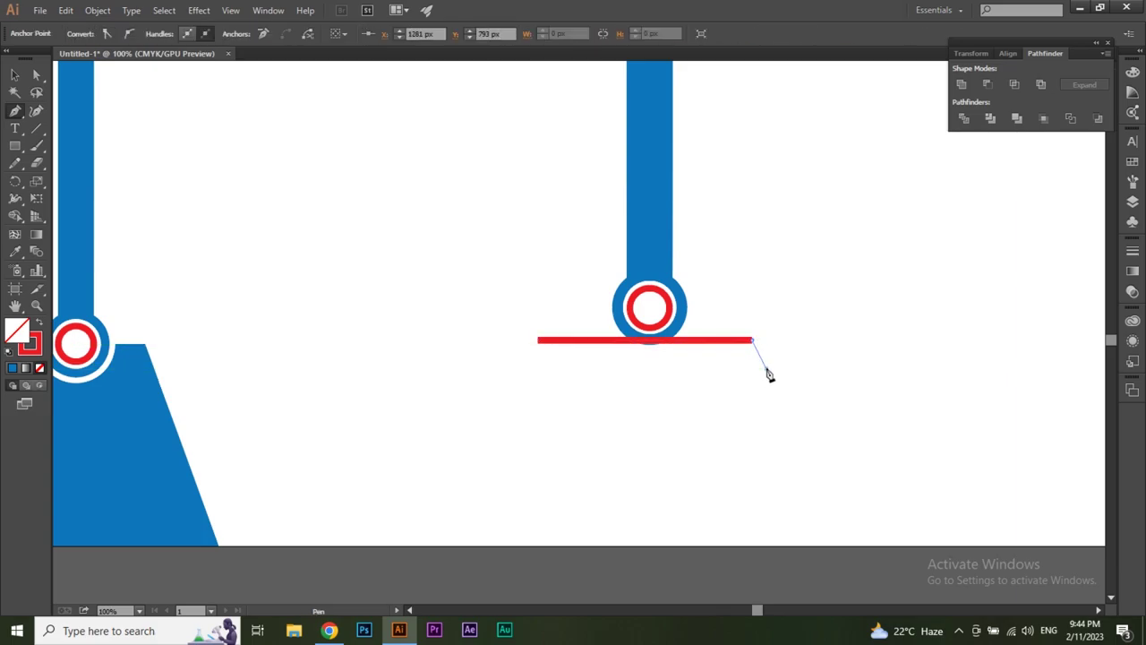
click(518, 367)
click(538, 340)
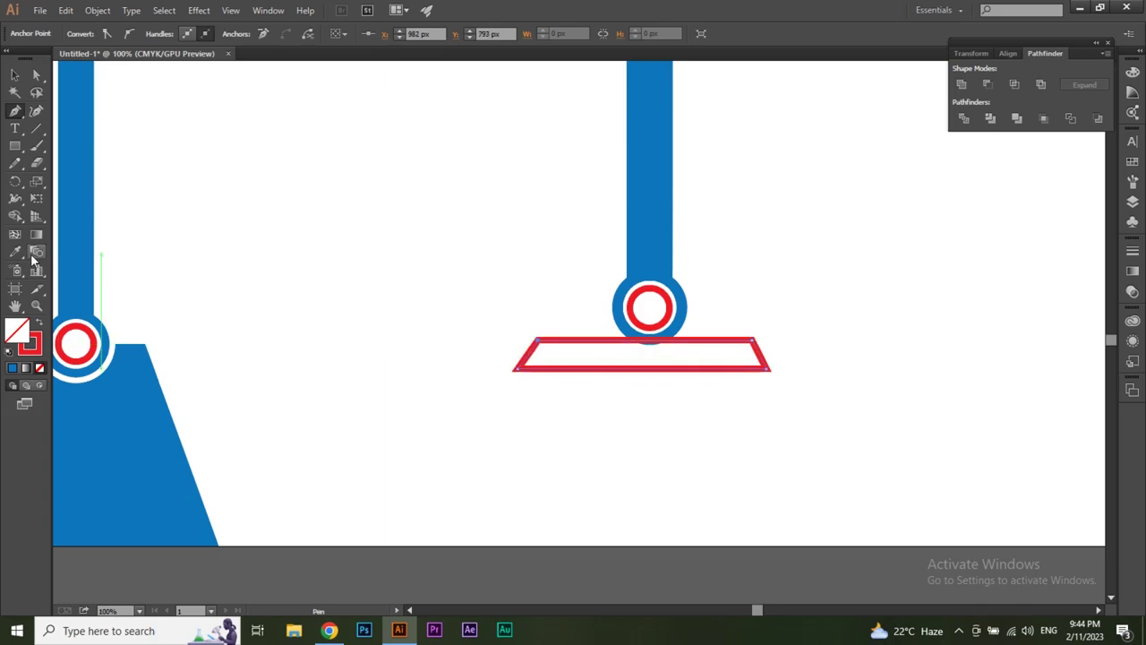
click(39, 324)
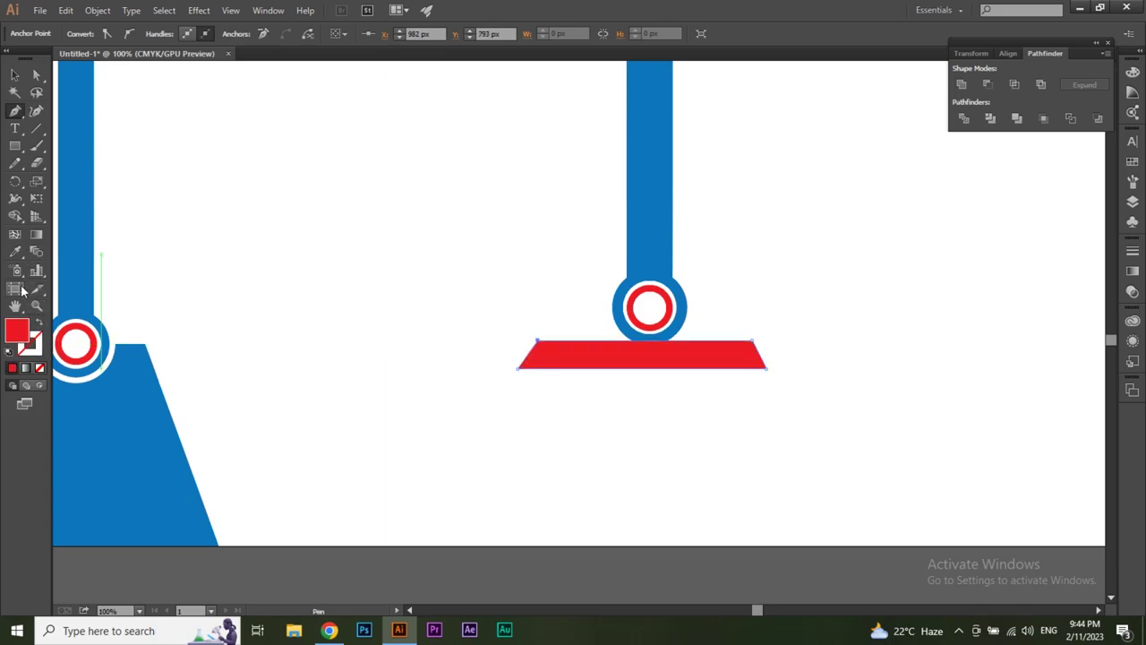
click(15, 252)
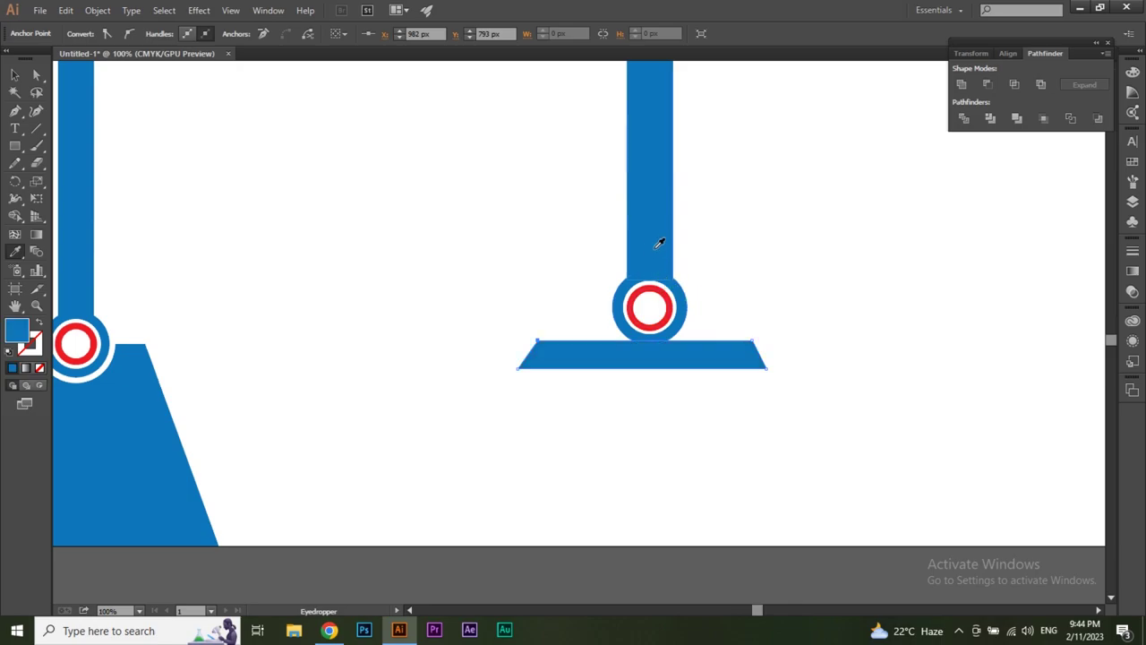
Step: Move the blue plate up so it meets the joint ring
click(20, 76)
key(ctrl+equal)
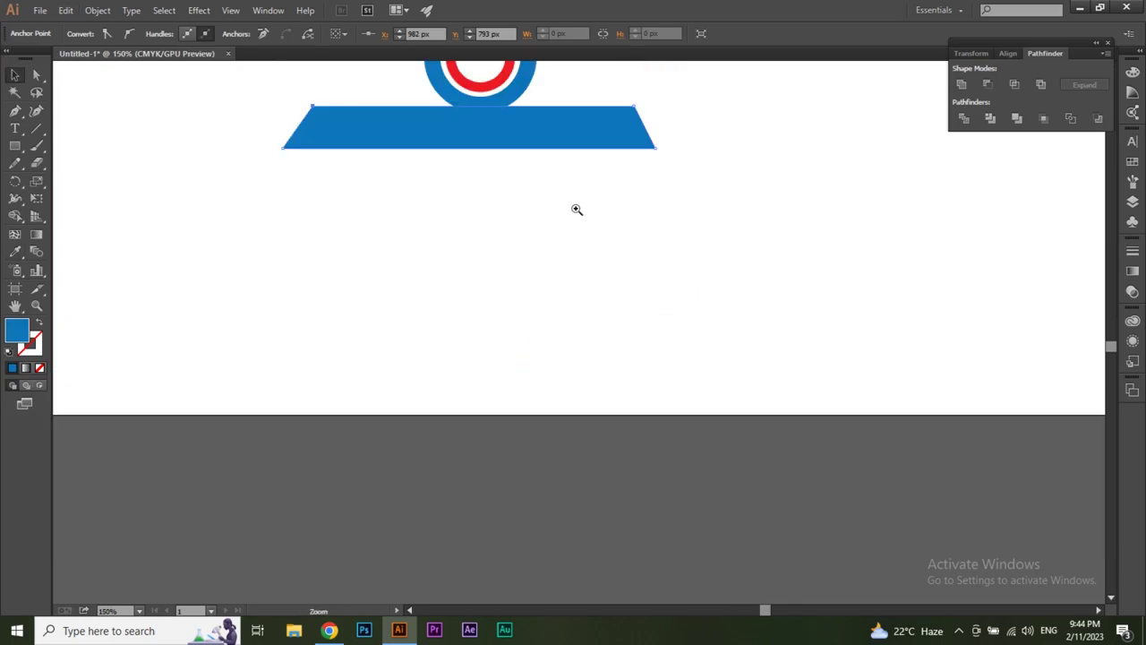
key(ctrl+equal)
drag(523, 254, 535, 244)
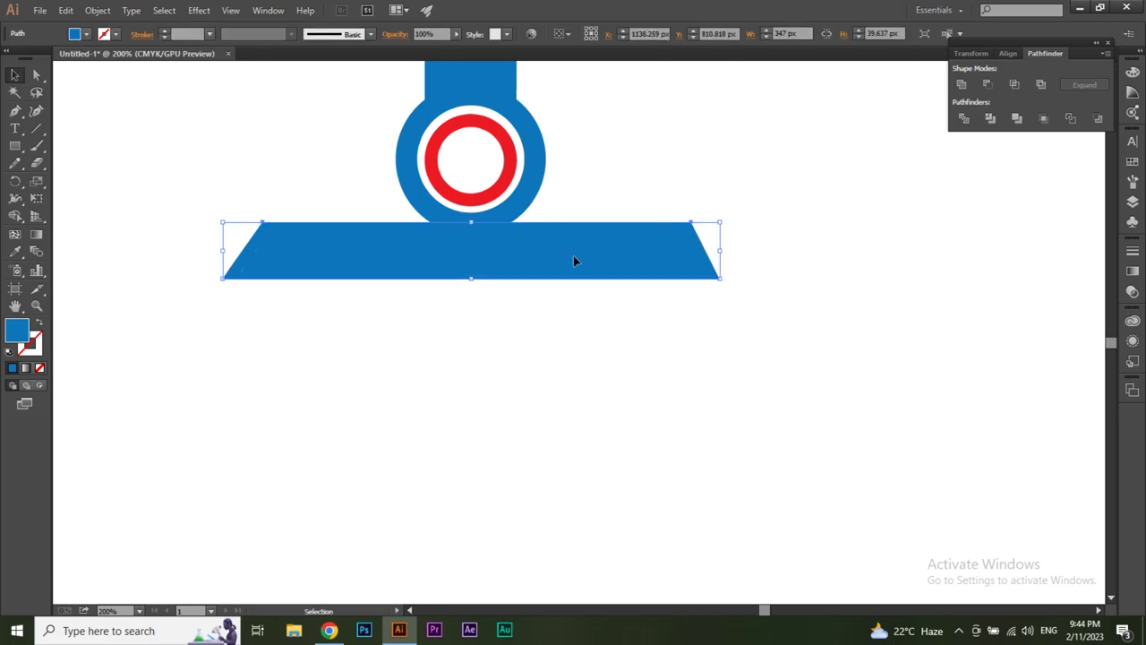
key(Up)
key(Up)
key(Up)
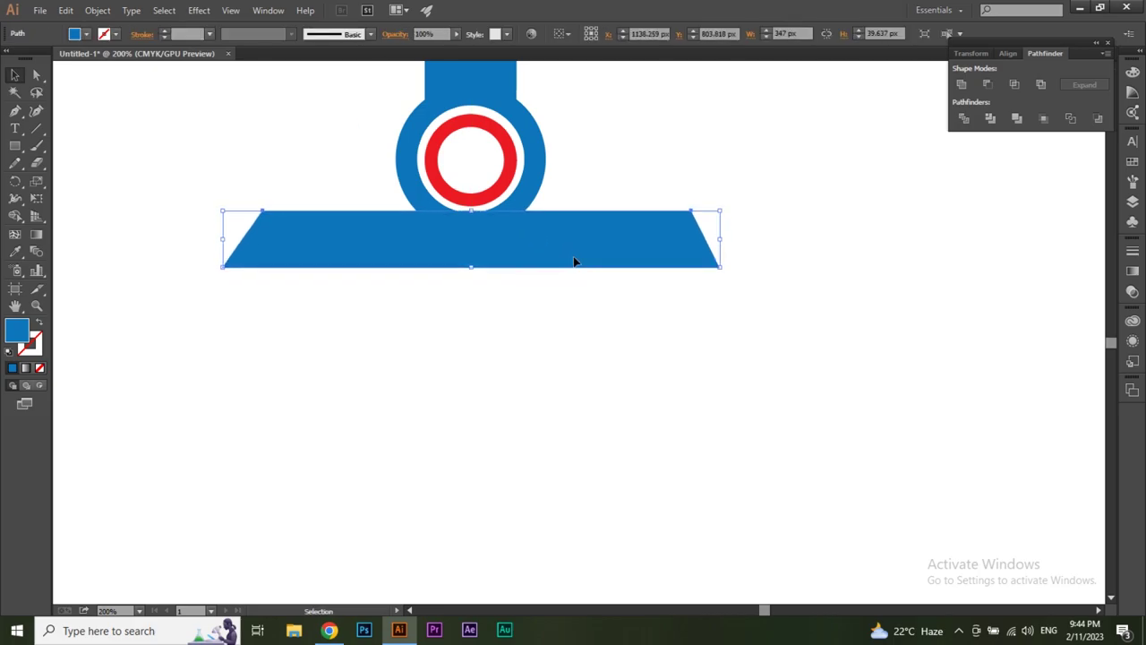
key(Up)
key(Up)
key(Down)
key(Down)
key(Down)
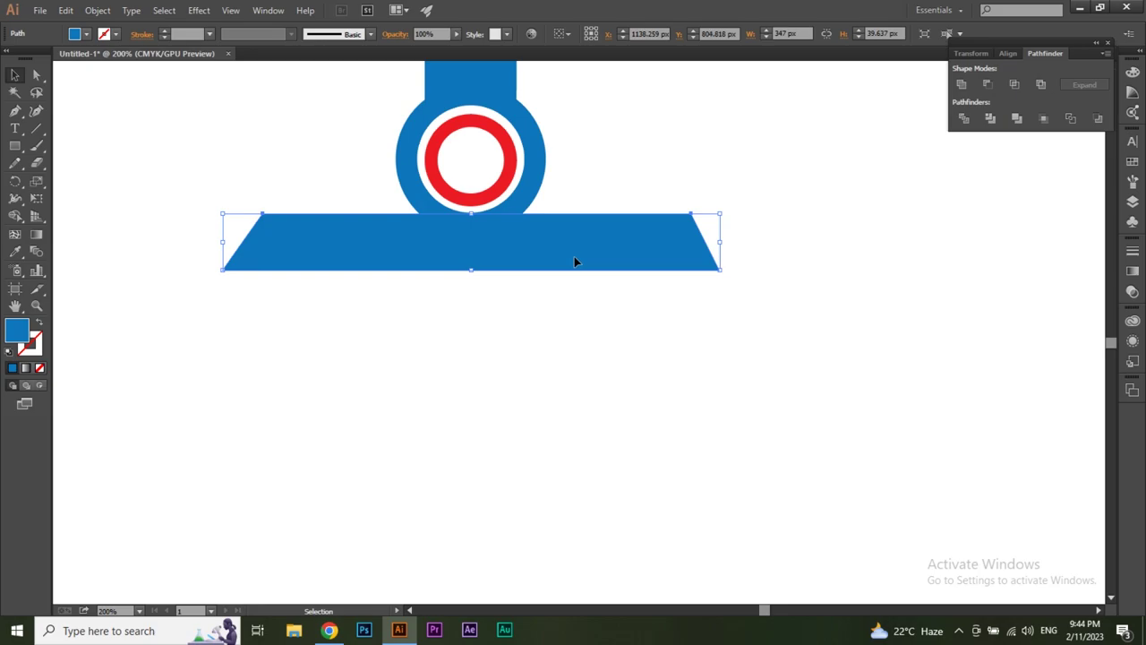
shift+click(532, 176)
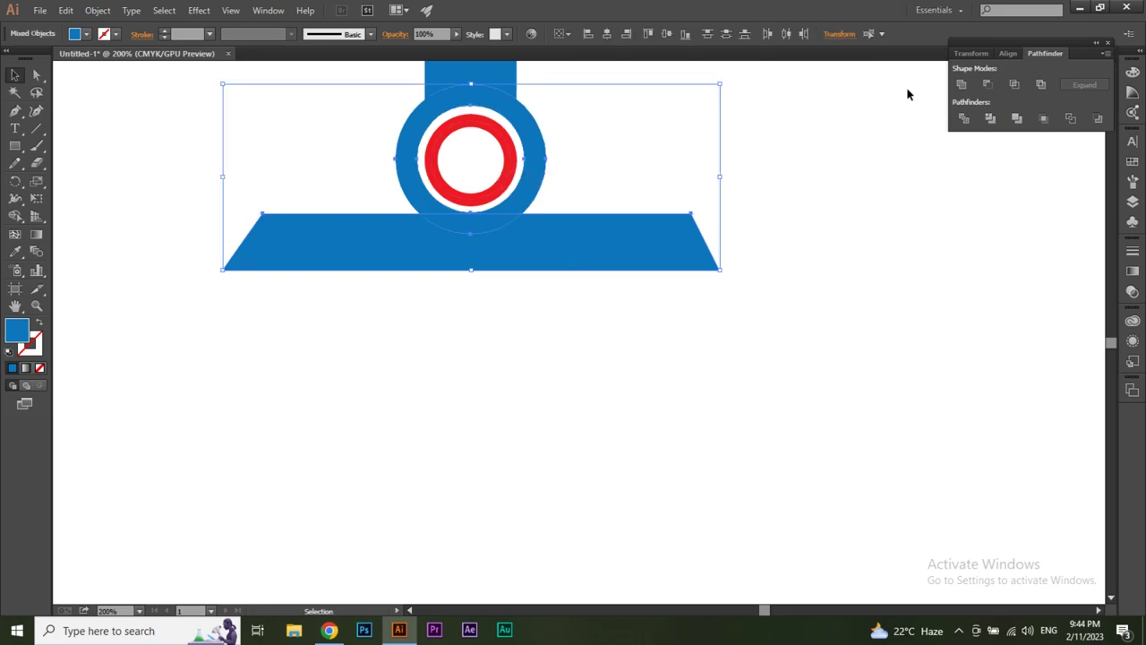
click(655, 177)
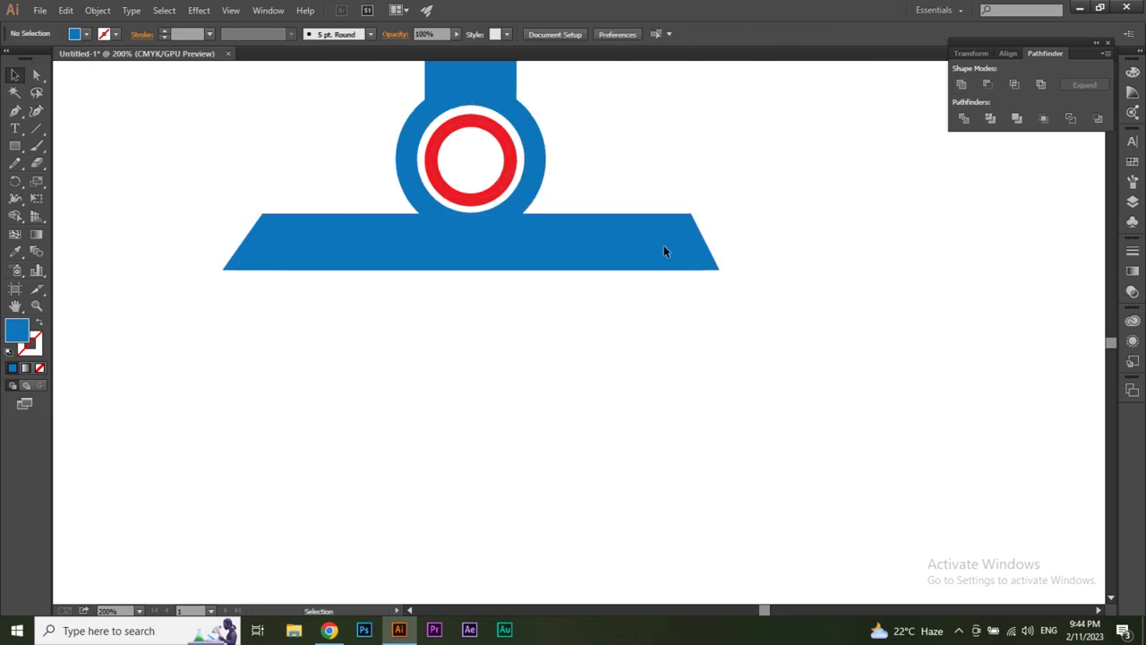
key(ctrl+minus)
mouse_move(621, 299)
mouse_down()
mouse_move(663, 275)
mouse_move(645, 317)
mouse_up()
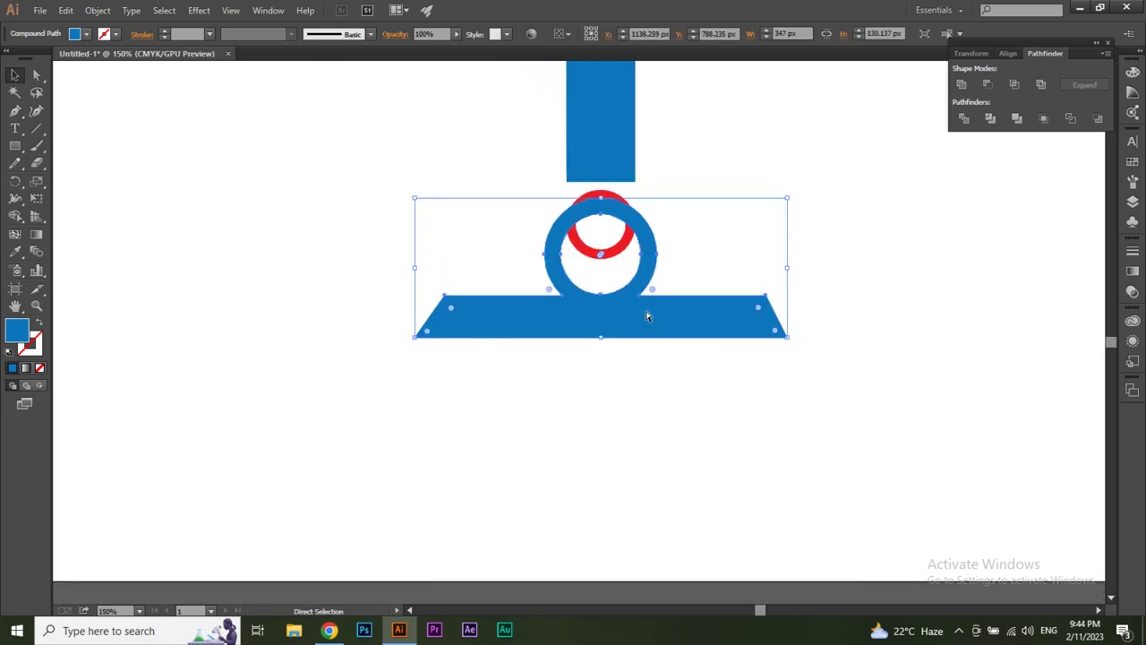
key(ctrl+z)
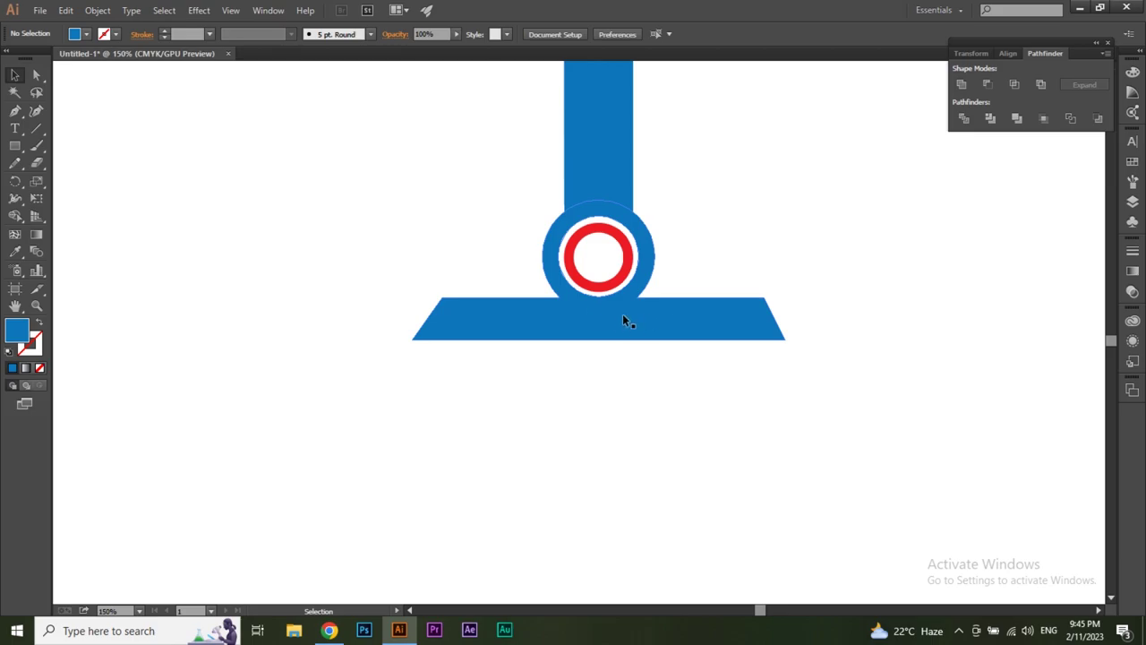
Step: Draw a slanted blue leg from the plate's left corner and duplicate it to the right
click(15, 111)
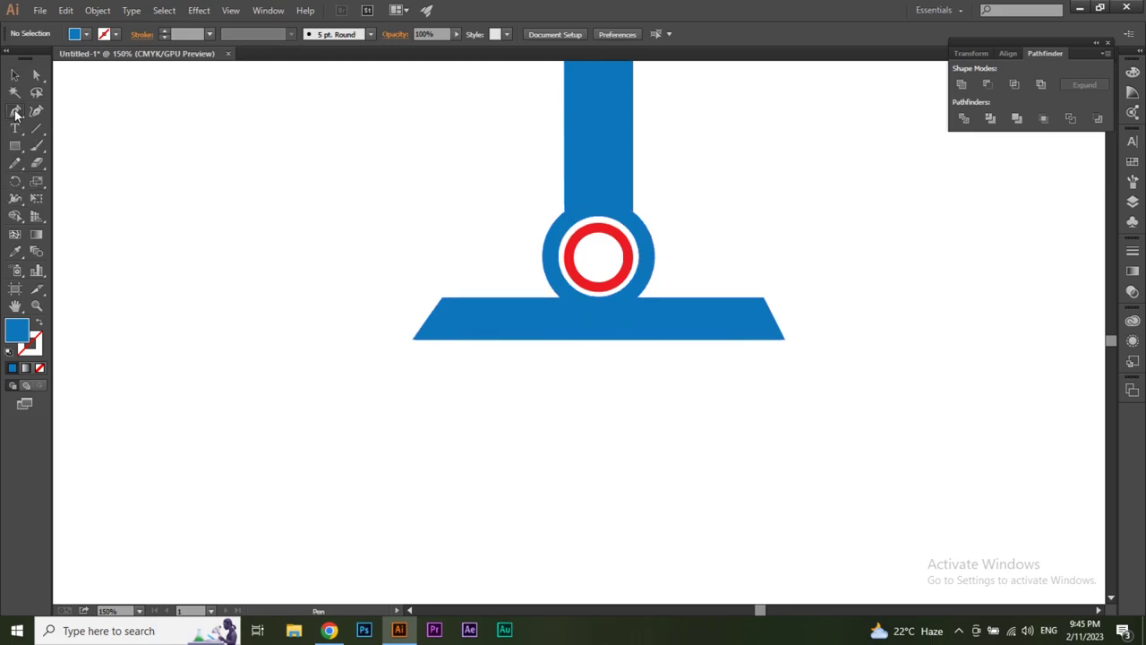
click(382, 490)
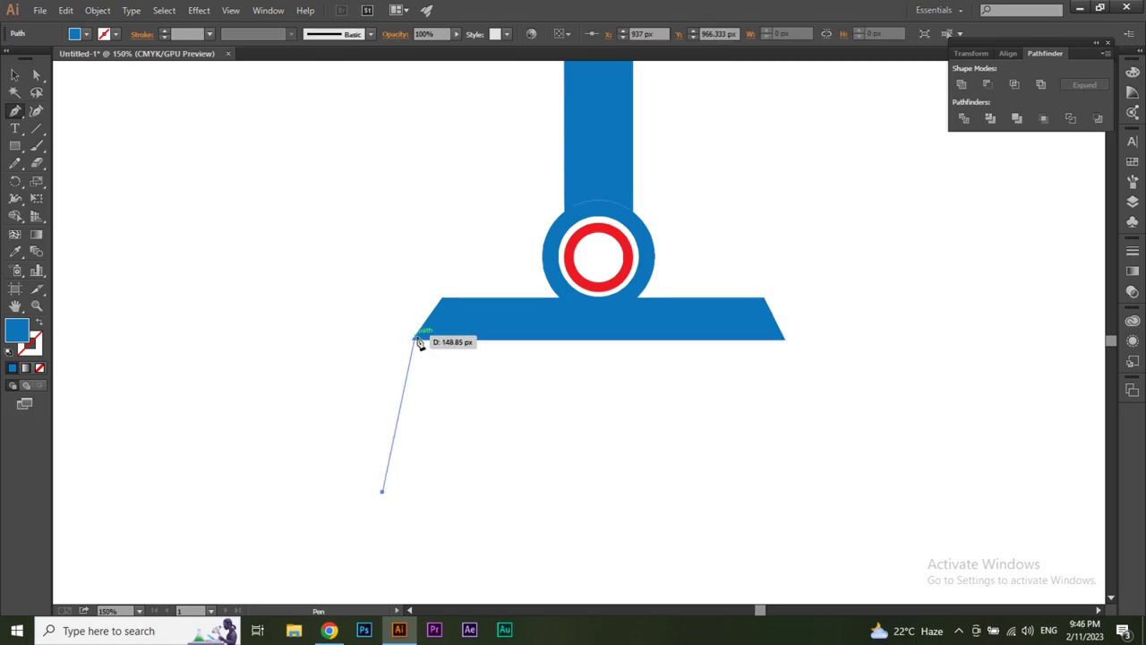
click(414, 336)
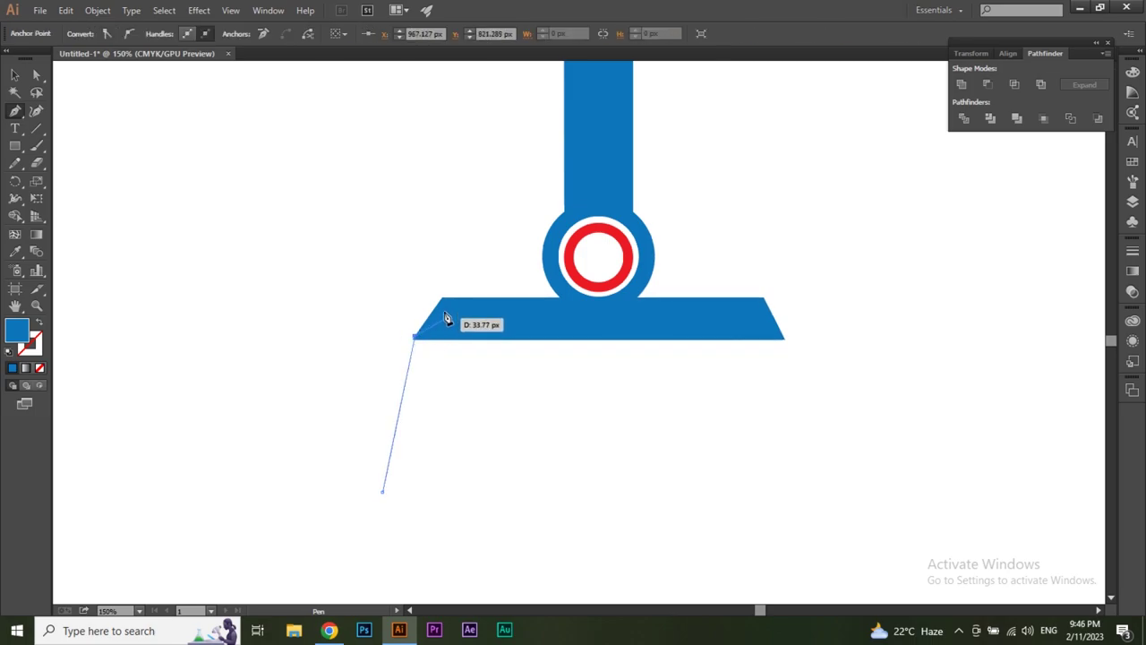
click(441, 297)
click(462, 298)
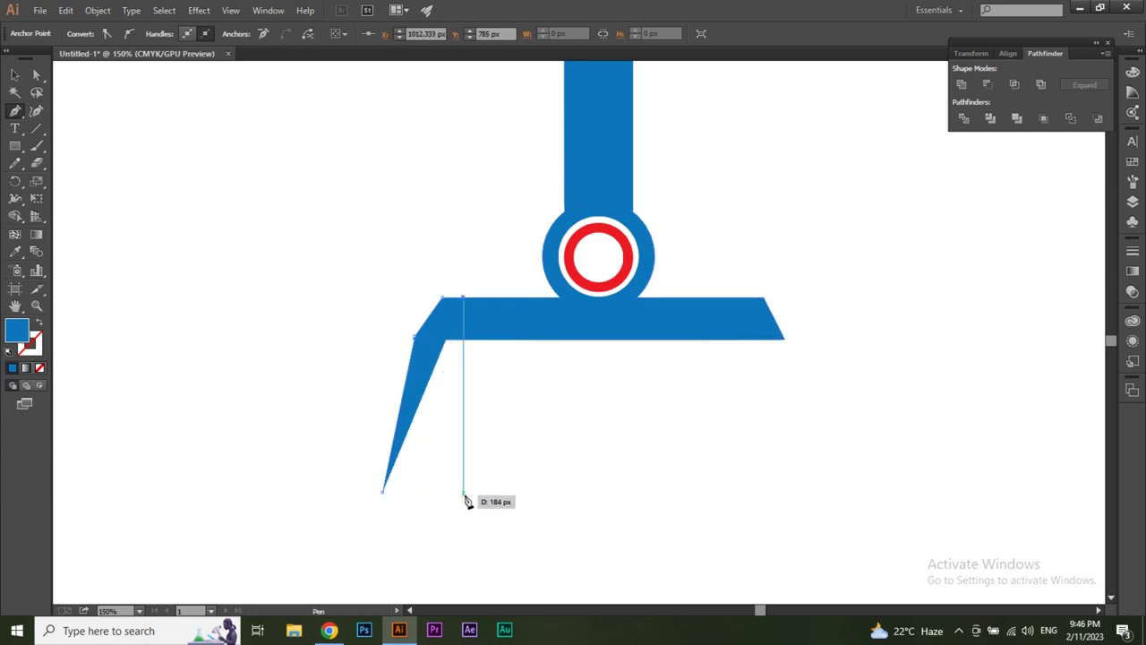
click(431, 491)
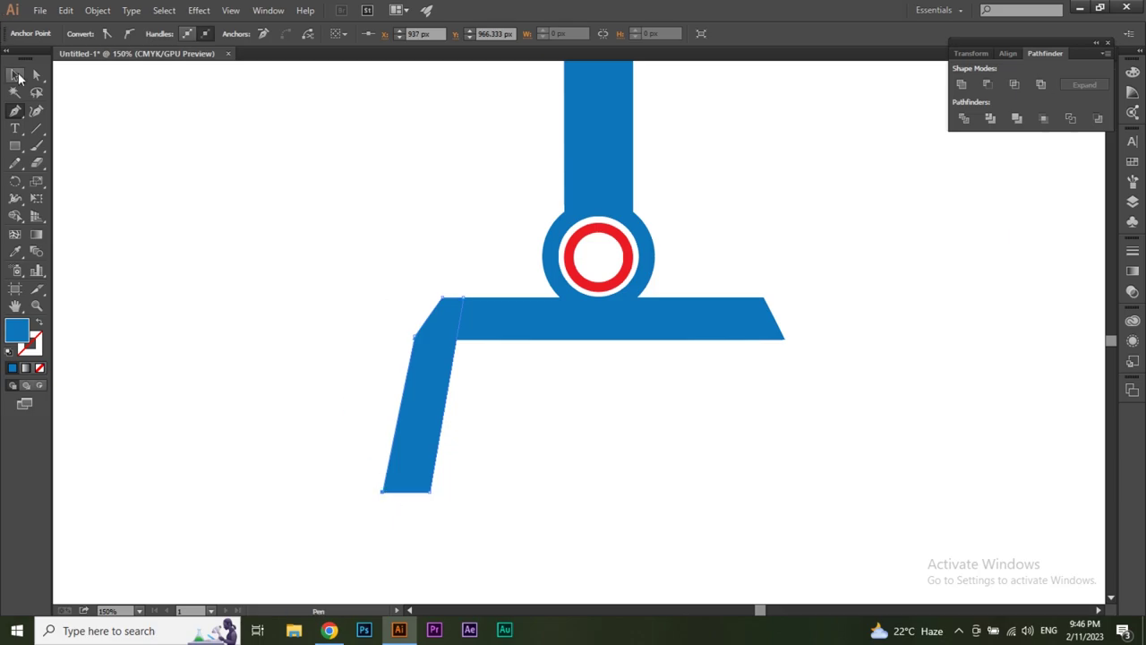
click(18, 77)
drag(422, 397, 749, 396)
Step: Reflect the copied leg across a vertical axis and place it under the plate's right end
right_click(750, 396)
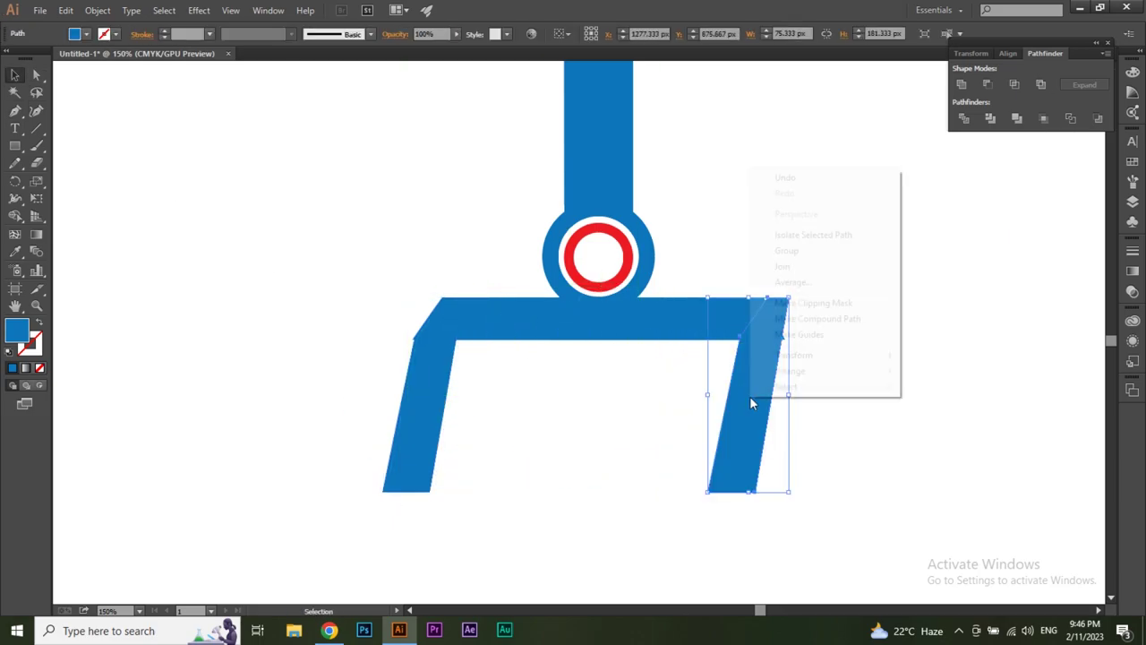
mouse_move(794, 355)
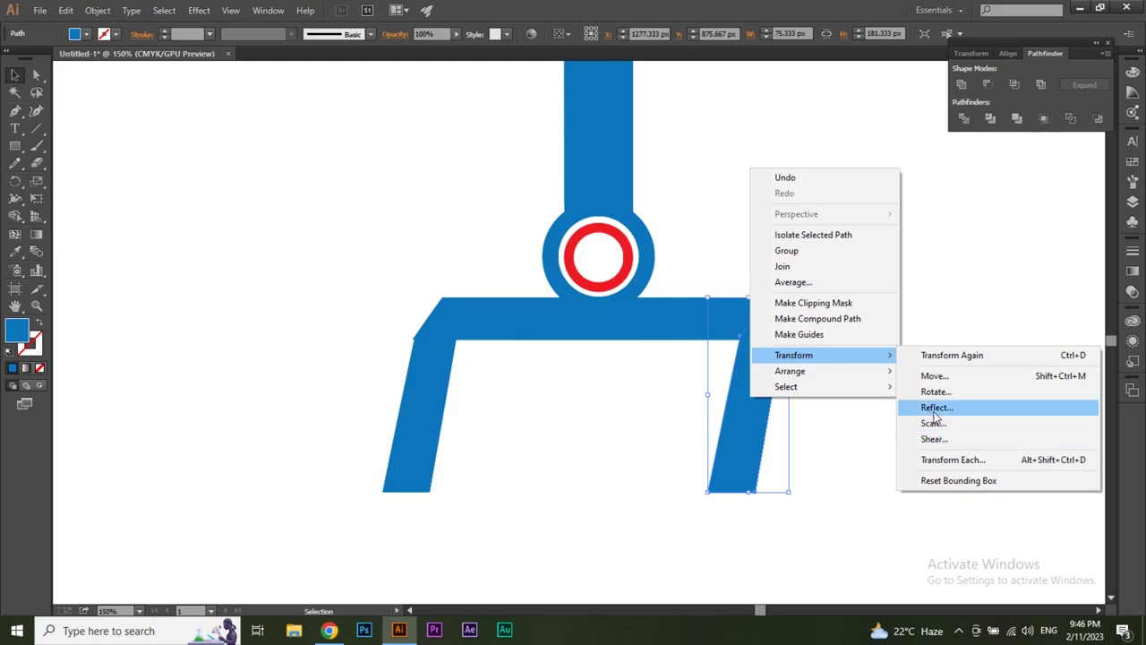
click(934, 410)
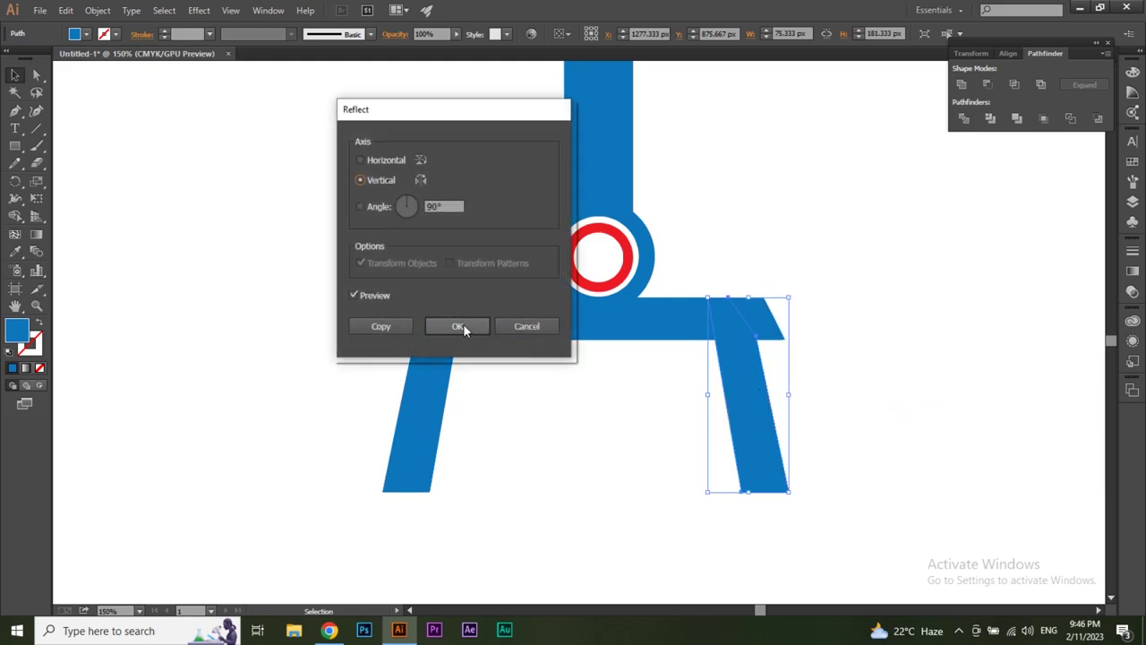
click(457, 326)
mouse_move(727, 388)
mouse_down()
mouse_move(775, 384)
mouse_move(777, 371)
mouse_up()
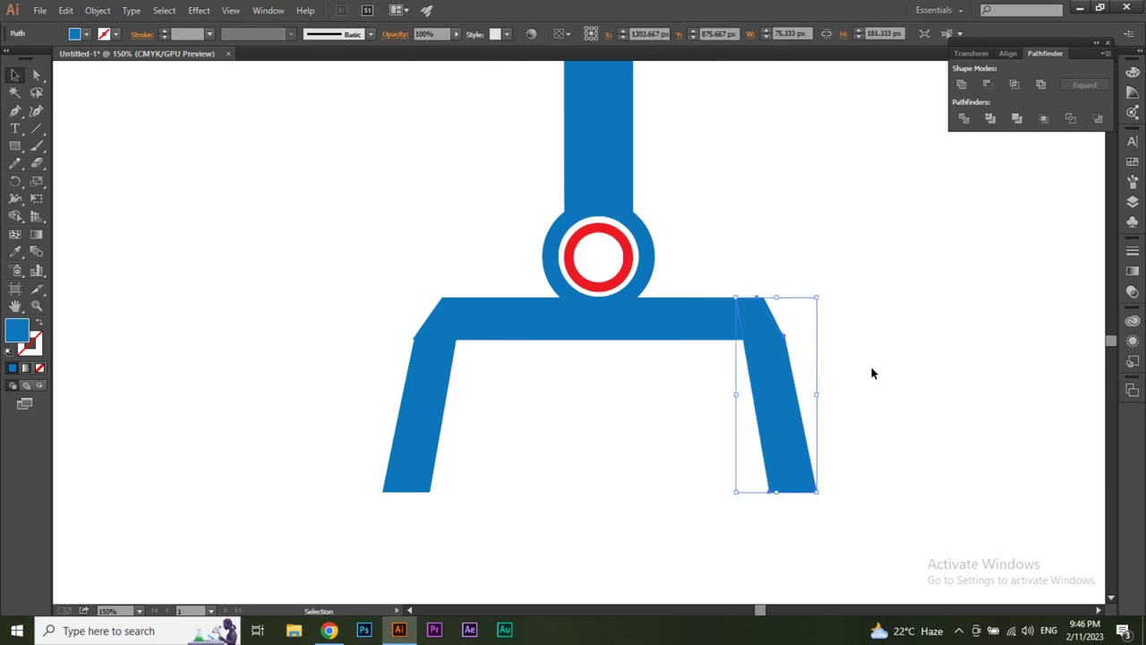
key(Left)
key(Left)
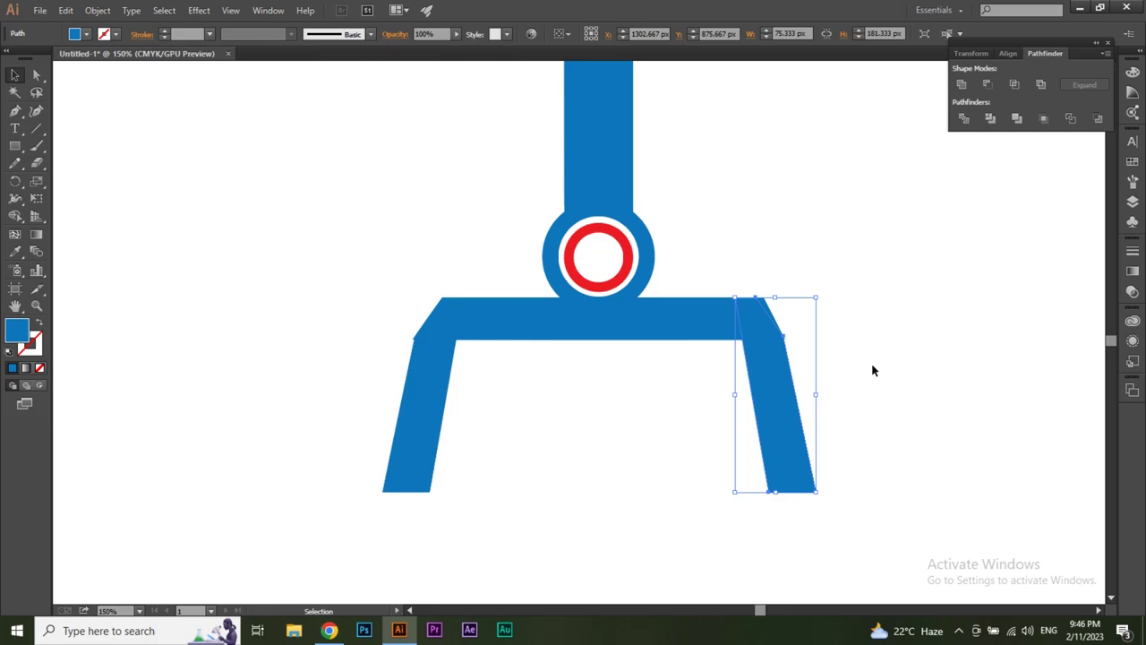
Step: Drag the right leg's top anchors onto the crossbar's corner and edge
click(871, 363)
key(z)
click(742, 329)
click(558, 313)
click(558, 322)
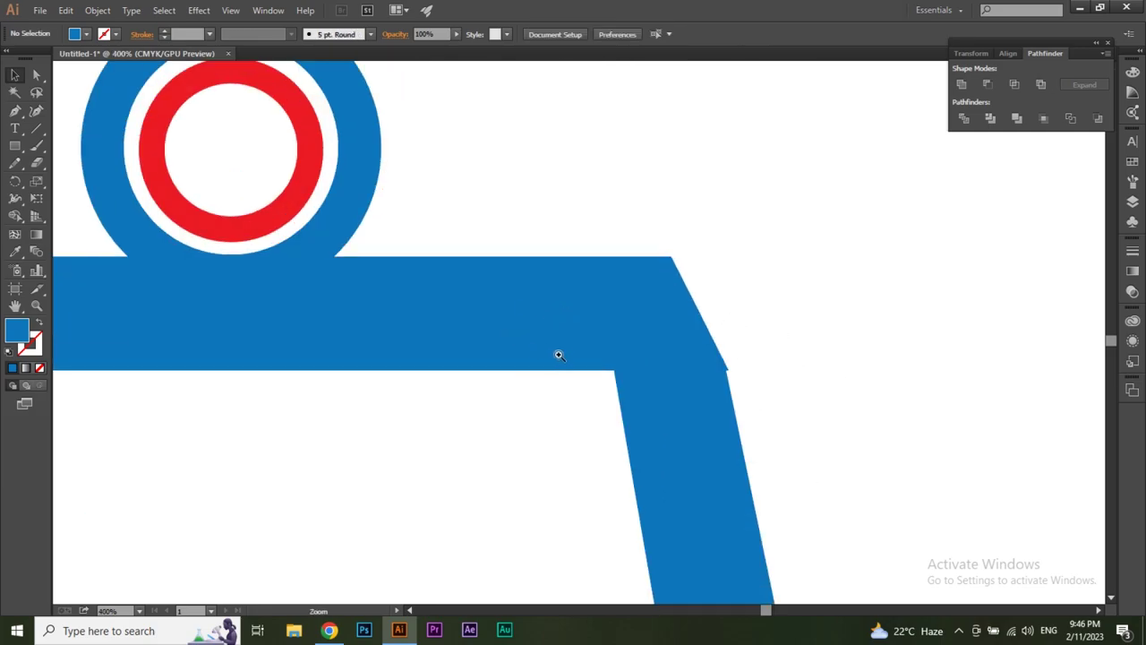
click(558, 353)
click(763, 349)
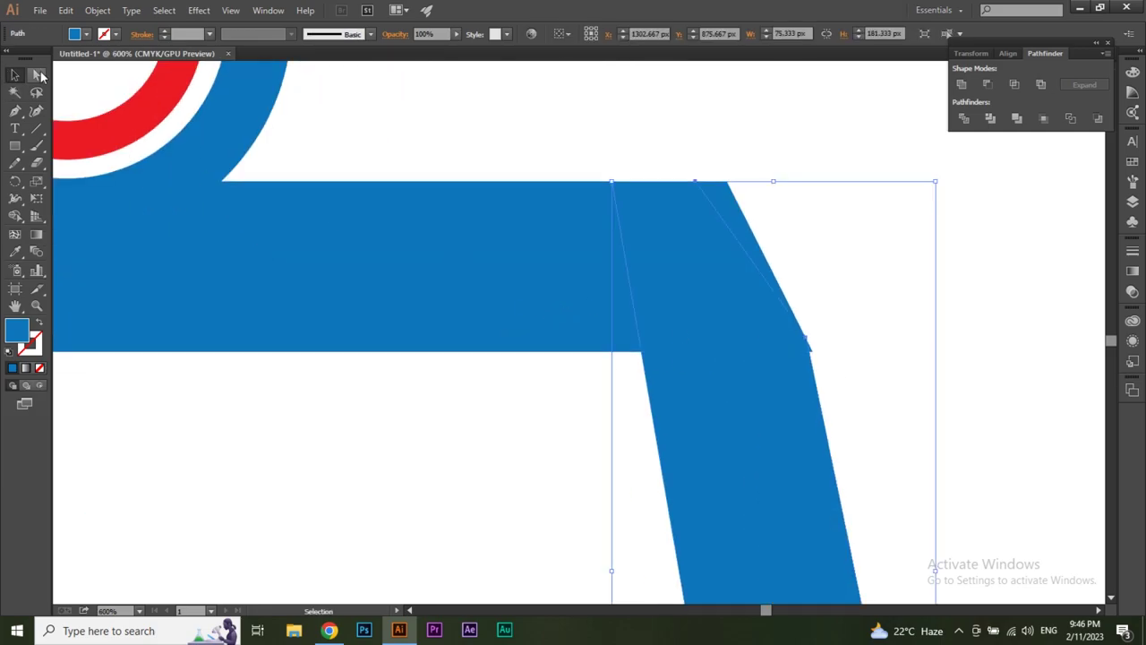
key(a)
click(807, 344)
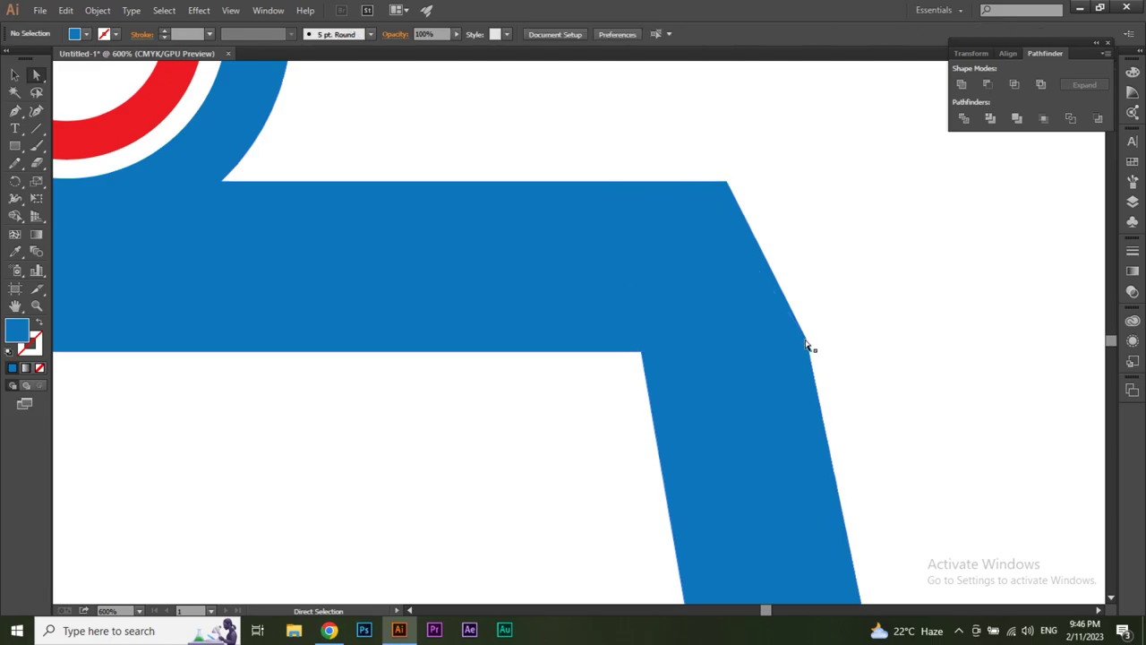
drag(807, 340, 812, 351)
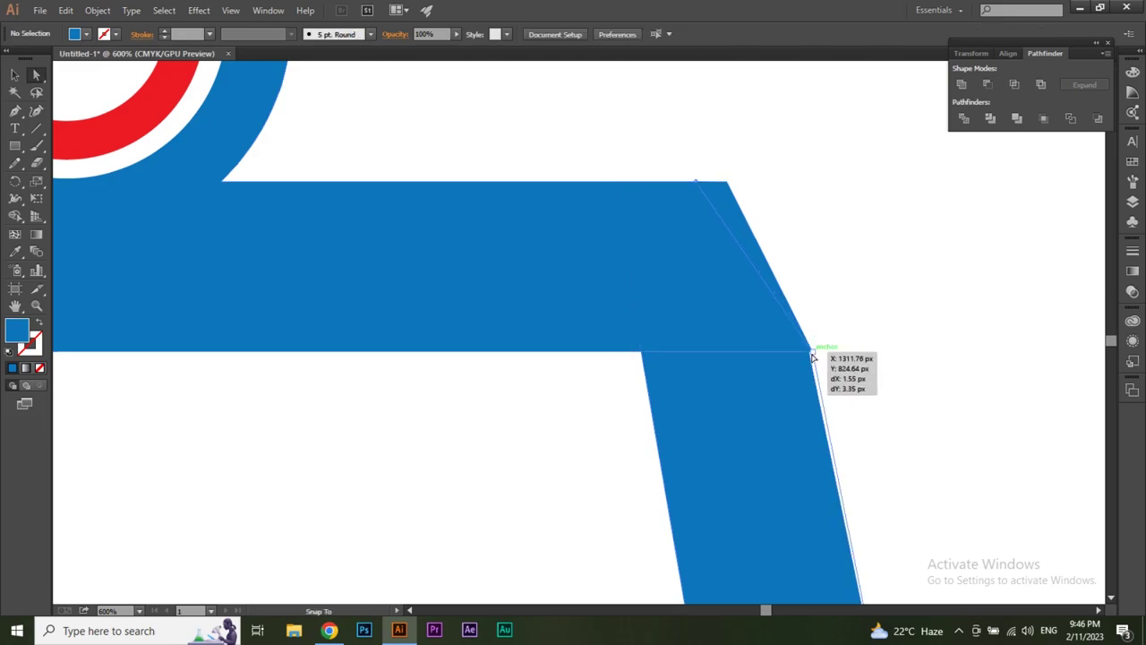
click(697, 182)
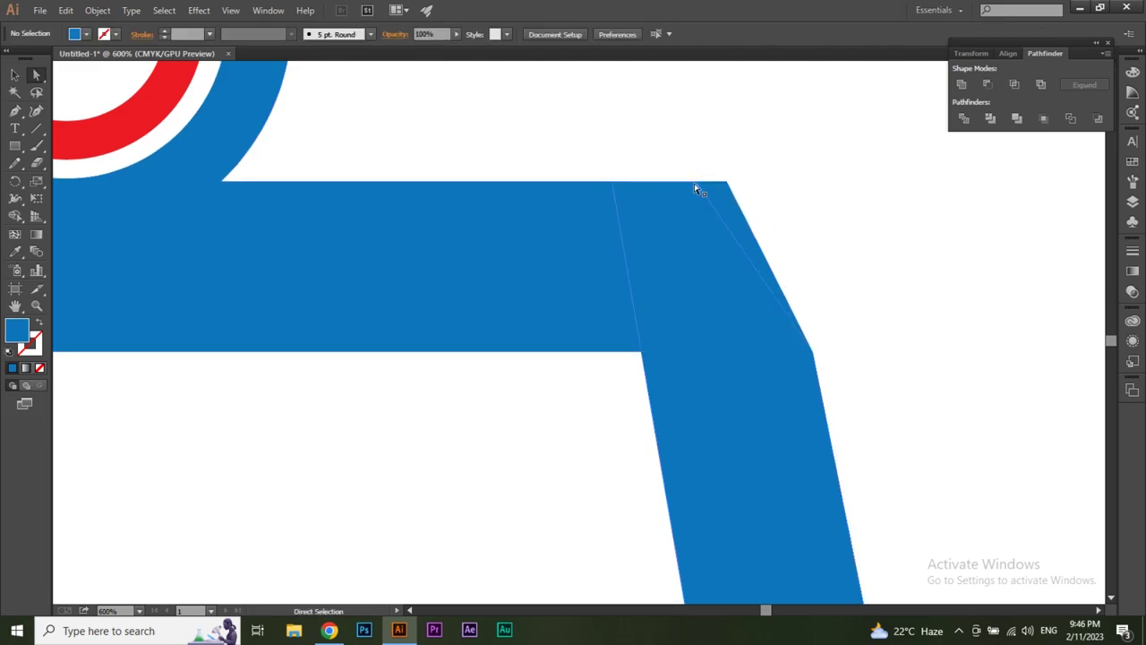
drag(695, 185, 717, 184)
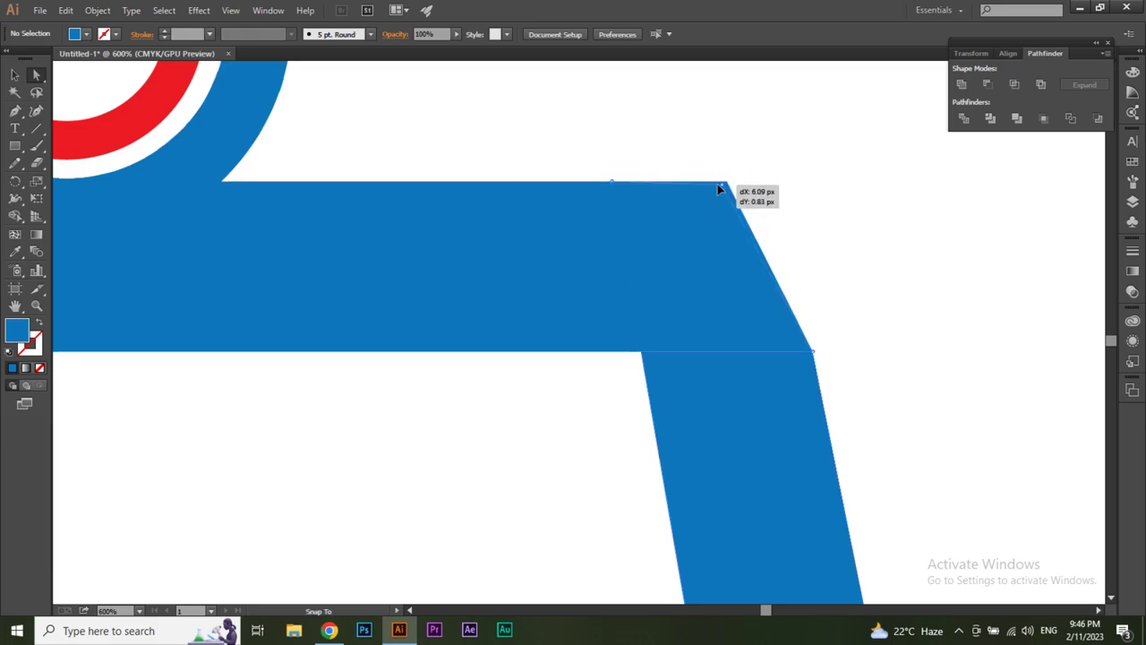
drag(717, 183, 721, 239)
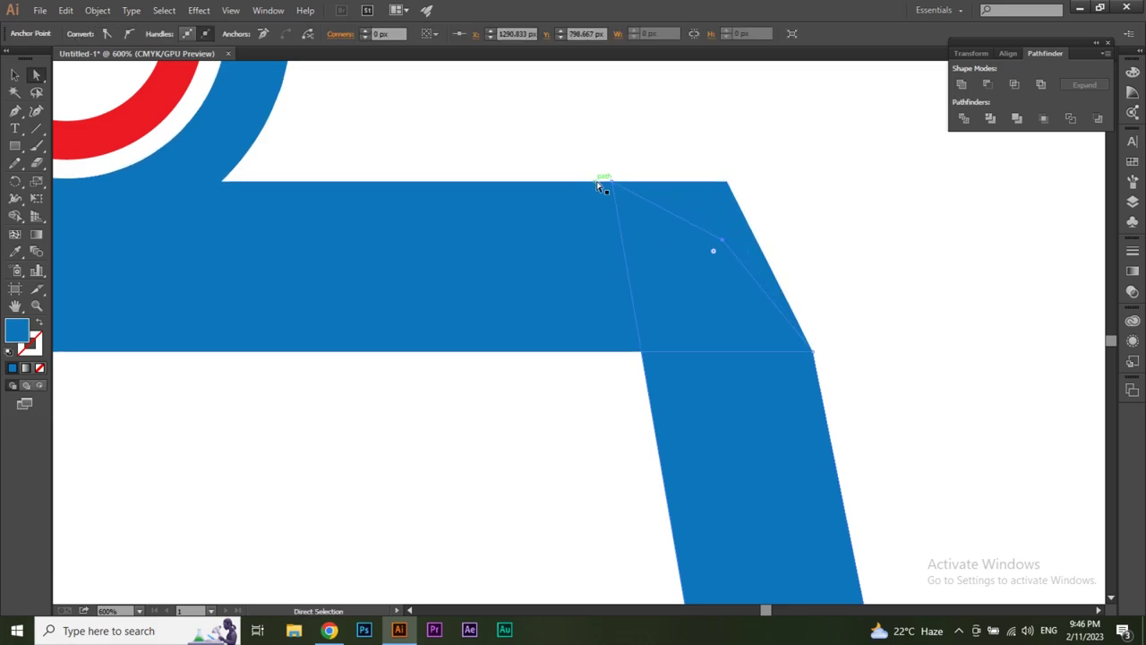
drag(612, 183, 640, 262)
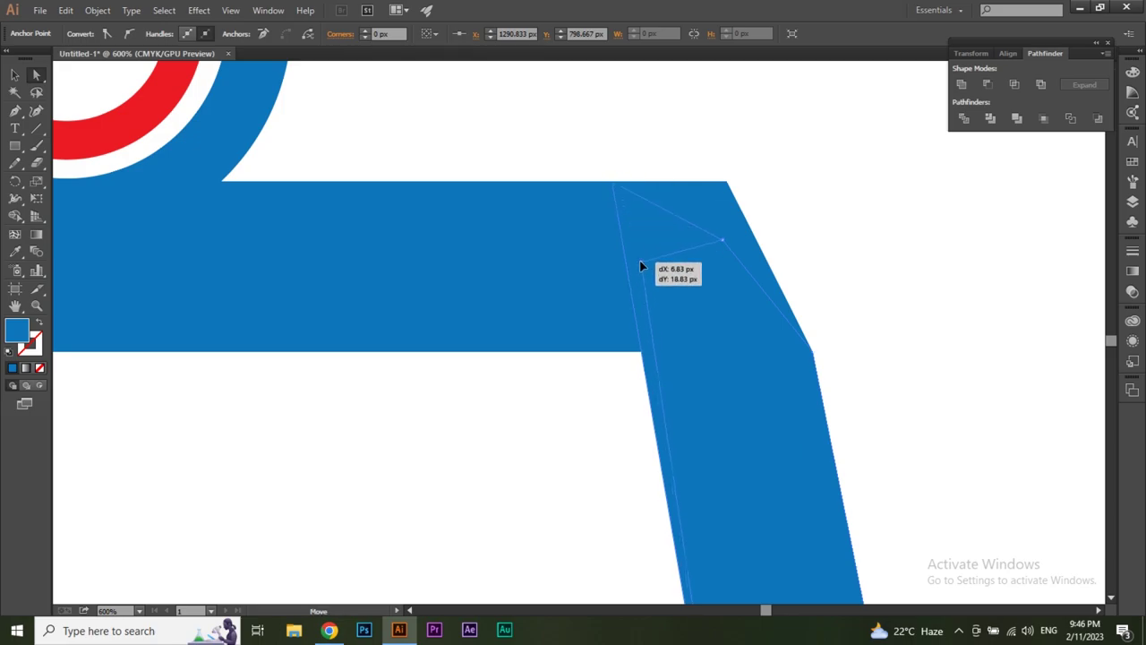
Step: Tuck the left leg's top anchors down inside the crossbar
scroll(662, 299, down, 2)
scroll(583, 313, down, 1)
scroll(376, 320, left, 3)
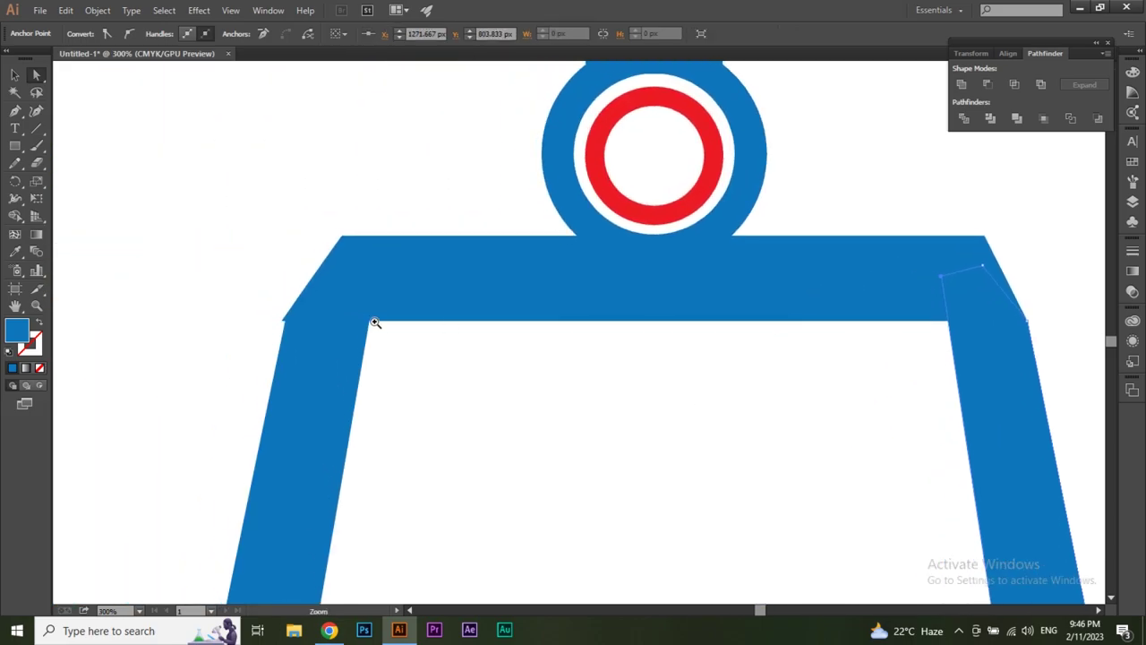
scroll(560, 223, up, 2)
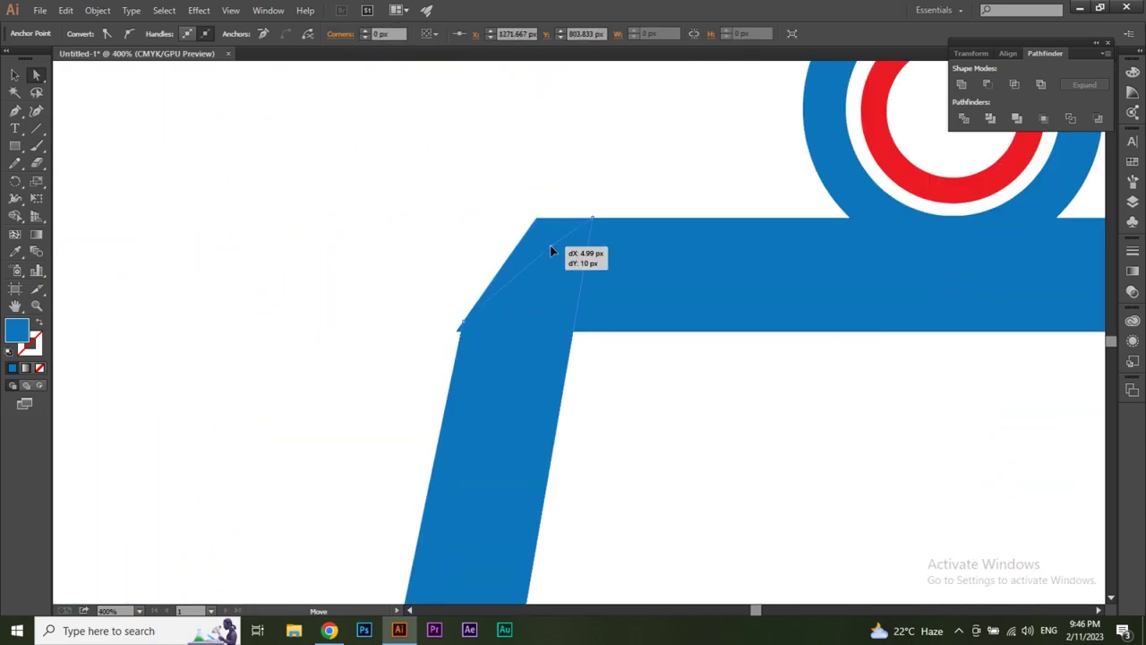
drag(550, 251, 548, 257)
drag(589, 225, 583, 282)
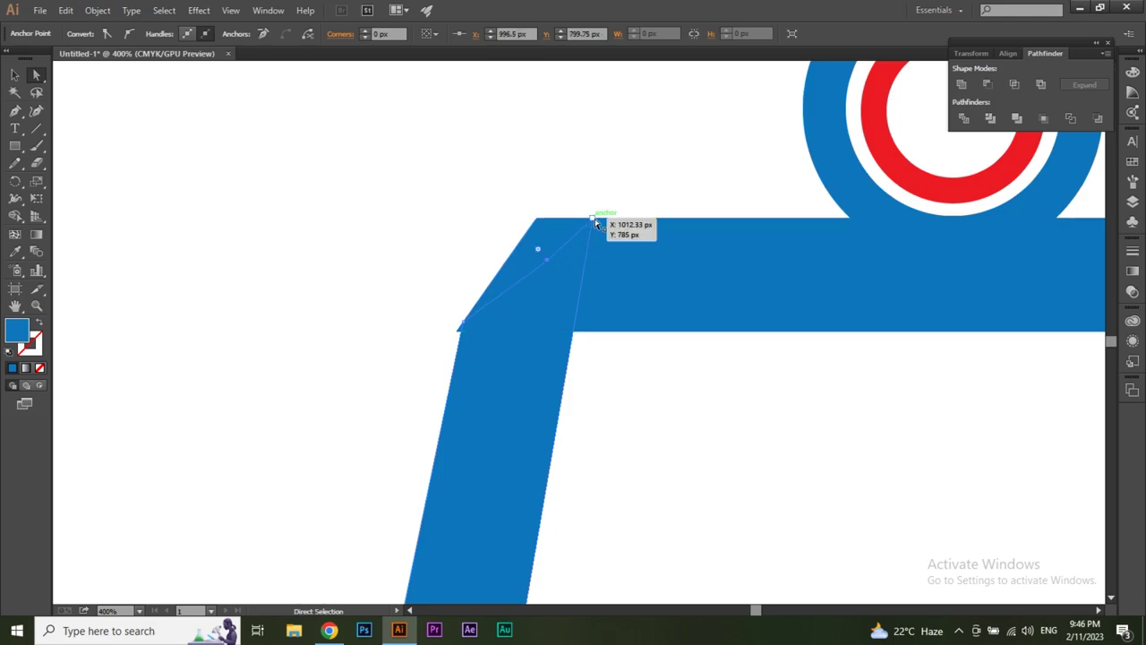
Step: Snap the left leg's outer corner to the crossbar corner, then view the whole arm
click(14, 75)
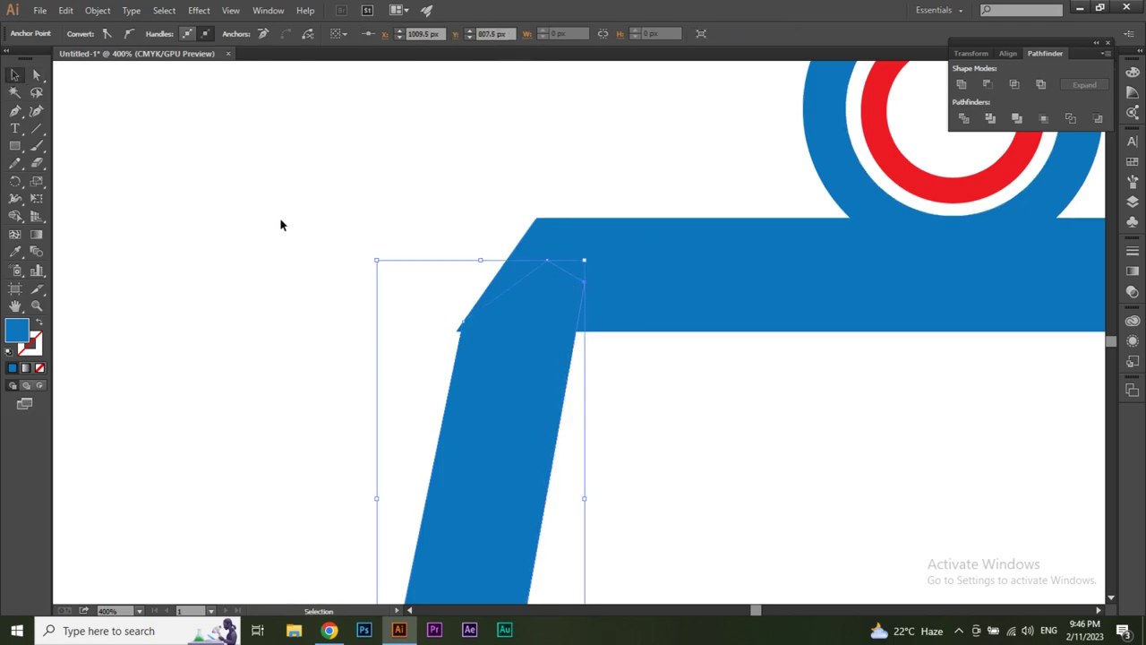
ctrl+alt+click(358, 241)
ctrl+click(788, 454)
ctrl+click(674, 340)
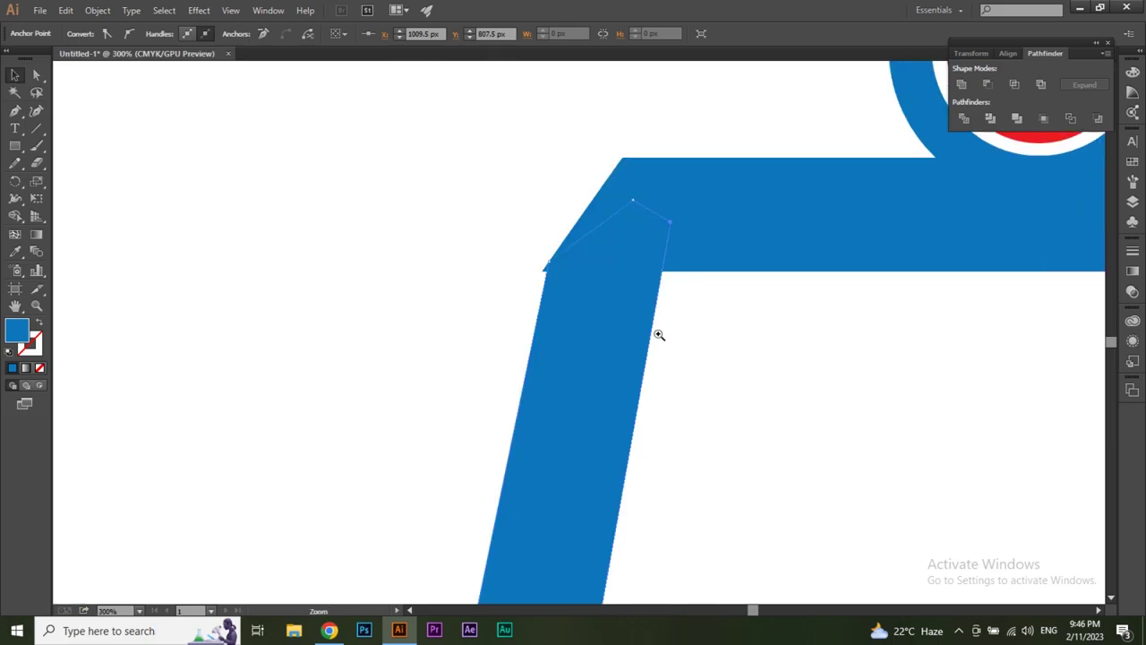
ctrl+click(657, 332)
ctrl+click(431, 238)
click(36, 75)
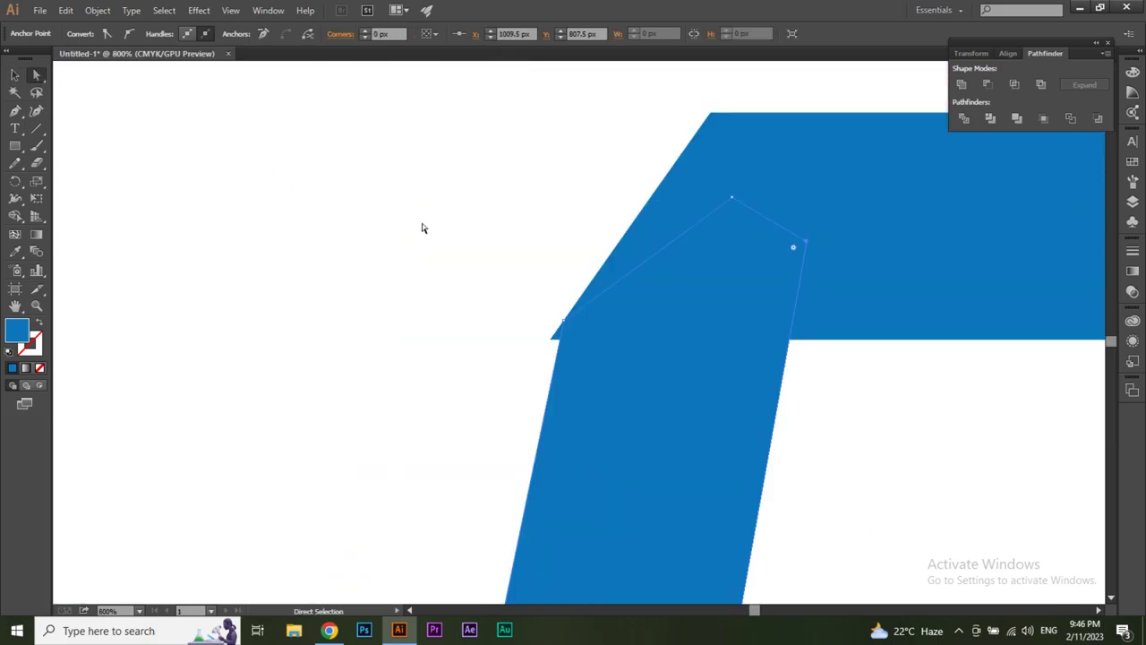
drag(565, 326, 552, 338)
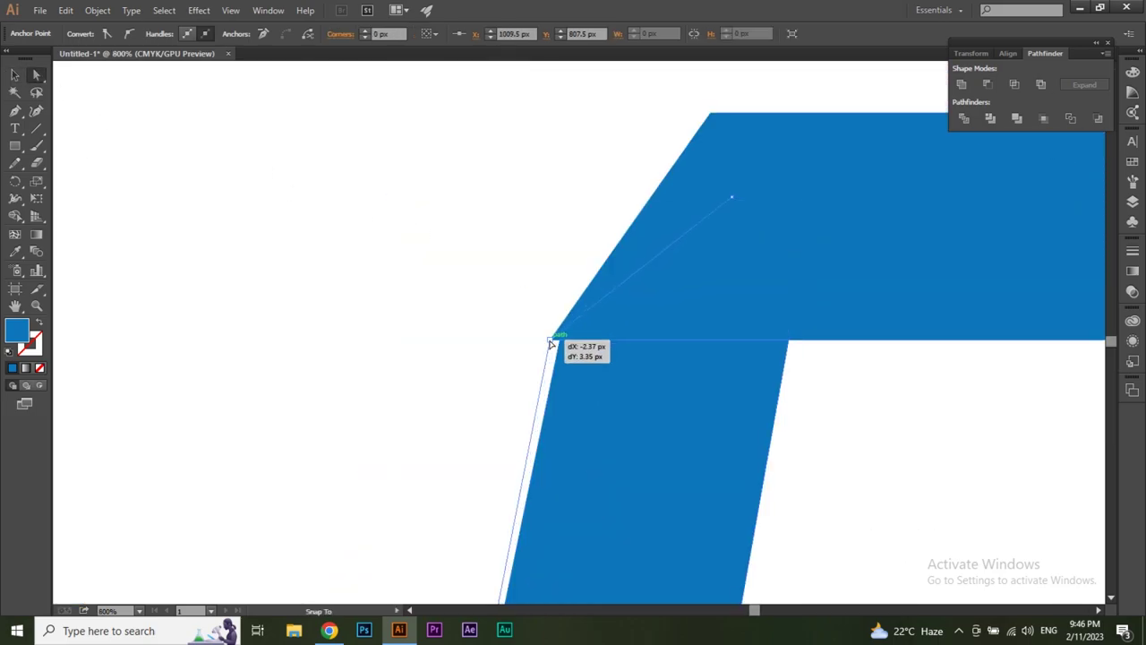
click(452, 271)
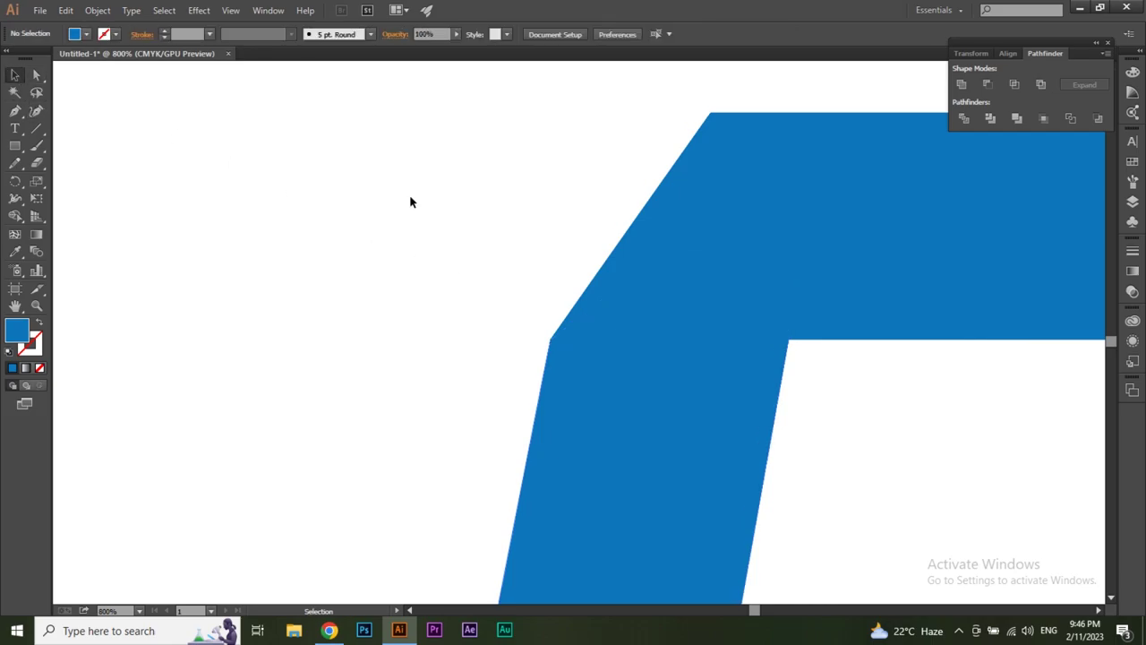
ctrl+alt+click(572, 297)
ctrl+alt+click(571, 297)
ctrl+alt+click(571, 297)
ctrl+alt+click(571, 297)
ctrl+alt+click(571, 297)
ctrl+alt+click(571, 297)
ctrl+alt+click(572, 297)
ctrl+alt+click(571, 297)
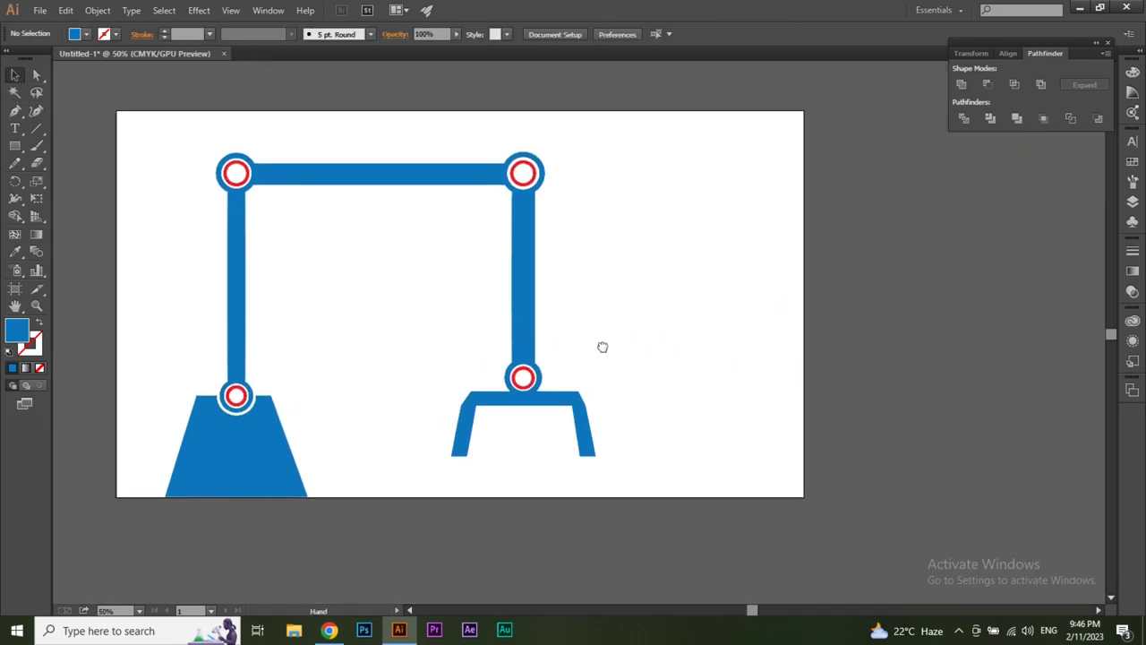
Step: Scale all the robotic arm shapes down and move them about 127 px left
ctrl+click(570, 399)
ctrl+alt+click(588, 373)
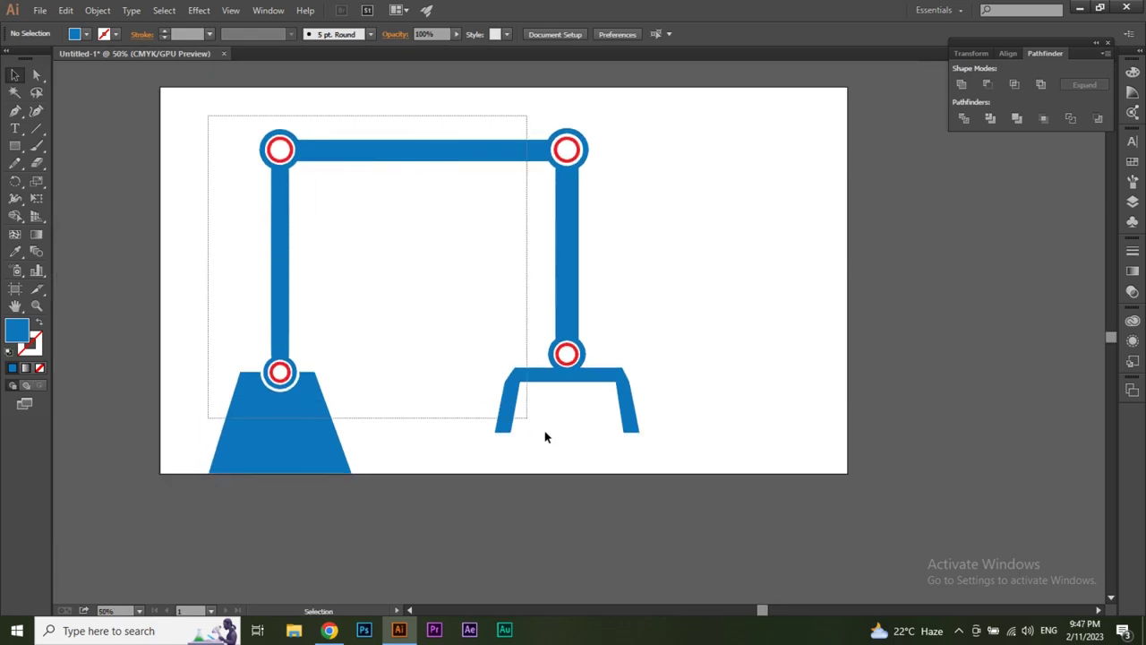
drag(207, 120, 675, 500)
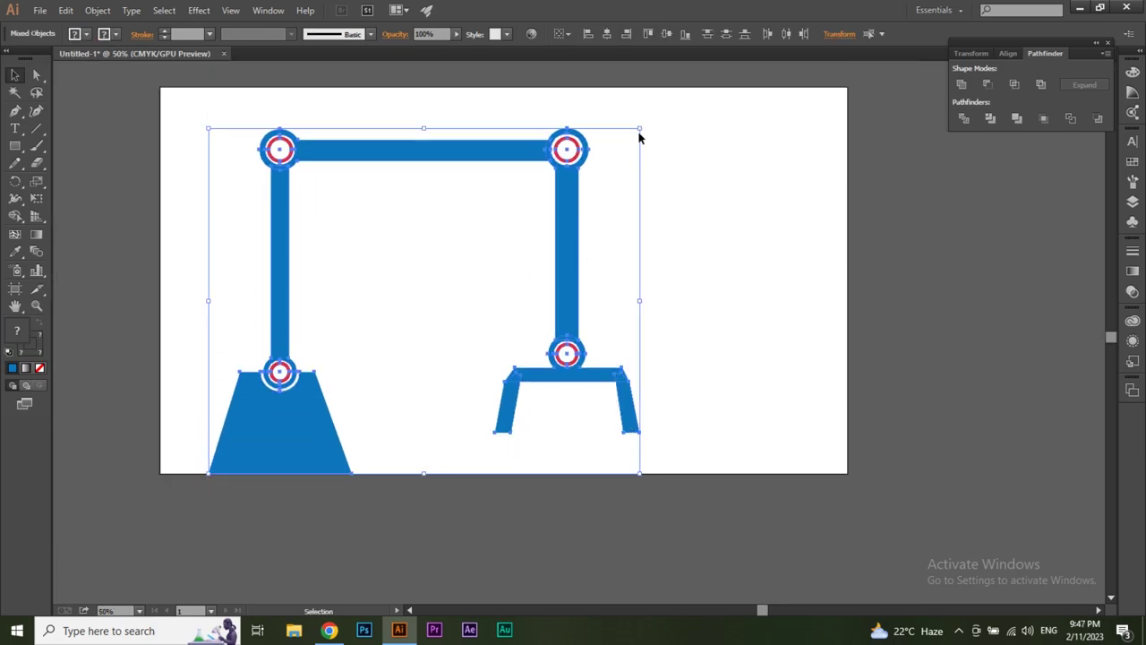
drag(639, 129, 595, 164)
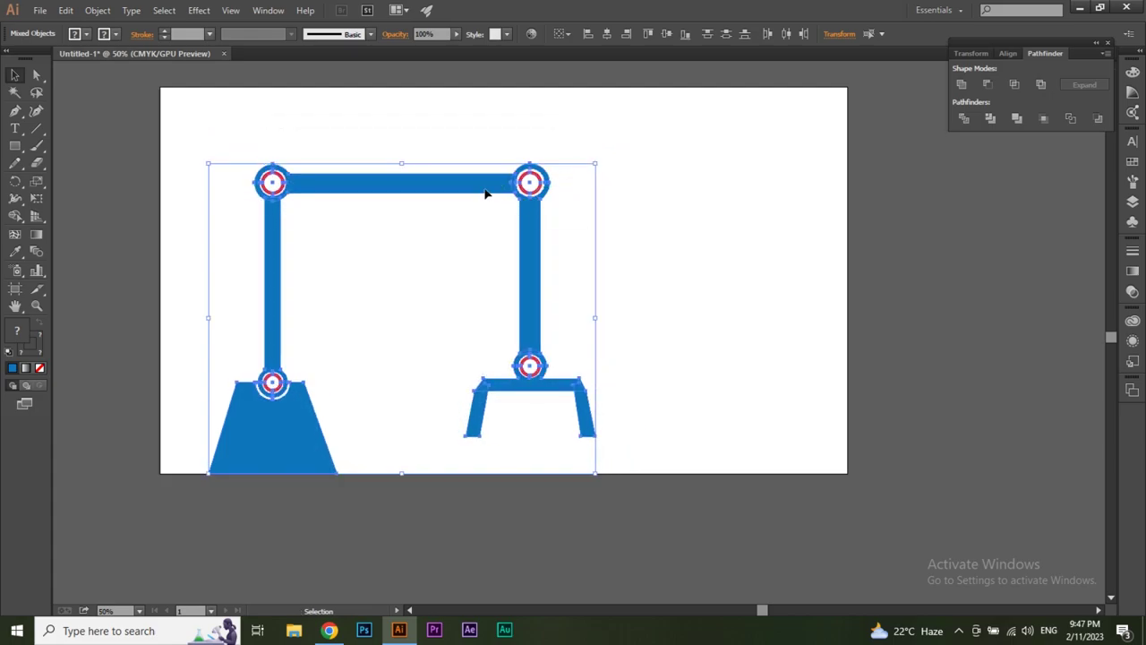
drag(480, 189, 434, 195)
click(724, 362)
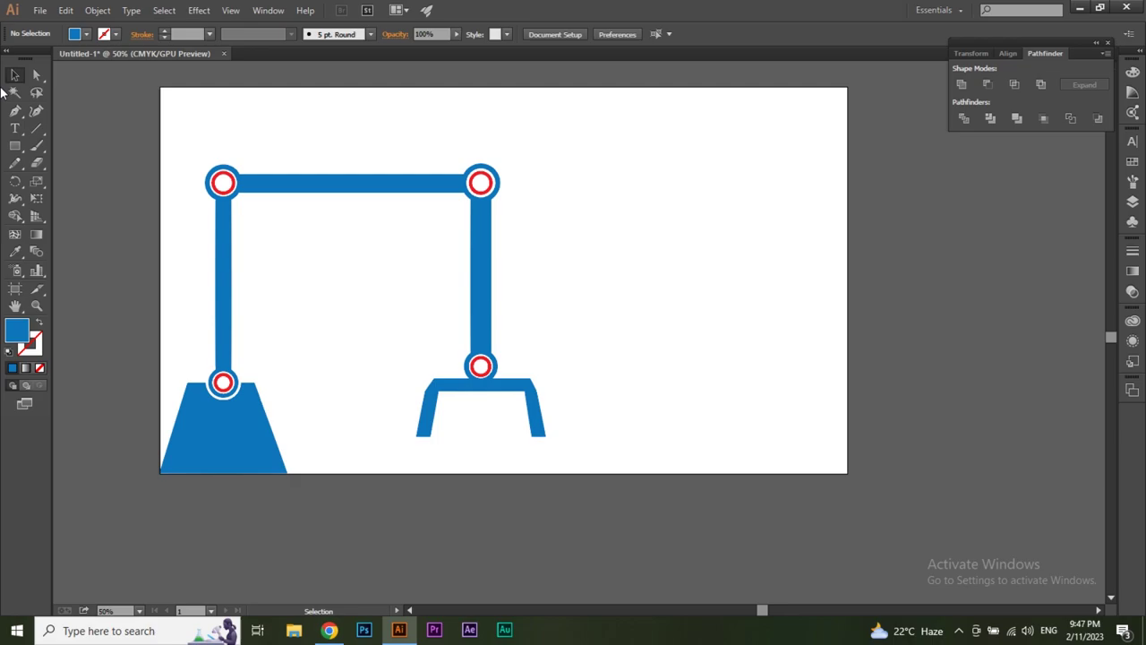
Step: Draw an orange rectangle at the artboard's bottom-right, shortened and widened leftward
click(15, 147)
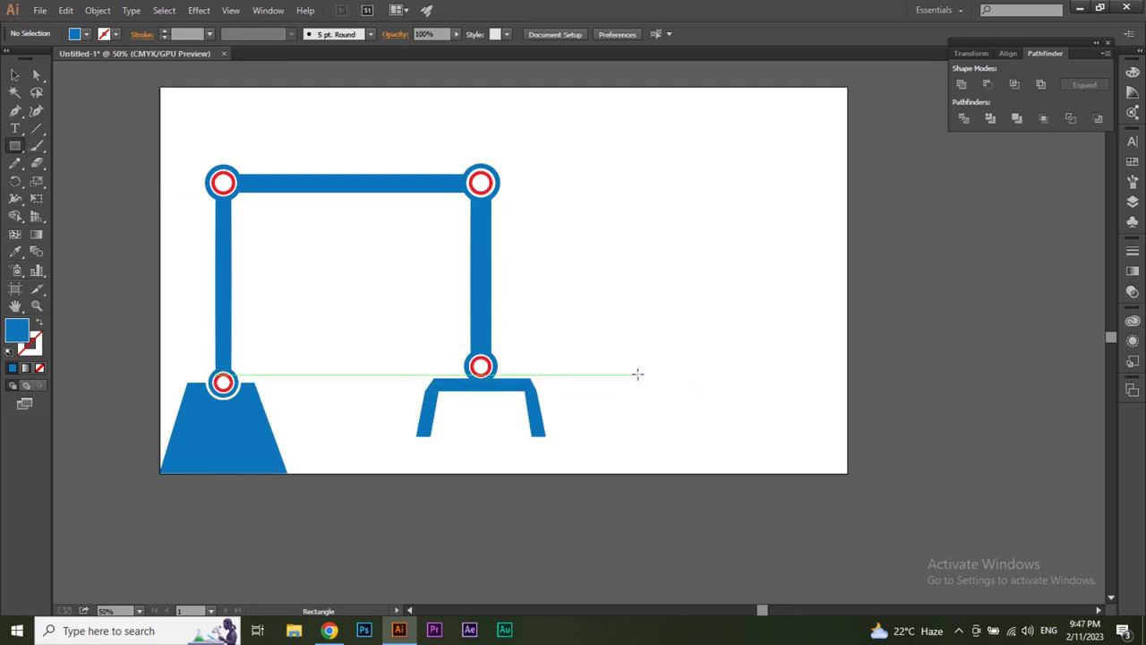
drag(627, 375, 846, 472)
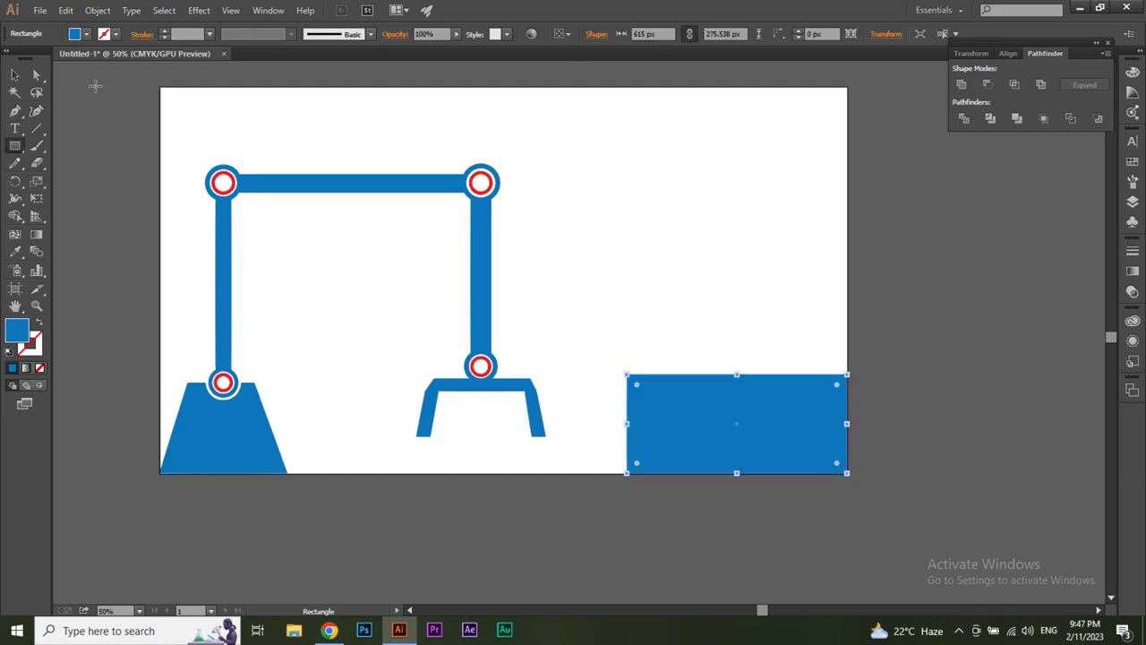
click(14, 75)
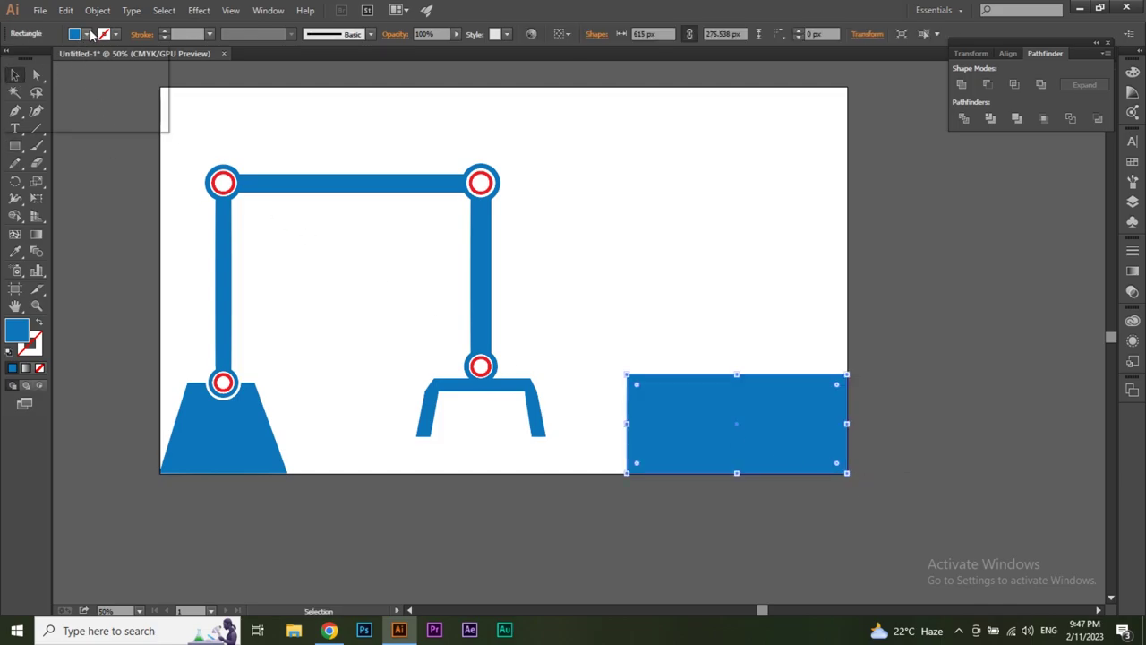
click(87, 34)
click(106, 64)
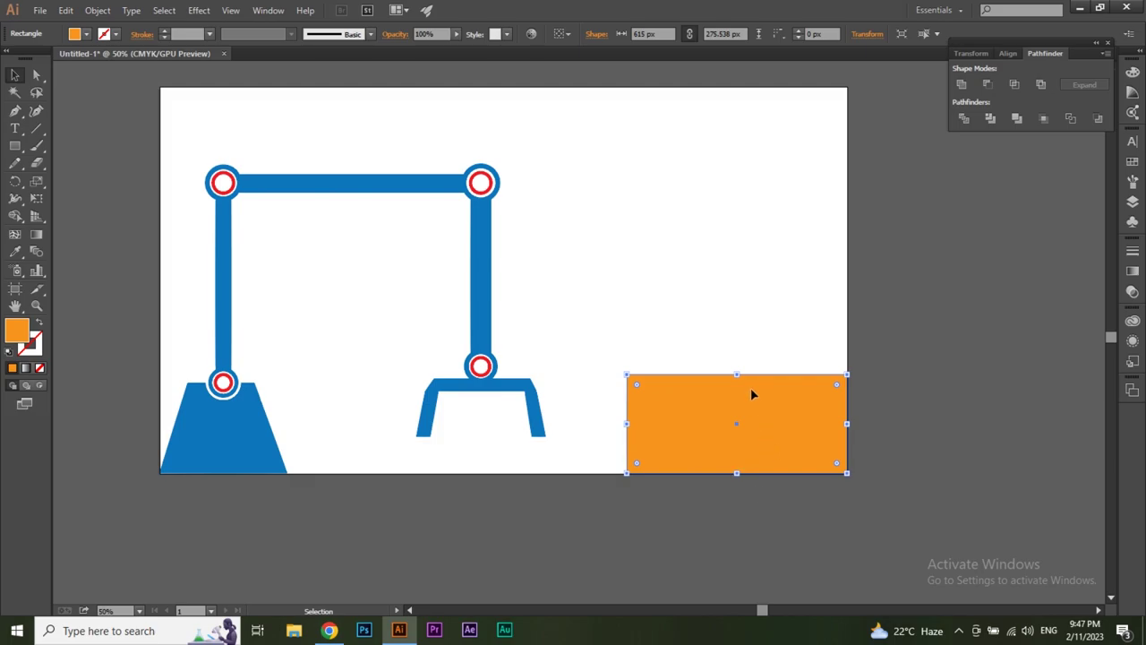
drag(738, 374, 737, 405)
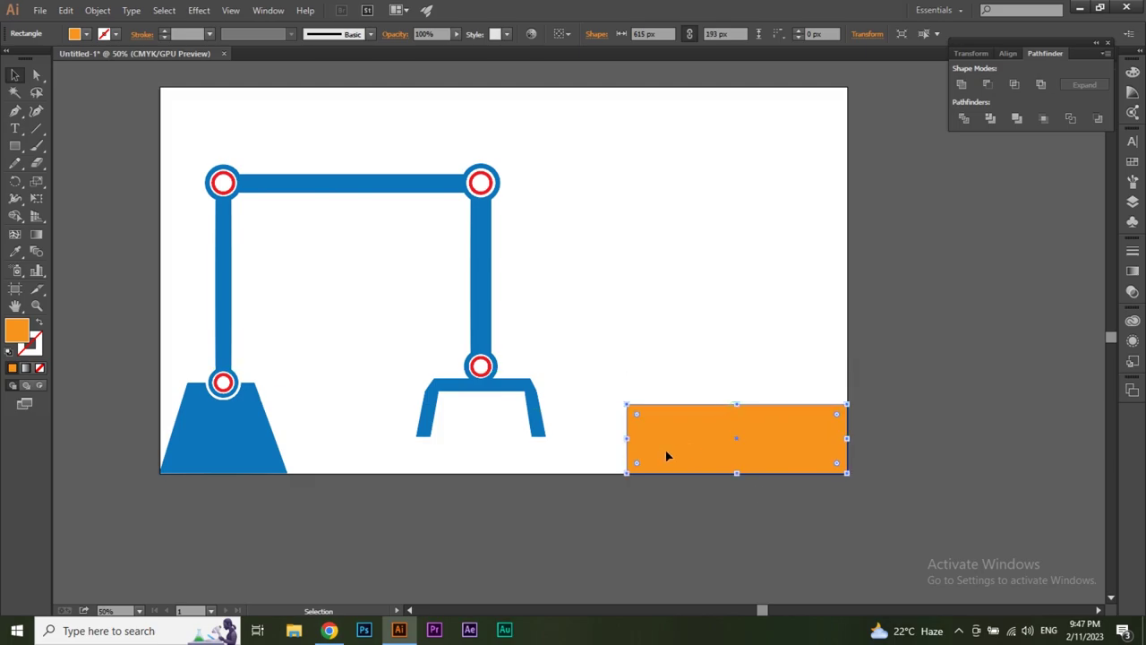
drag(626, 437, 567, 438)
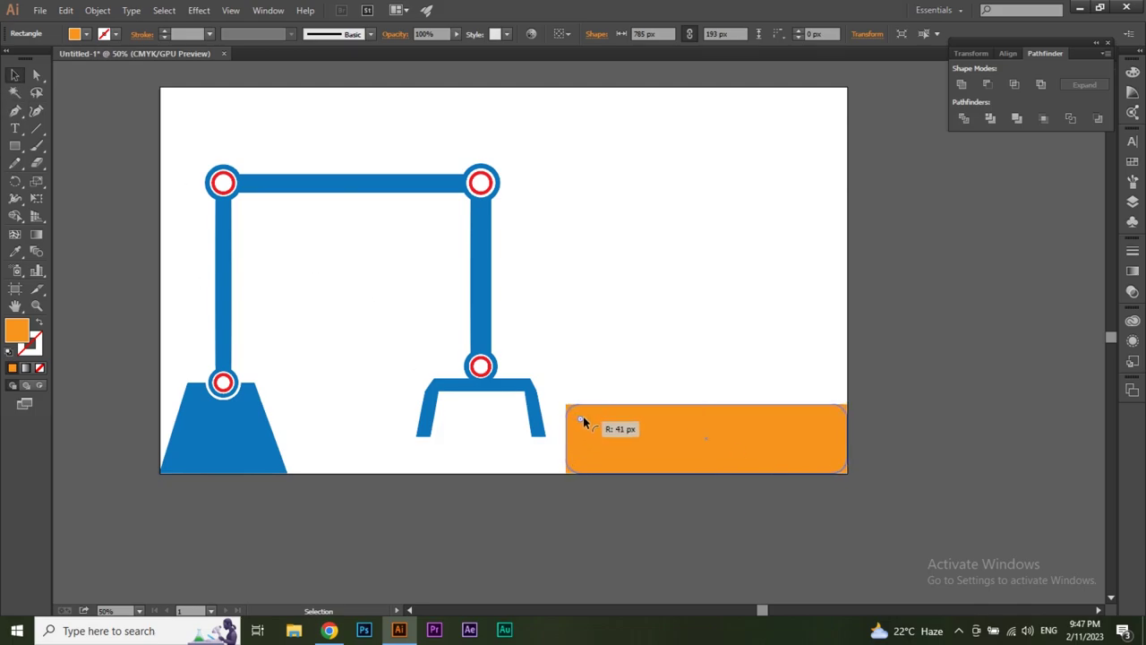
Step: Round its corners to 45 px, stretch it to about 866 × 252 px, and offset-copy it
drag(577, 414, 589, 442)
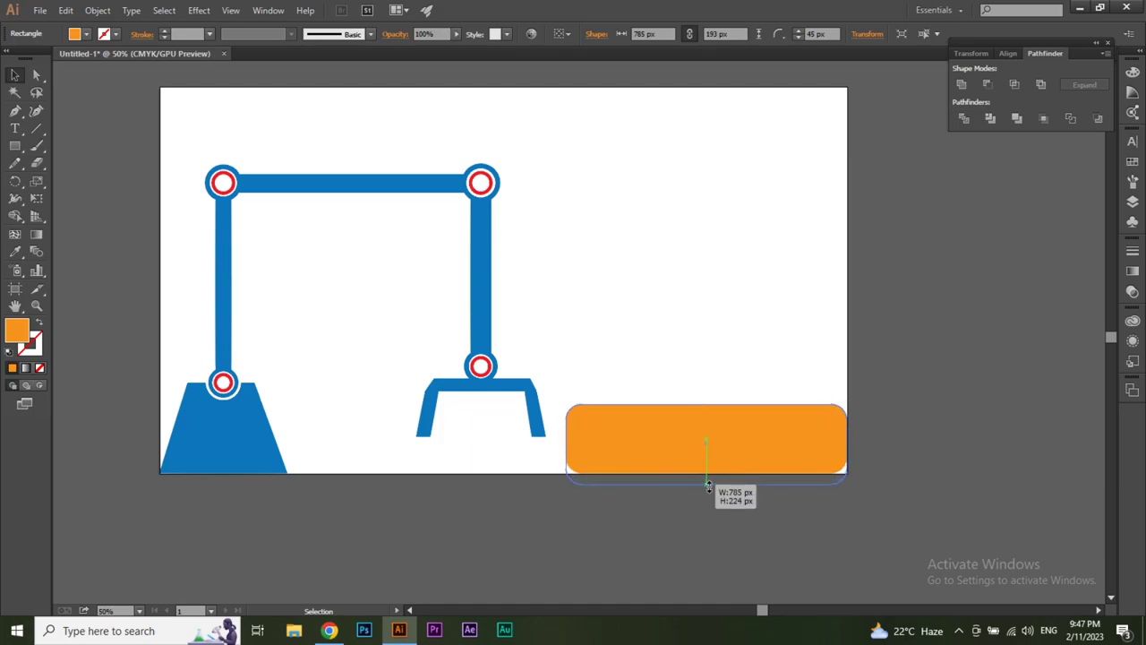
drag(706, 473, 707, 493)
drag(846, 453, 881, 448)
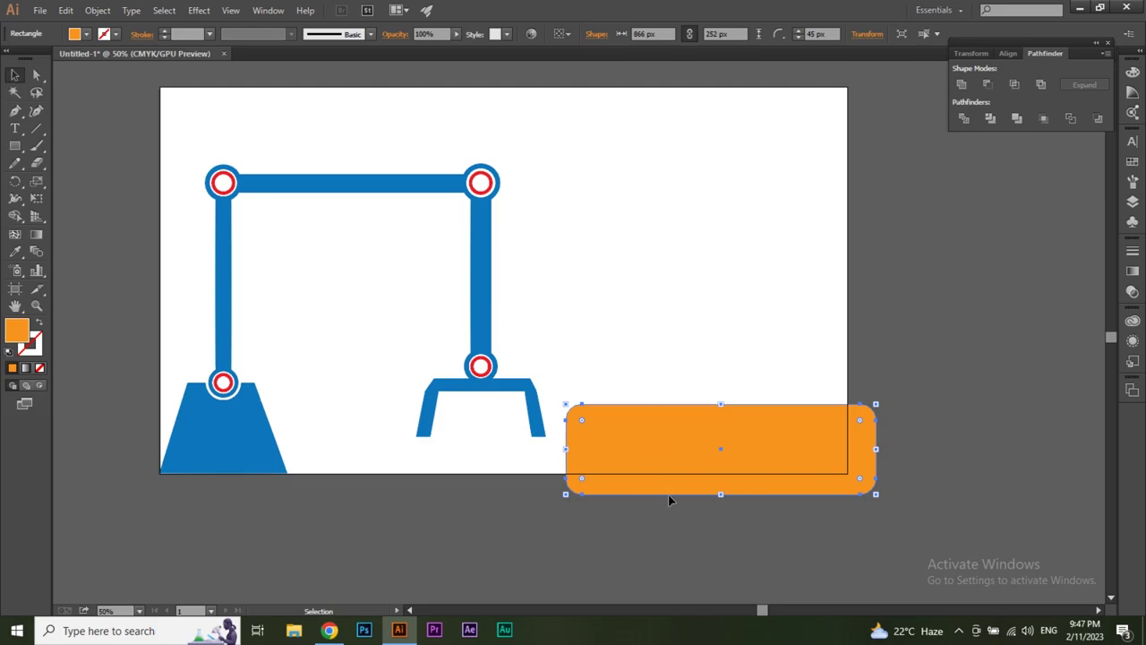
key(a)
key(ctrl)
drag(744, 458, 858, 411)
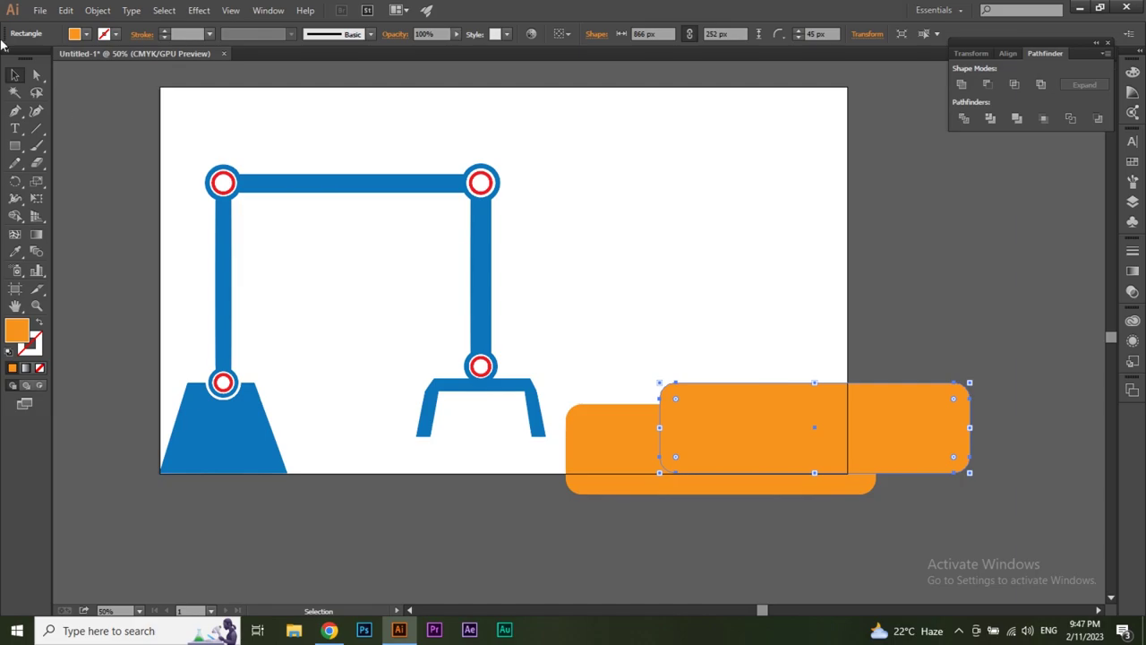
Step: Make the copy an unfilled orange outline with a 10 pt stroke
click(39, 323)
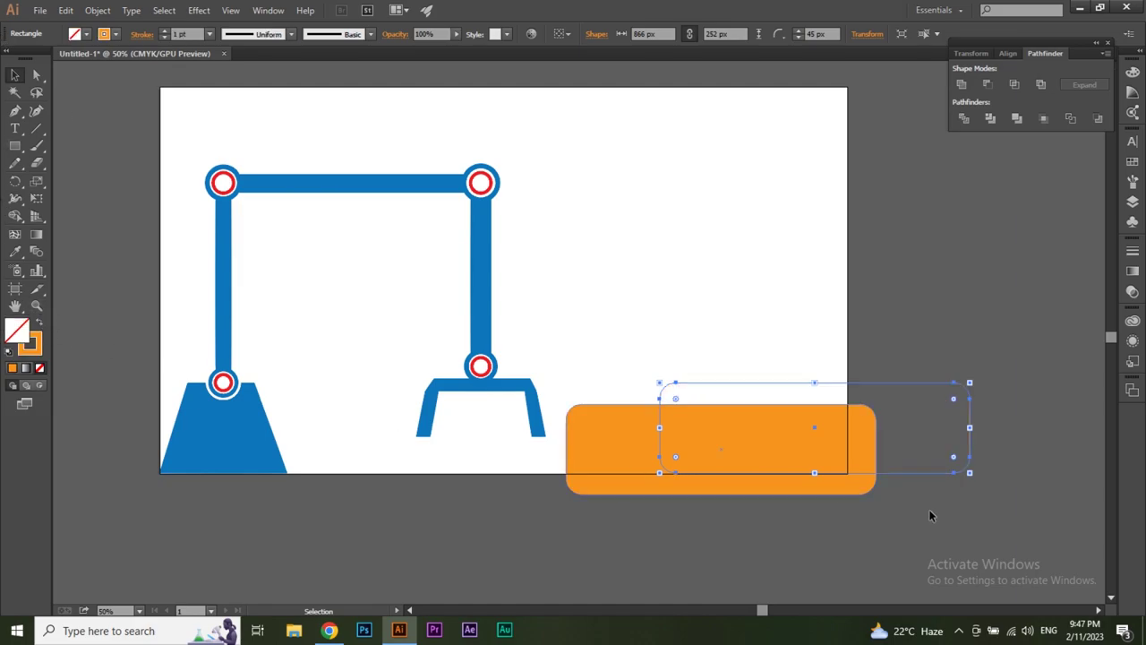
click(180, 33)
text(1)
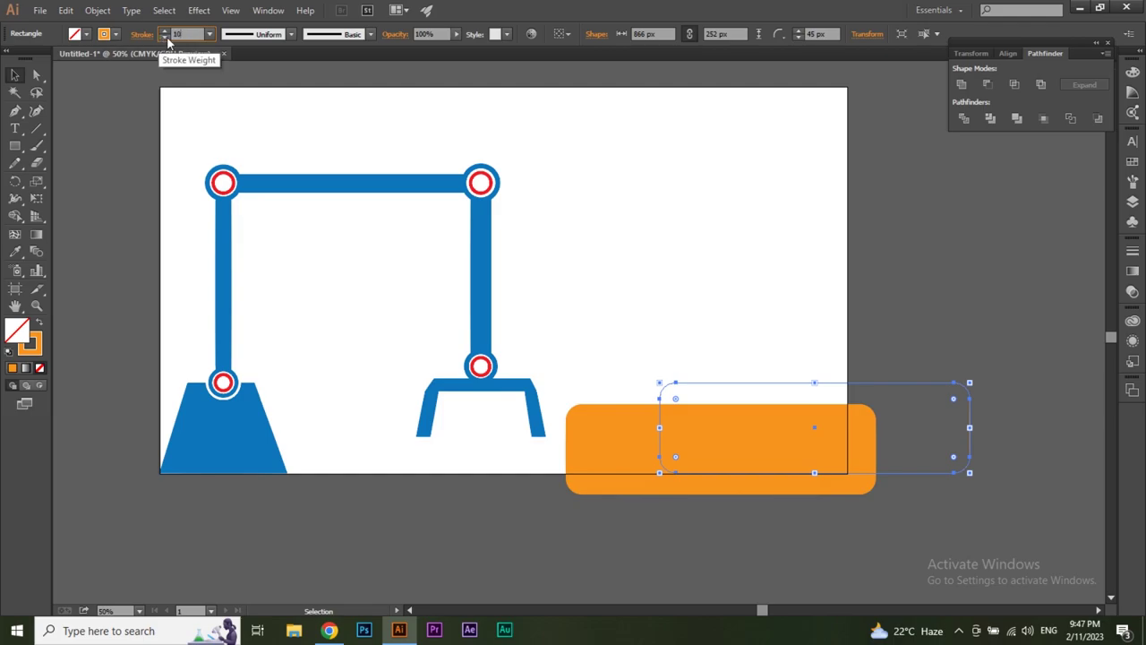
key(Return)
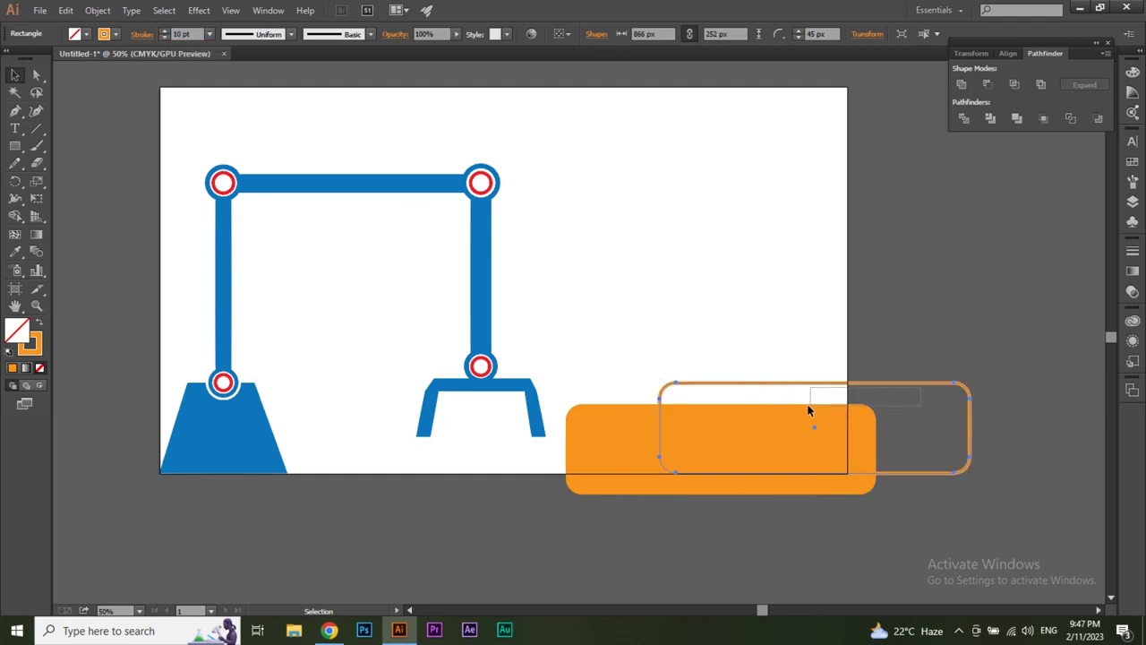
Step: Nudge and enlarge the orange outline so it frames the solid bar
click(777, 410)
click(863, 383)
key(shift+Left)
key(shift+Left)
key(shift+Left)
key(shift+Left)
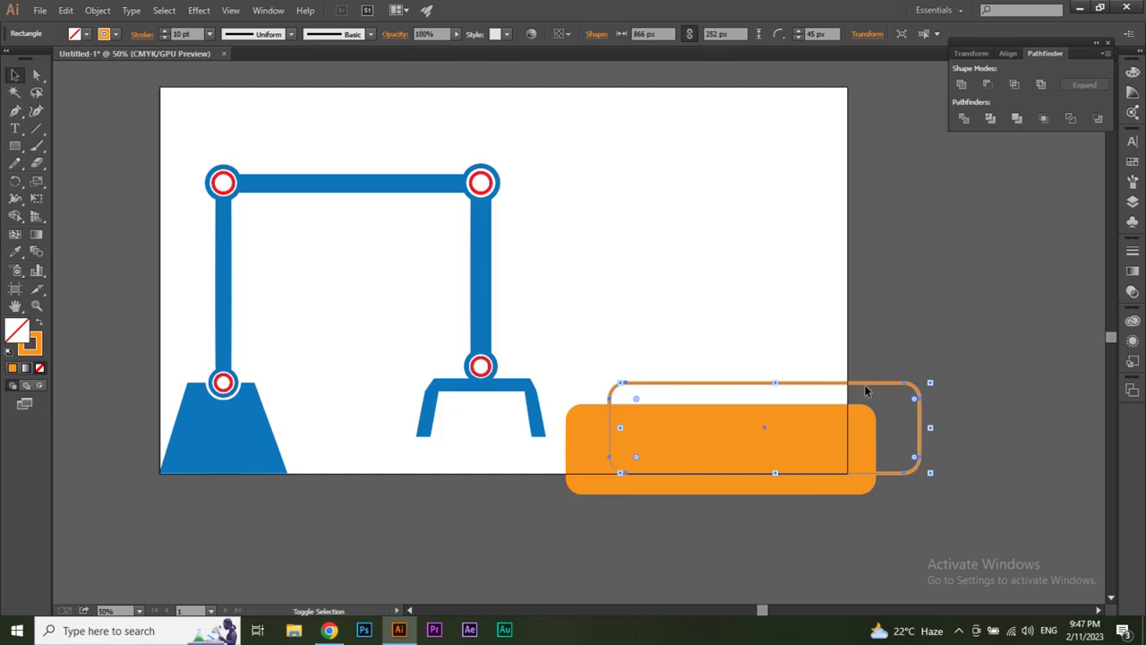
key(shift+Left)
key(shift+Left)
key(shift+Left)
key(shift+Left)
key(shift+Left)
key(shift+Left)
key(shift+Down)
key(shift+Down)
key(shift+Down)
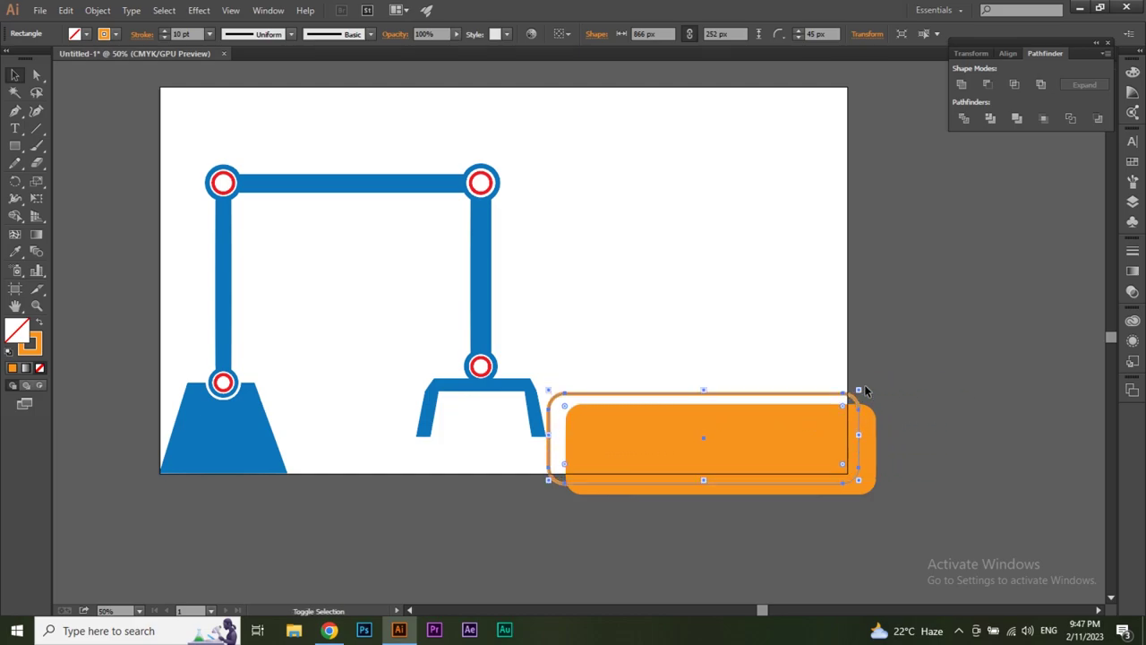
key(shift+Right)
key(shift+Right)
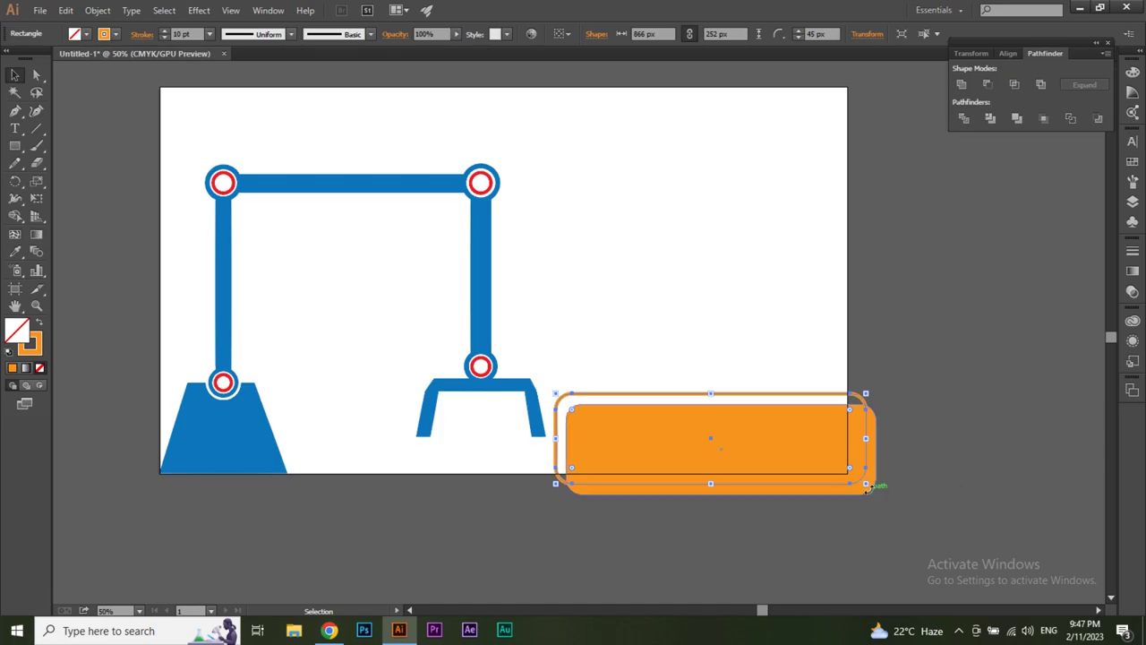
drag(864, 485, 891, 510)
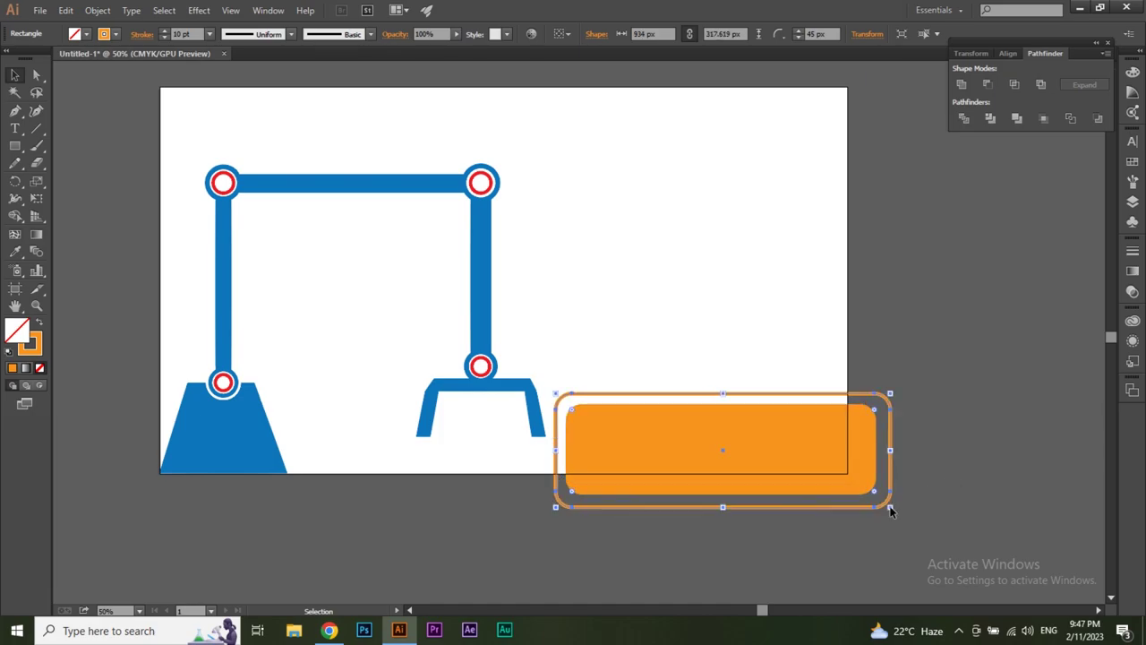
Step: Draw a 192 × 170 px rectangle above the conveyor bar
click(942, 480)
key(z)
alt+click(593, 410)
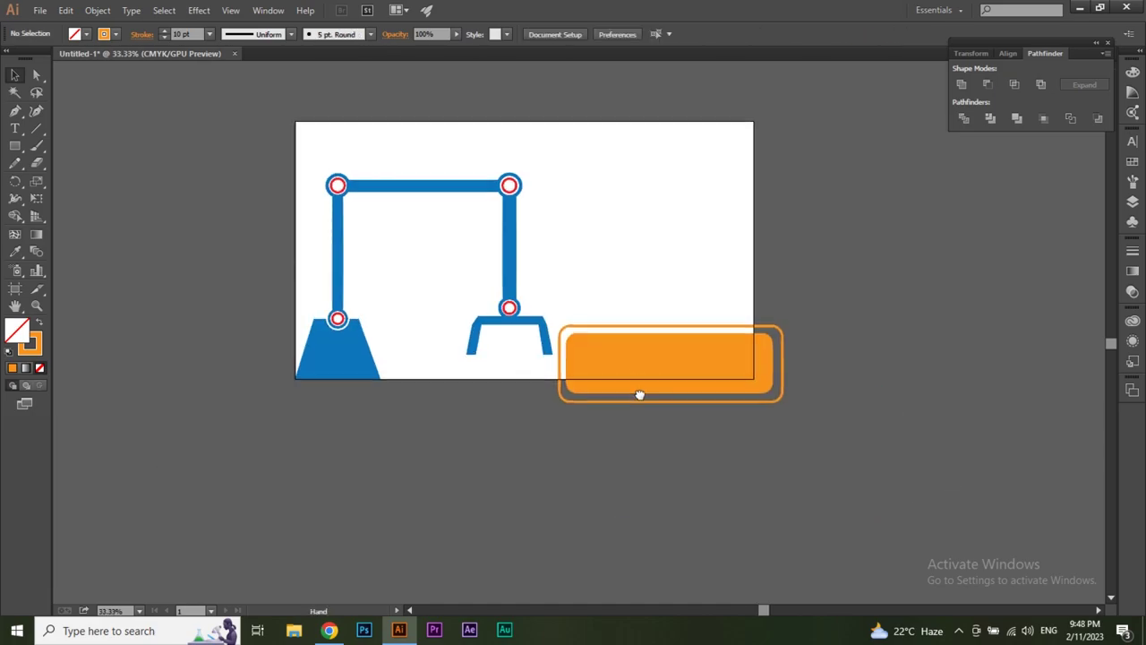
click(639, 397)
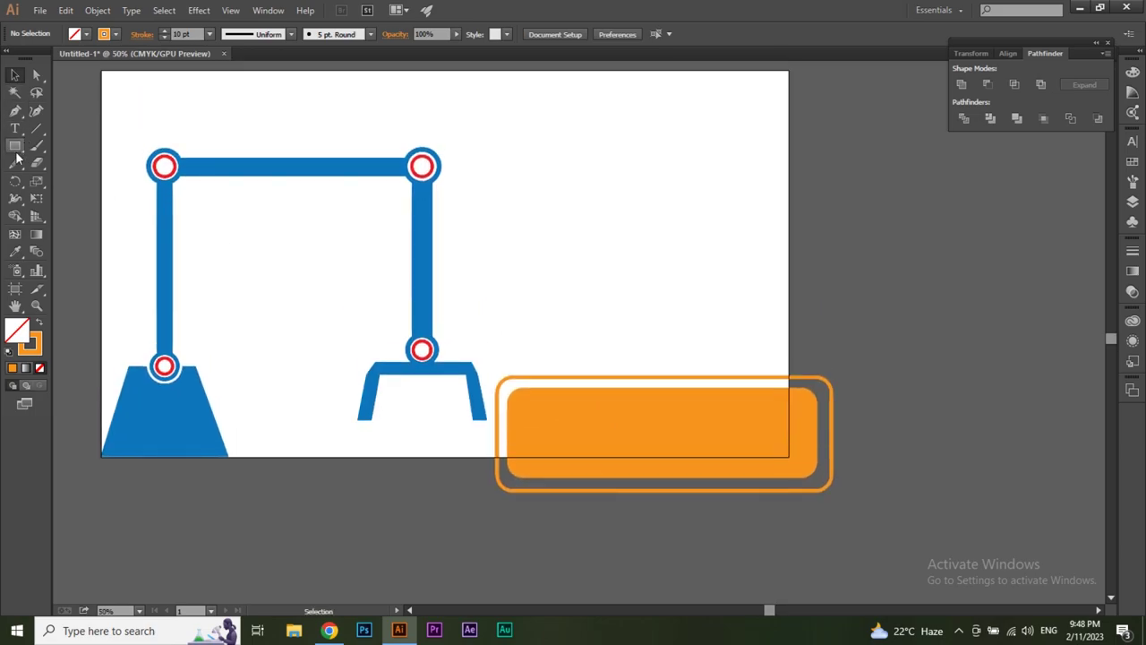
click(14, 145)
mouse_move(690, 254)
mouse_down()
mouse_move(770, 311)
mouse_move(759, 313)
mouse_up()
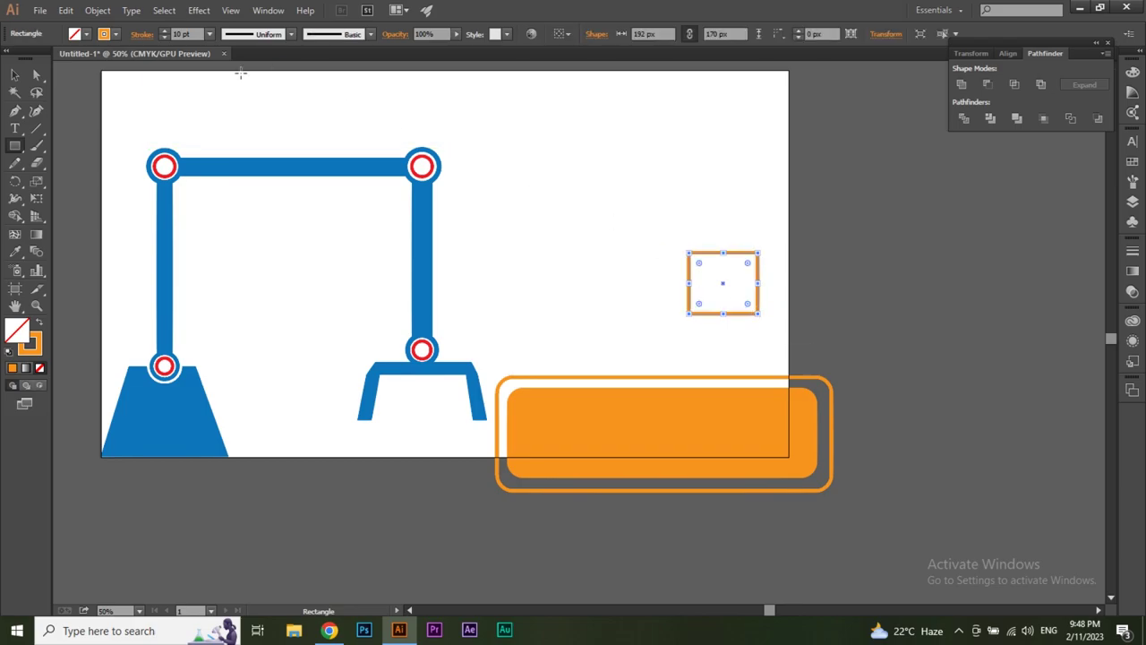
Step: Give the new rectangle a red fill and no stroke
click(88, 35)
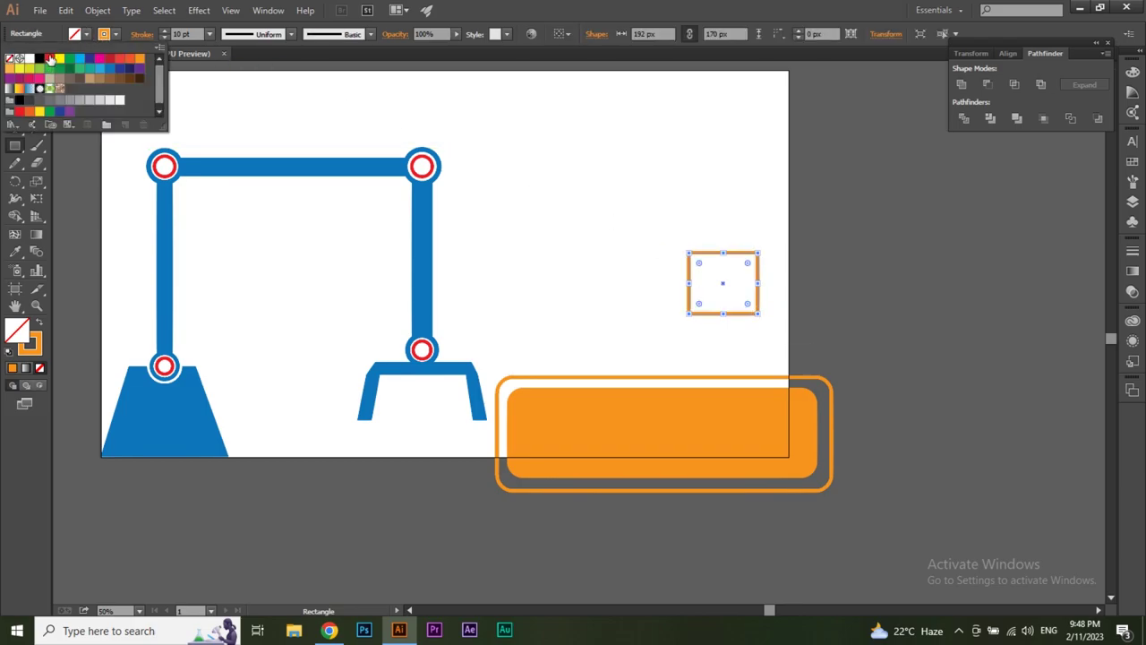
click(49, 58)
click(114, 36)
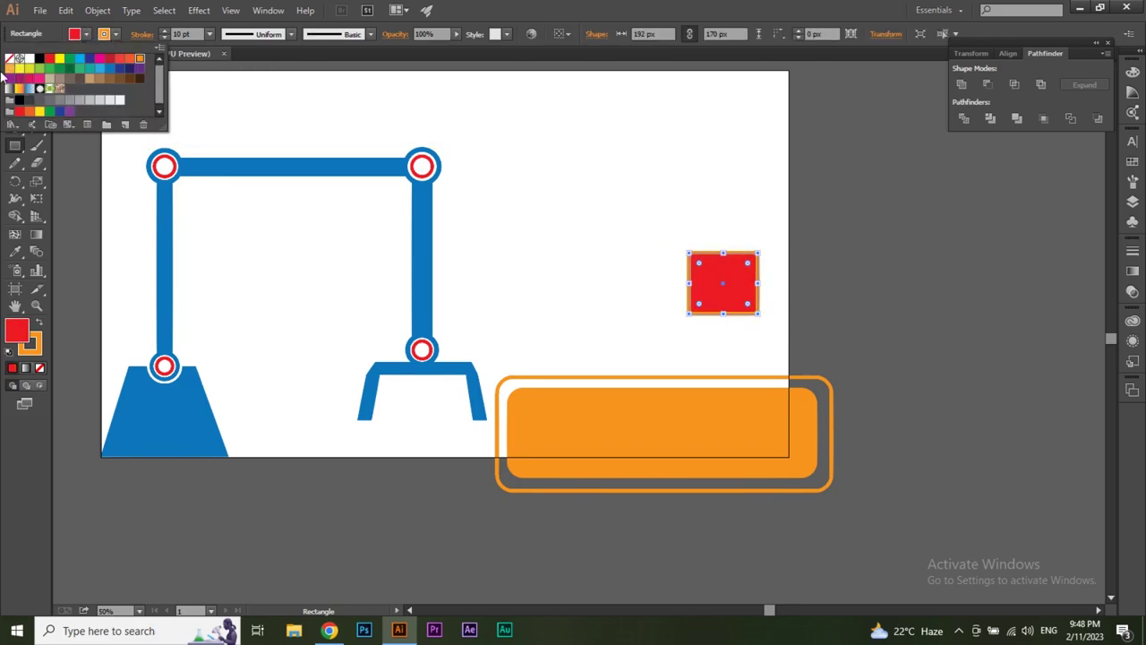
click(12, 60)
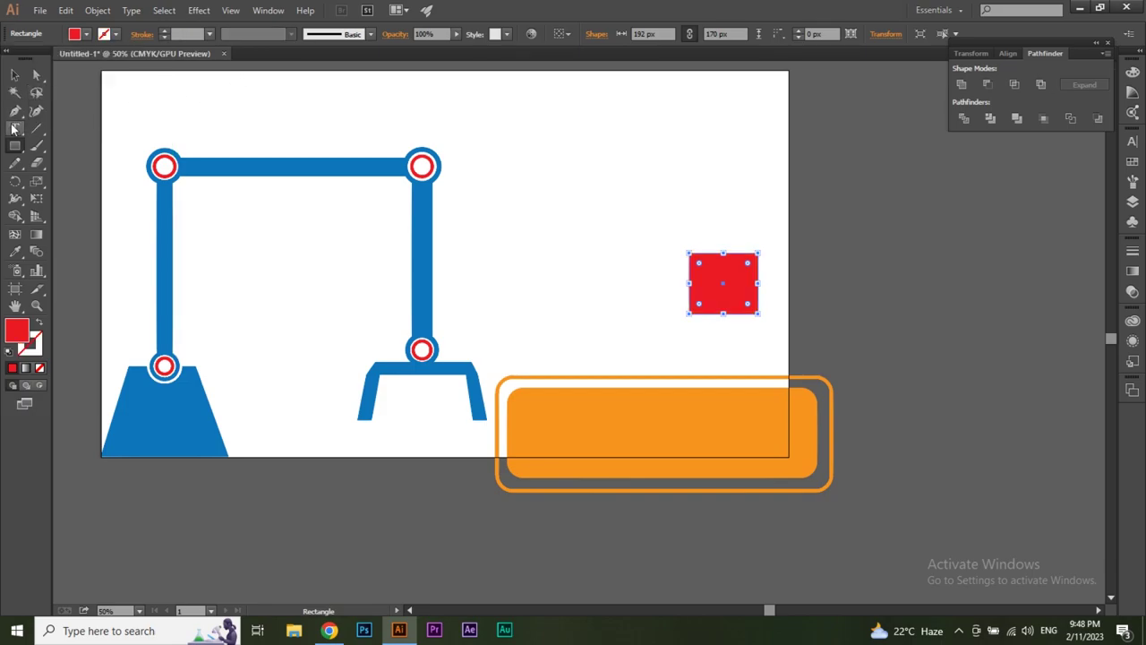
Step: Zoom in on the red rectangle and round its corners to 16 px
click(15, 111)
key(ctrl+equal)
key(ctrl+equal)
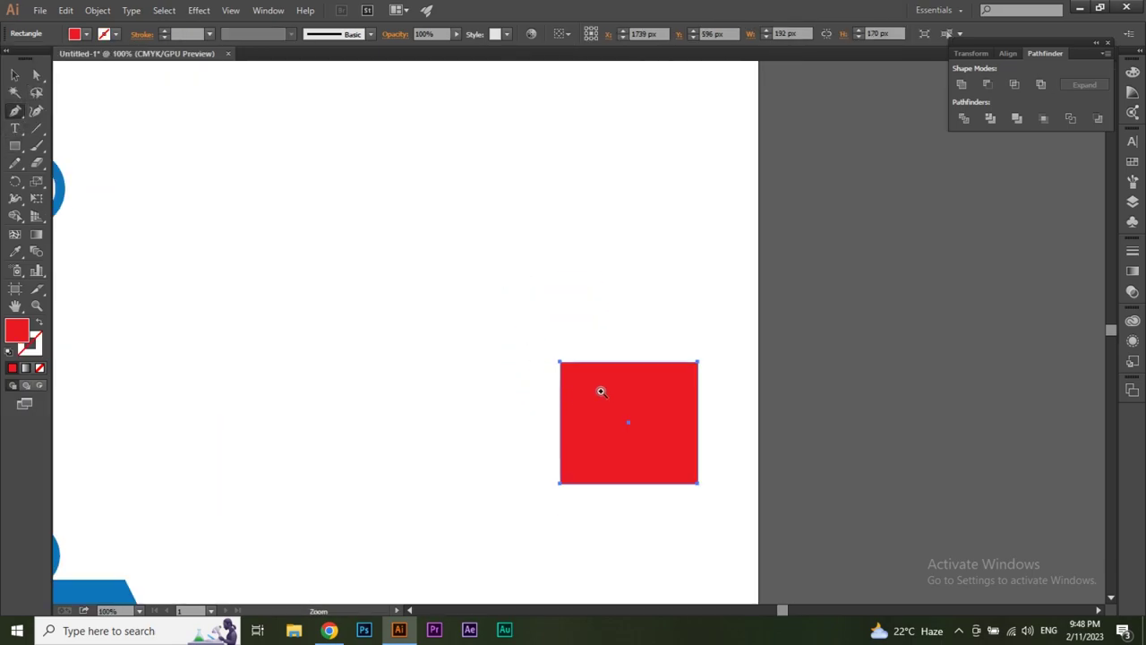
key(ctrl+equal)
drag(556, 318, 518, 287)
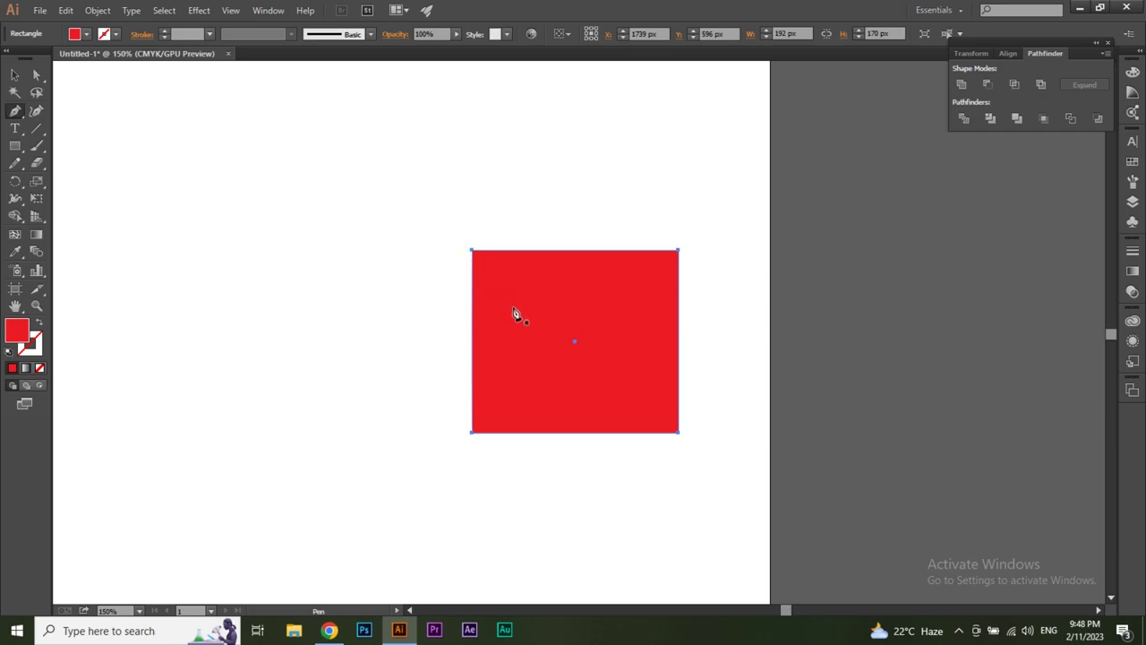
click(14, 72)
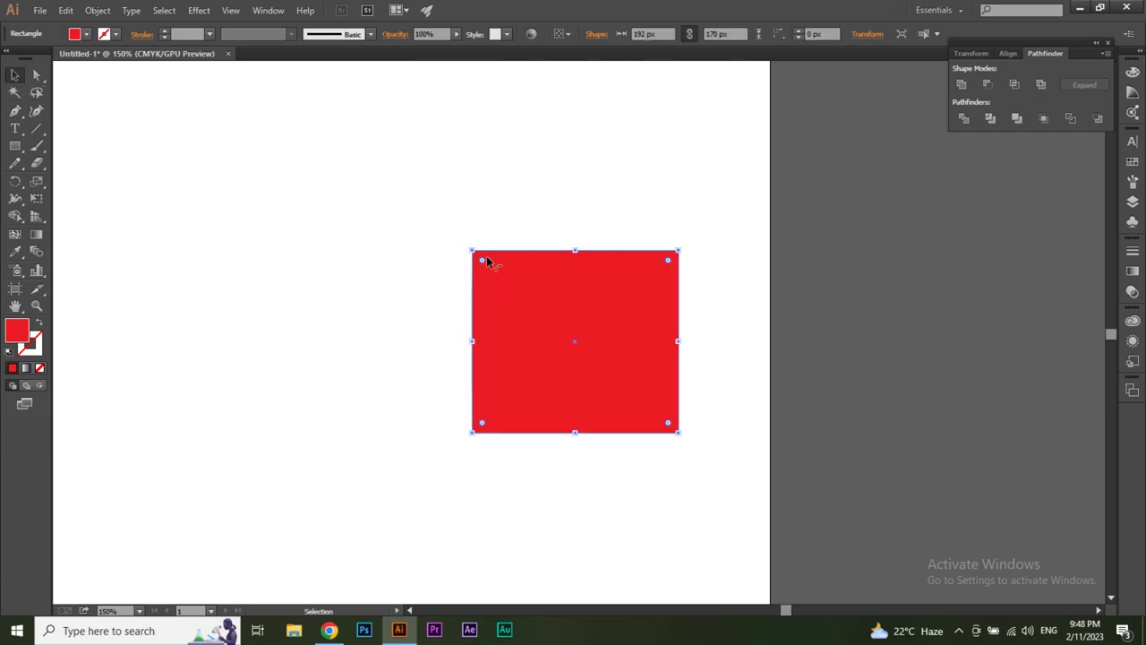
drag(482, 261, 489, 266)
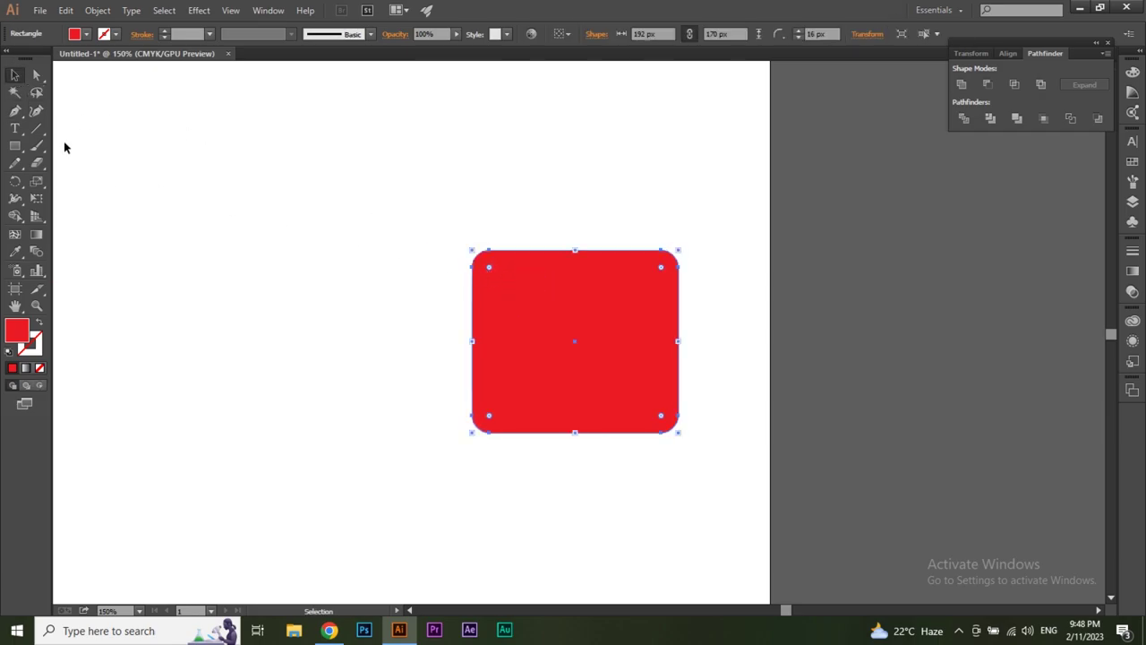
Step: Draw a diagonal line from outside the box's top-left corner past its bottom-right corner
click(14, 112)
click(460, 232)
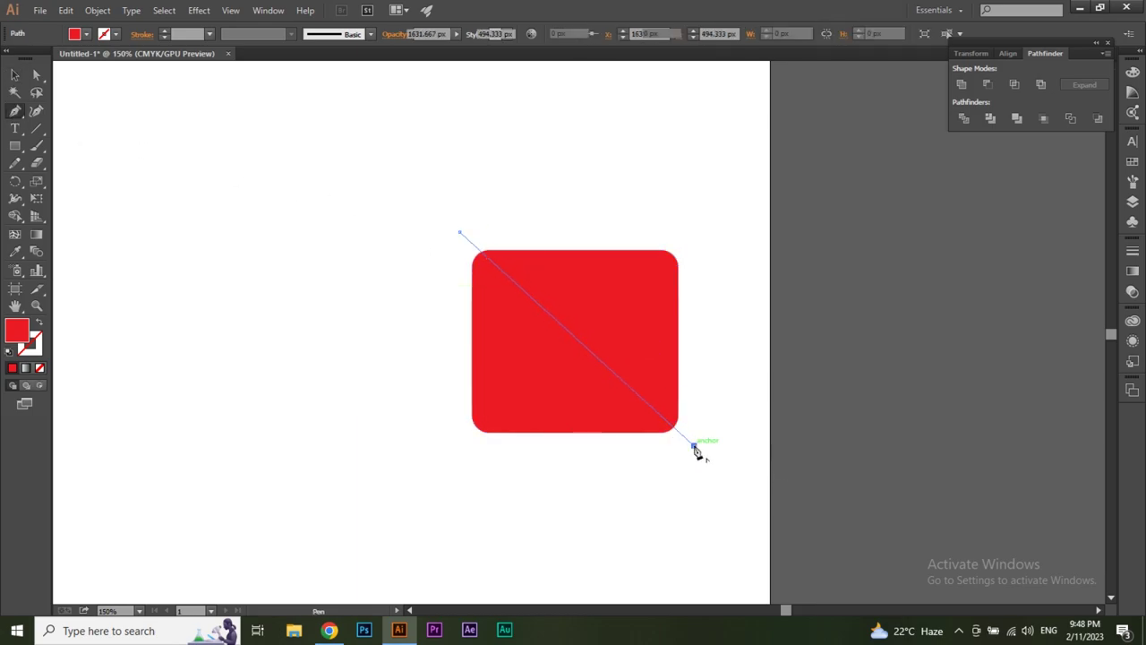
click(694, 444)
click(14, 75)
click(456, 248)
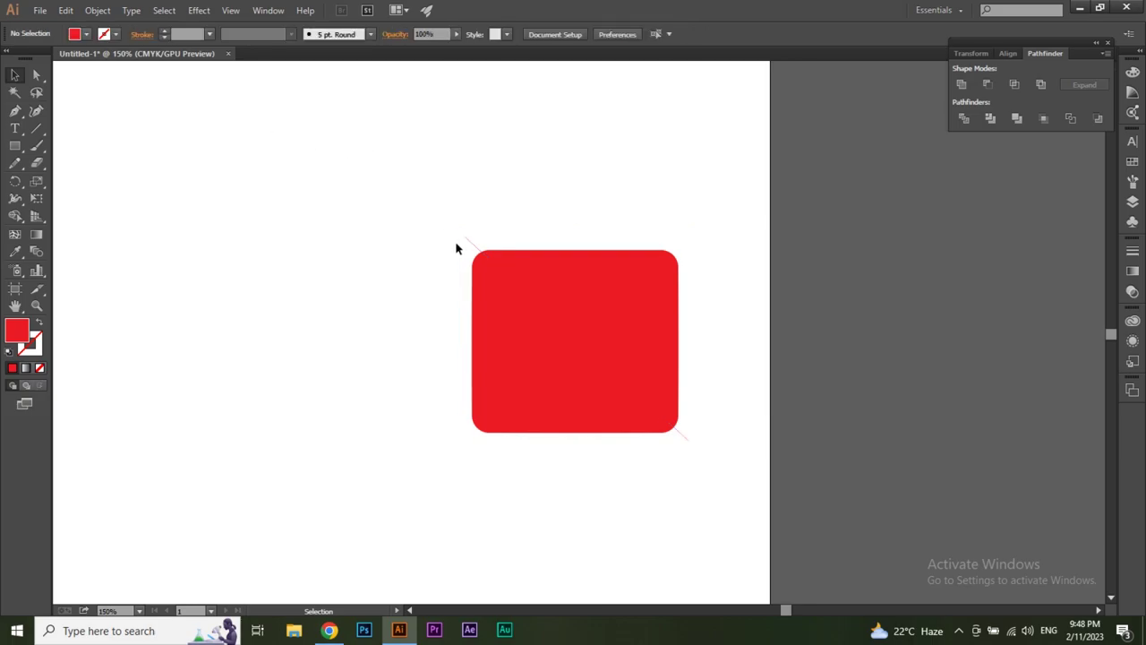
Step: Give the diagonal line a 3 pt white stroke and no fill
click(474, 248)
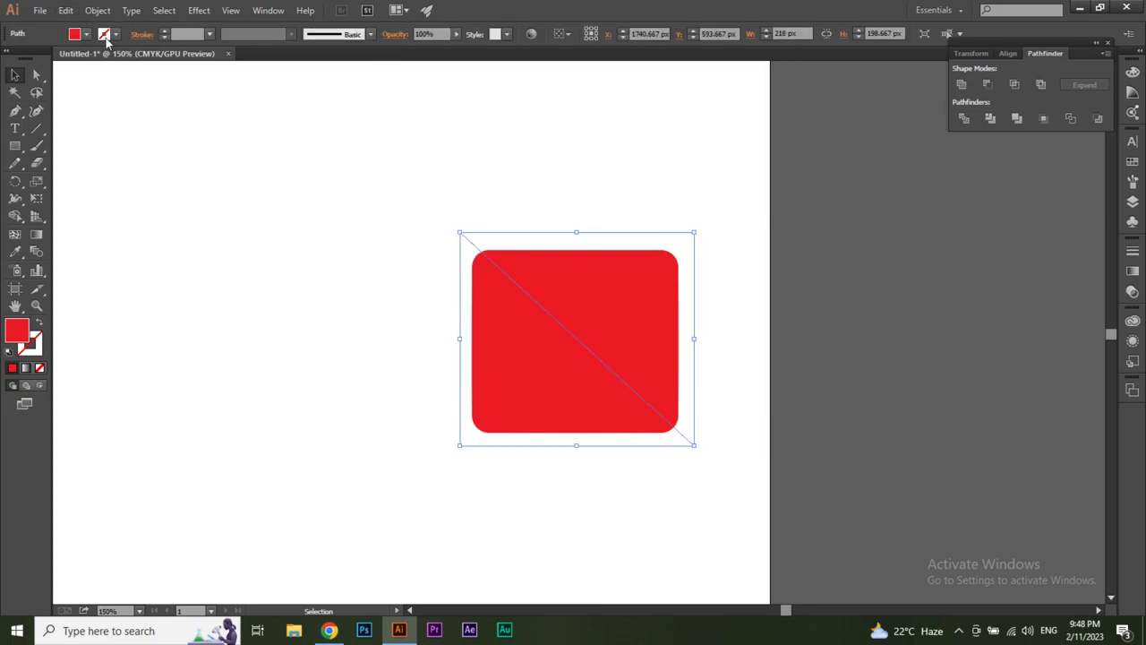
click(76, 39)
click(30, 58)
click(86, 36)
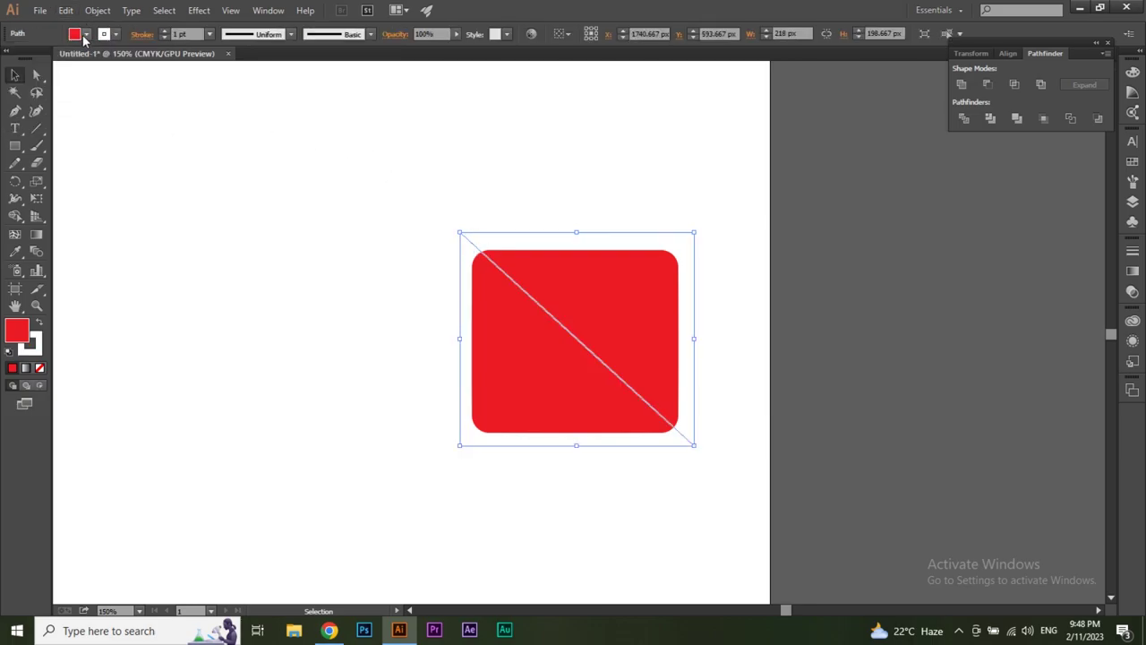
click(86, 36)
click(9, 59)
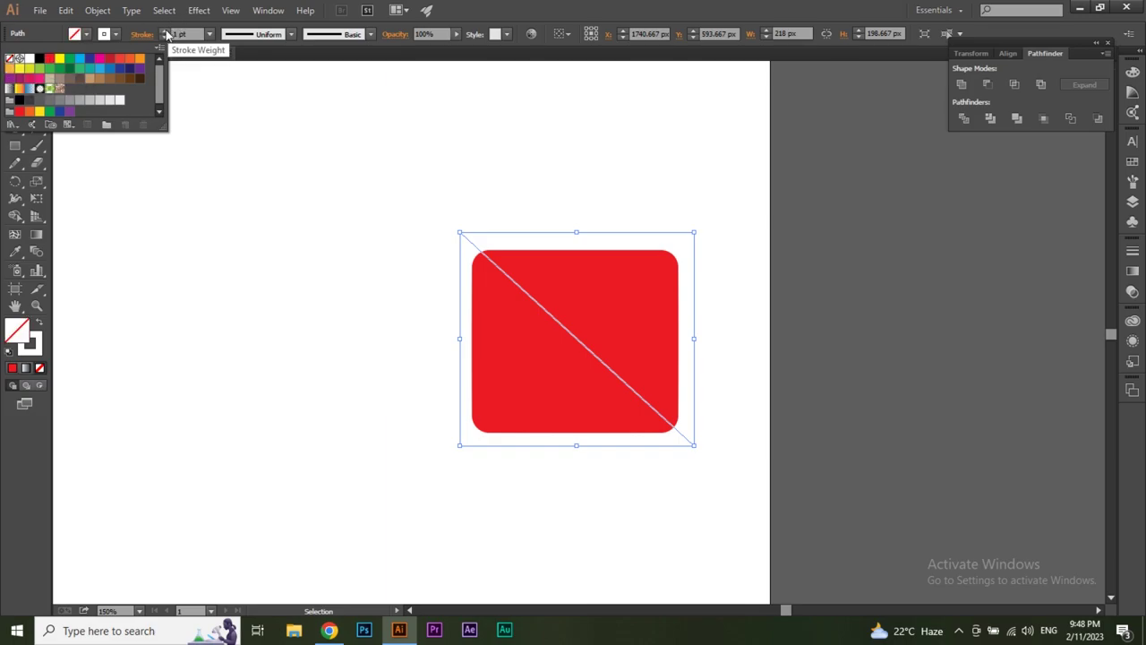
click(165, 31)
click(165, 30)
Step: Paste line copies in place, rotating one to the opposite diagonal and one horizontal
key(a)
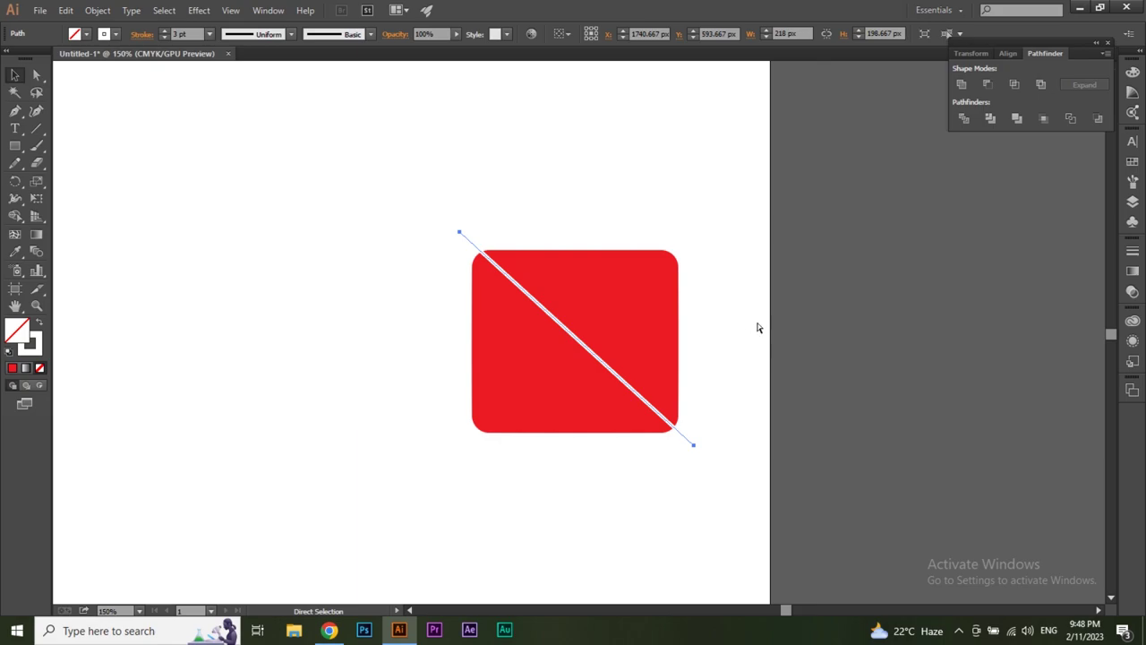
key(v)
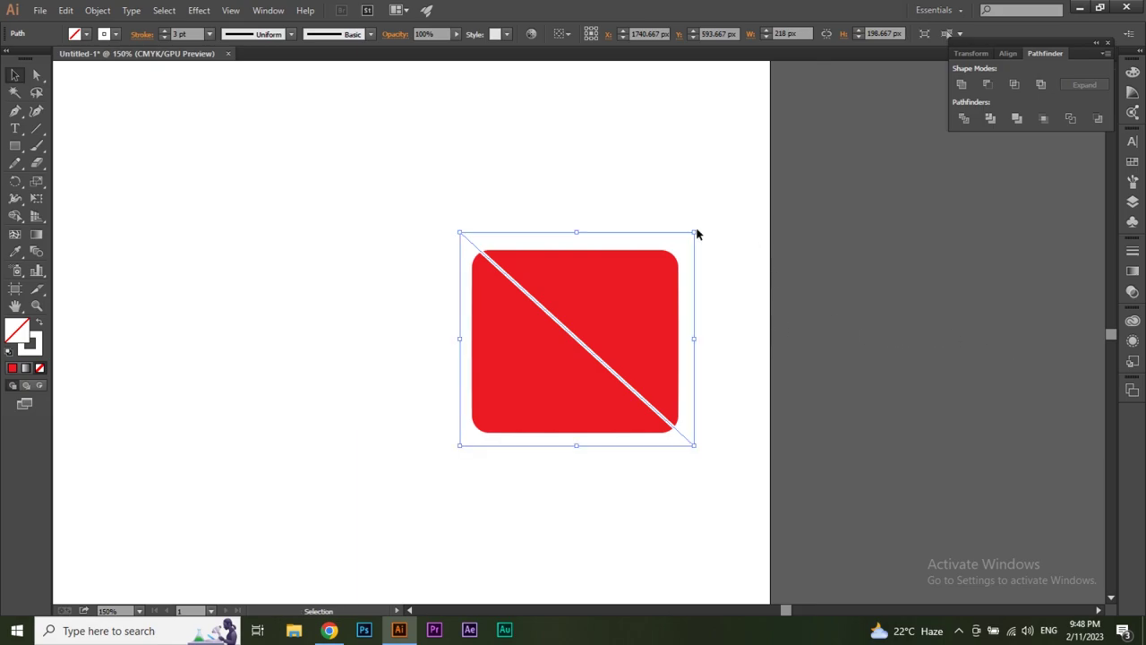
mouse_move(699, 228)
mouse_down()
mouse_move(665, 465)
mouse_move(674, 413)
mouse_up()
key(a)
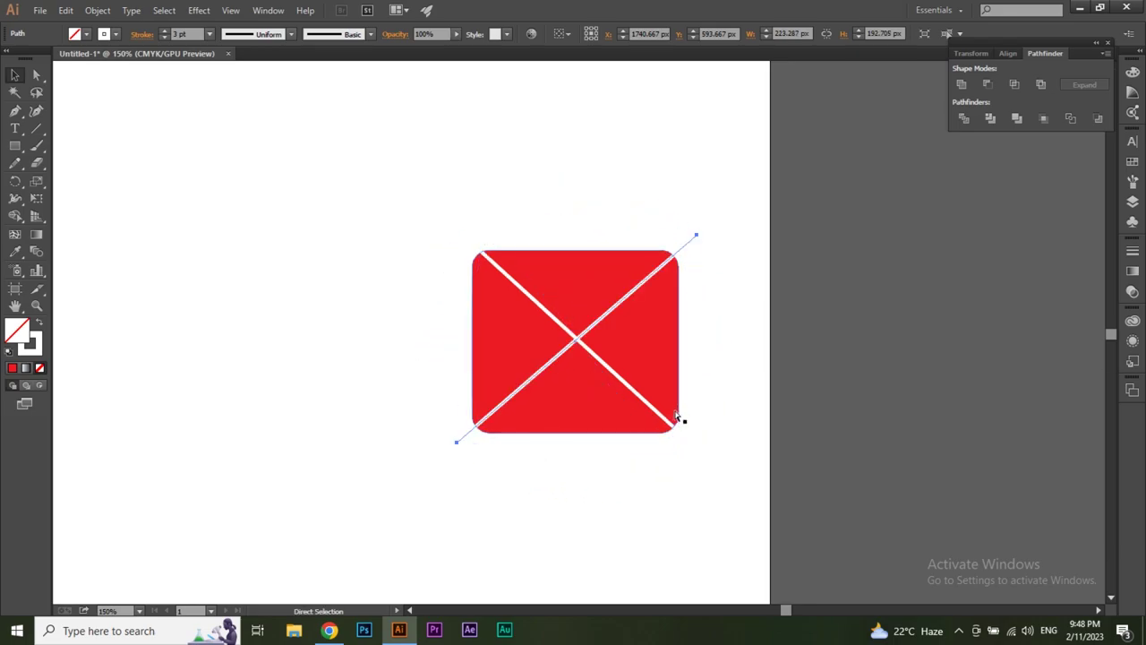
key(v)
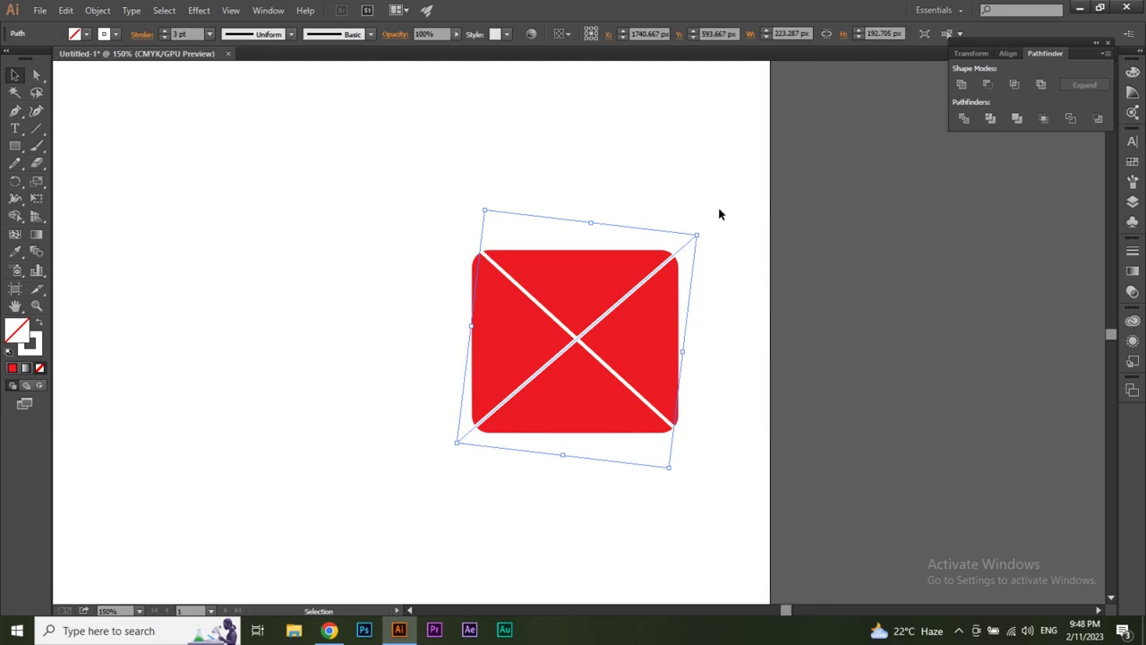
drag(702, 232, 736, 340)
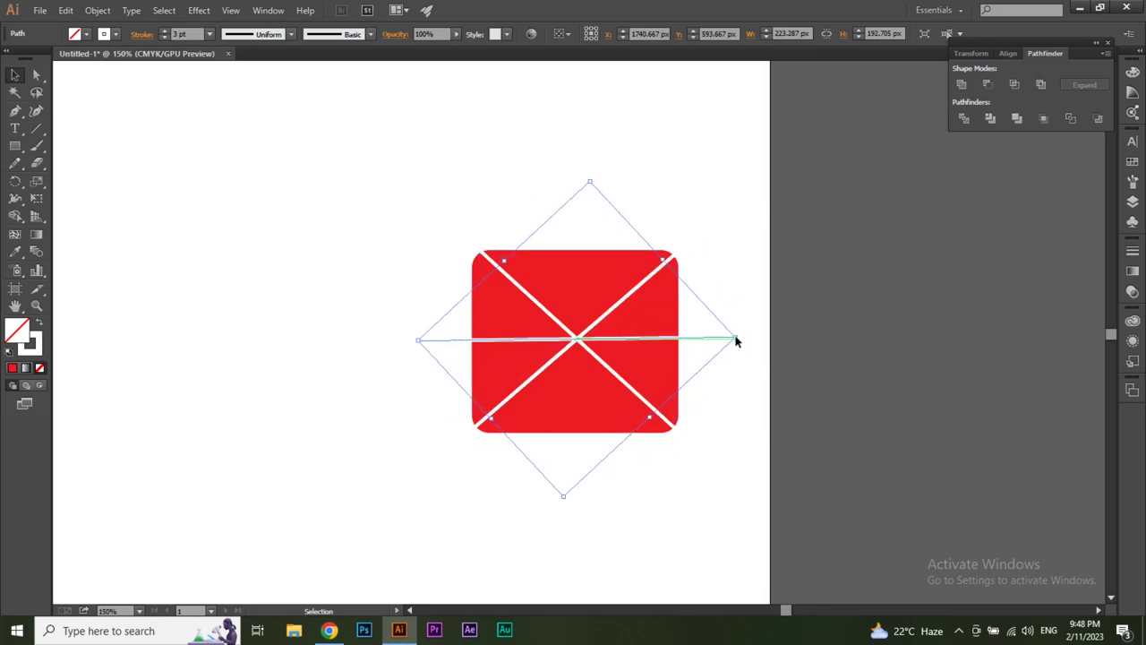
Step: Paste another line copy and rotate it to stand vertical through the box centre
key(a)
key(v)
mouse_move(741, 336)
mouse_down()
mouse_move(599, 469)
mouse_move(573, 463)
mouse_up()
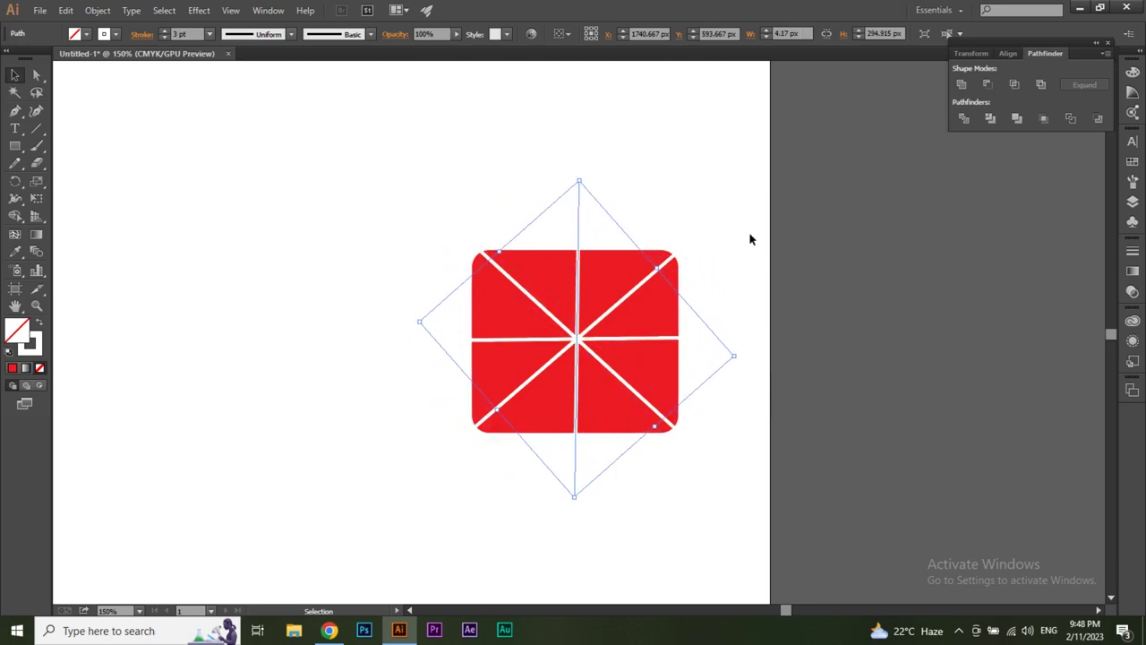
click(707, 251)
click(613, 271)
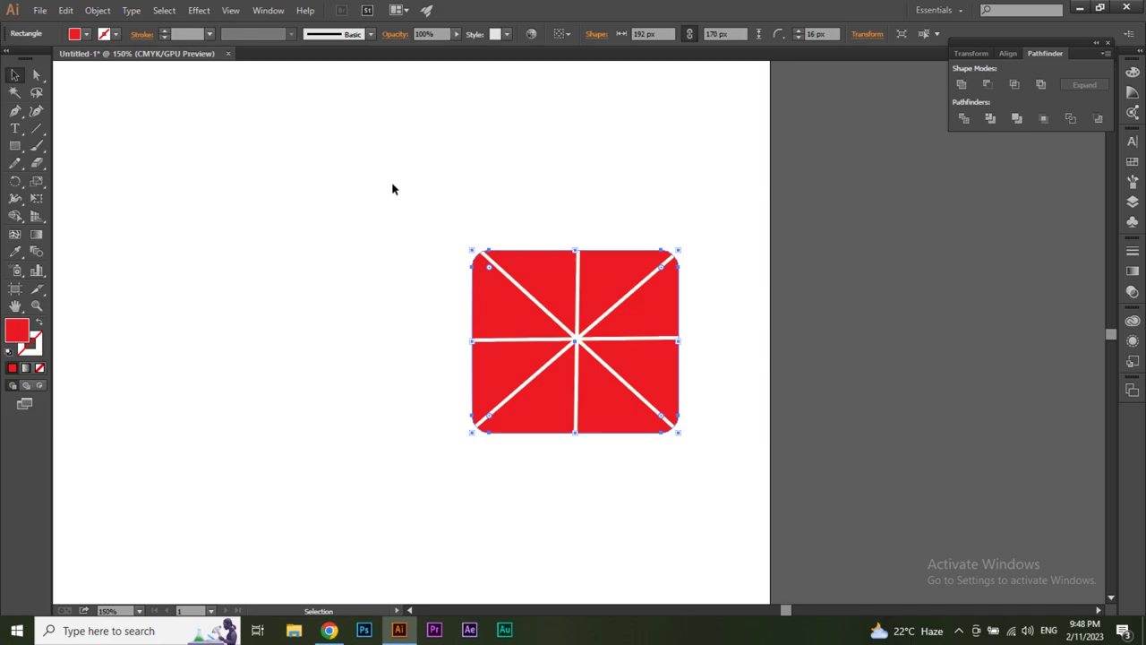
Step: Group the four white lines together
click(467, 238)
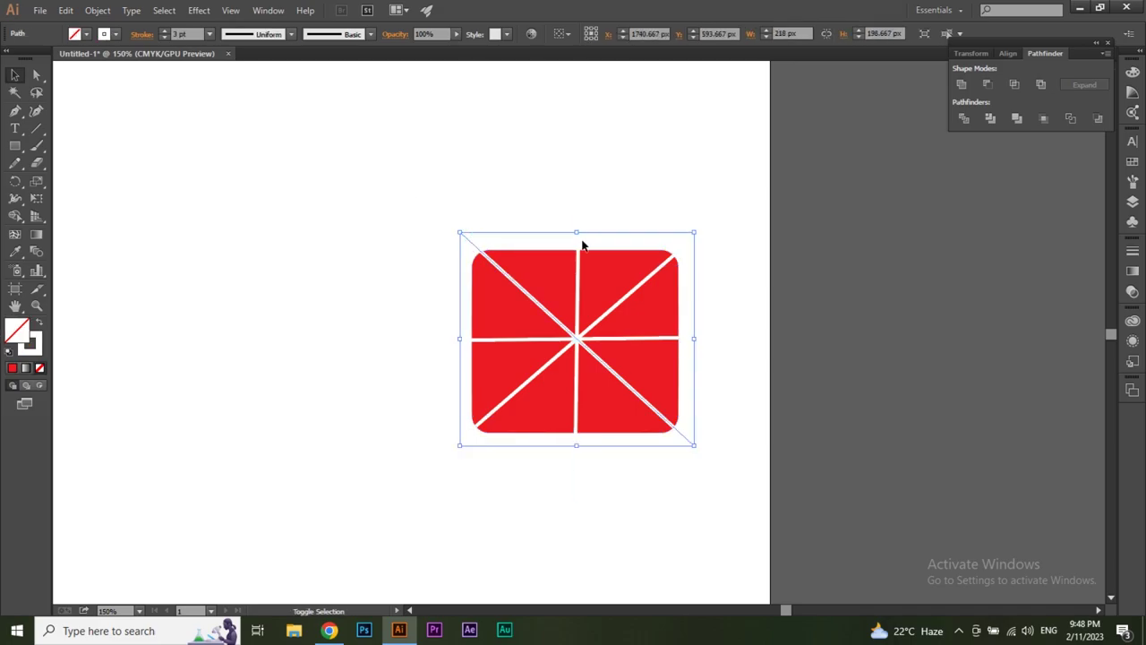
shift+click(579, 242)
shift+click(680, 254)
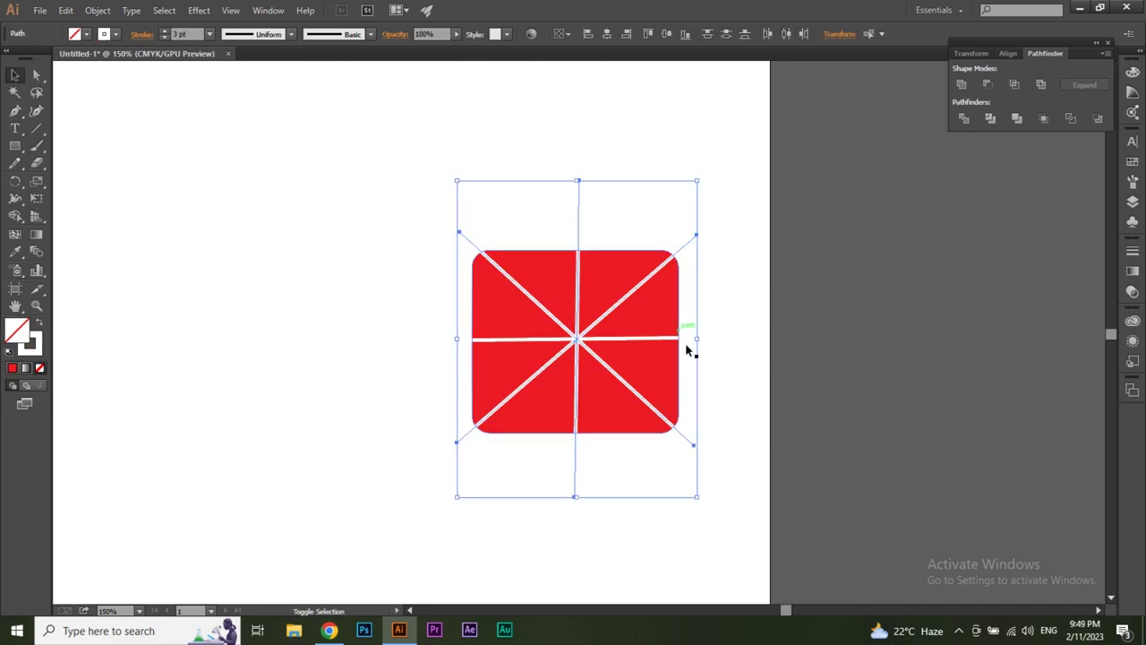
shift+click(690, 339)
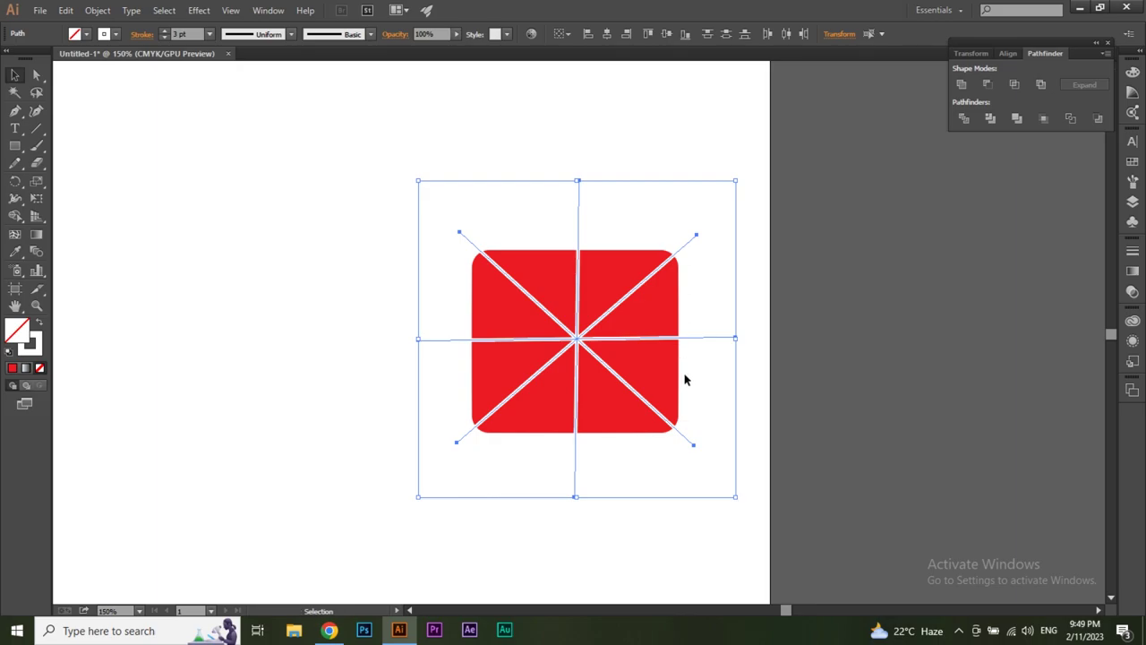
key(a)
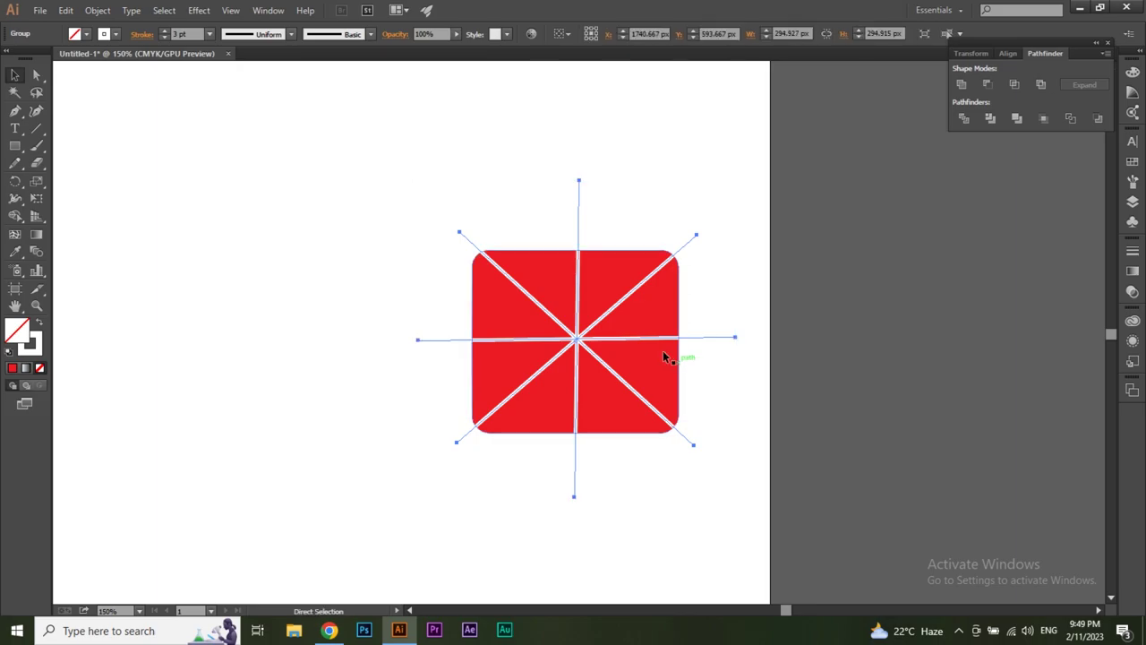
key(v)
Step: Paste a copy of the red rounded rectangle on top and clip the lines to it
click(663, 299)
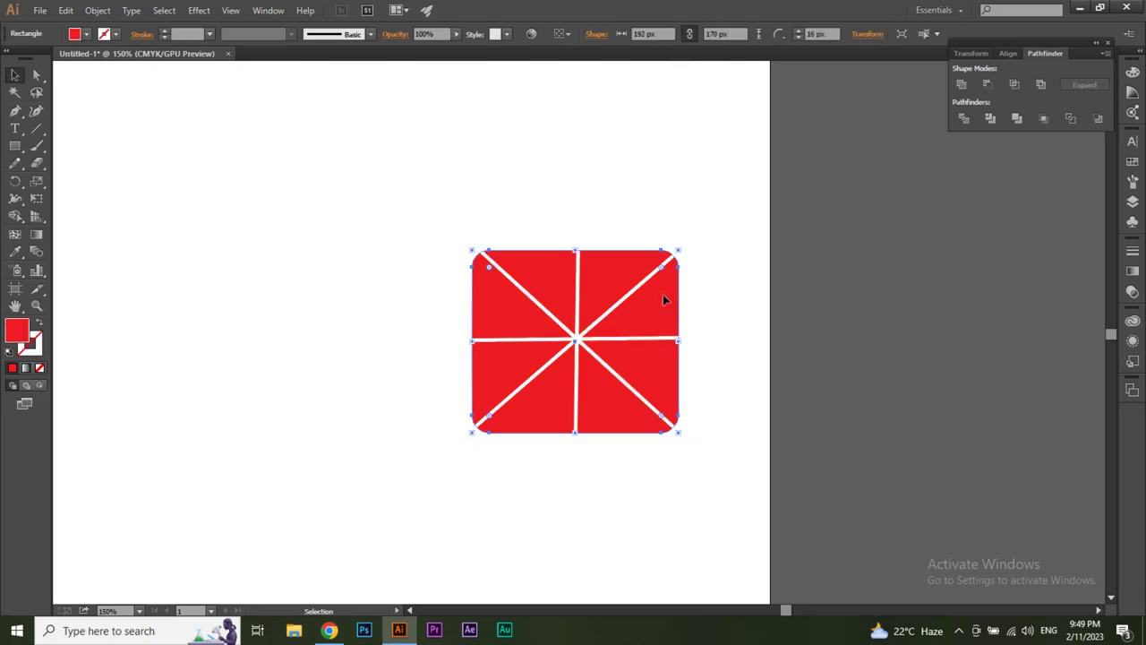
key(a)
key(ctrl)
key(ctrl+shift+bracketright)
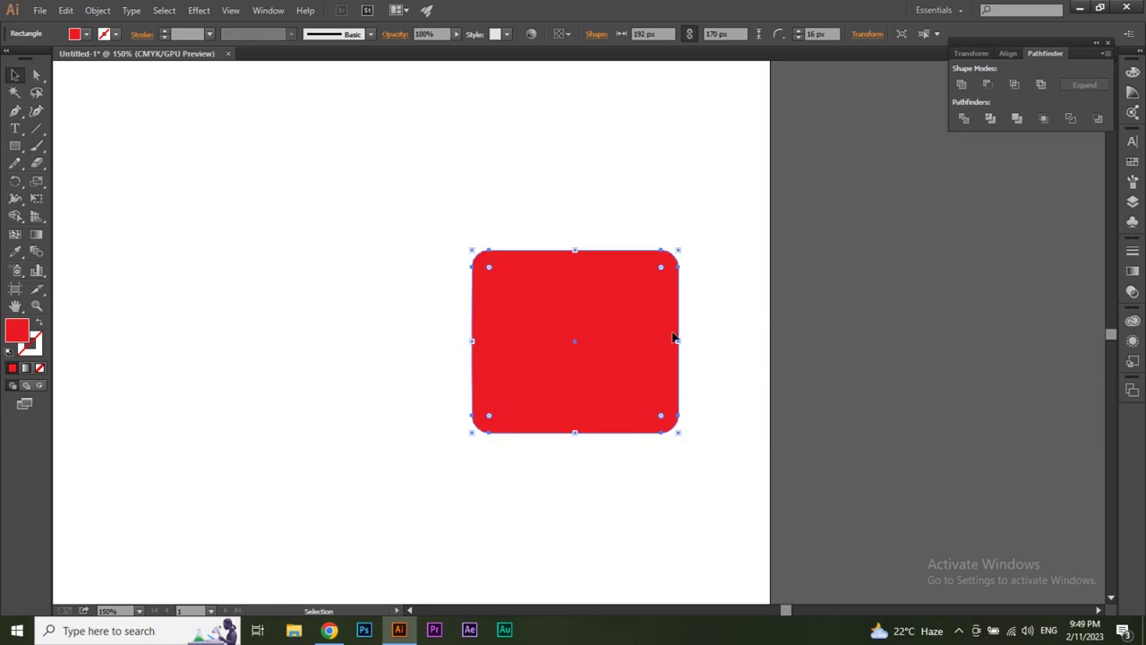
key(shift)
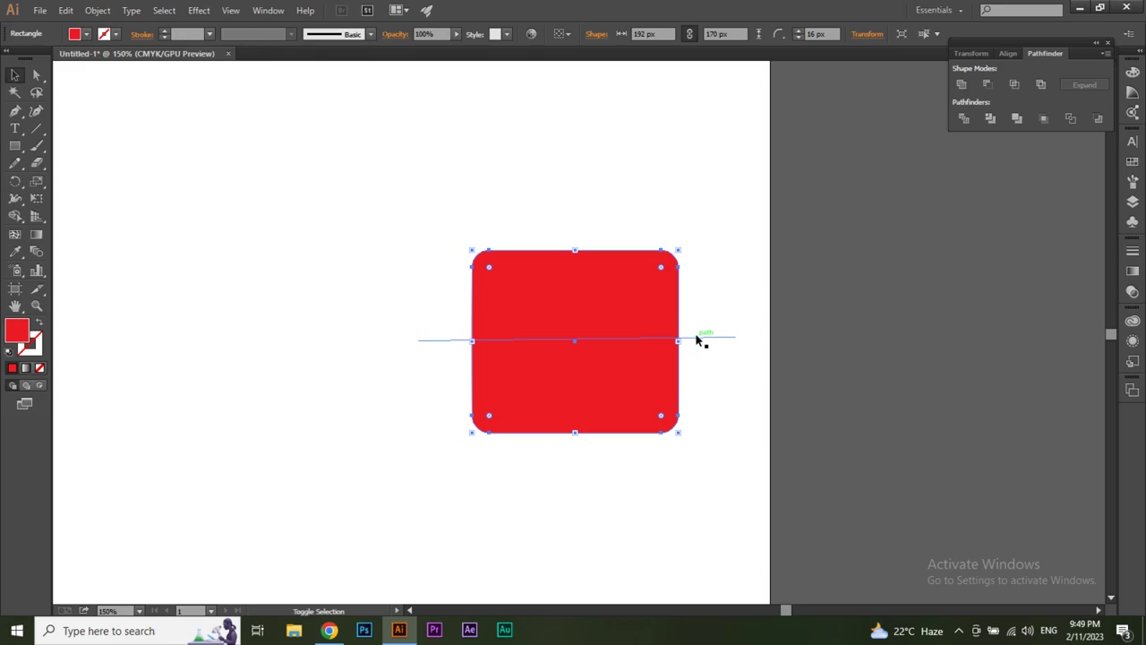
shift+click(697, 338)
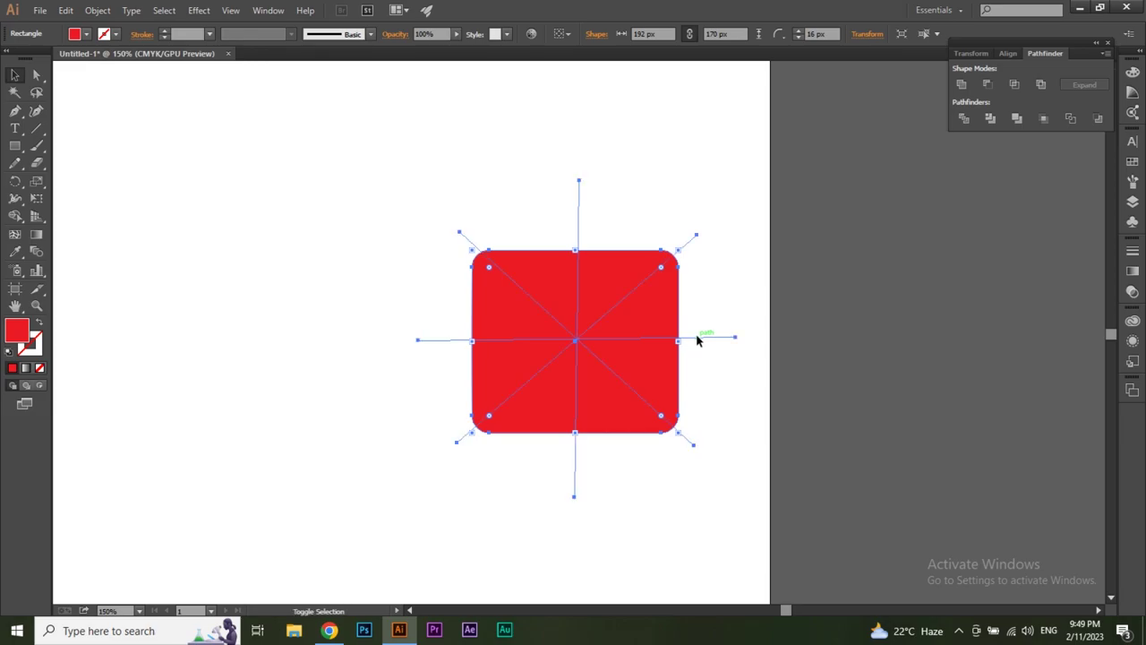
right_click(630, 320)
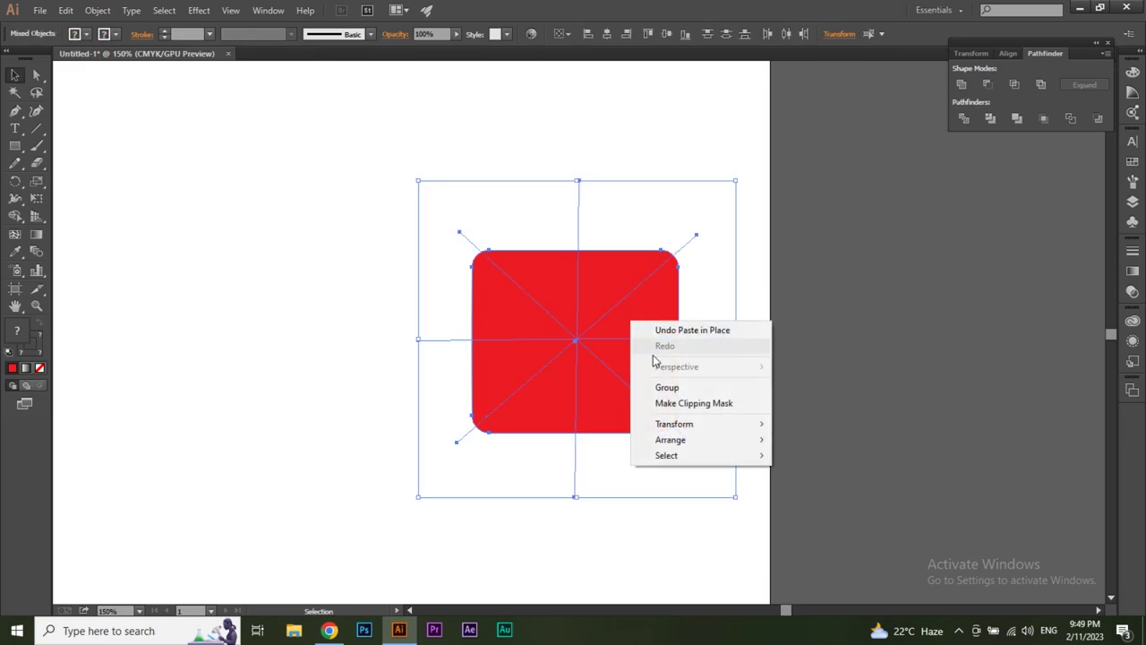
click(698, 404)
Step: Select all the artwork and zoom out to bring the conveyor into view
click(876, 333)
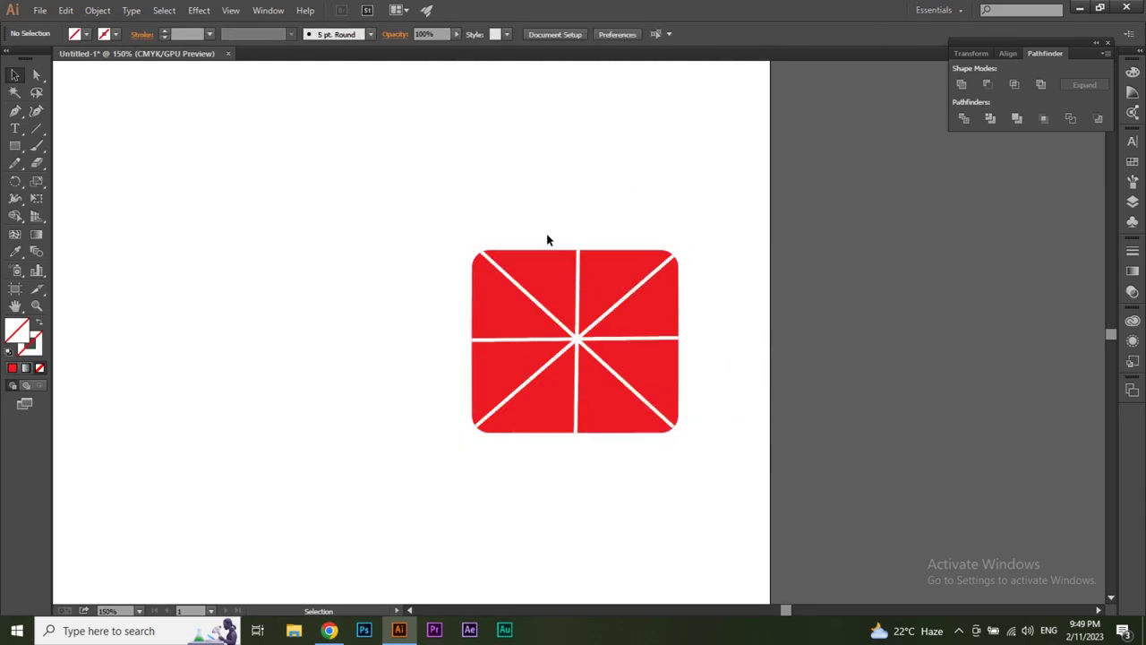
key(ctrl+a)
key(a)
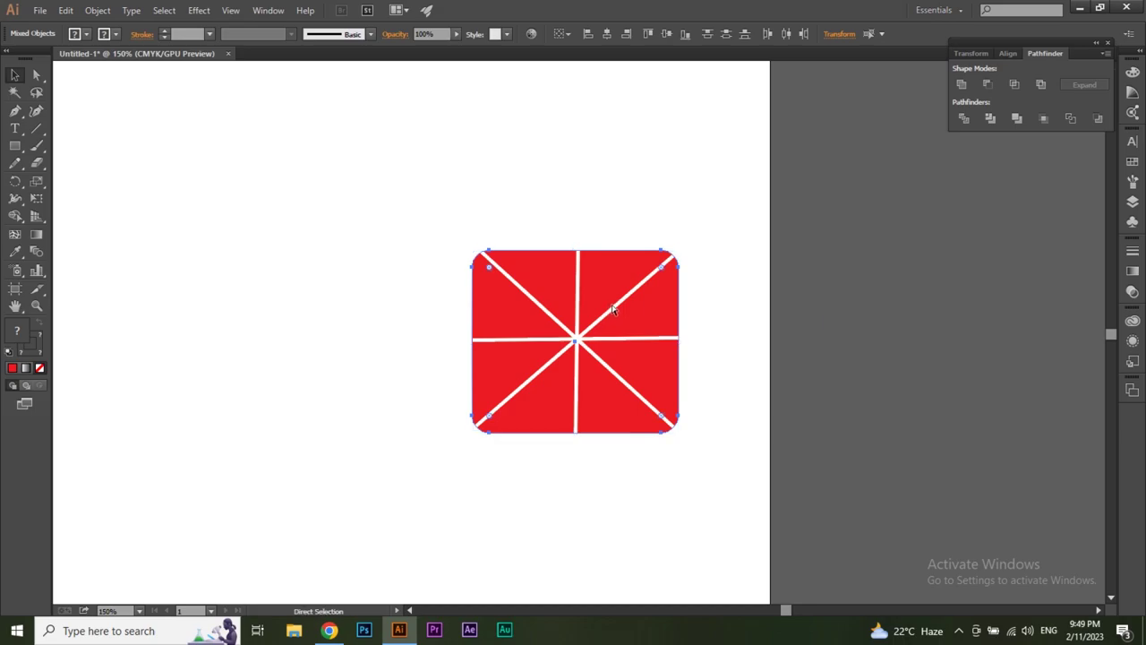
key(v)
key(ctrl+minus)
Step: Move the red box group onto the orange conveyor, copy it to the left, and zoom out
click(636, 221)
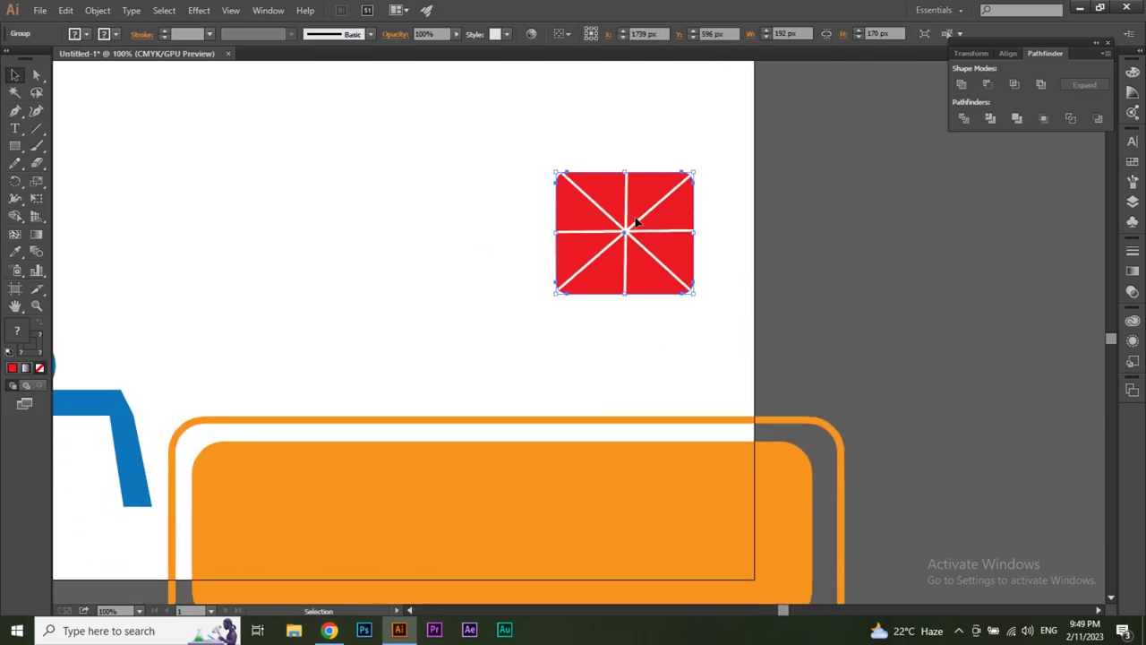
mouse_move(636, 221)
mouse_down()
mouse_move(665, 327)
mouse_move(367, 344)
mouse_up()
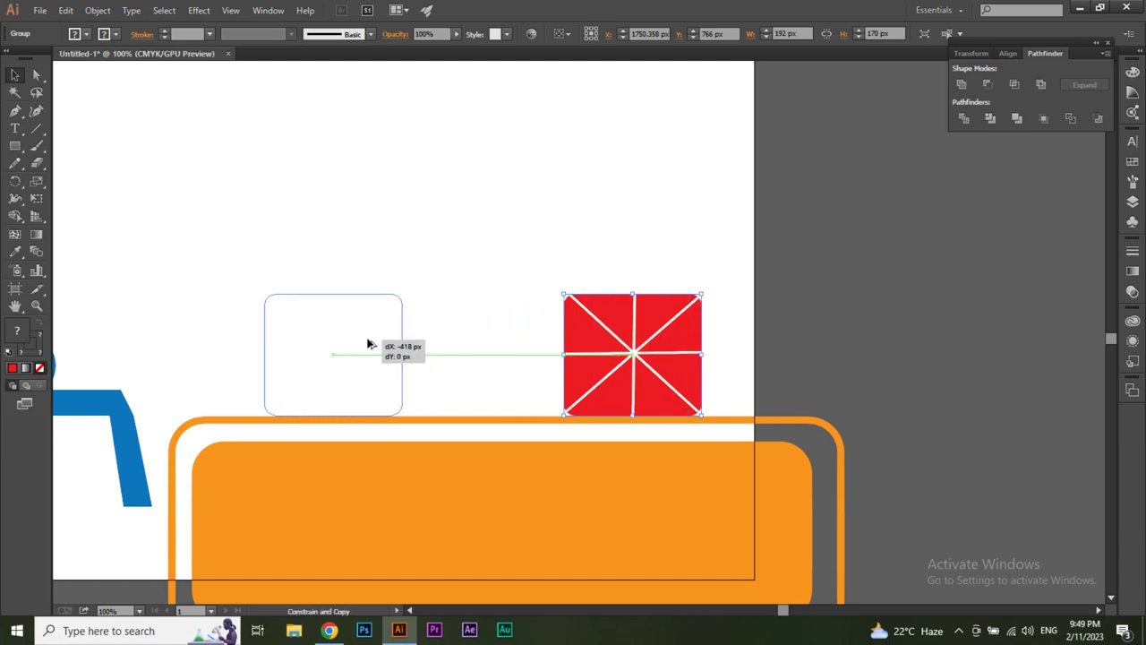
click(504, 231)
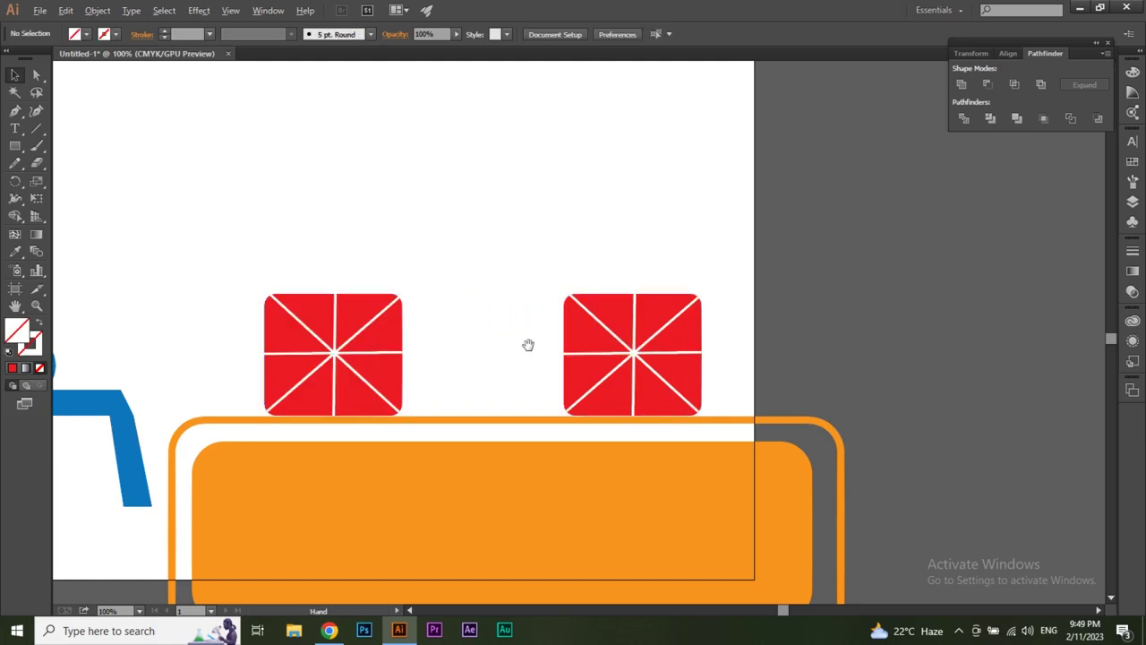
ctrl+alt+click(528, 345)
ctrl+alt+click(528, 345)
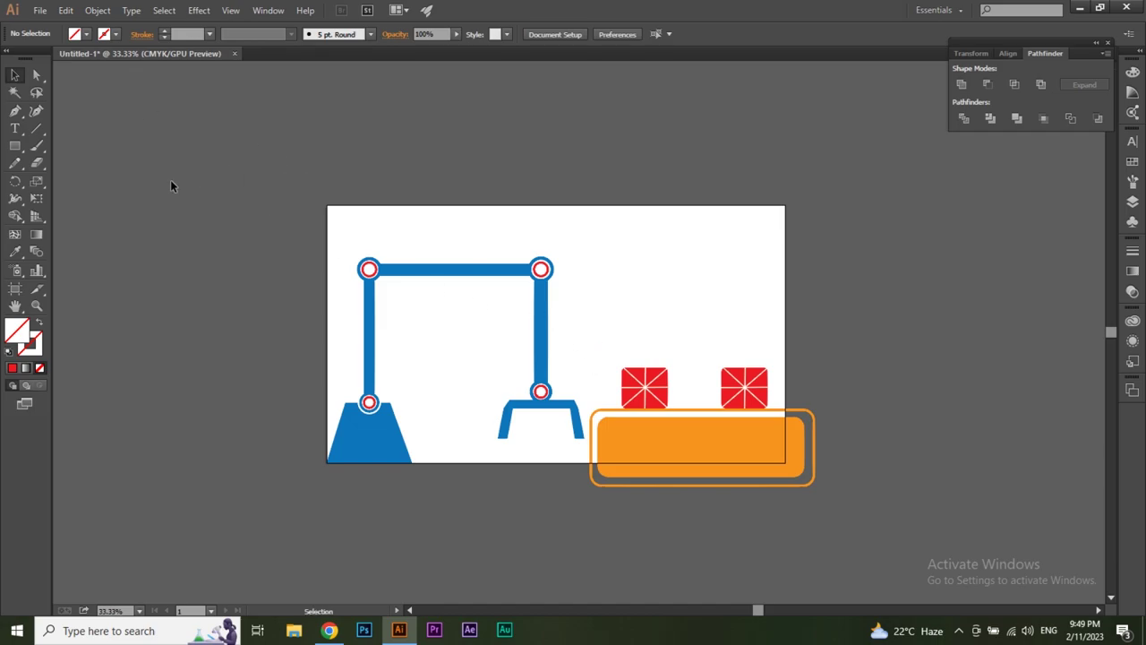
click(14, 146)
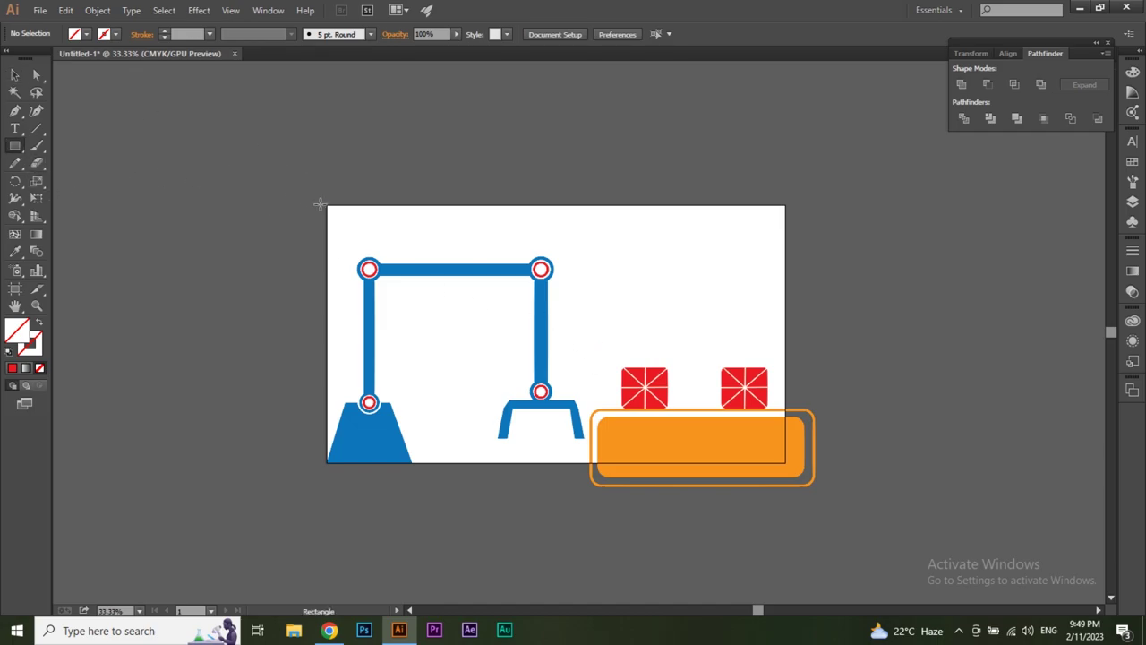
Step: Draw an artboard-sized rectangle, fill it light grey, and send it behind all artwork
mouse_move(327, 205)
mouse_down()
mouse_move(786, 453)
mouse_move(785, 467)
mouse_up()
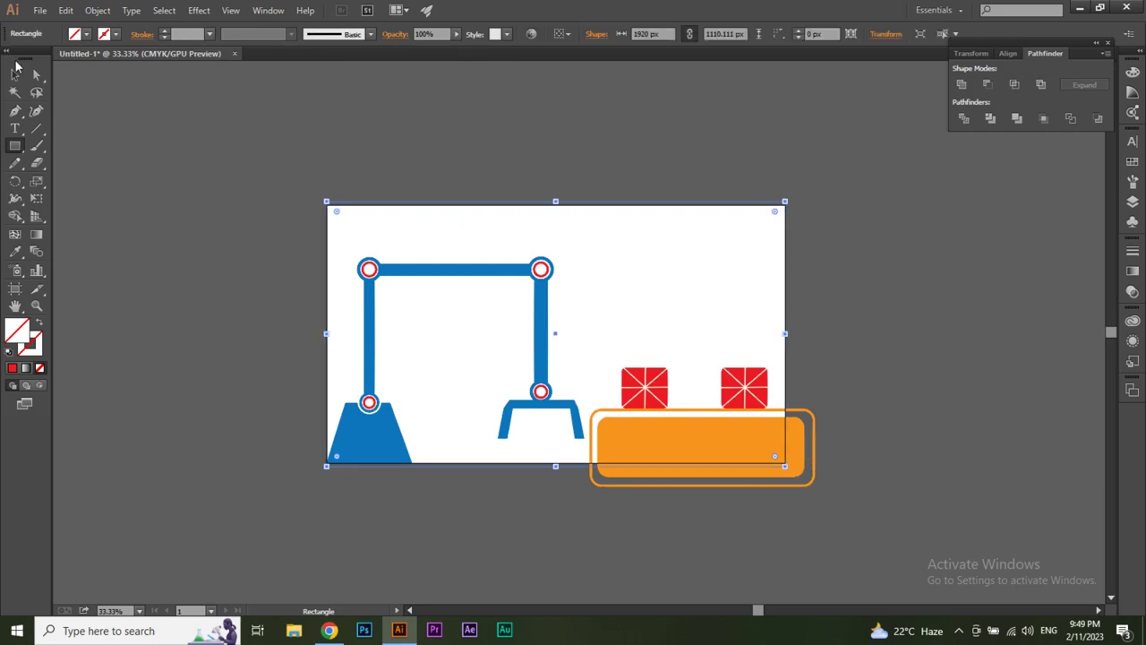
click(15, 72)
click(86, 34)
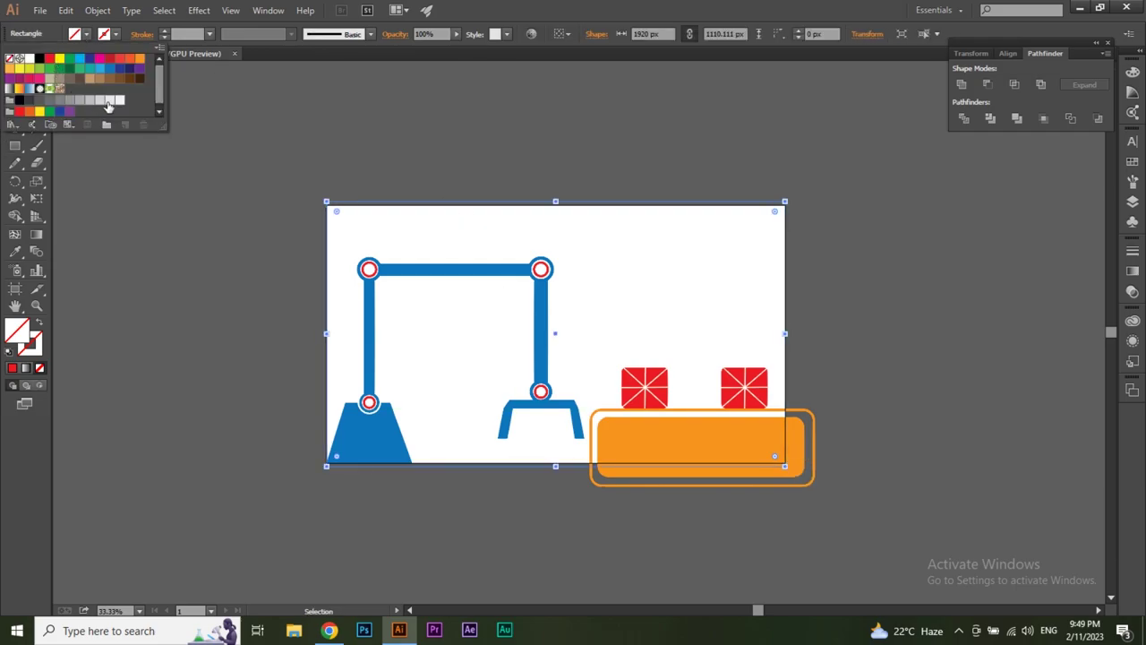
click(107, 106)
right_click(491, 306)
mouse_move(530, 505)
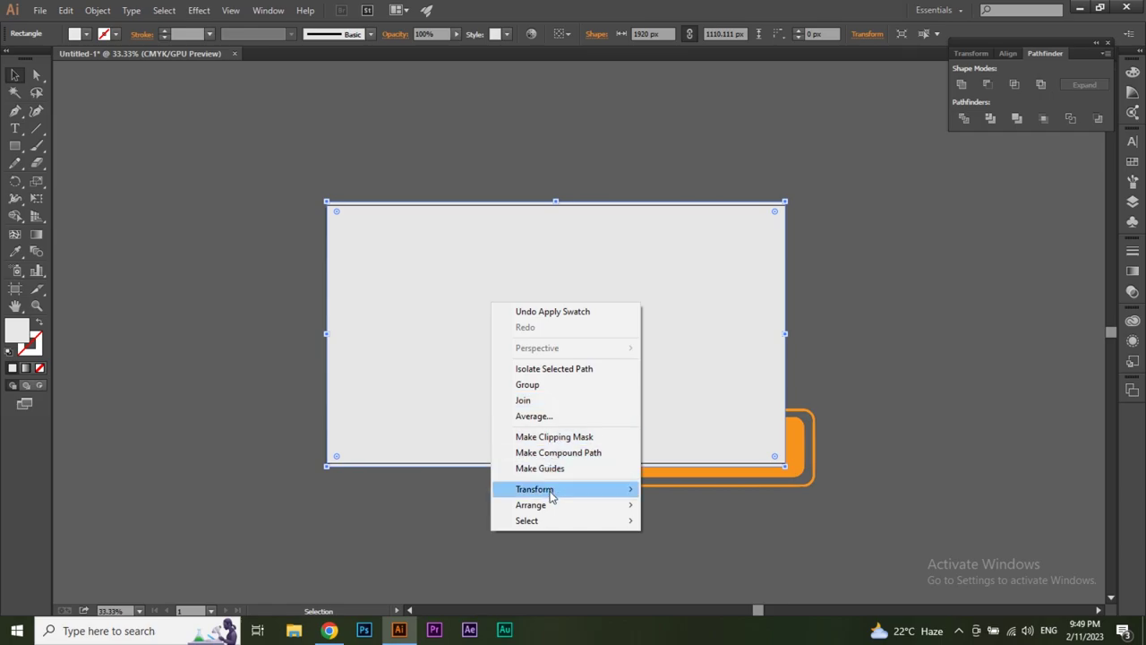
click(692, 553)
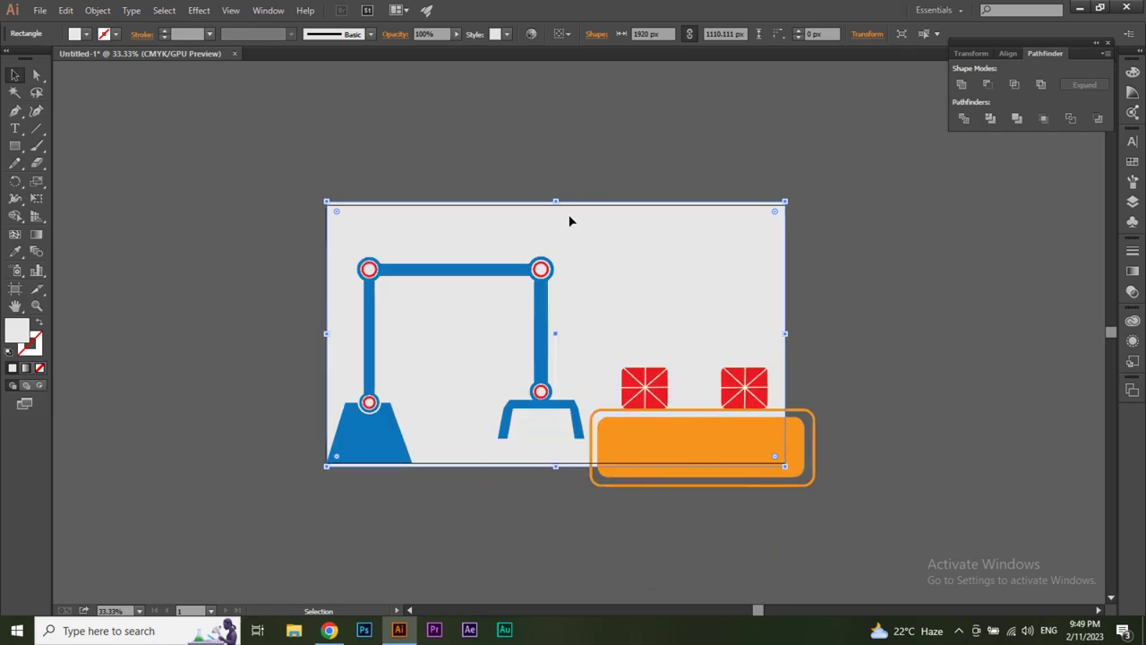
Step: Adjust the grey rectangle's top and bottom edges to fit the artboard, about 1920 × 1095 px
drag(557, 204, 556, 208)
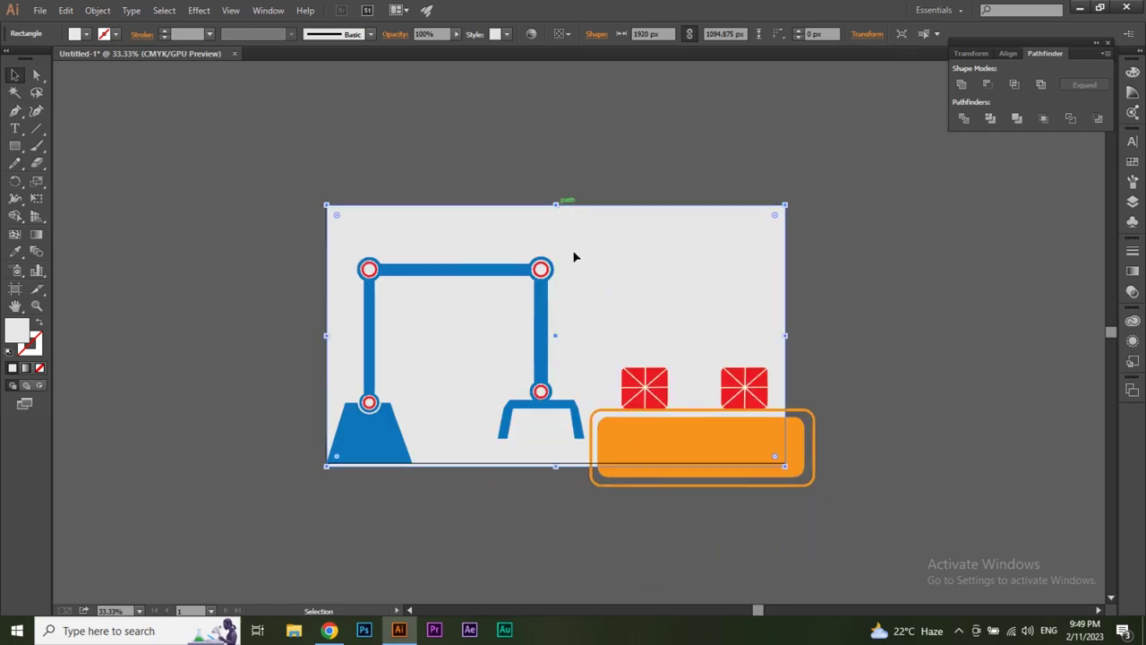
drag(556, 467, 562, 462)
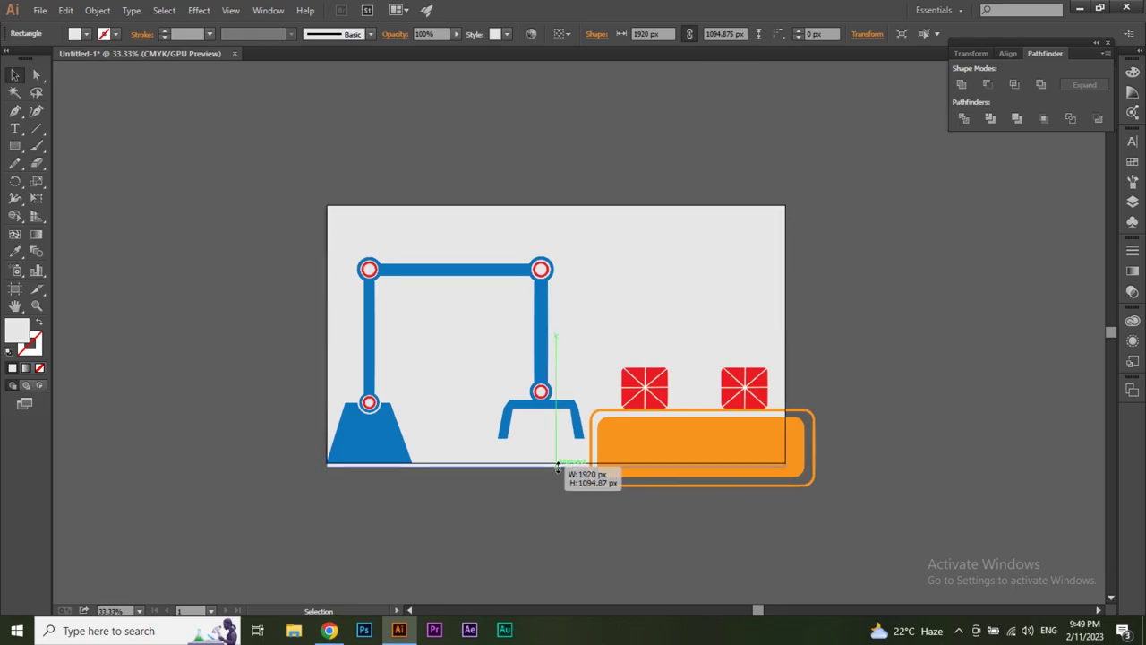
click(811, 342)
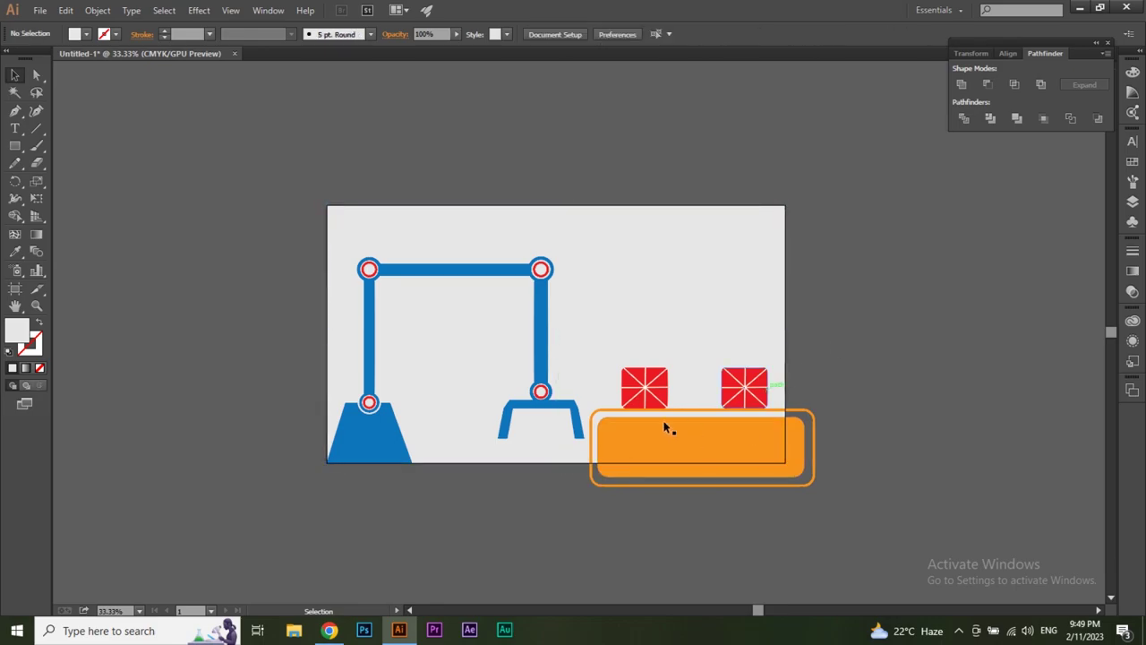
key(ctrl+plus)
key(ctrl+plus)
key(ctrl+minus)
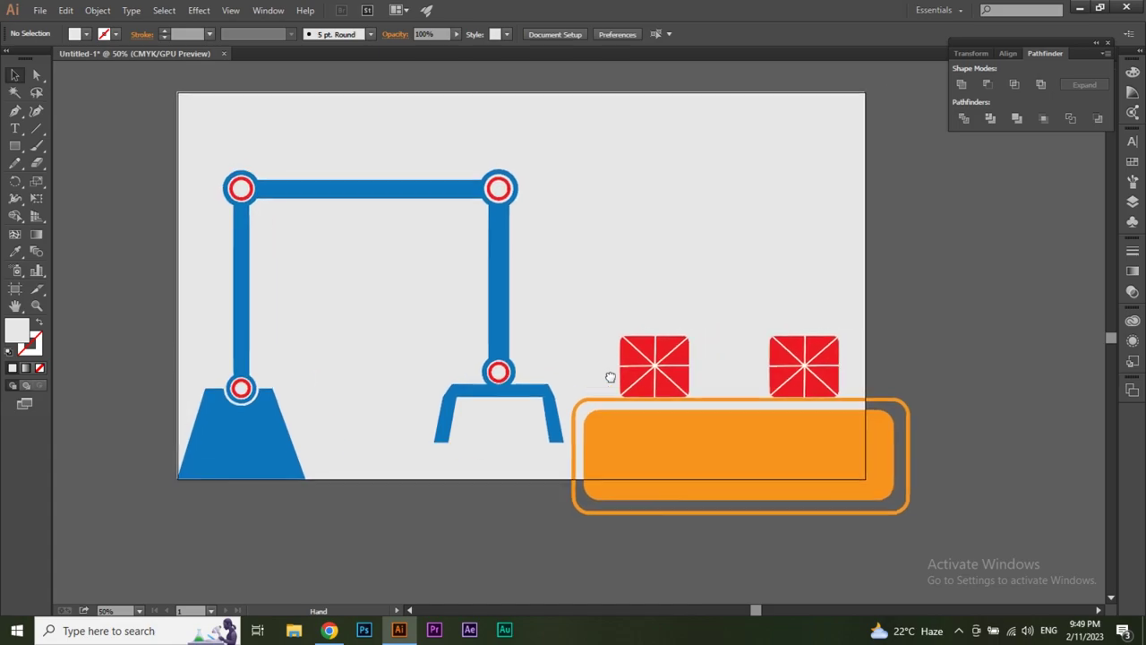
mouse_move(584, 347)
mouse_down()
mouse_move(603, 378)
mouse_move(672, 409)
mouse_up()
scroll(630, 382, up, 1)
scroll(654, 394, down, 1)
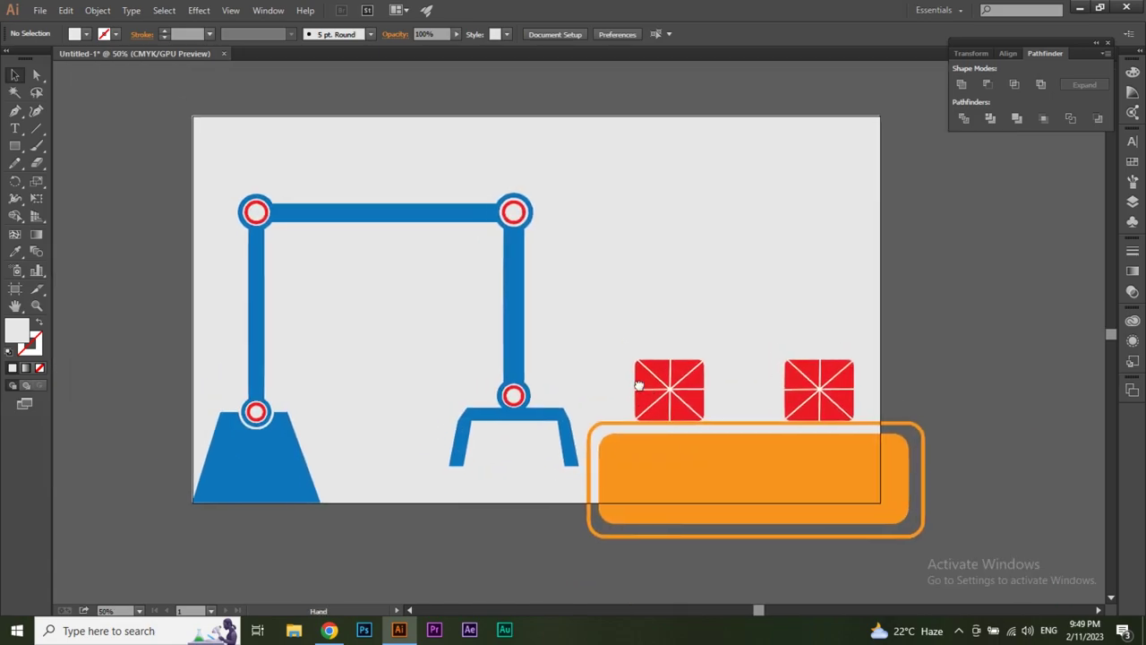